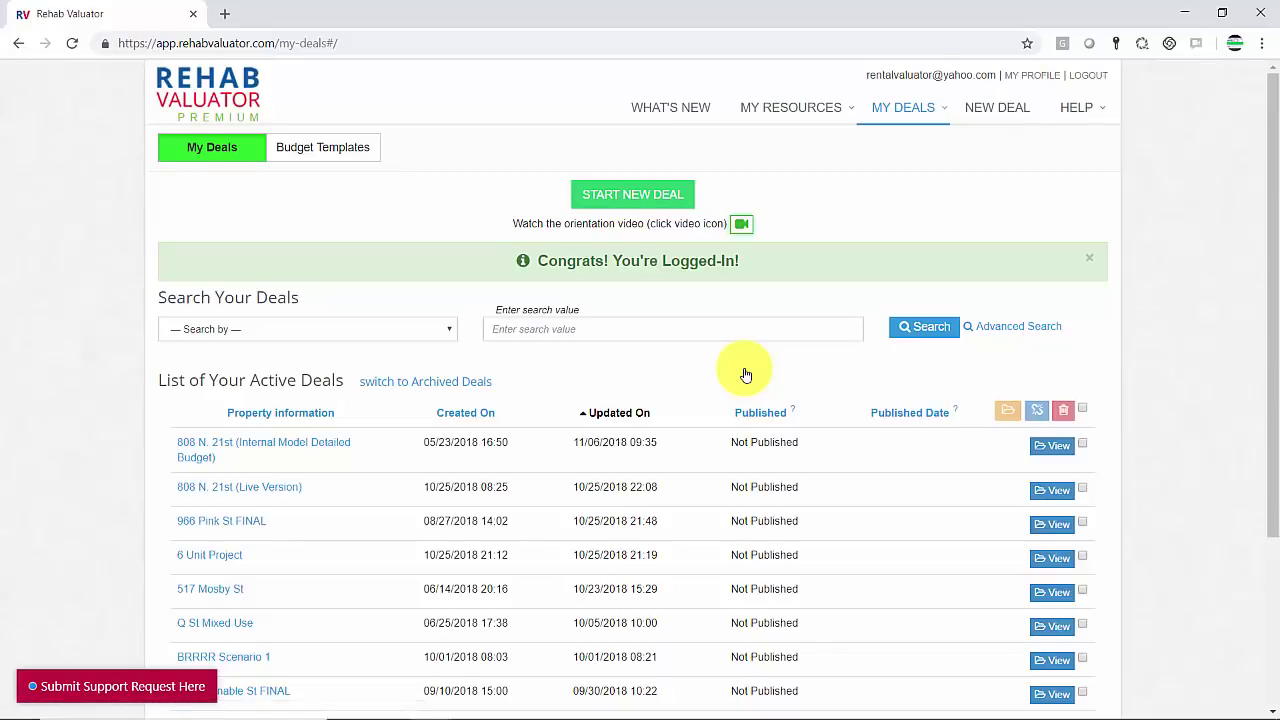
Step: Start a new deal and save its property information
left_click(643, 193)
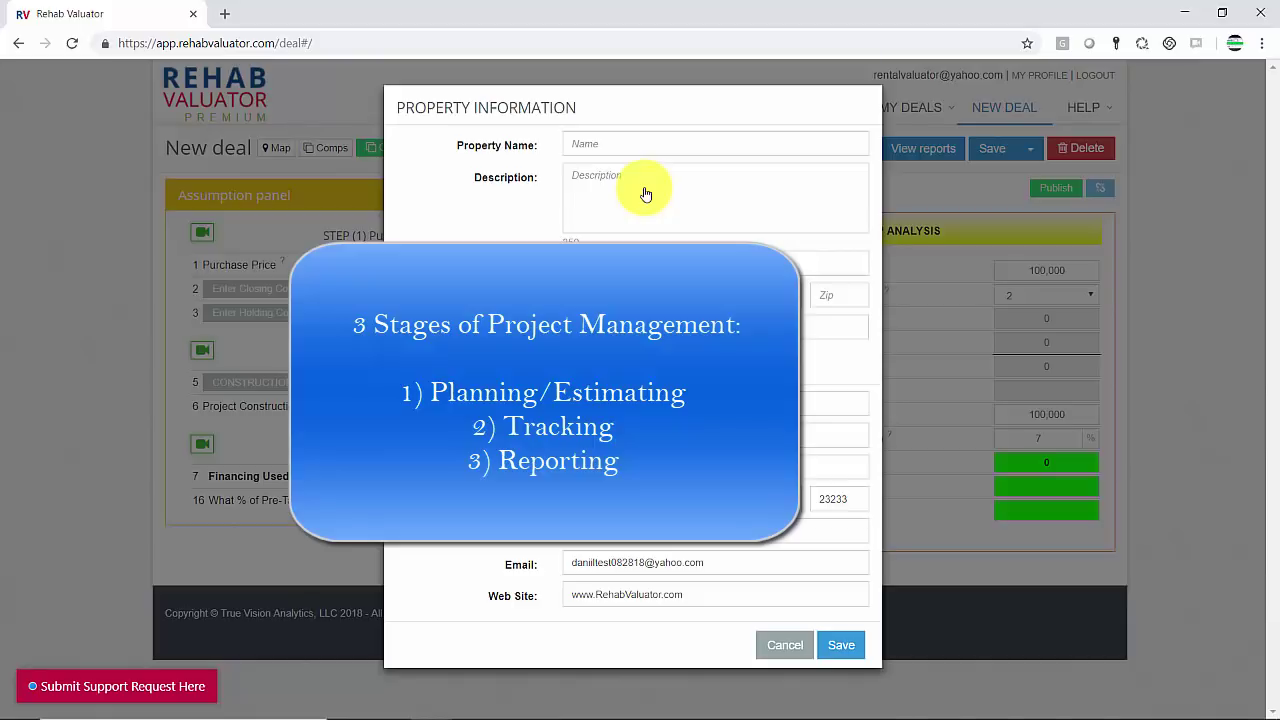
left_click(830, 650)
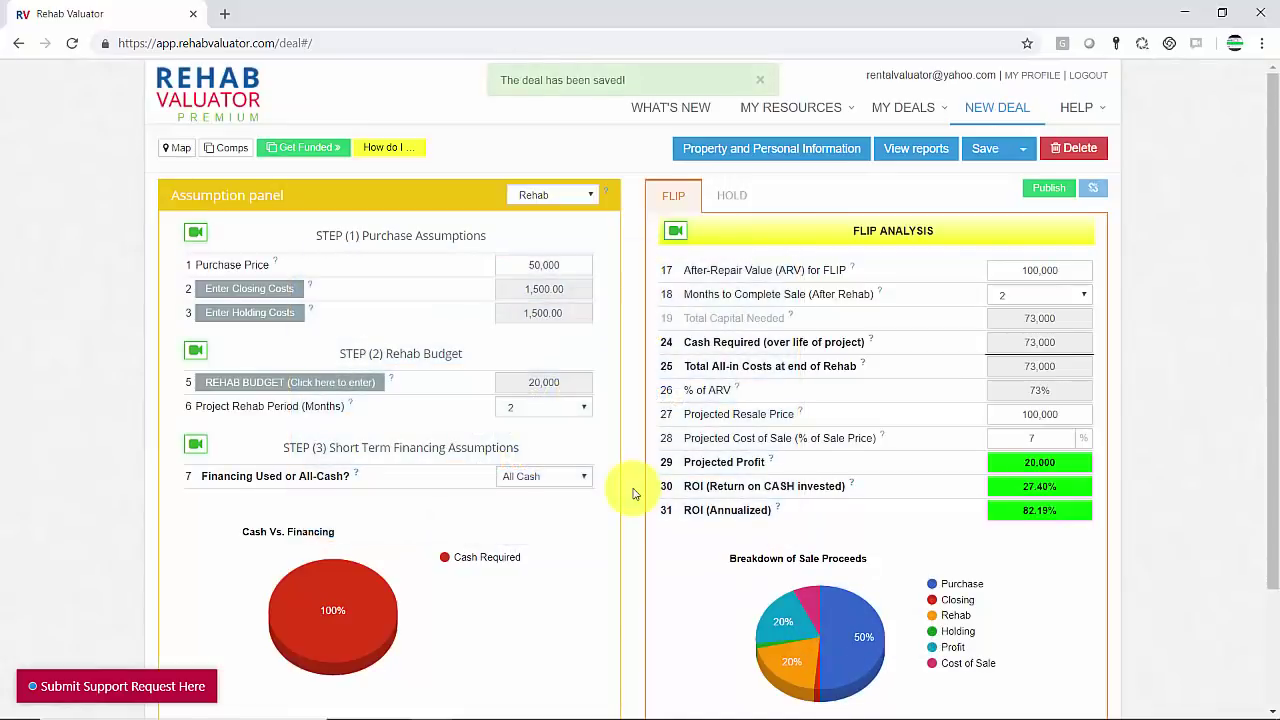
Step: Change the rehab Lump Sum Budget to 50,000, then switch the budget to Detailed Input
left_click(357, 388)
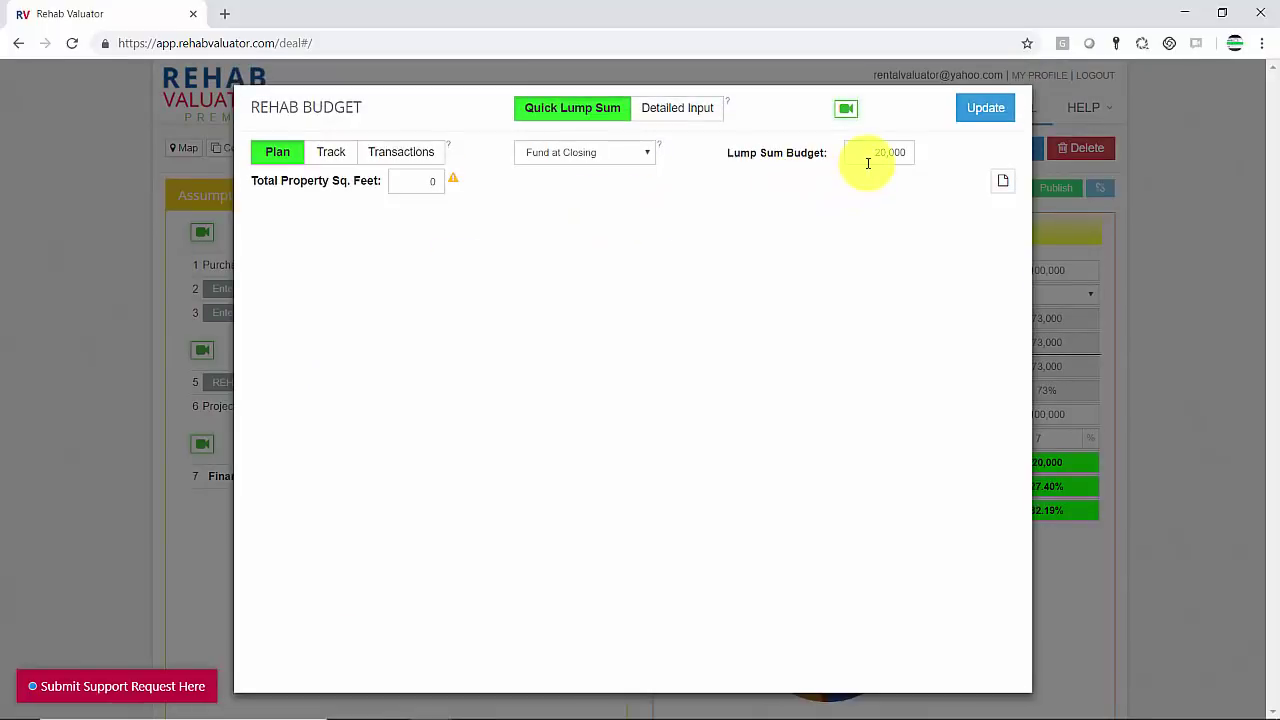
left_click_drag(868, 158, 913, 152)
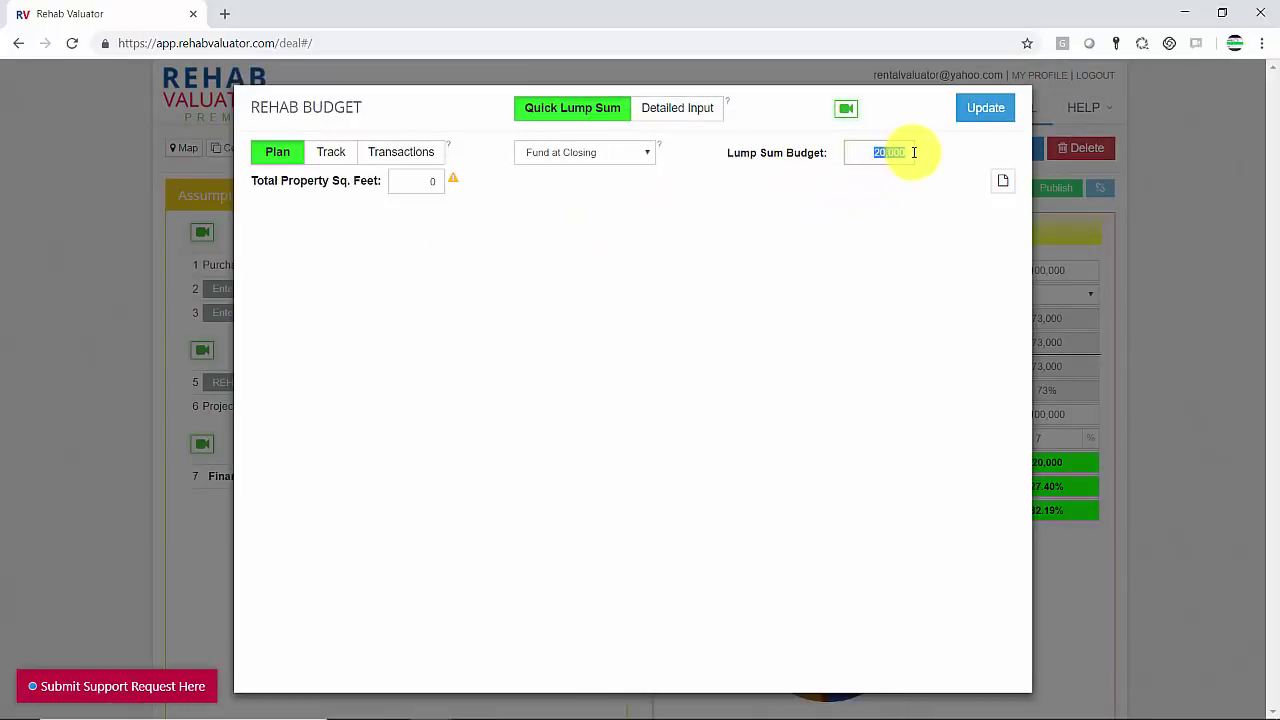
key("BackSpace")
type("50000")
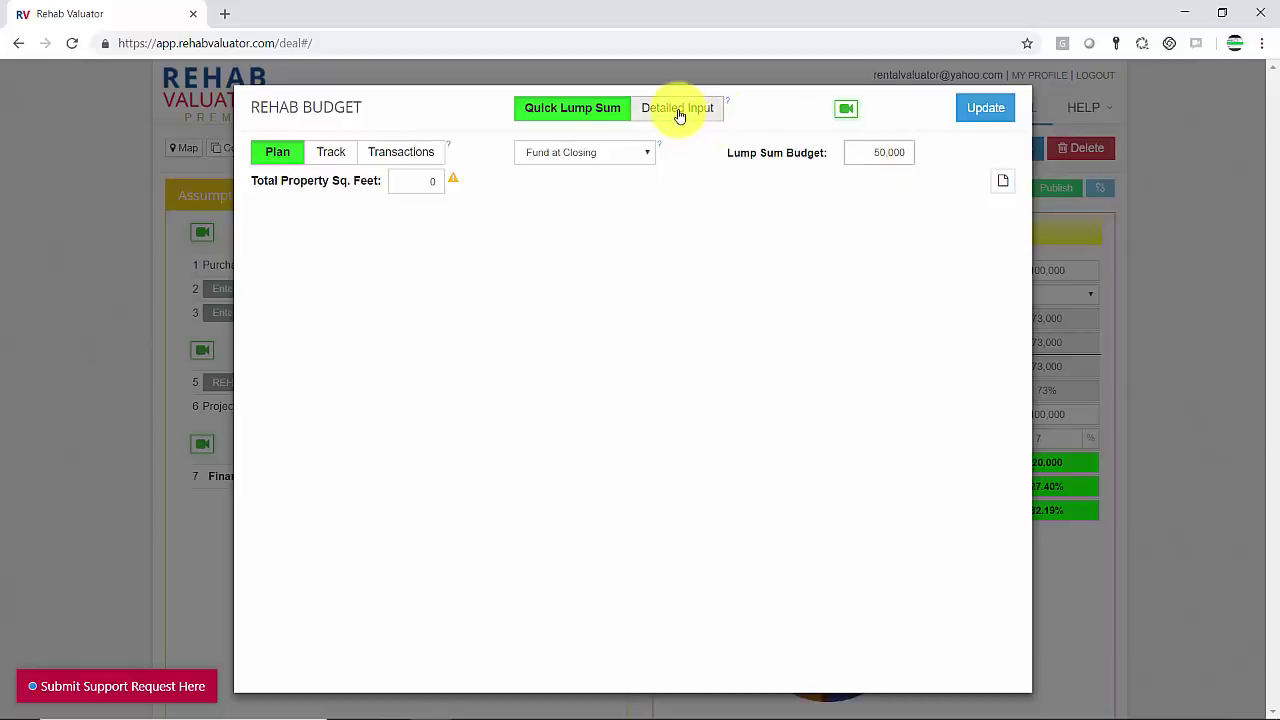
left_click(678, 113)
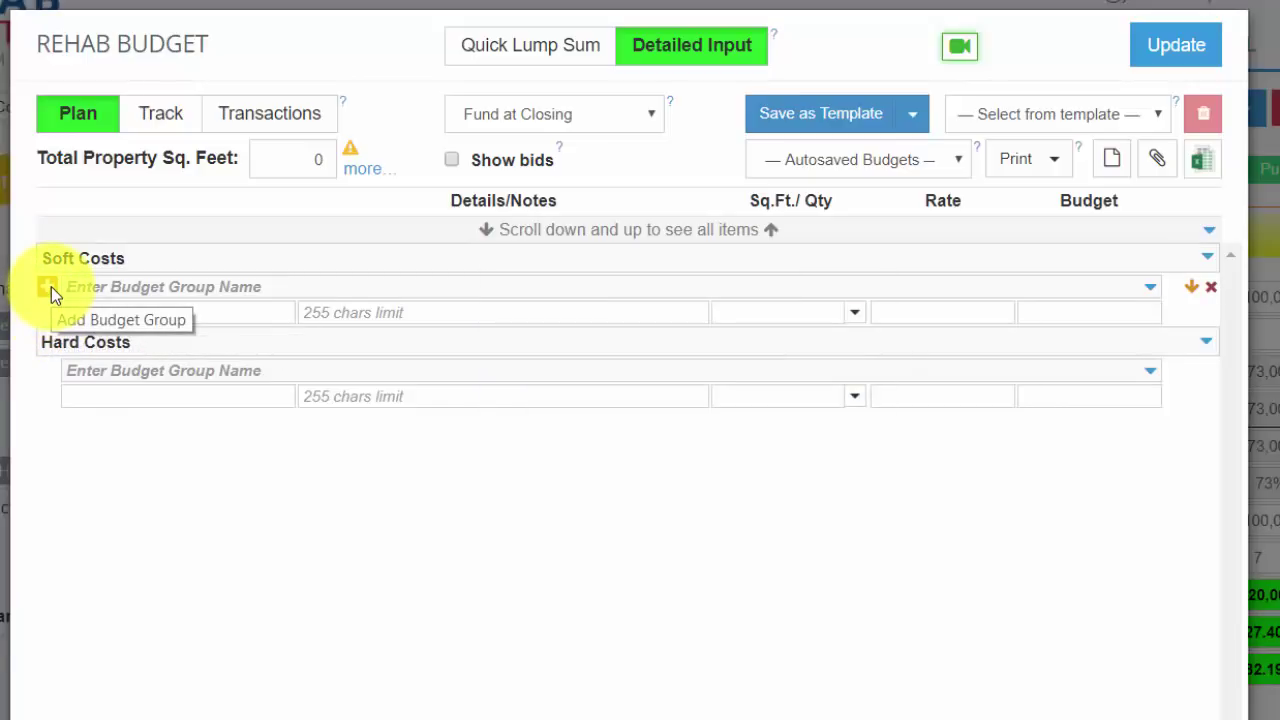
Step: Add an Architectural and Engineering Soft Costs group with Architectural Plans ('New construction drawings') and Engineering Drawings
left_click(86, 286)
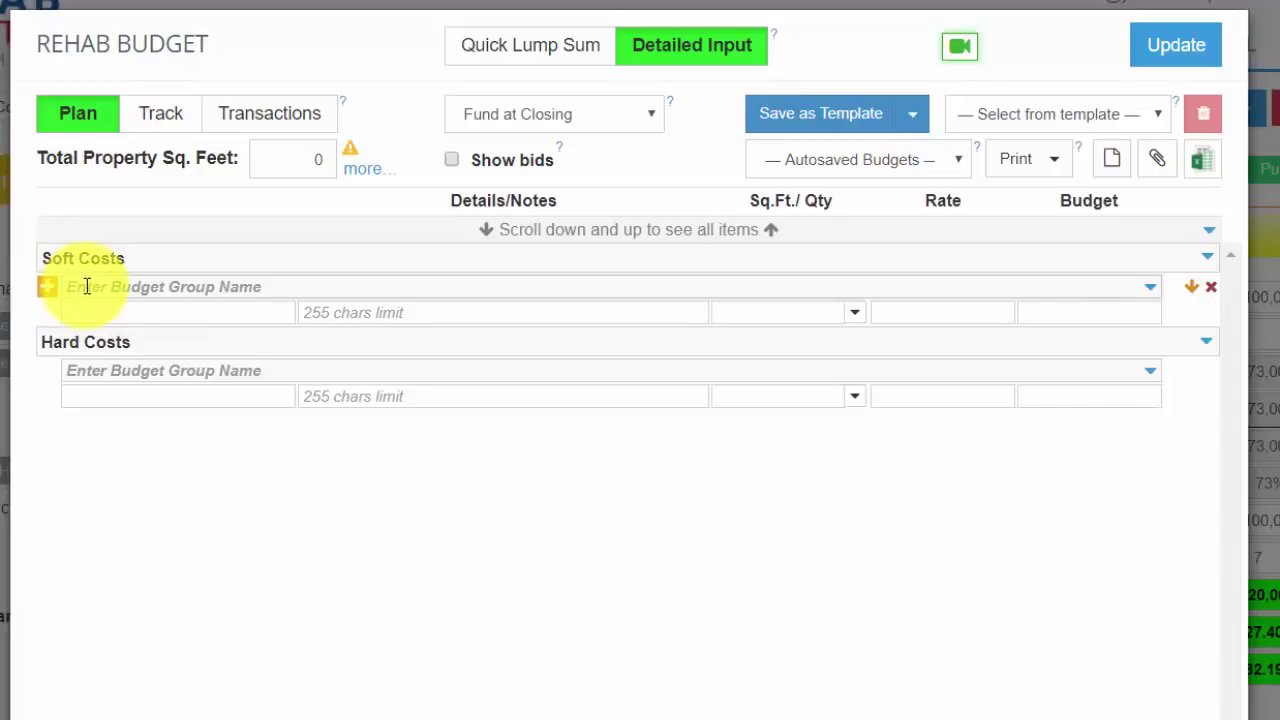
type("Architecture")
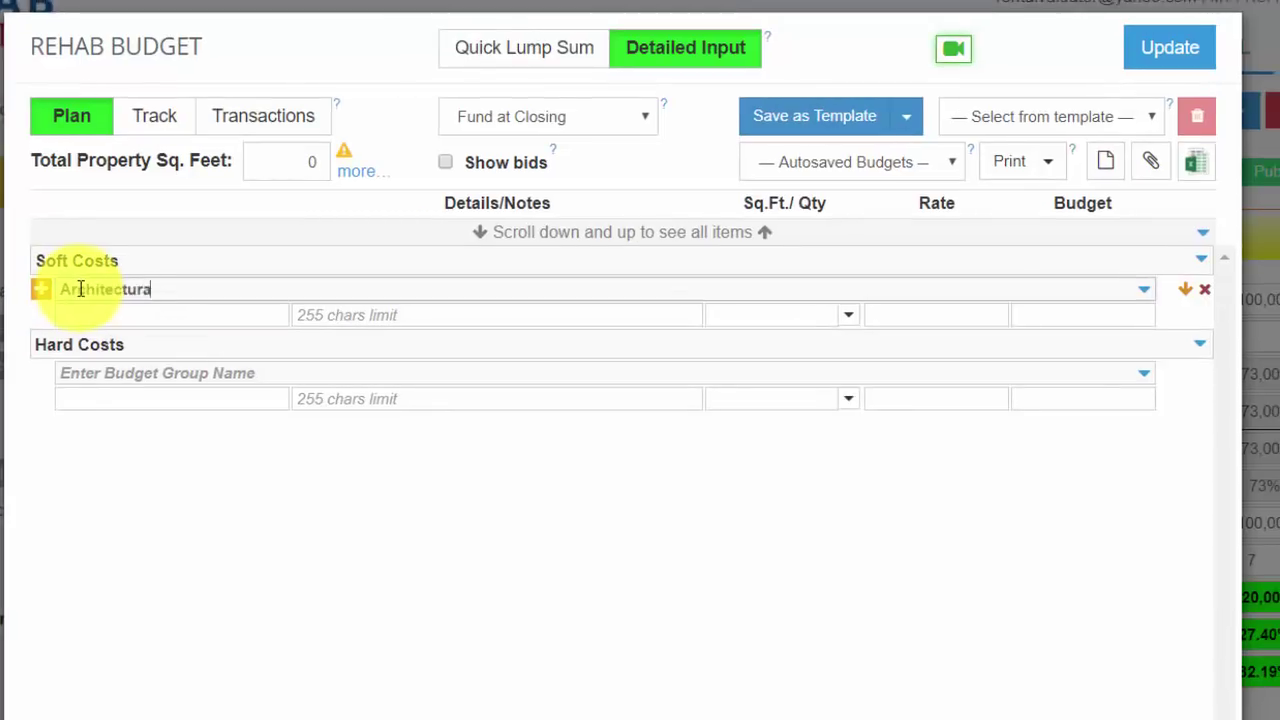
type("l and Engineering")
left_click(83, 315)
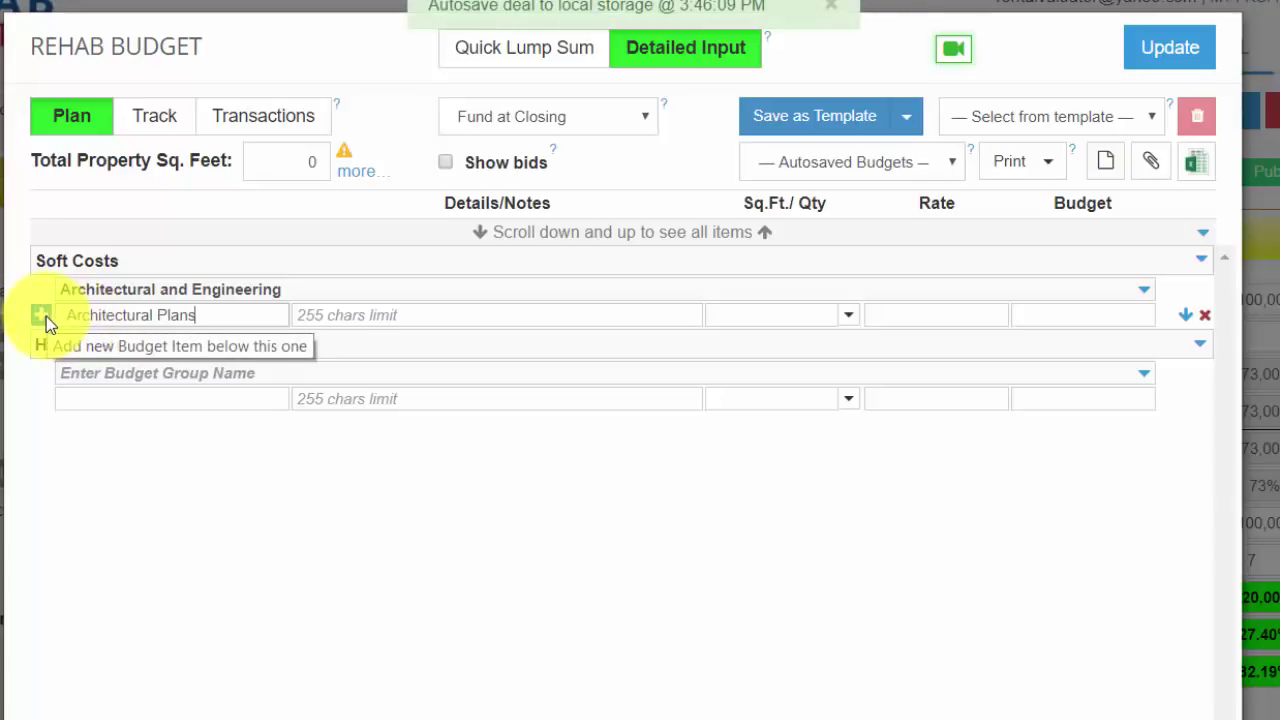
left_click(41, 315)
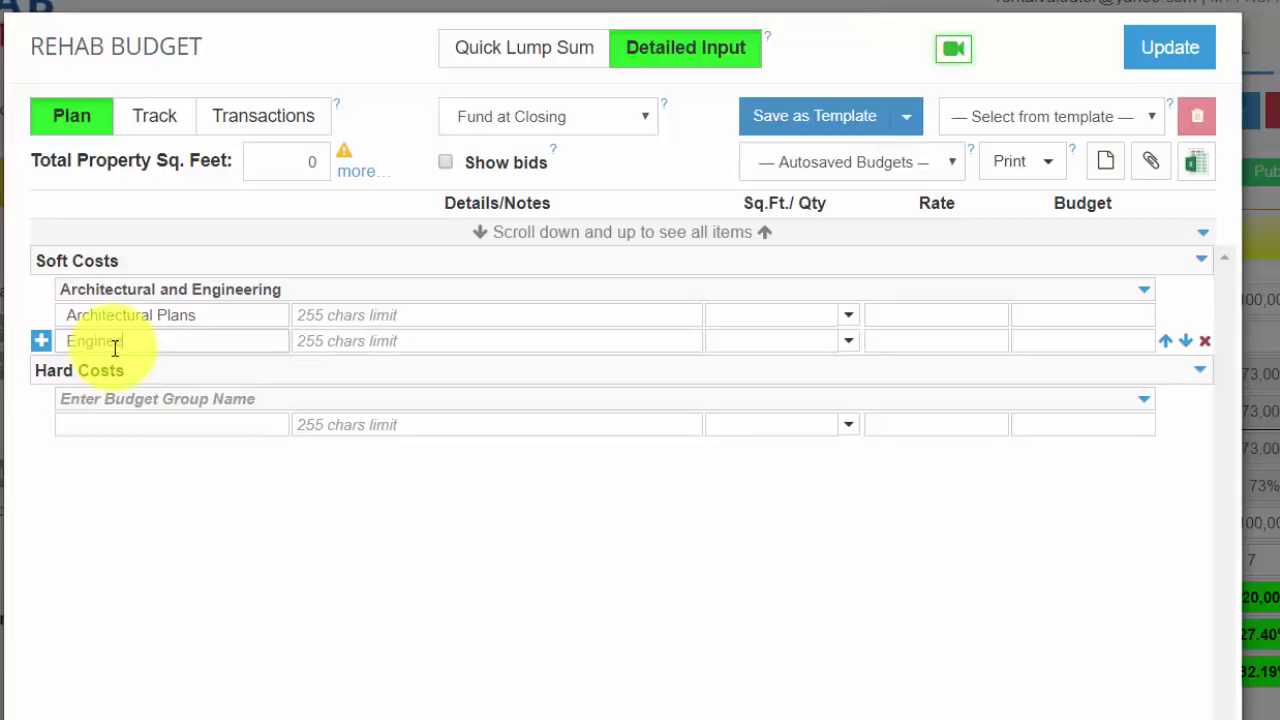
type("Engineering Drawings")
left_click(470, 315)
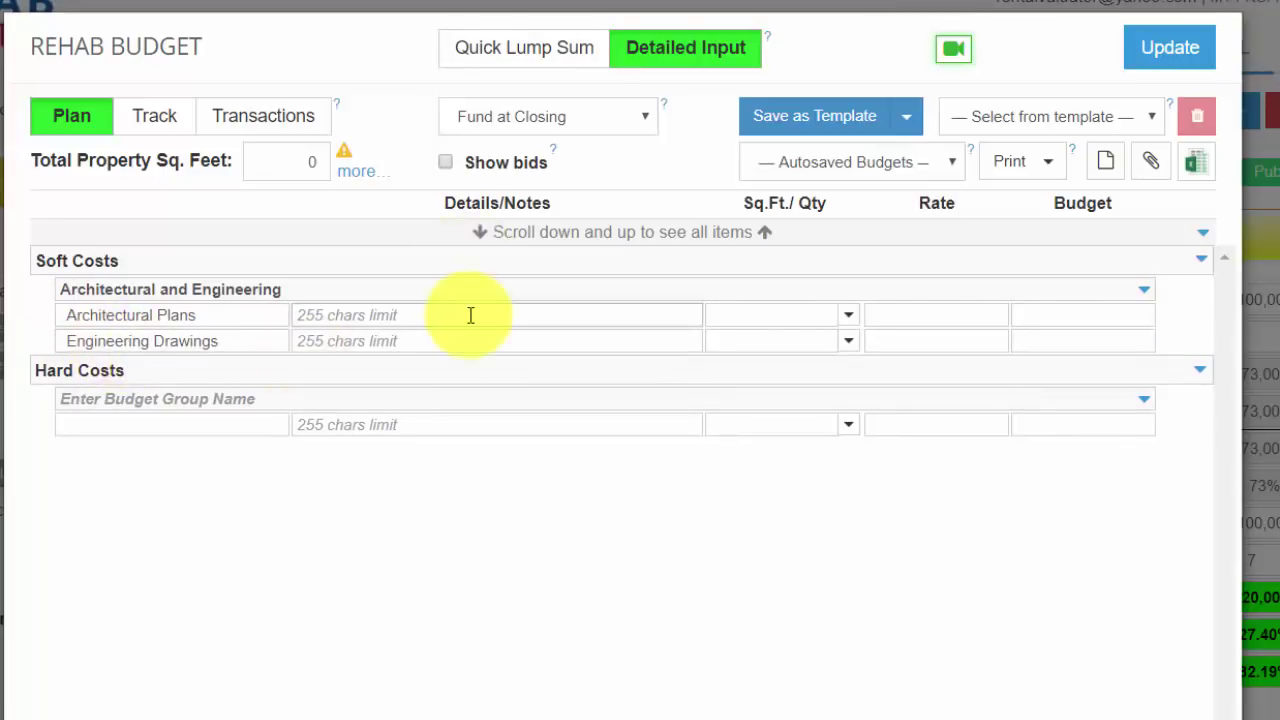
left_click(486, 315)
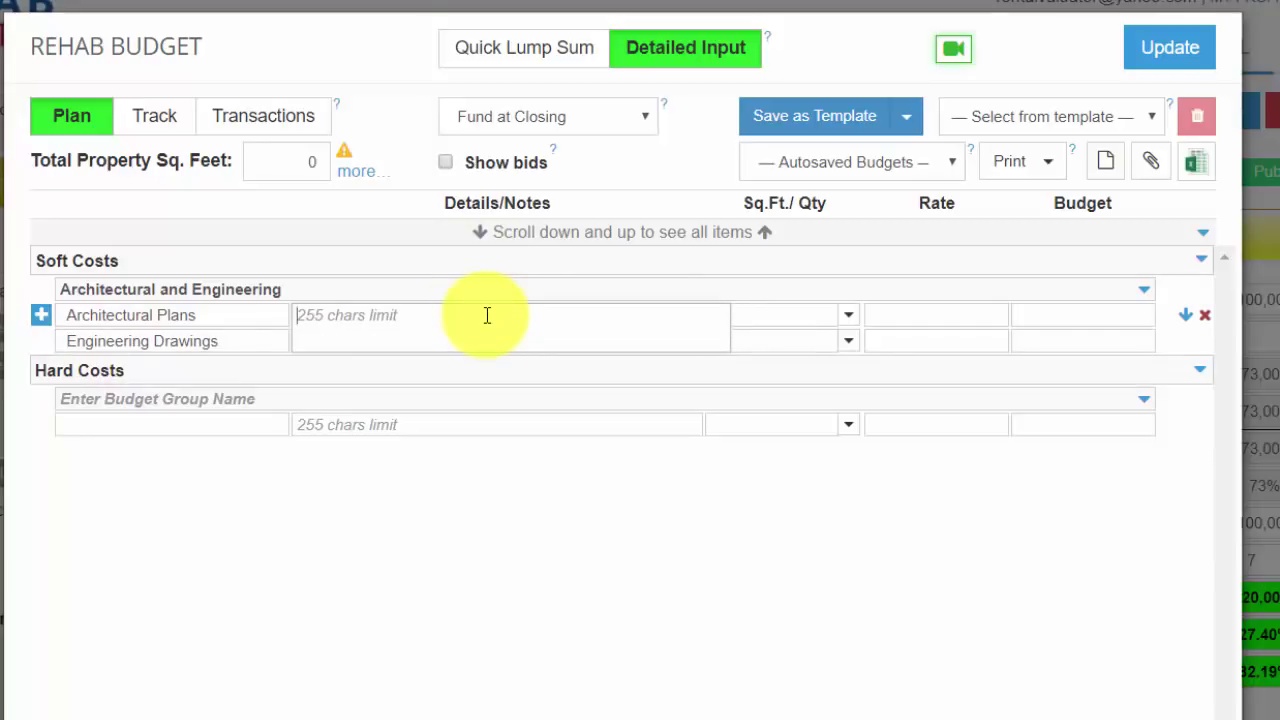
type("New construction drawings")
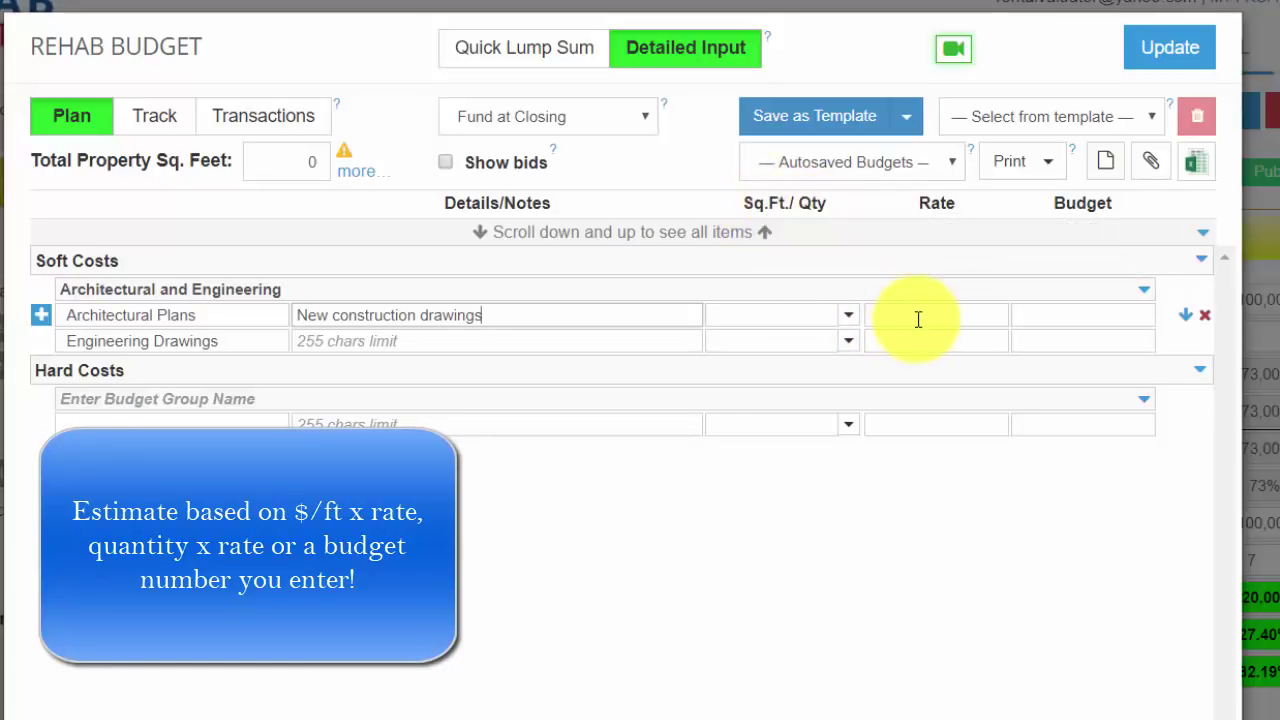
left_click(1043, 320)
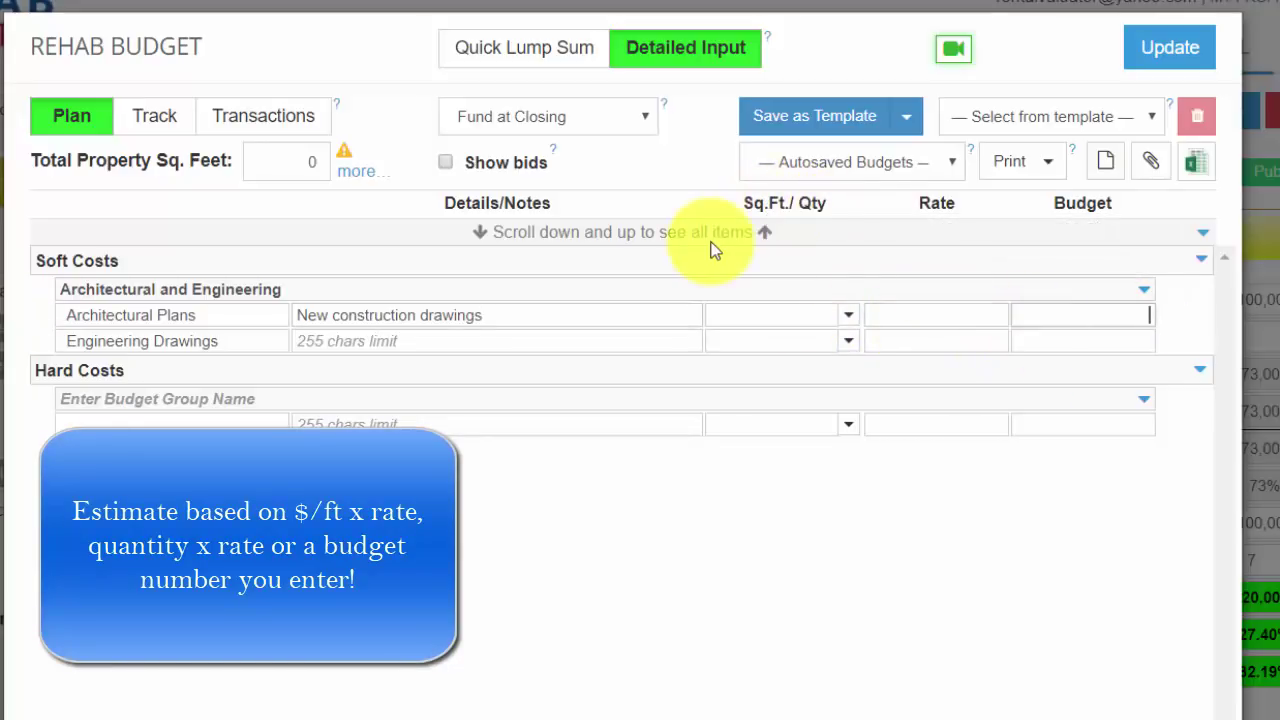
type("5")
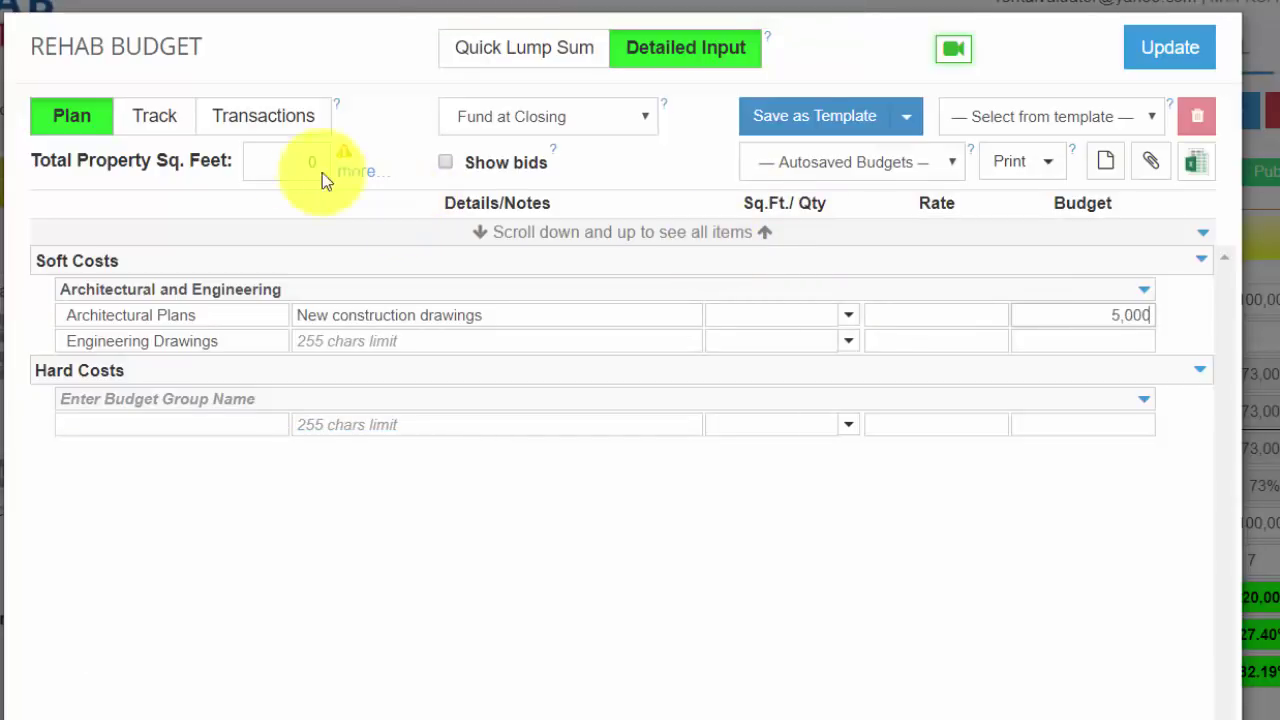
Step: Set Total Property Sq. Feet to 2000 and price both items per Total Sq.Ft. at 2 and 1
left_click(285, 160)
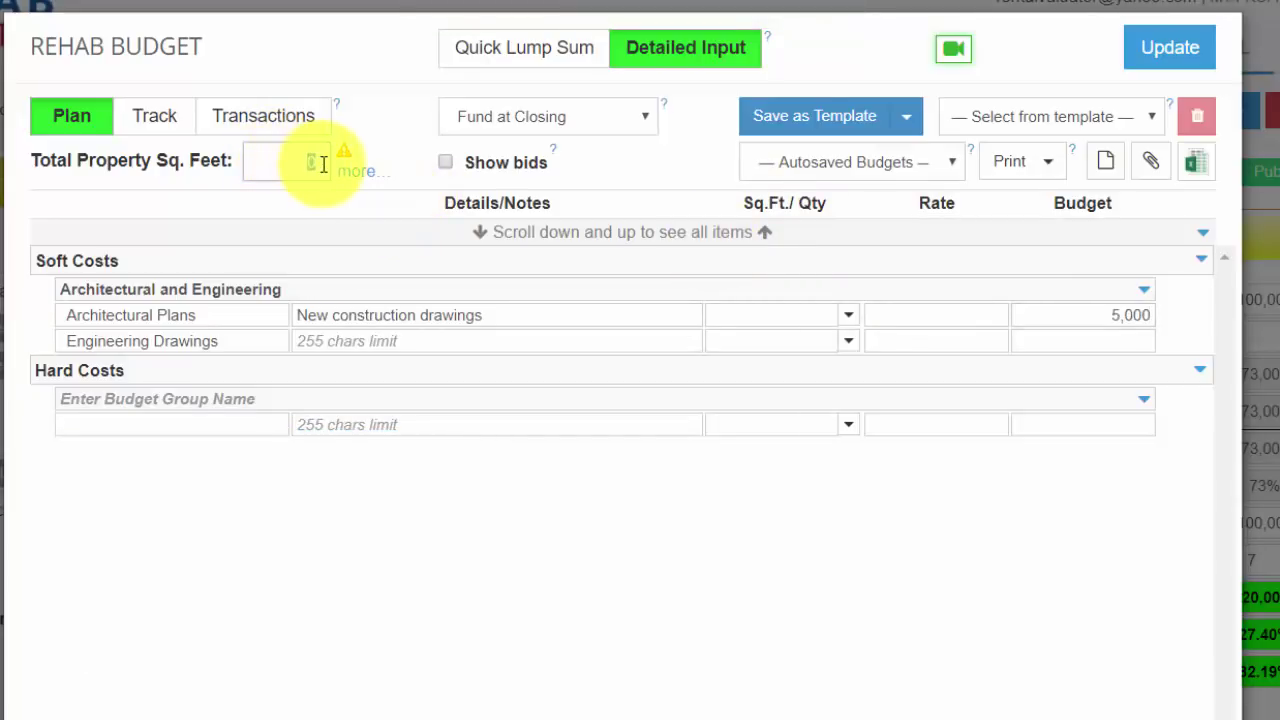
type("2000")
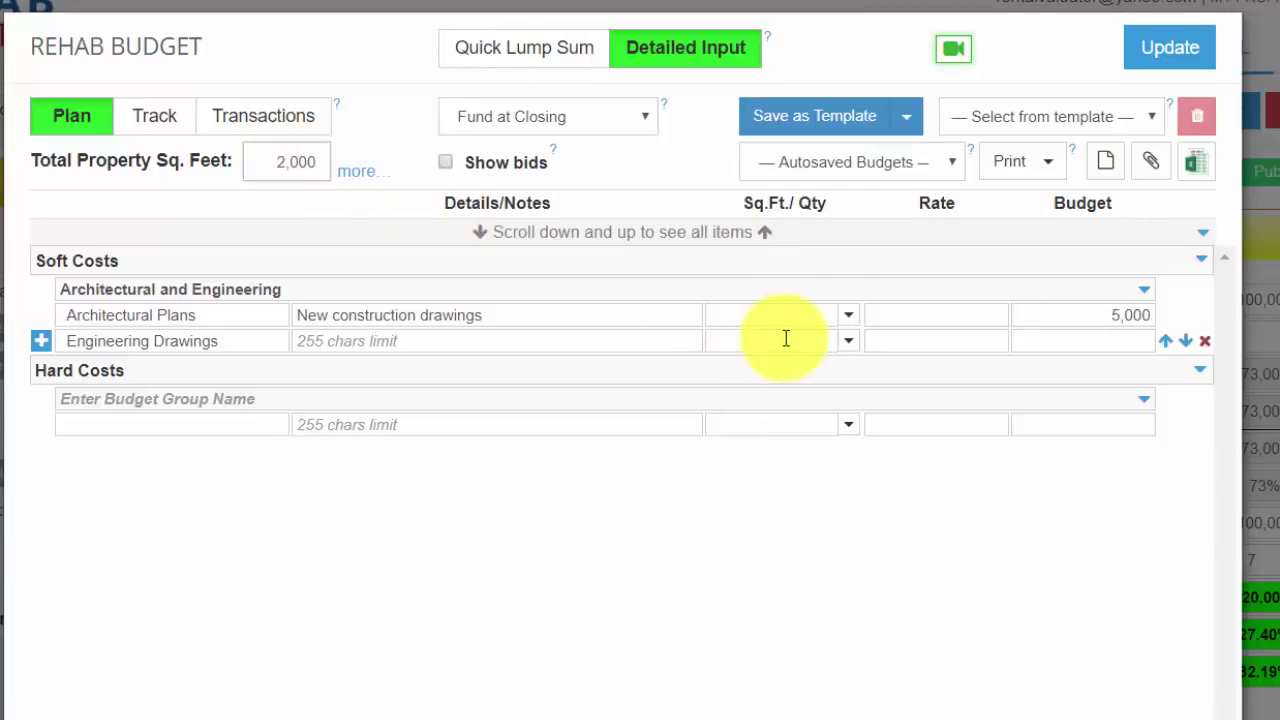
left_click(849, 318)
left_click(831, 345)
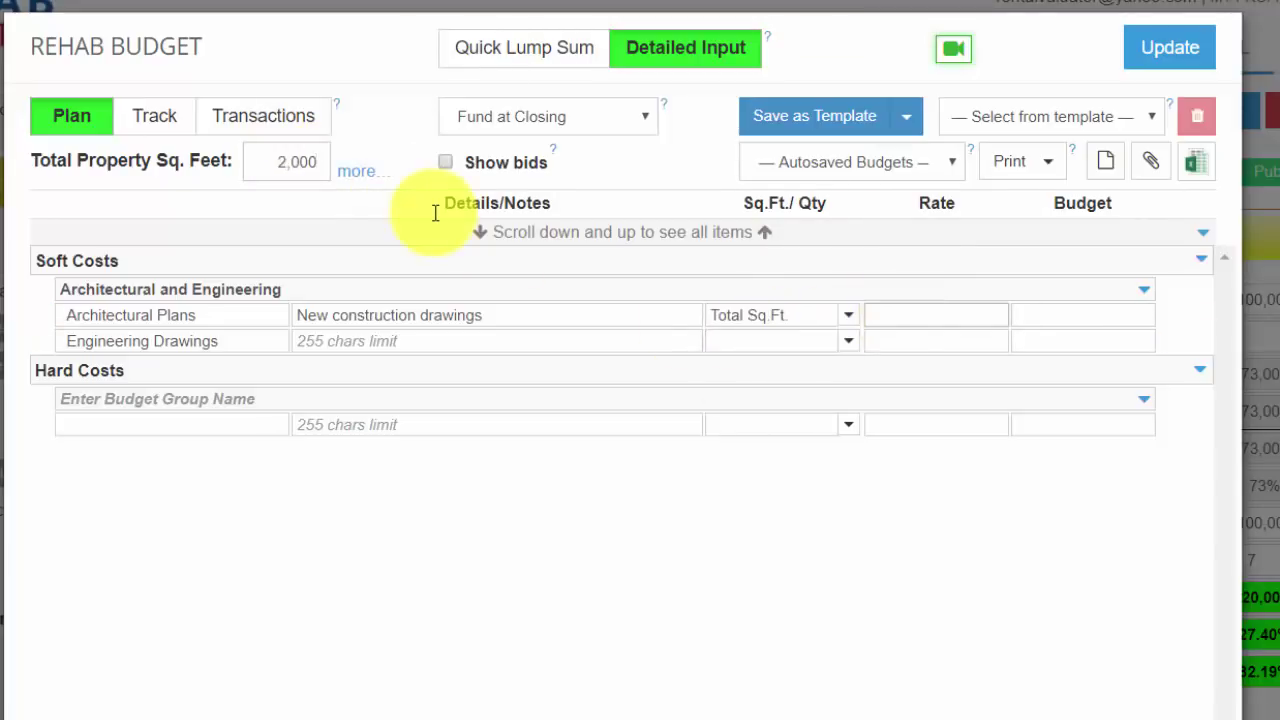
type("2")
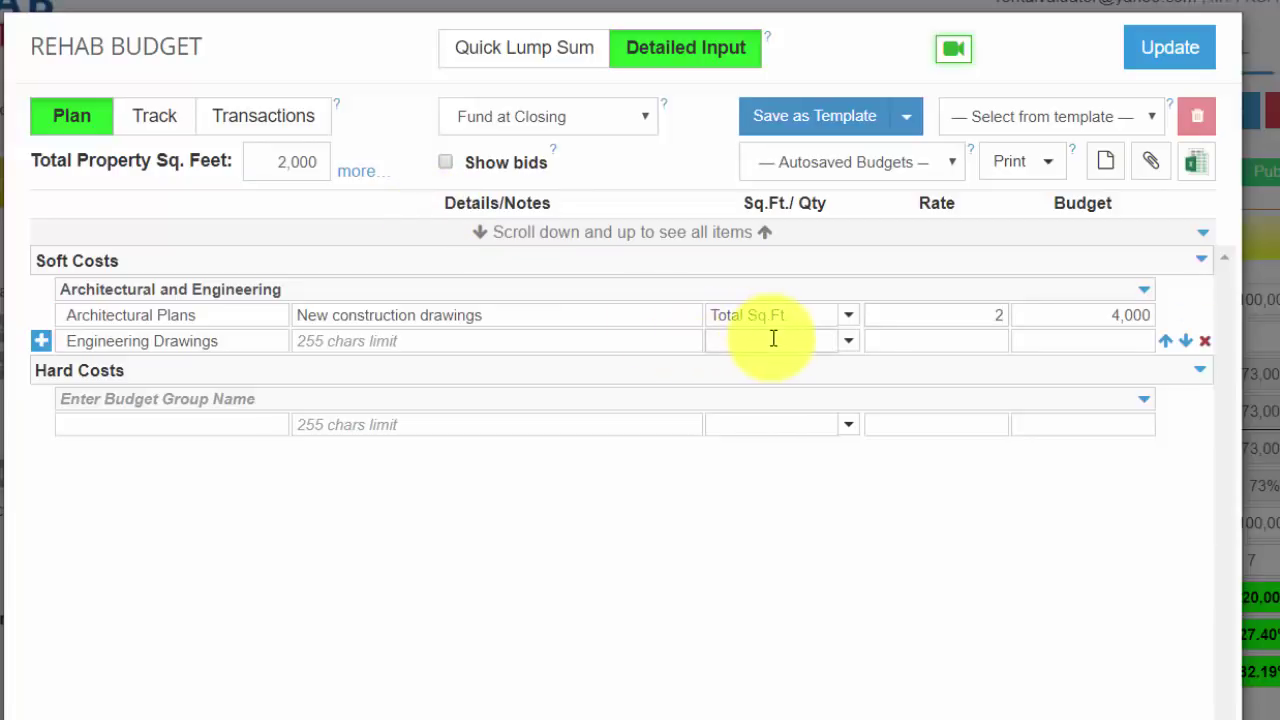
left_click(848, 345)
left_click(818, 381)
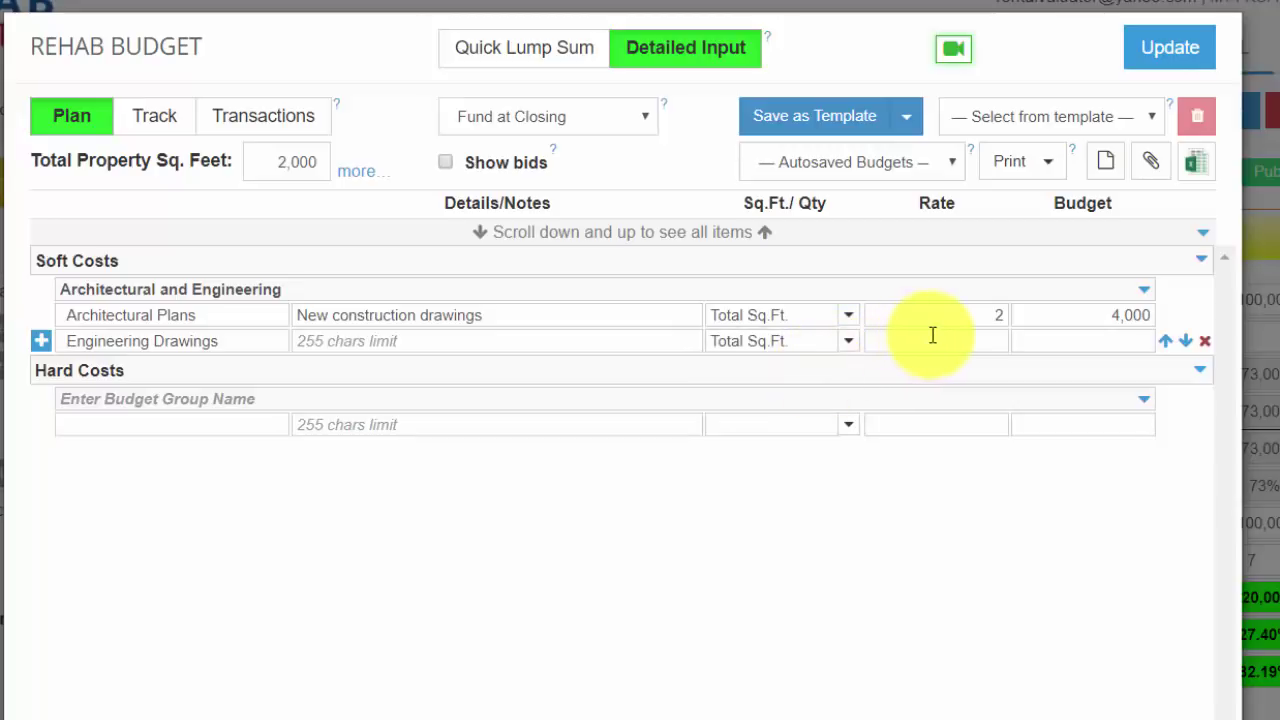
left_click(931, 336)
type("1")
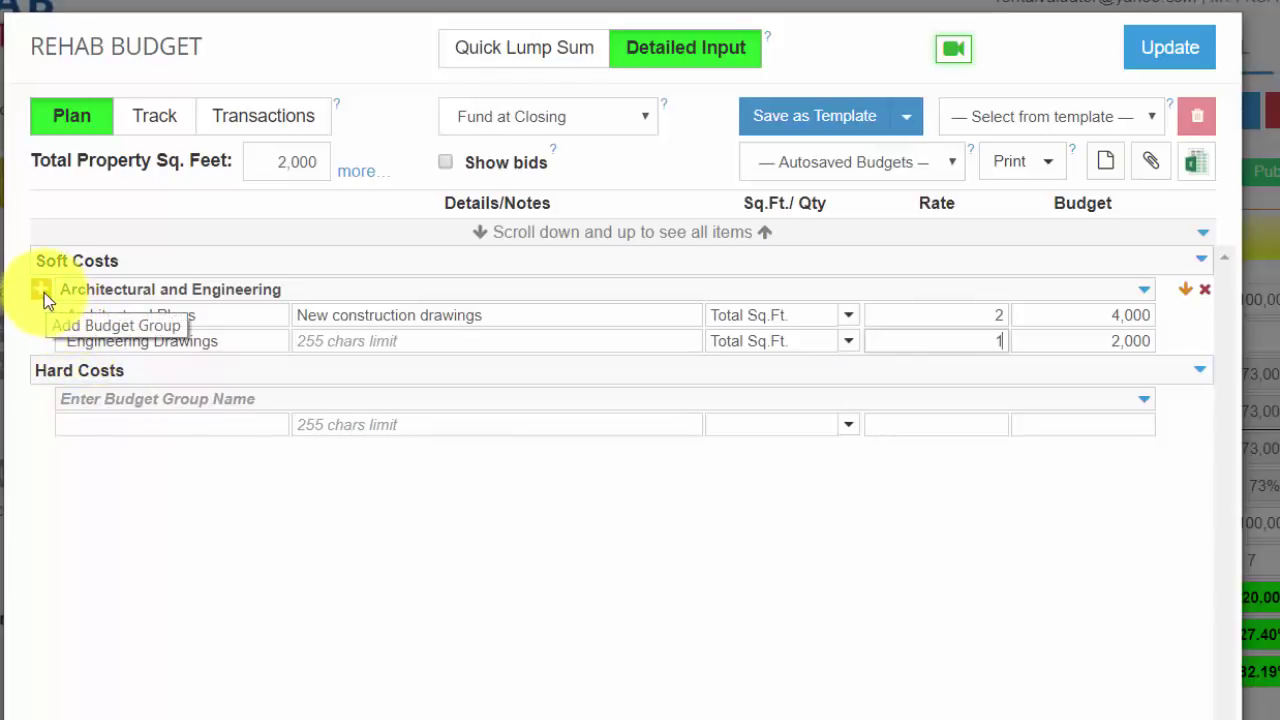
Step: Add a Permits Soft Costs group with Building Permit, Plumbing and Electric items
left_click(44, 292)
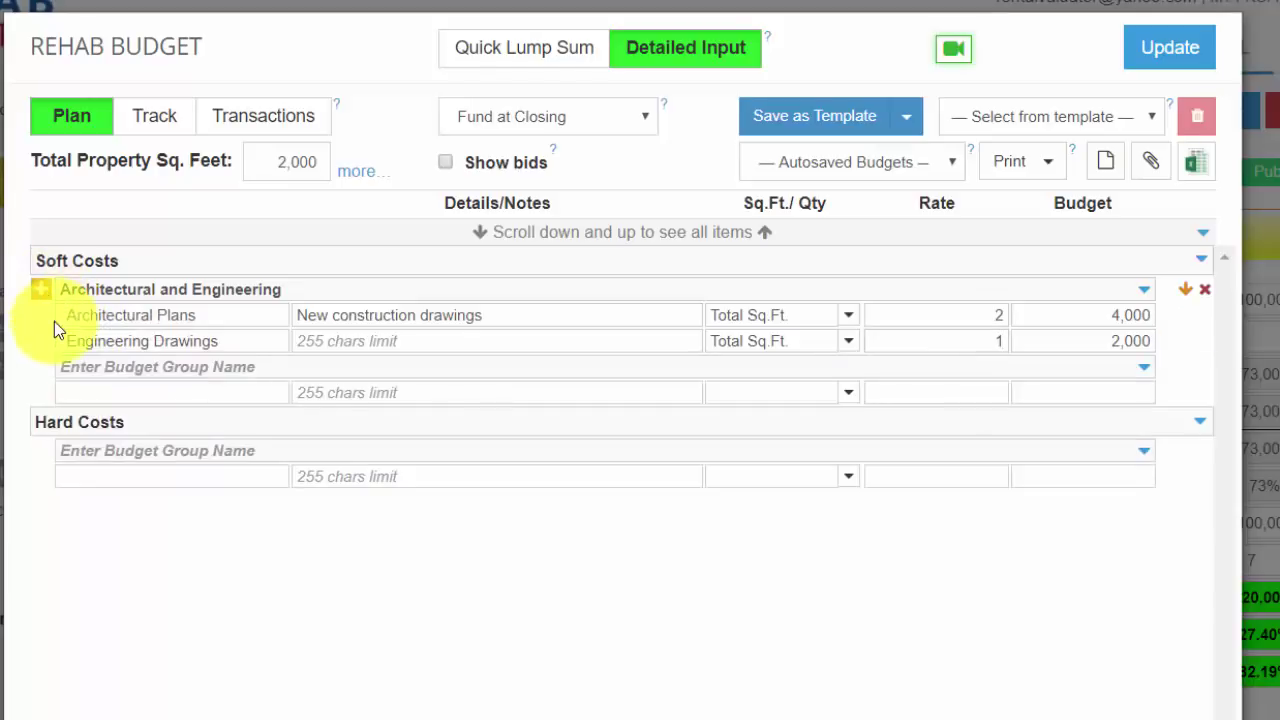
left_click(89, 368)
type("Permits")
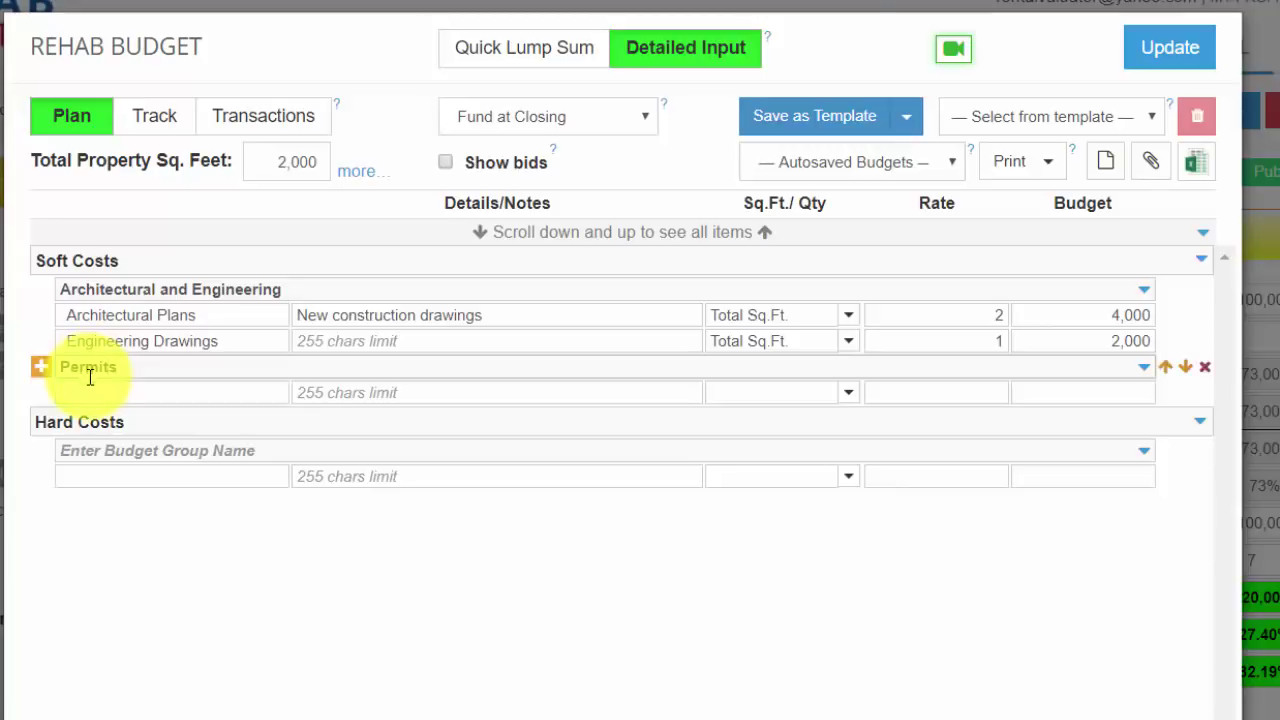
left_click(89, 392)
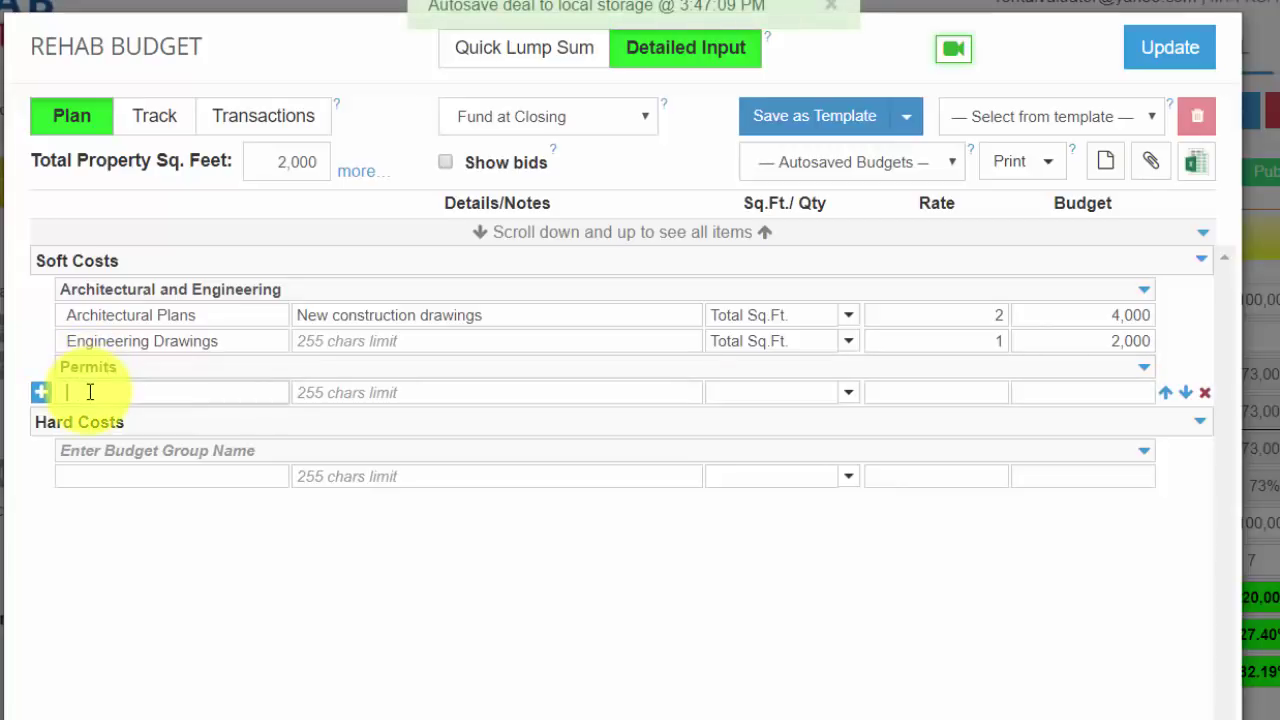
type("Building Permit")
key("Return")
type("Plum")
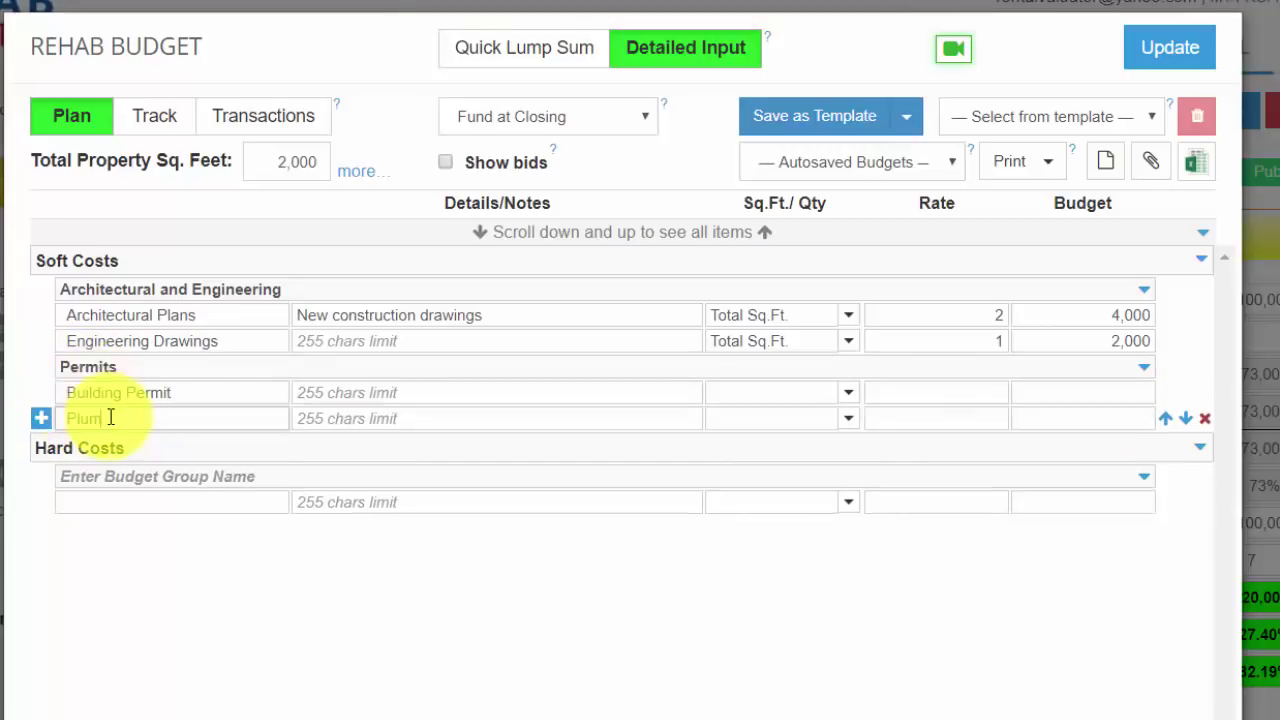
type("bing")
key("Return")
type("Electr")
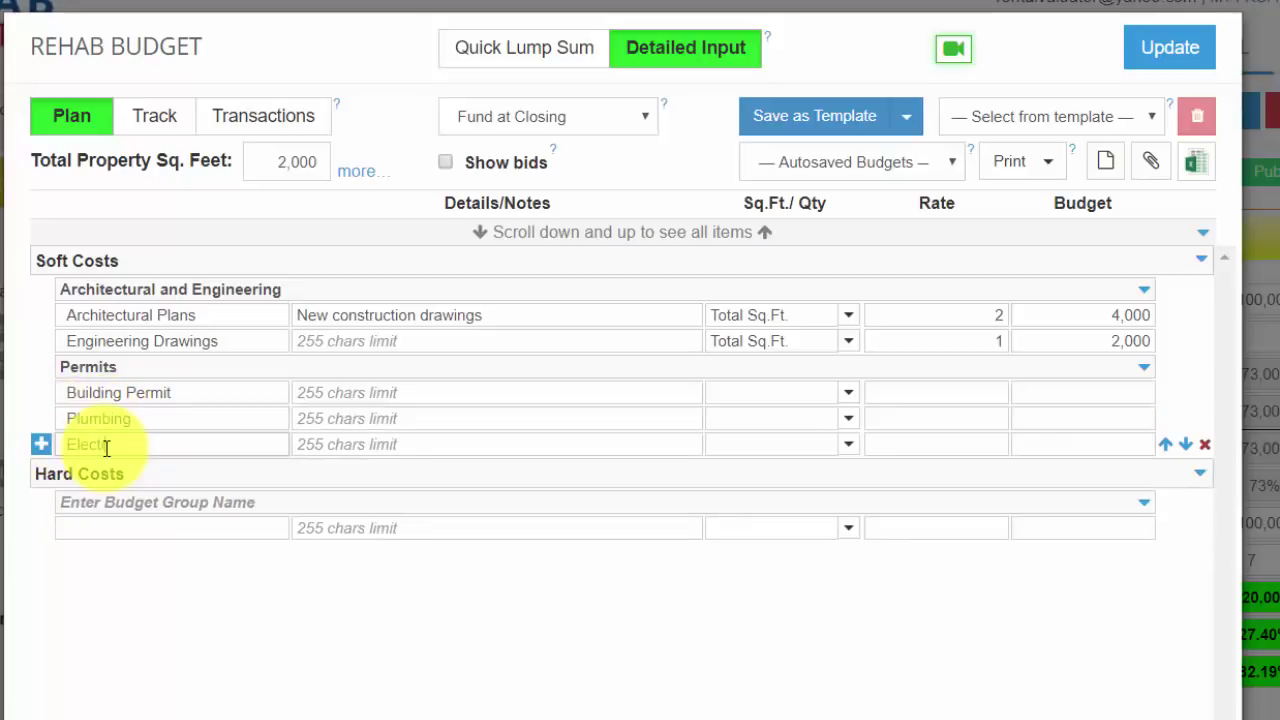
type("ic")
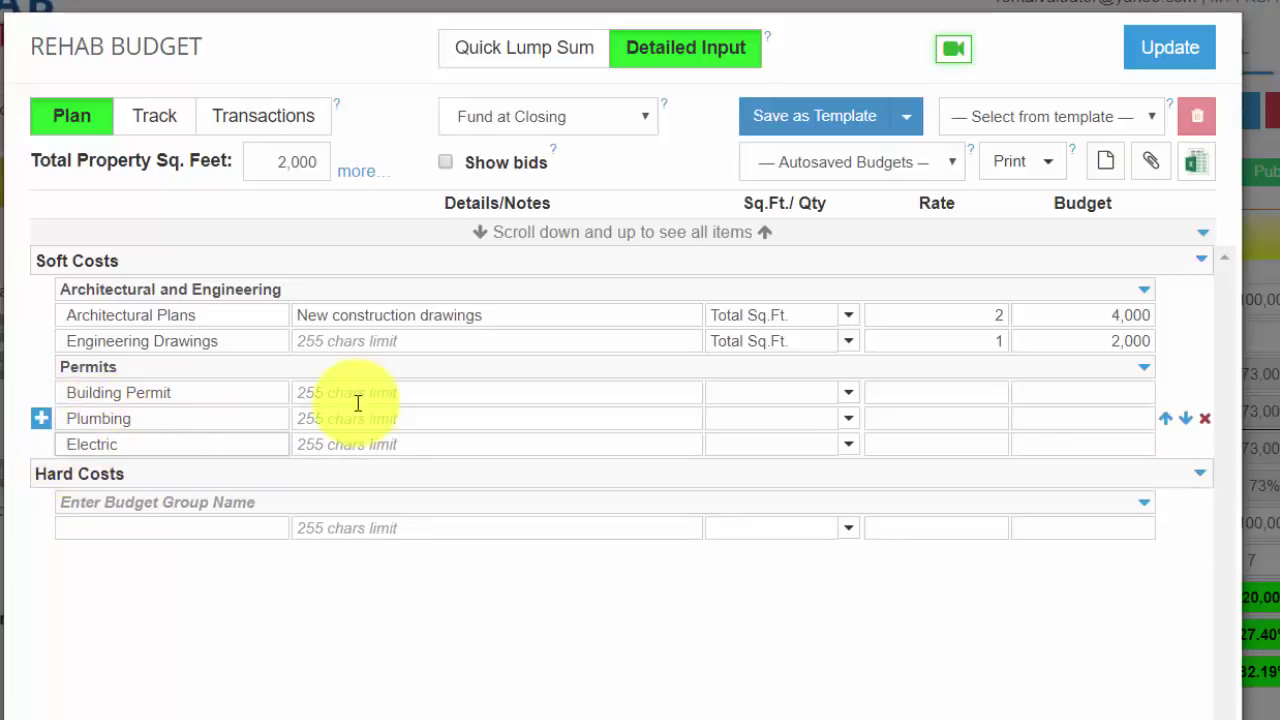
Step: Add a Hard Costs Framing group with Materials and Labor priced per Total Sq.Ft. at 20 and 4
left_click(123, 507)
type("Framing")
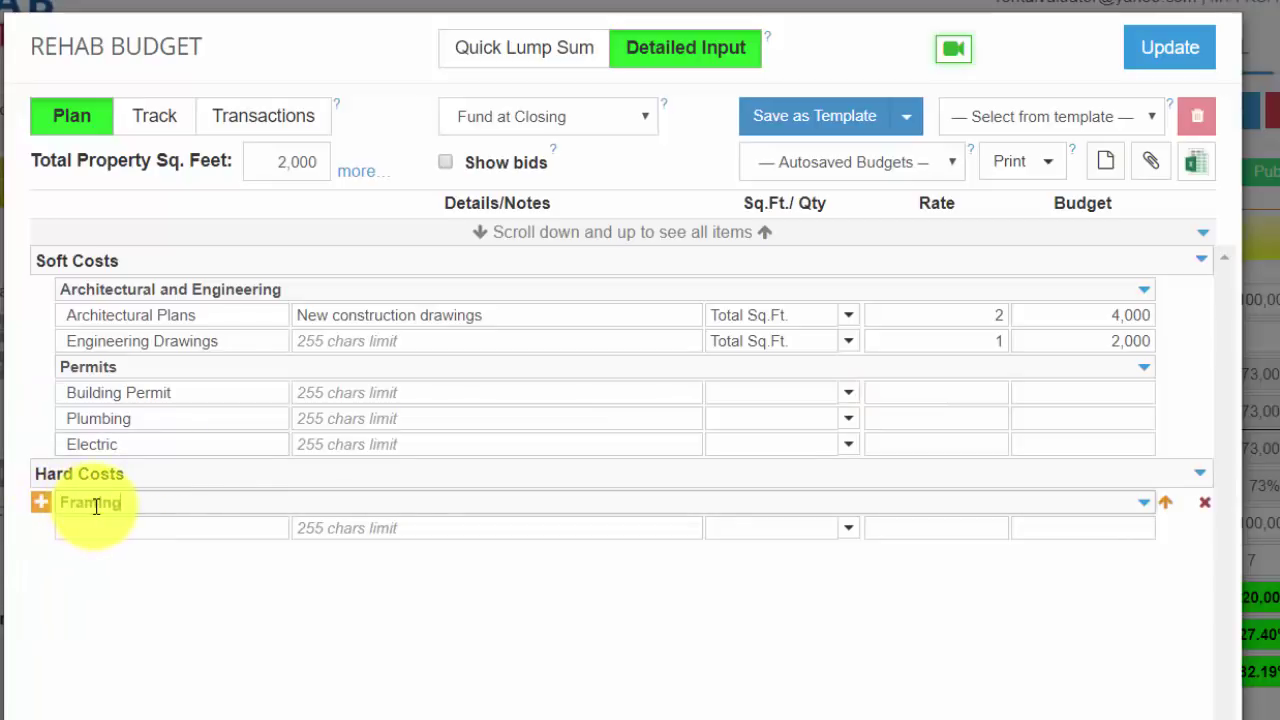
left_click(100, 528)
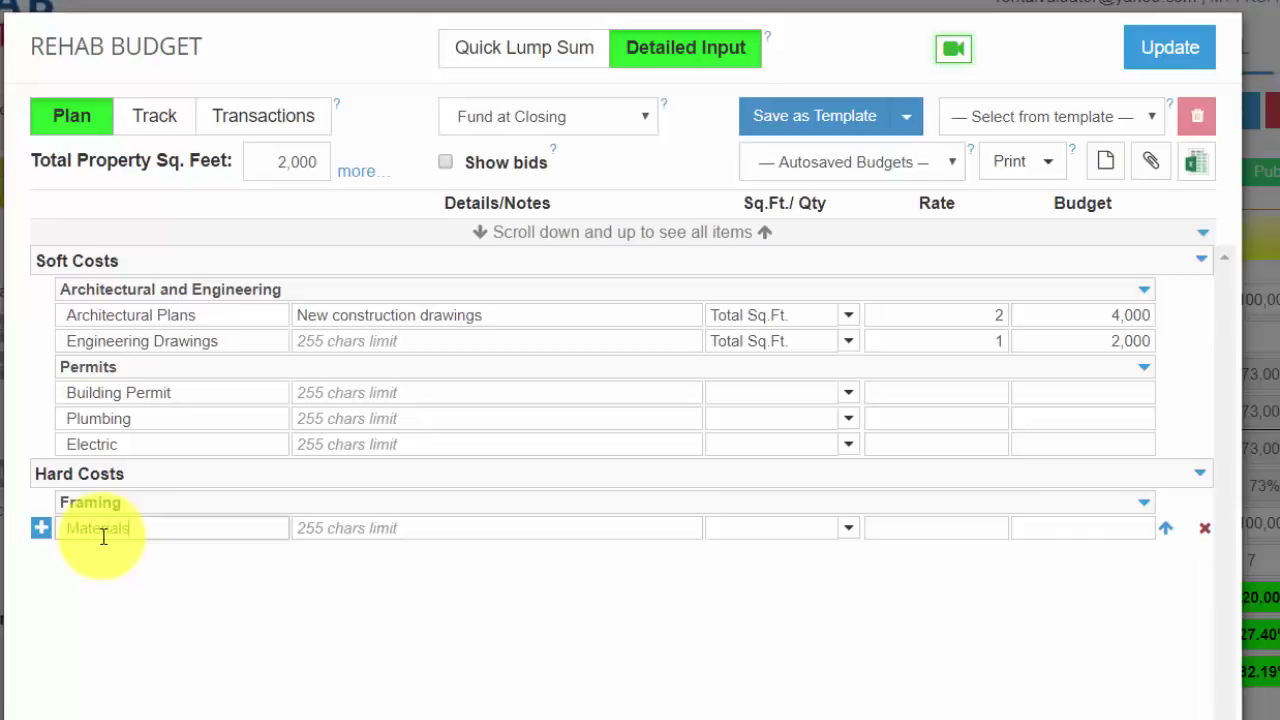
left_click(40, 528)
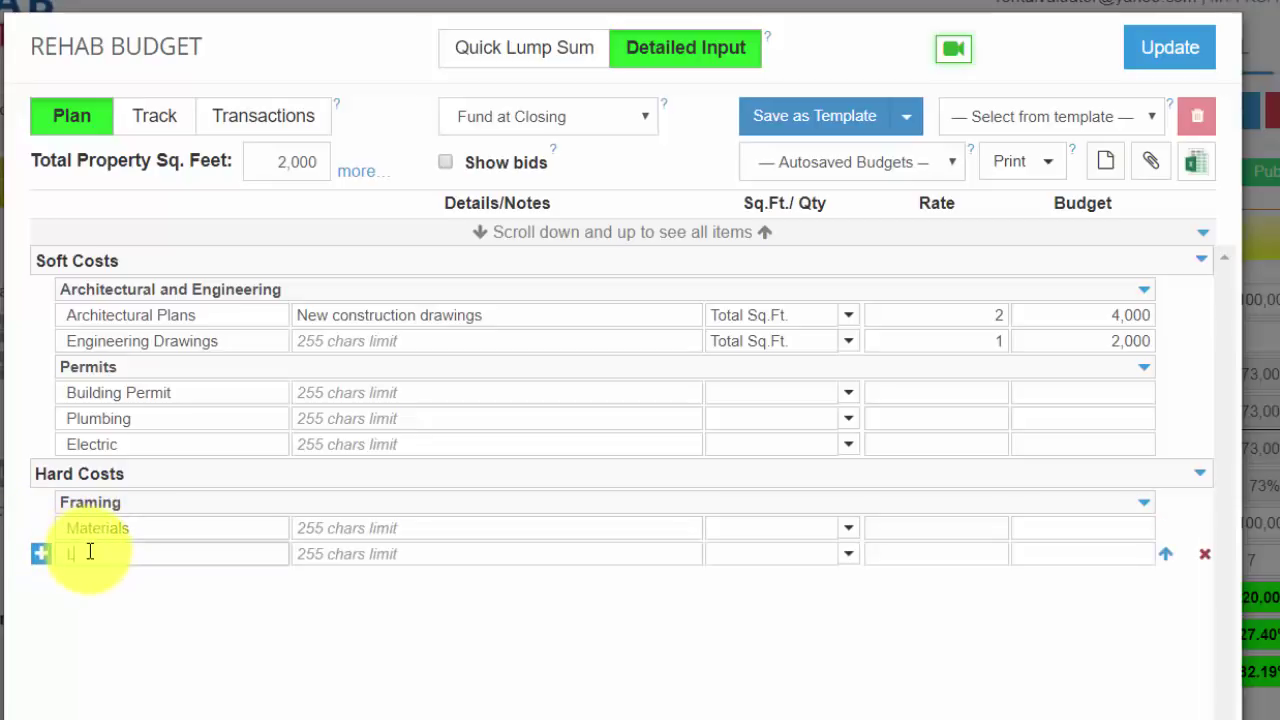
type("Labor")
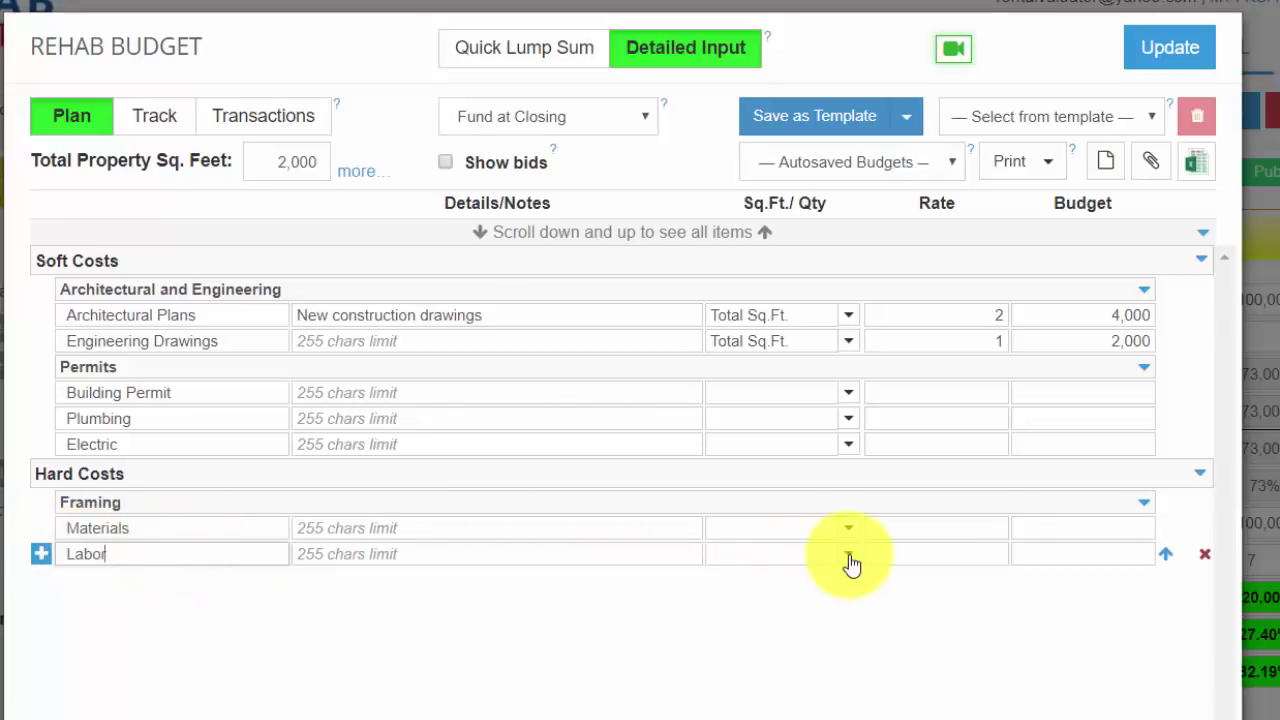
left_click(849, 556)
left_click(852, 582)
left_click(893, 563)
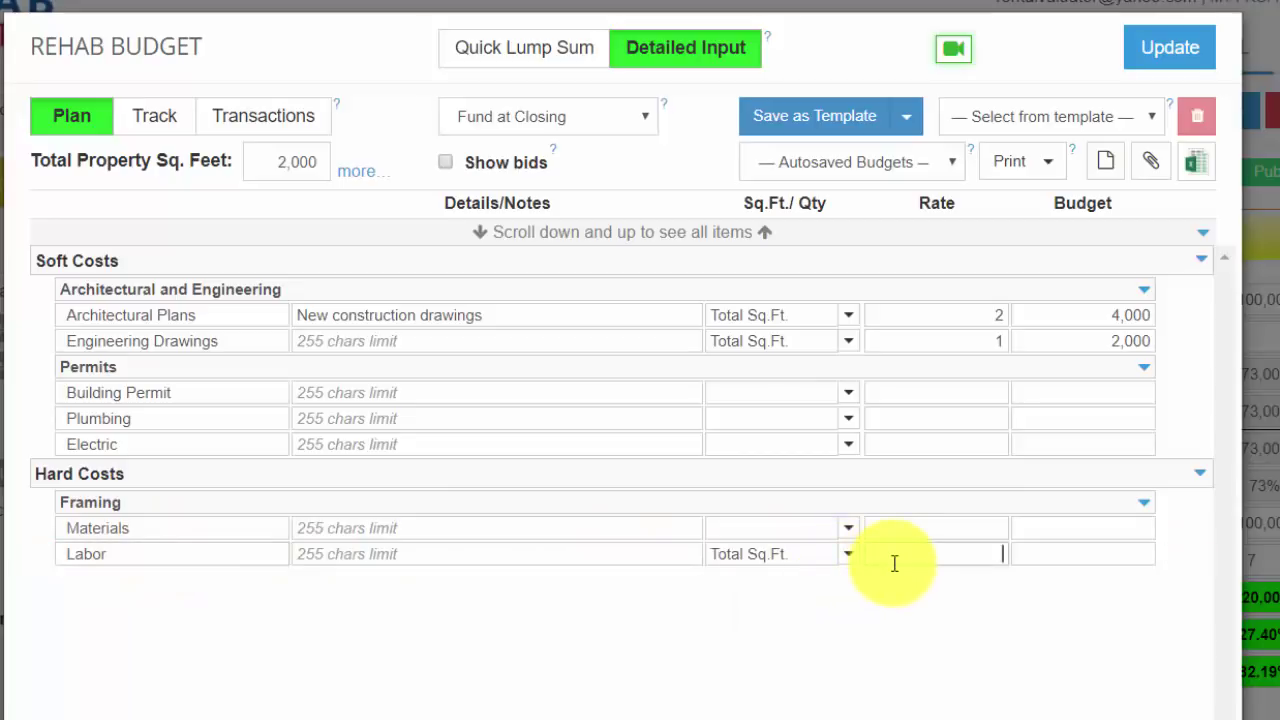
type("4")
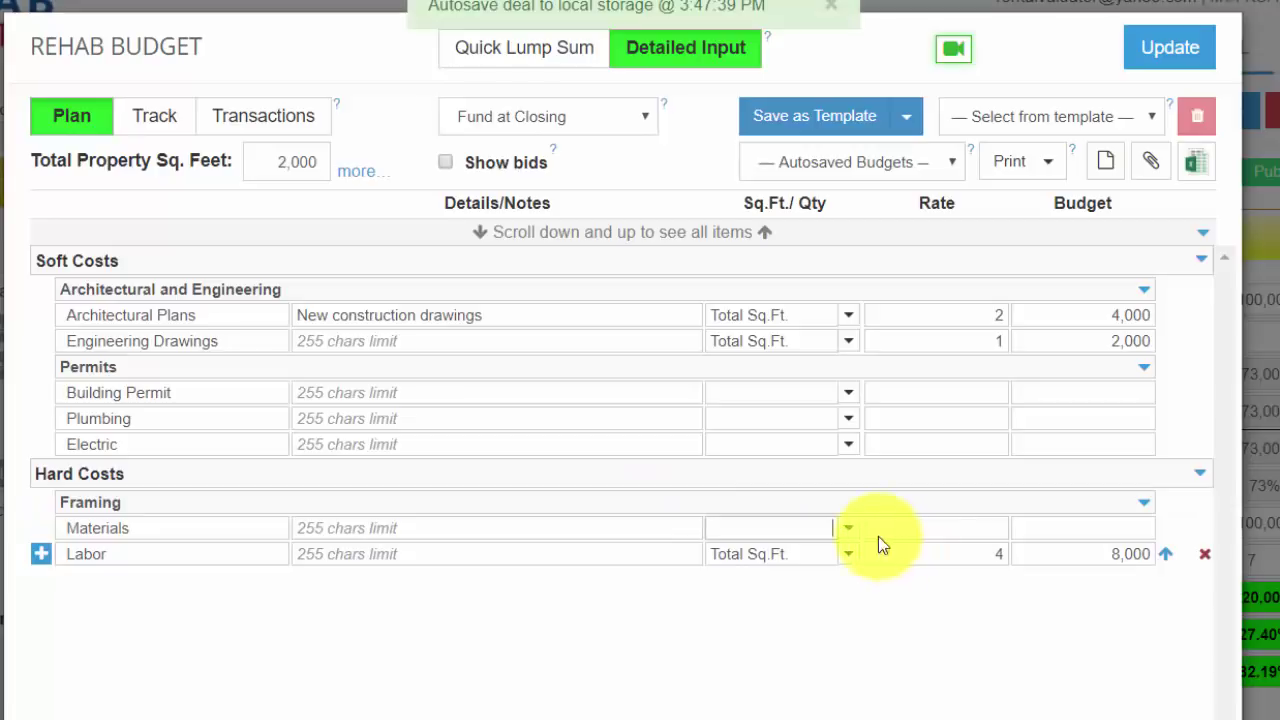
left_click(848, 540)
left_click(820, 566)
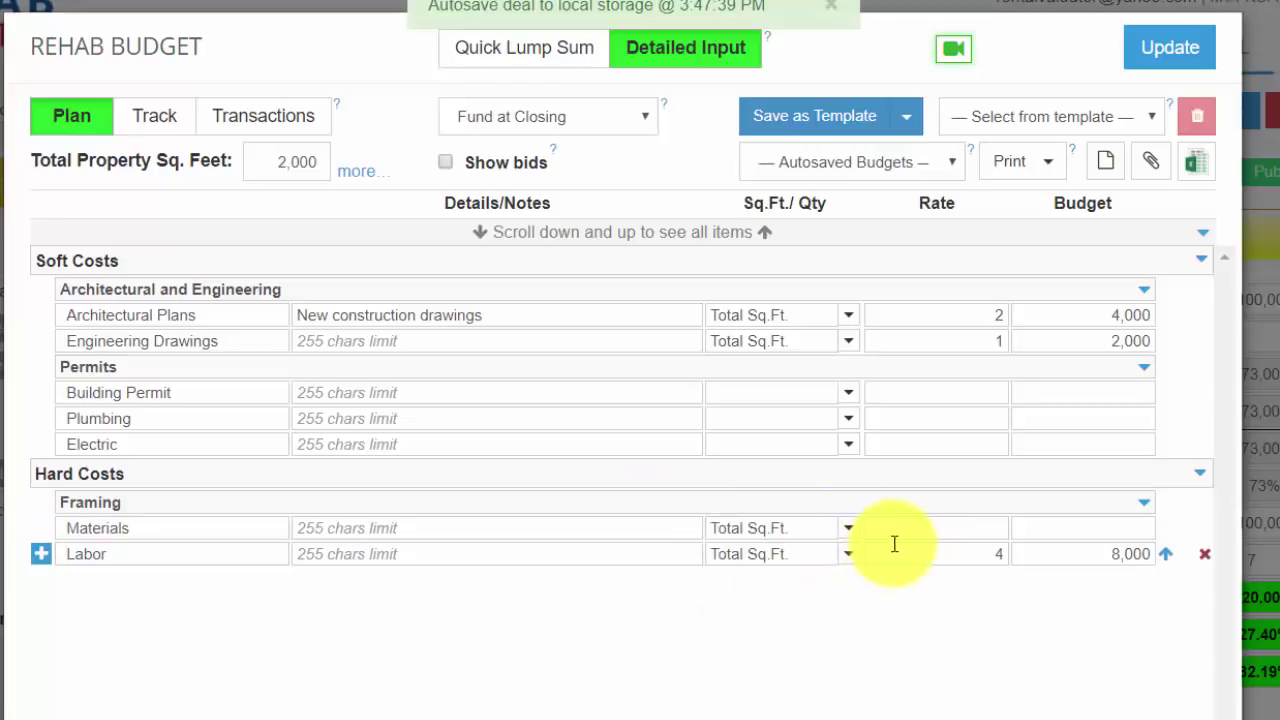
left_click(899, 534)
type("20")
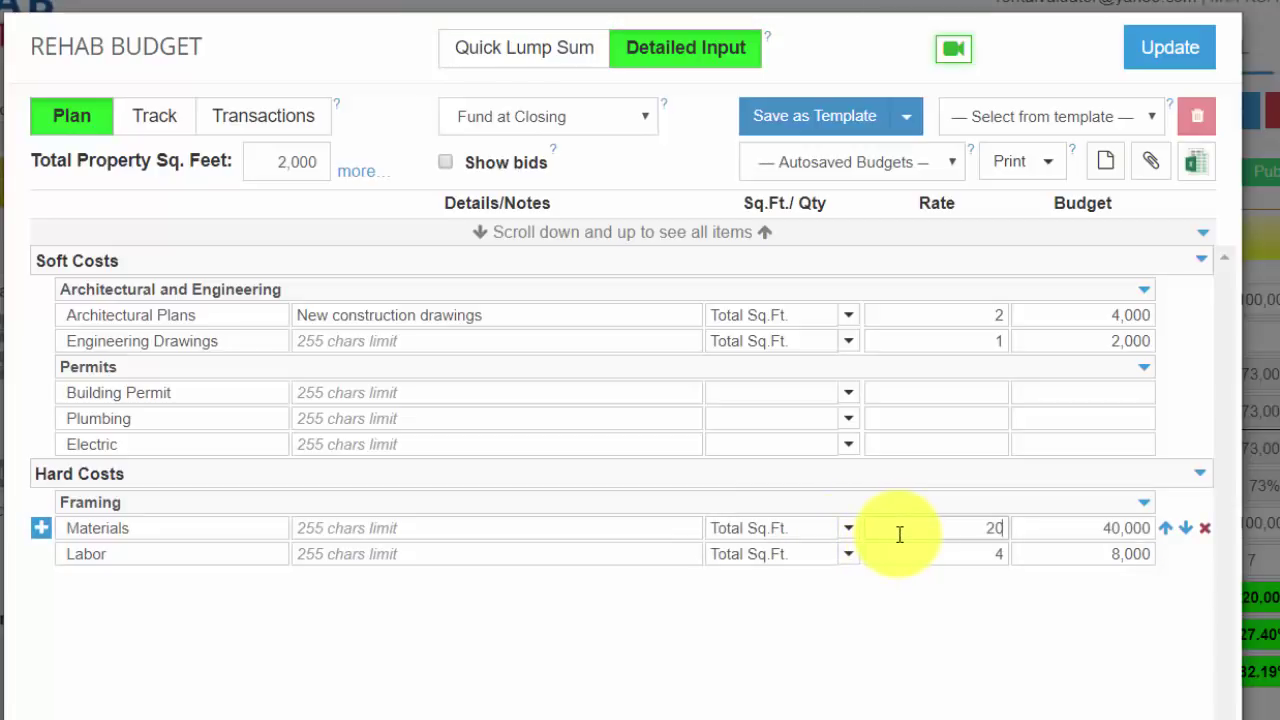
left_click(943, 556)
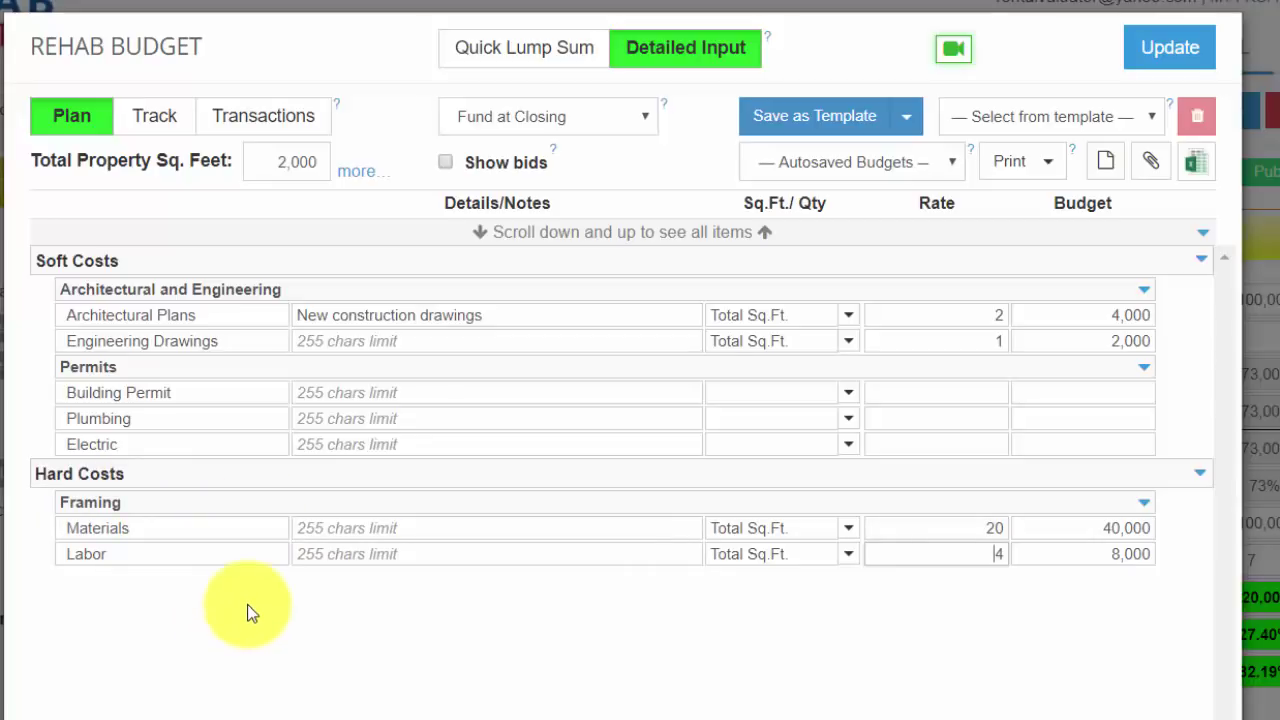
Step: Record 1,500 for Sq.Ft. (Hardwood) in the Measurements Table and close it
left_click(360, 178)
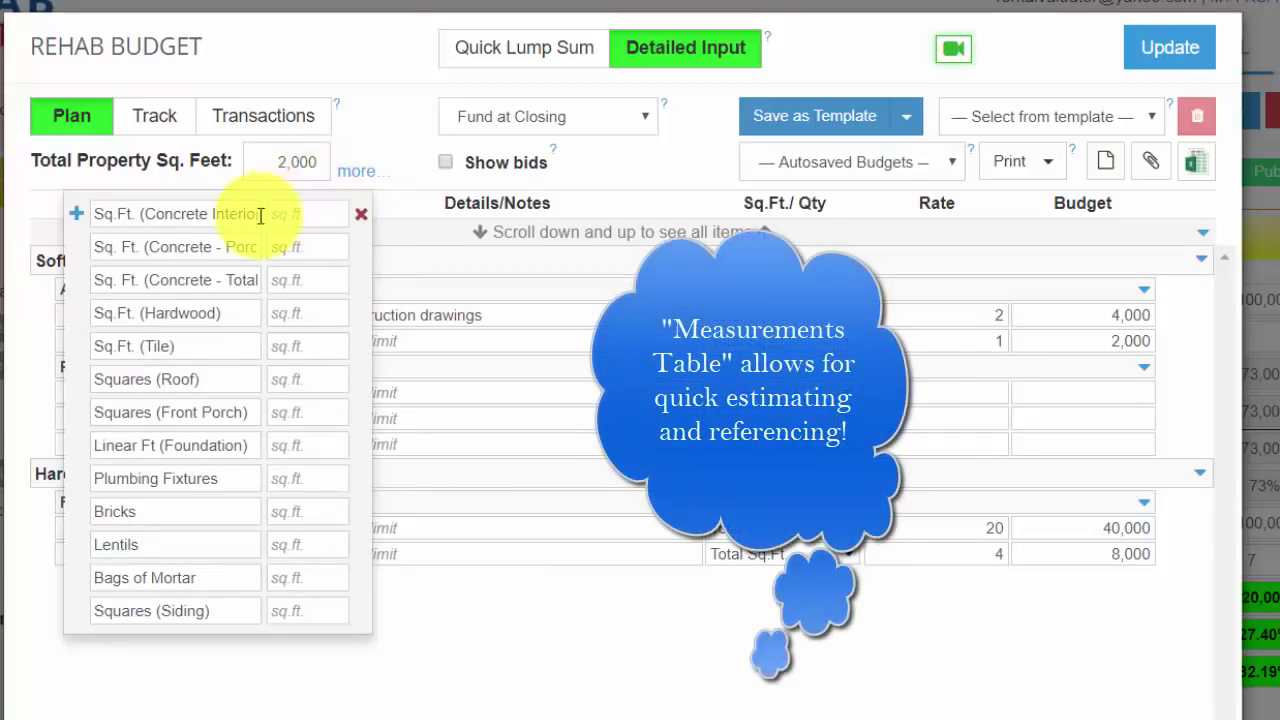
left_click(300, 346)
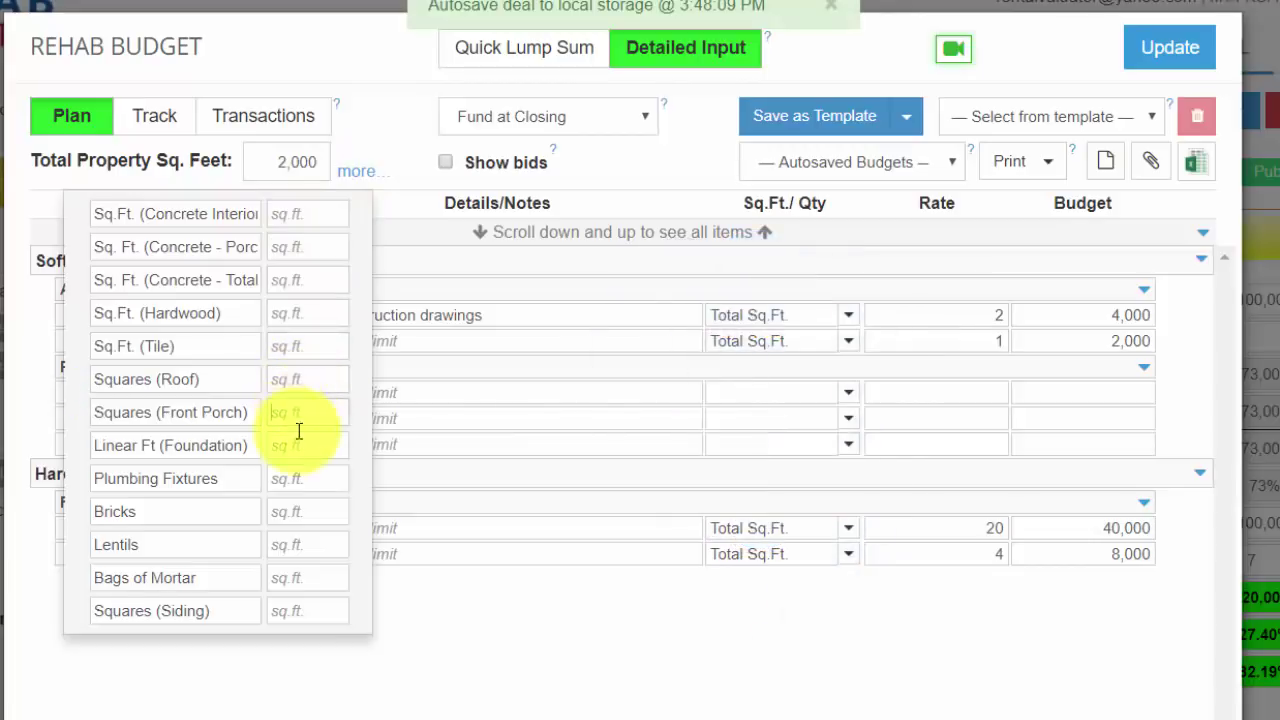
left_click(295, 476)
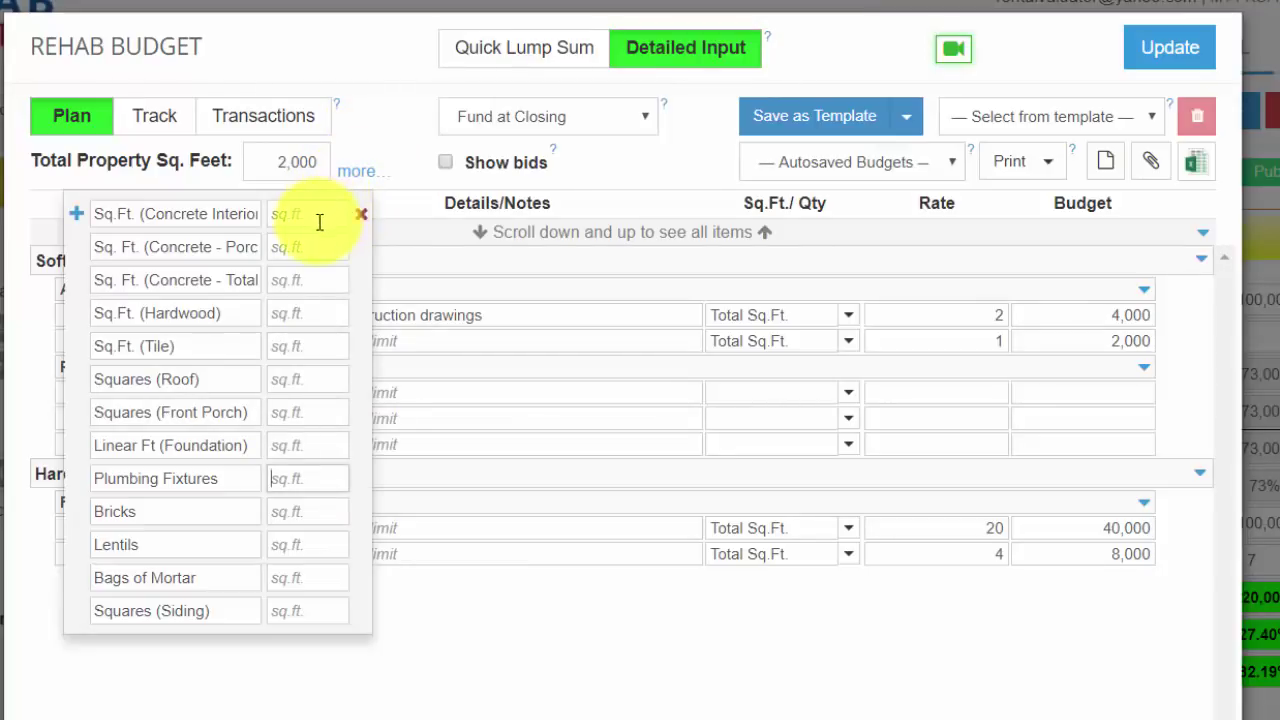
left_click(302, 312)
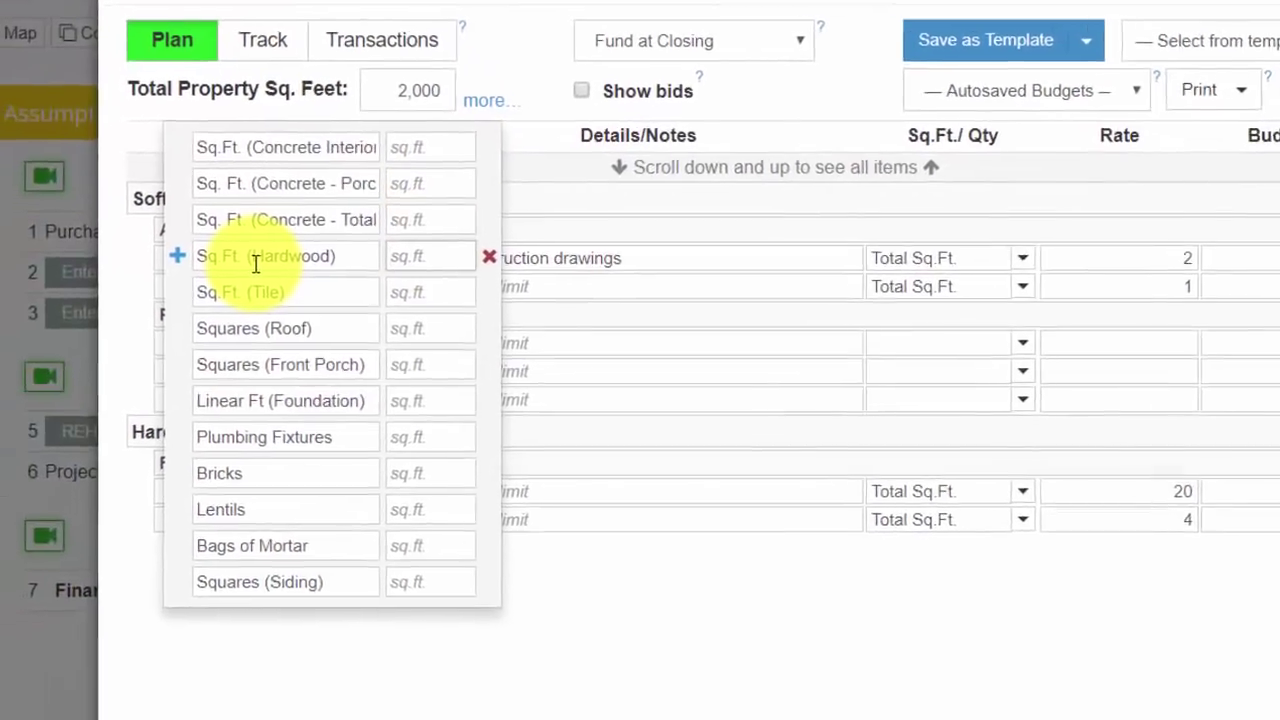
type("1,500")
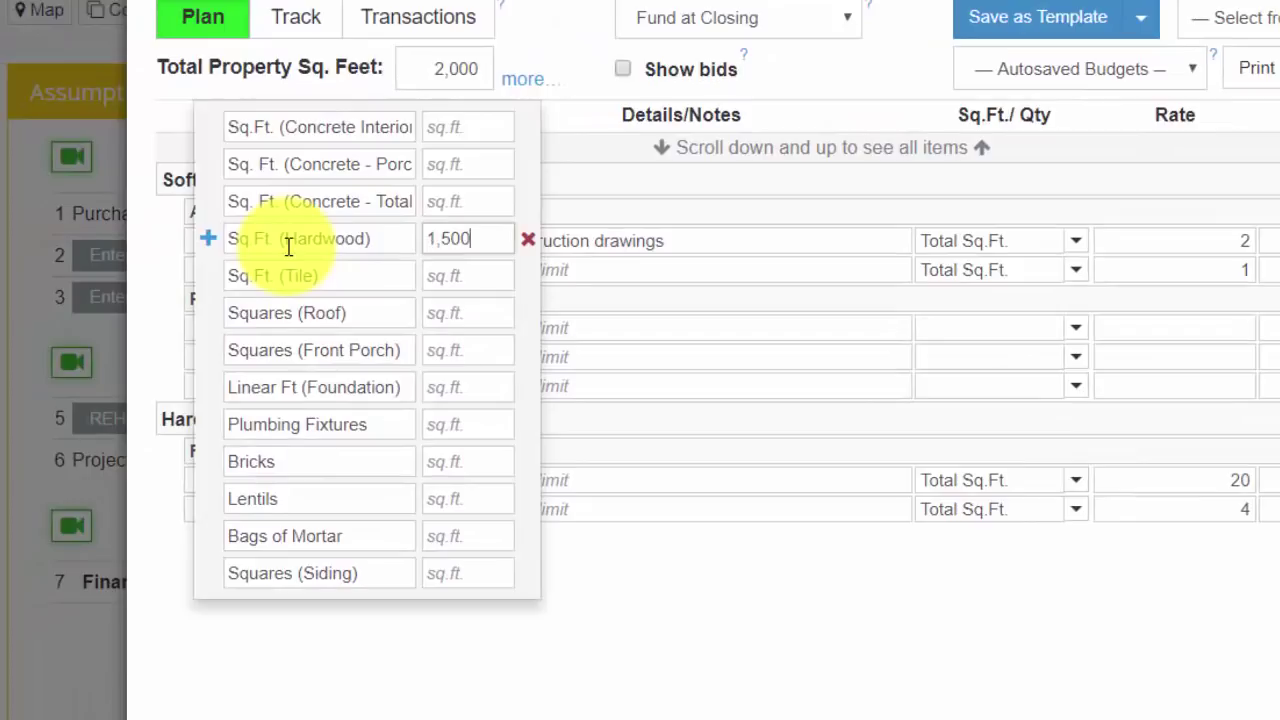
left_click(583, 31)
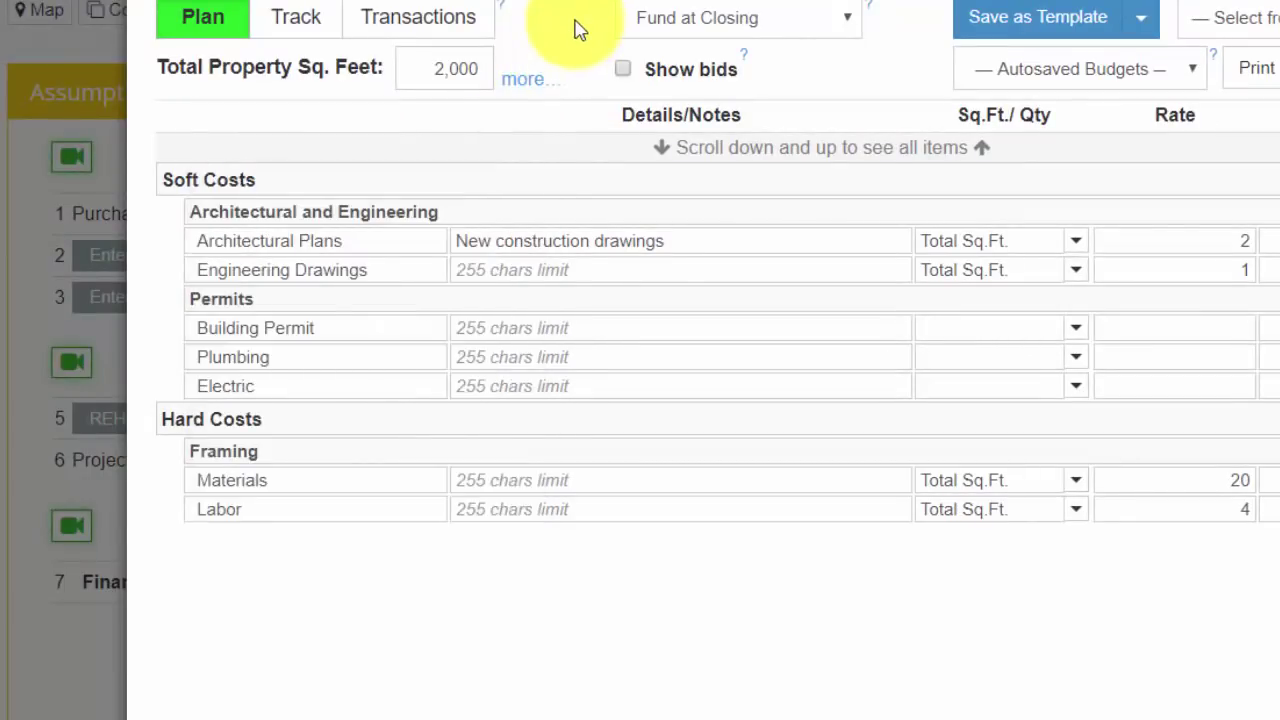
Step: Add a Flooring group with Hardwood Floors (Materials) and Hardwood Floors (Labor) items
left_click(167, 452)
type("Fl")
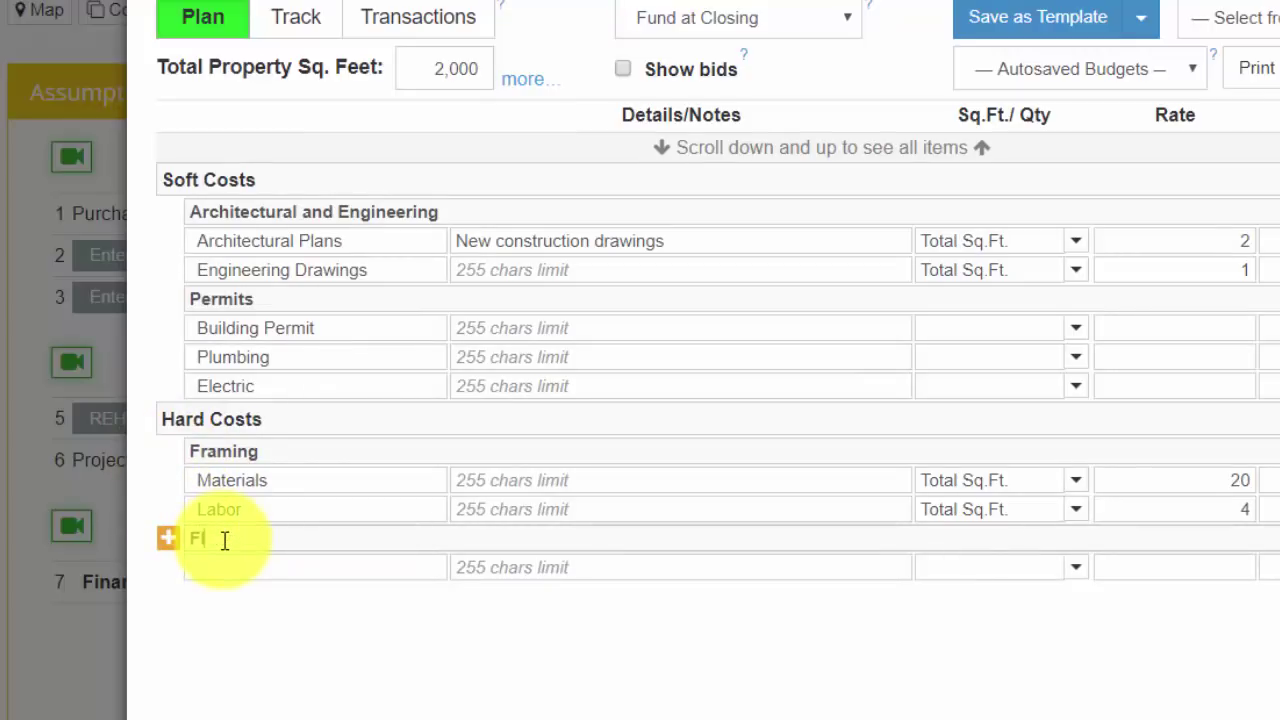
type("oor")
type("ing")
left_click(247, 574)
type("Hardwood Fl")
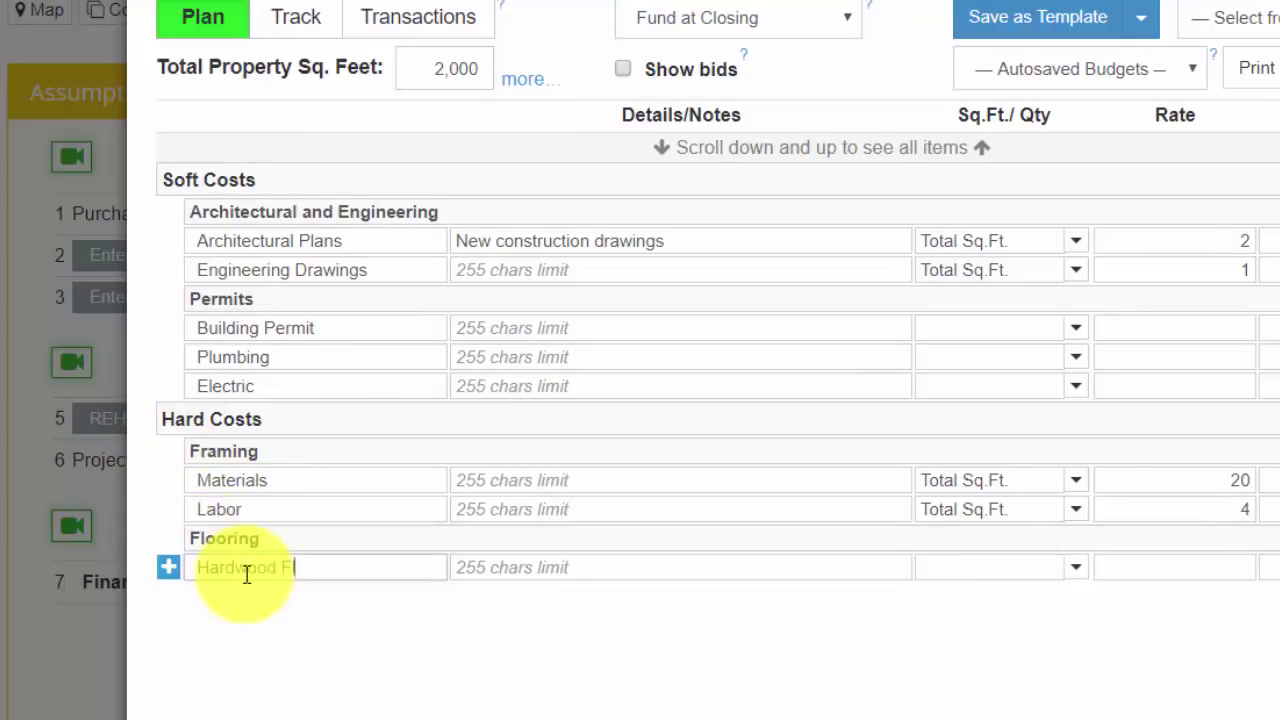
type("oors (Materials)")
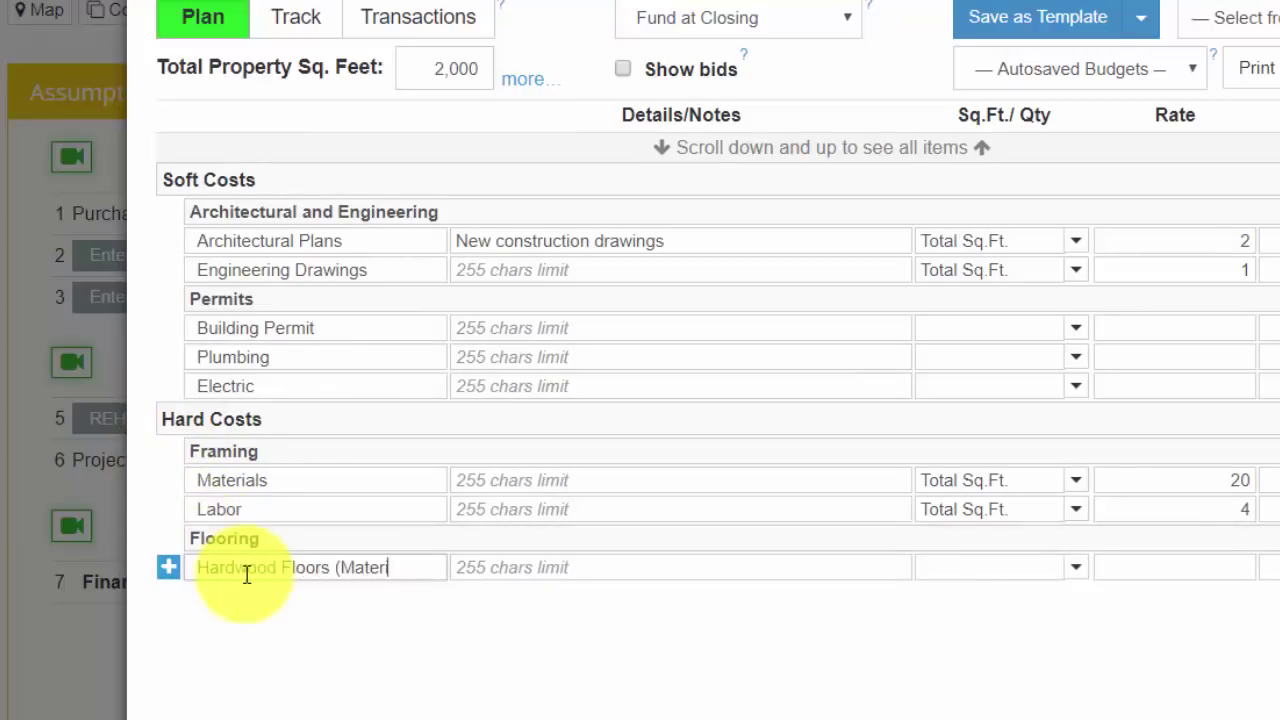
left_click(167, 569)
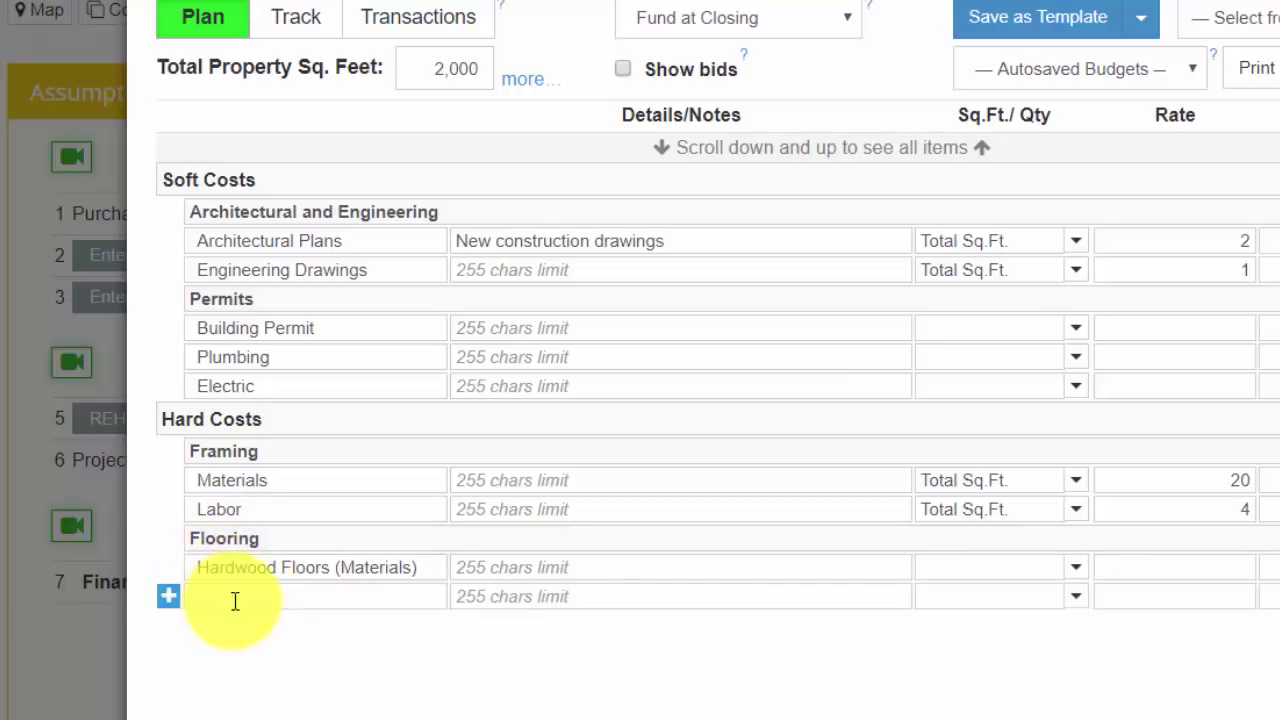
type("Hardwood Fl")
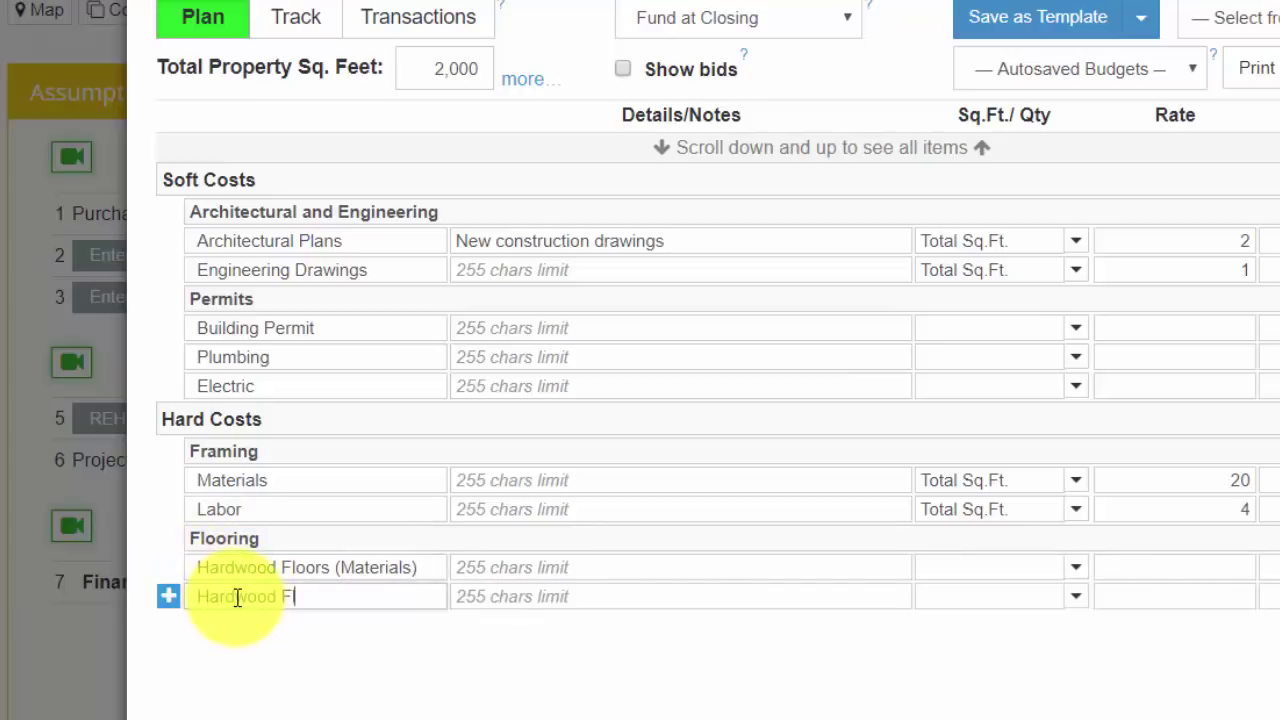
type("oors (Labor)")
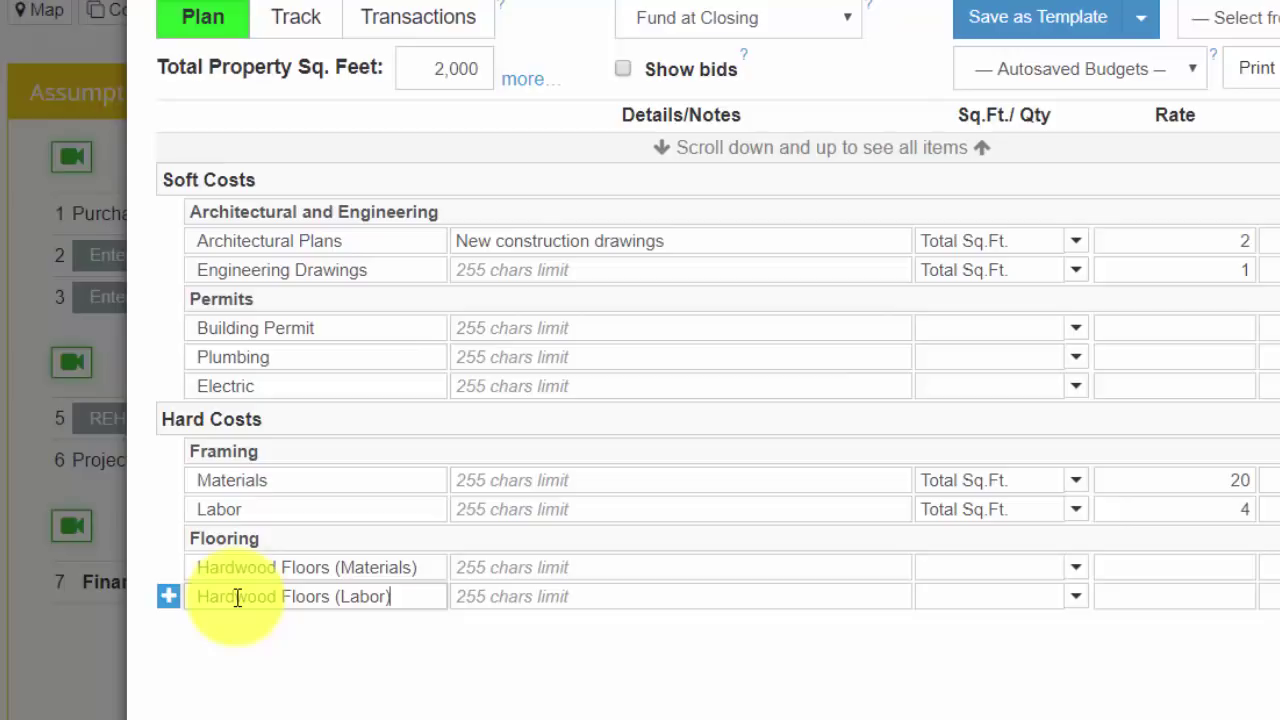
left_click(800, 591)
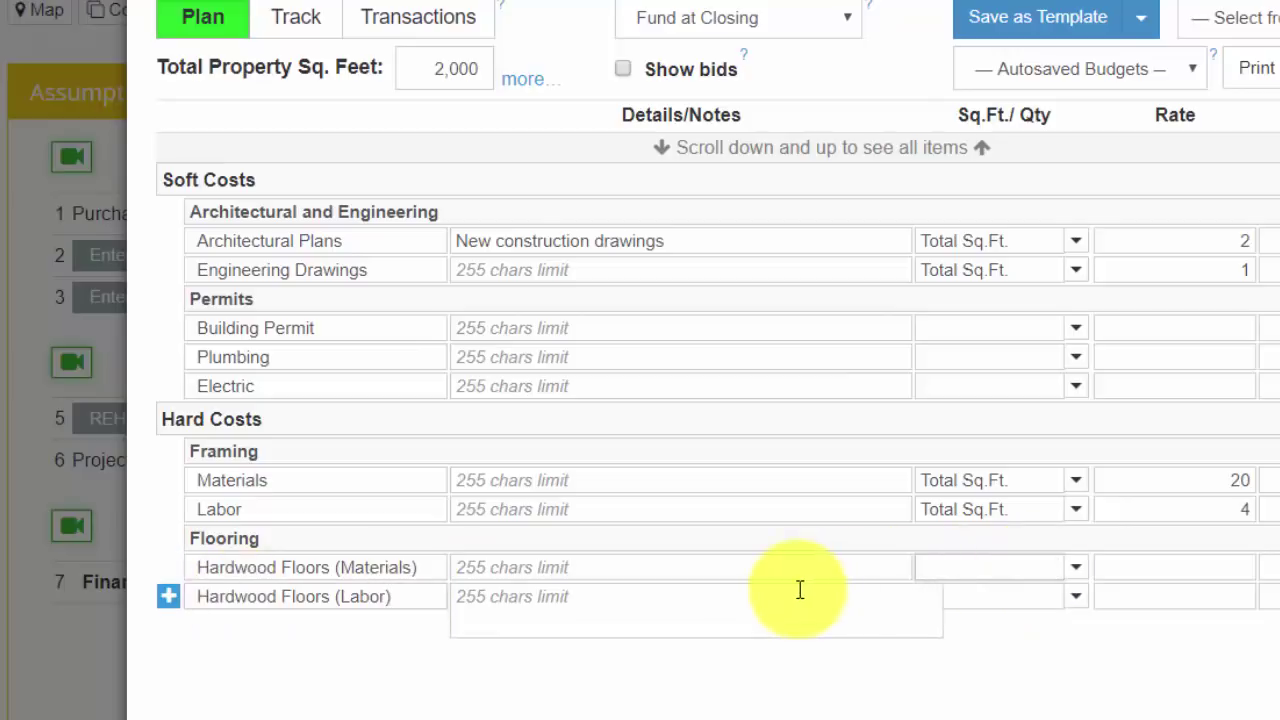
left_click(1085, 449)
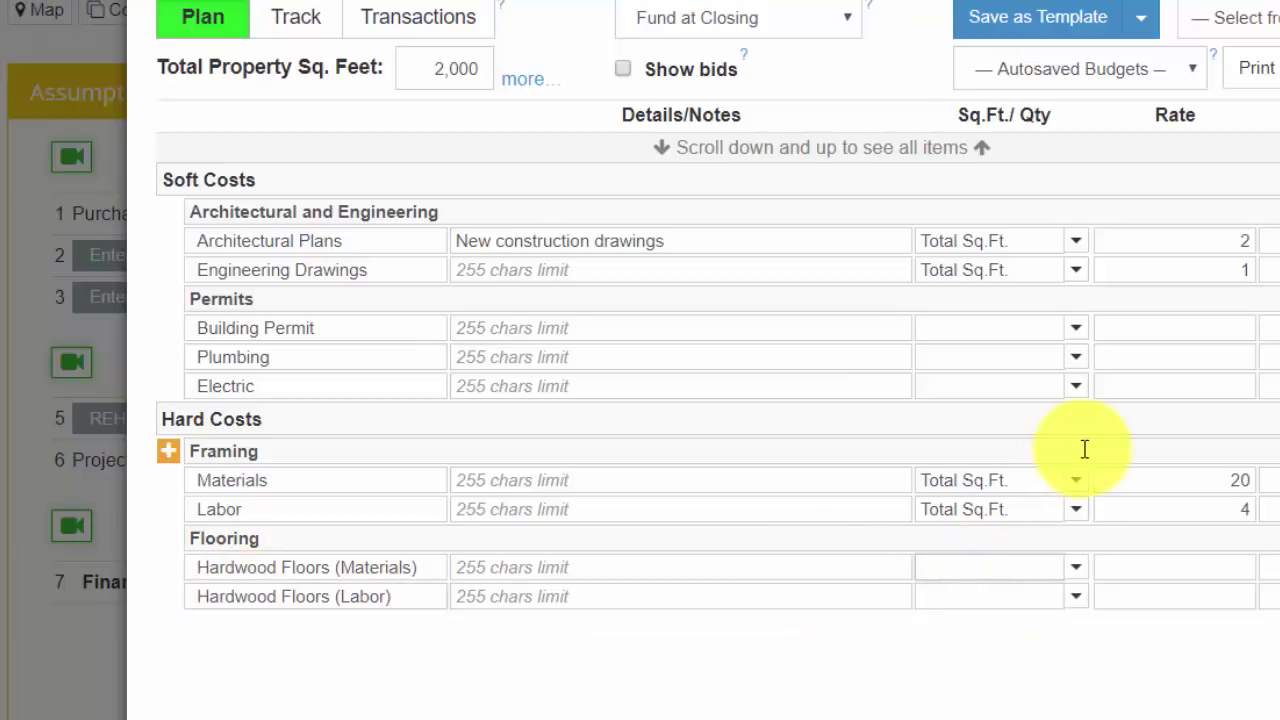
Step: Price both hardwood items per Sq.Ft. (Hardwood) at rates 2.5 and 1.5
left_click(1075, 569)
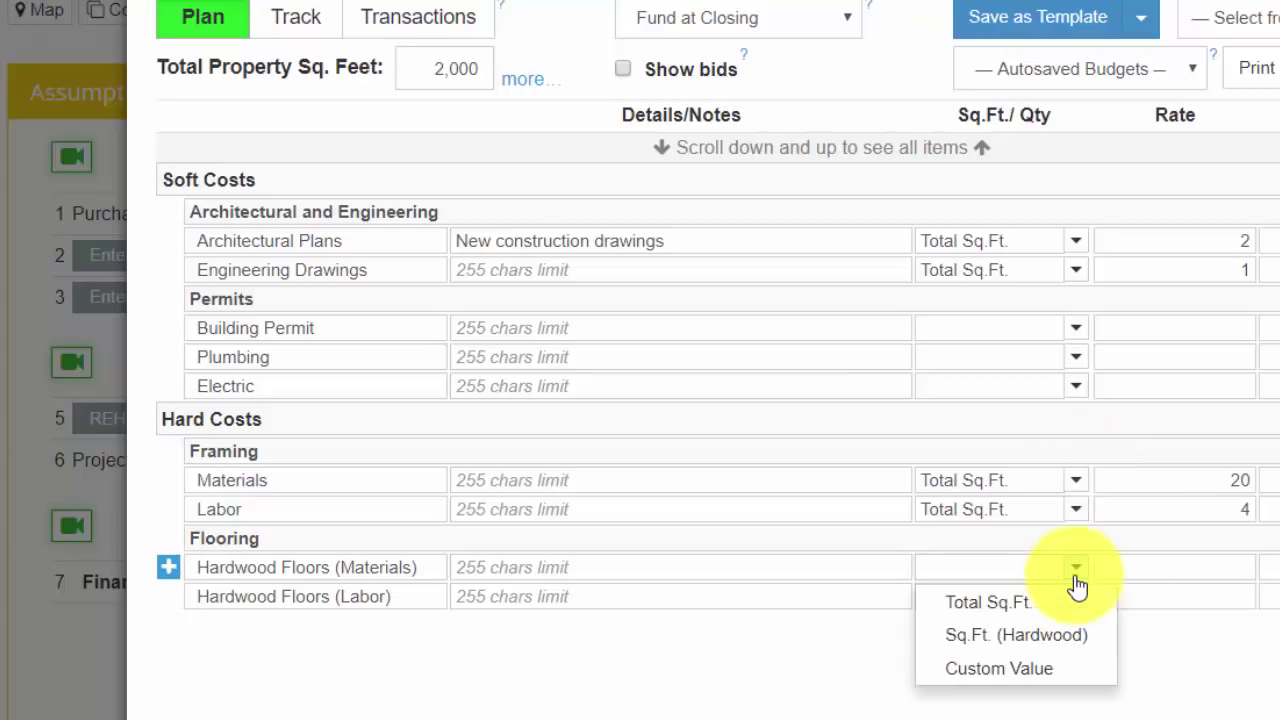
left_click(1038, 636)
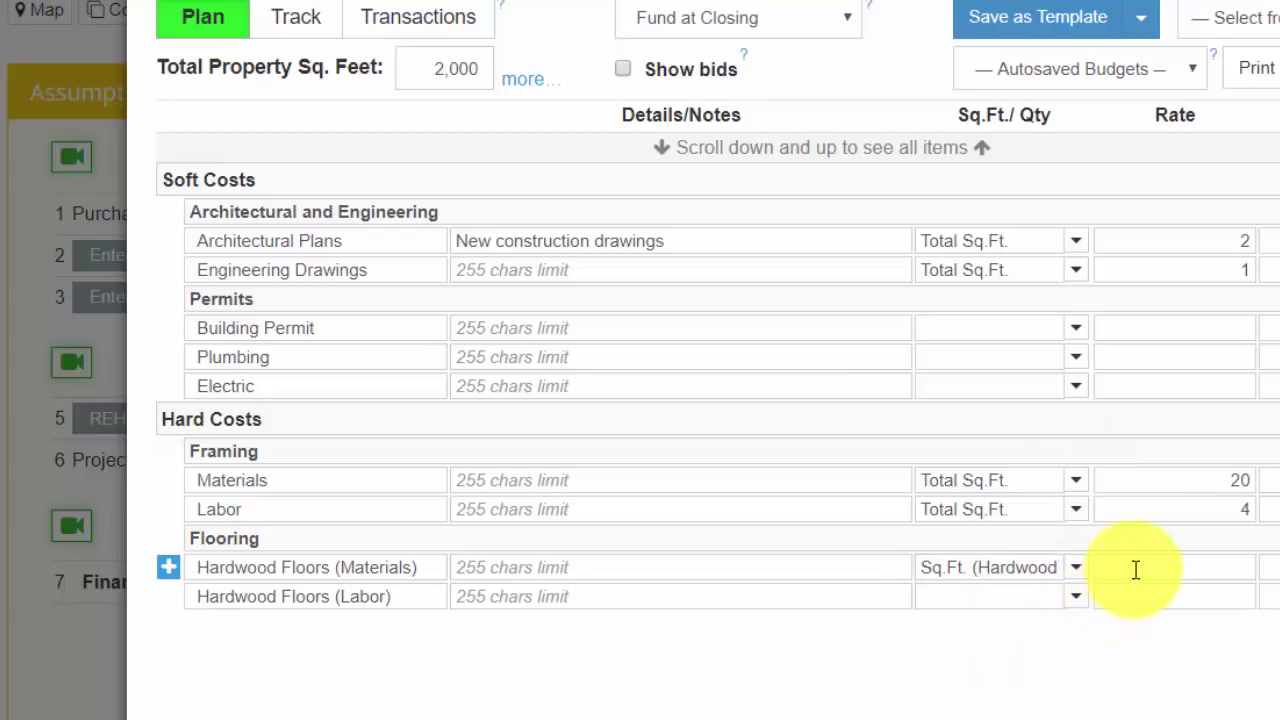
left_click(1136, 570)
type("2.5")
left_click(1075, 596)
left_click(1149, 592)
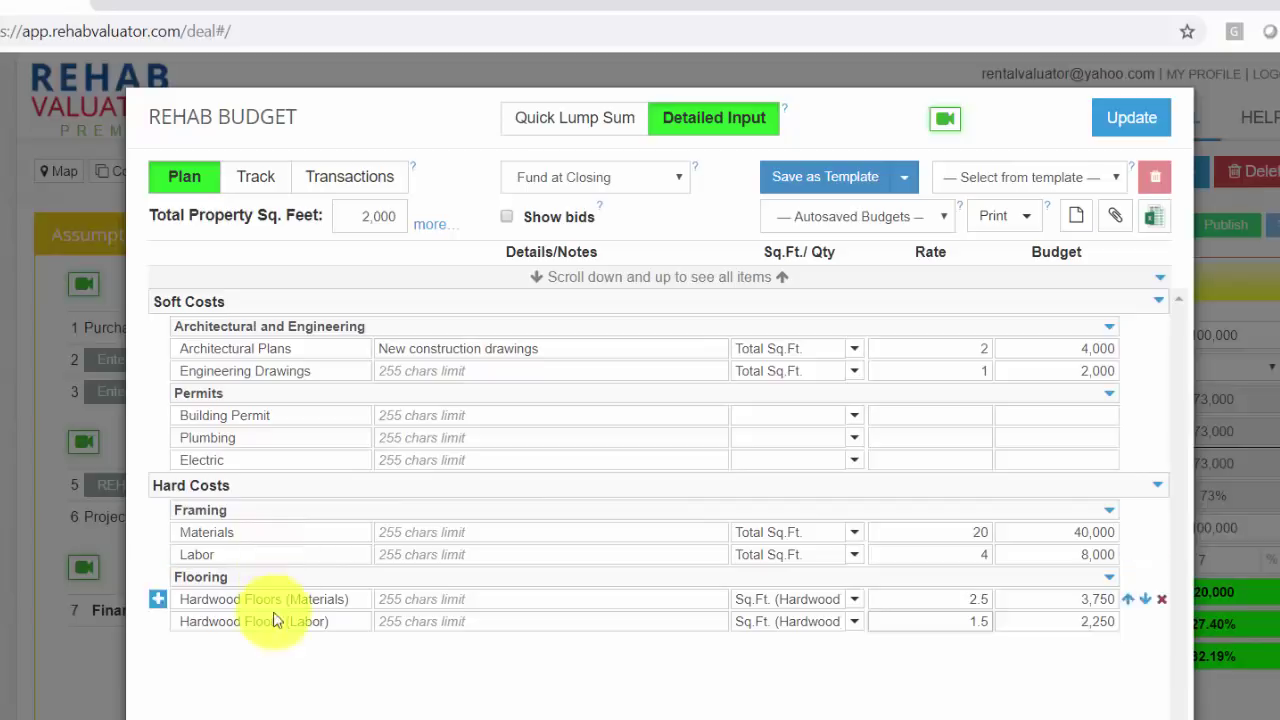
Step: Load the Rehab Template 9-18-18 Detailed public template, scroll through its items, and close the budget
left_click(1061, 182)
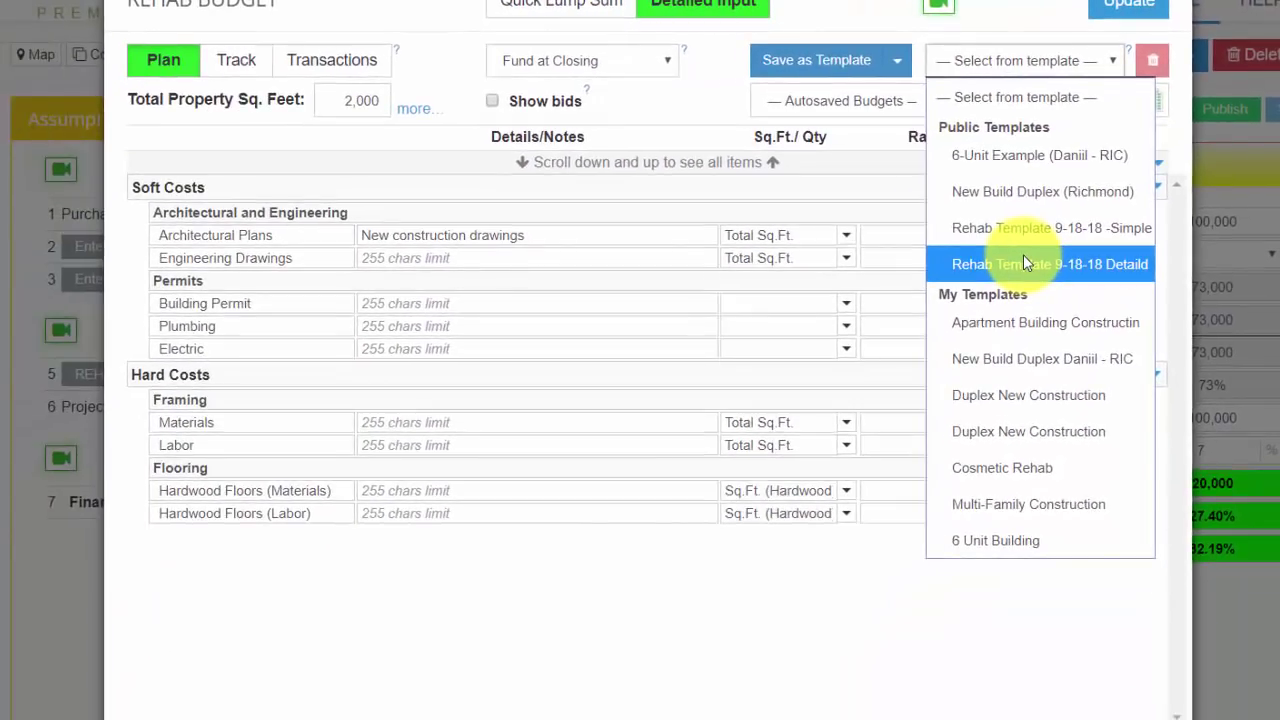
left_click(1023, 263)
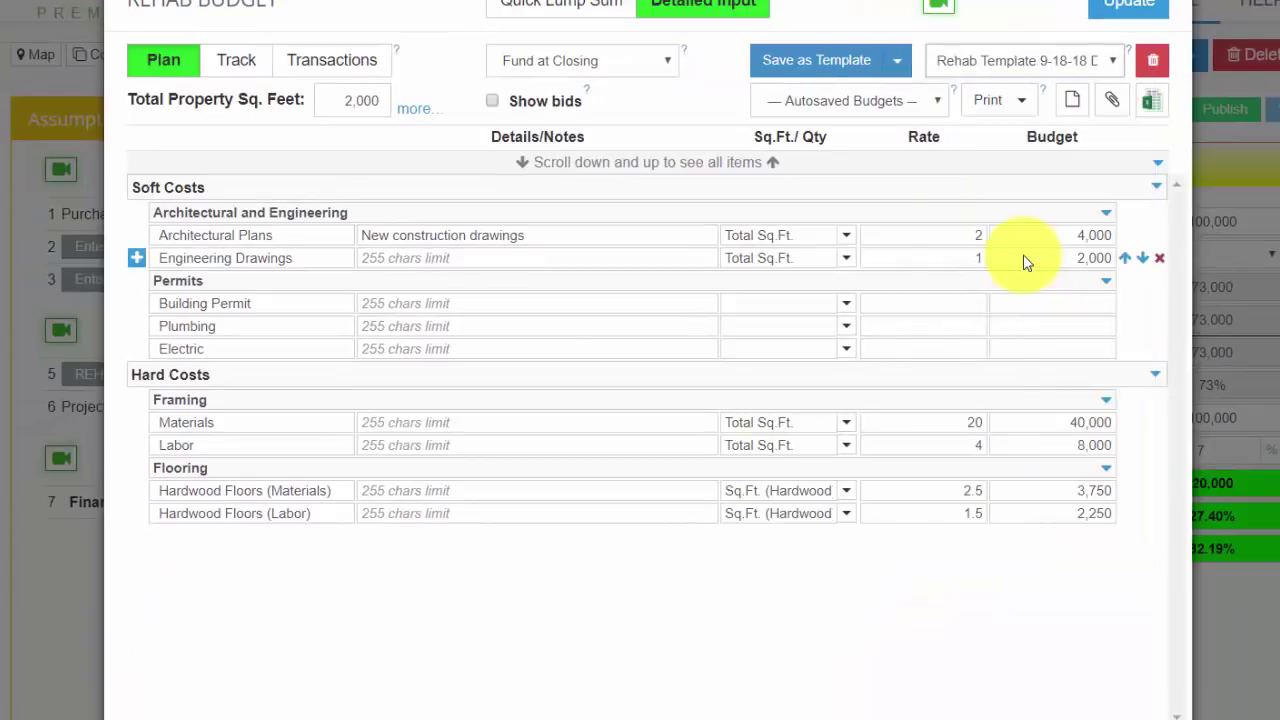
left_click_drag(1178, 269, 1168, 628)
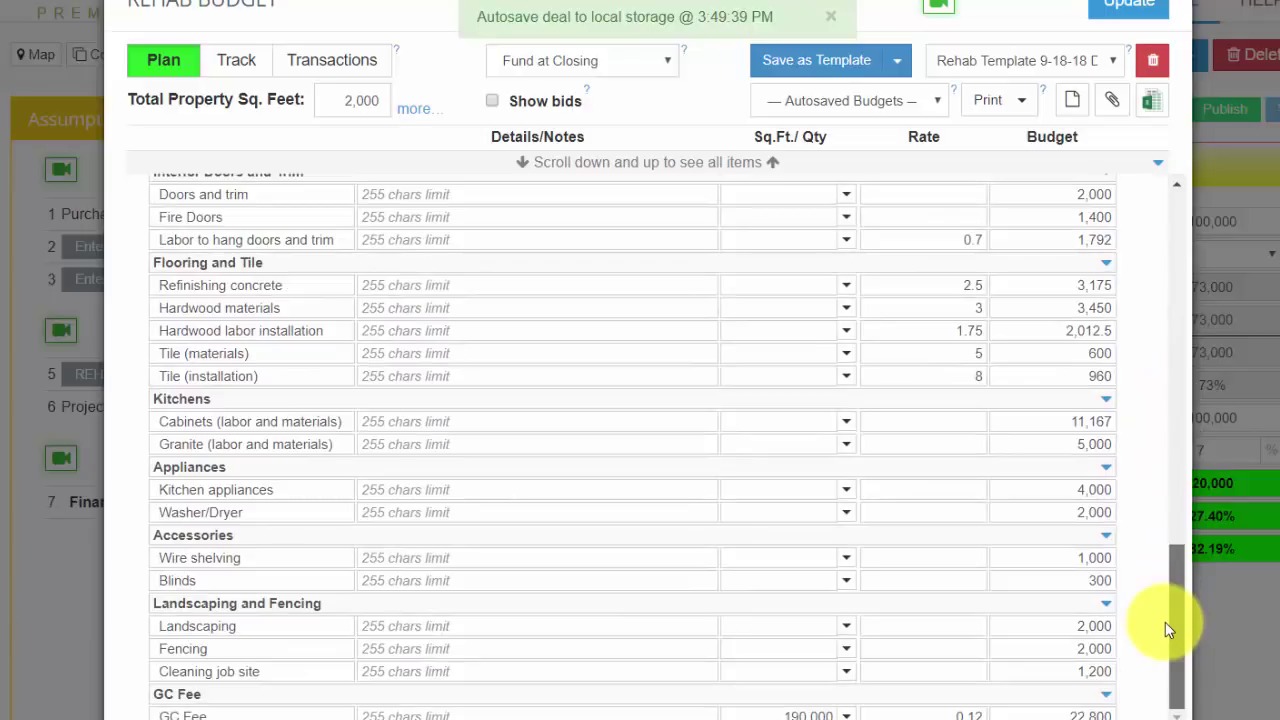
left_click_drag(1171, 463, 1146, 194)
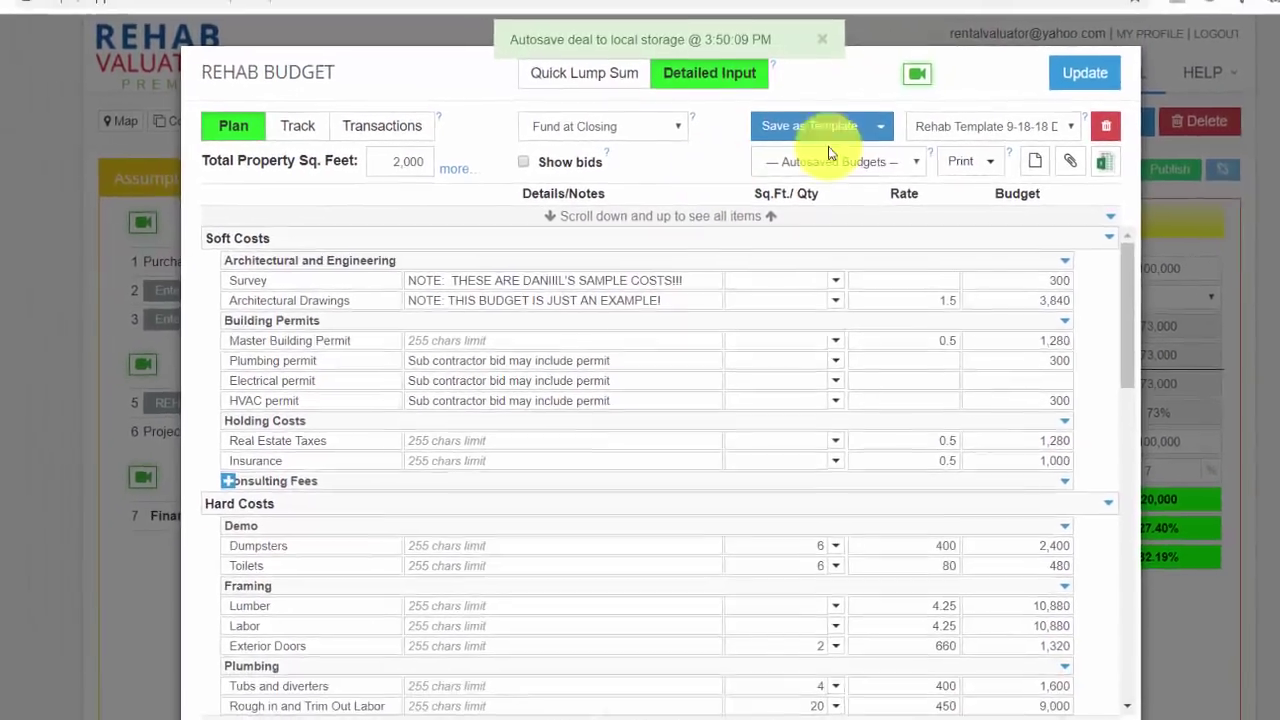
left_click(1128, 62)
mouse_move(1047, 68)
left_click(973, 82)
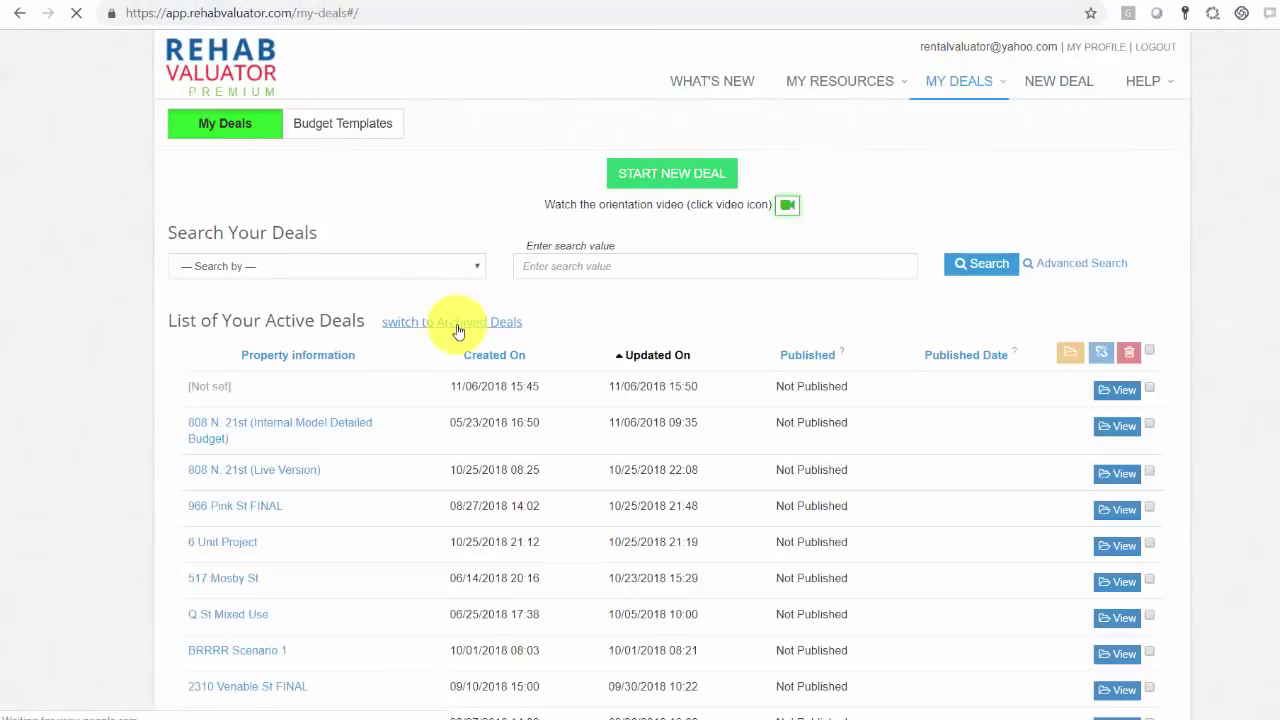
left_click(327, 424)
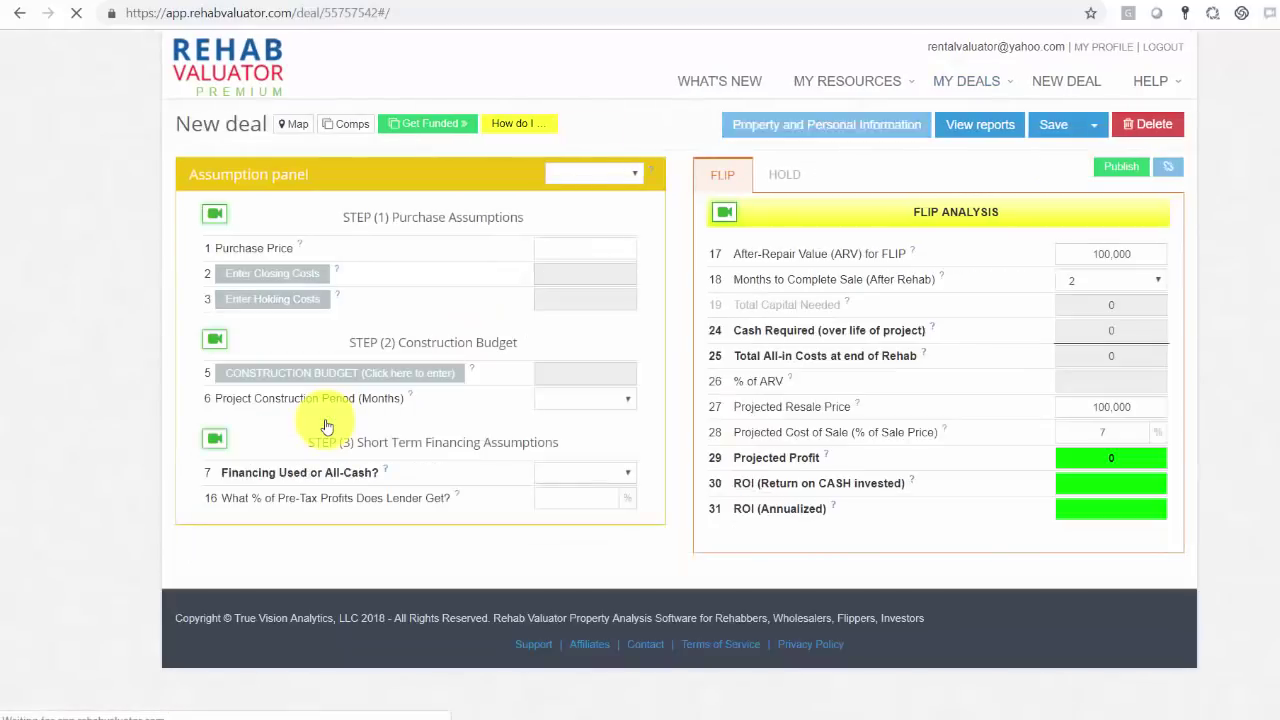
left_click(318, 421)
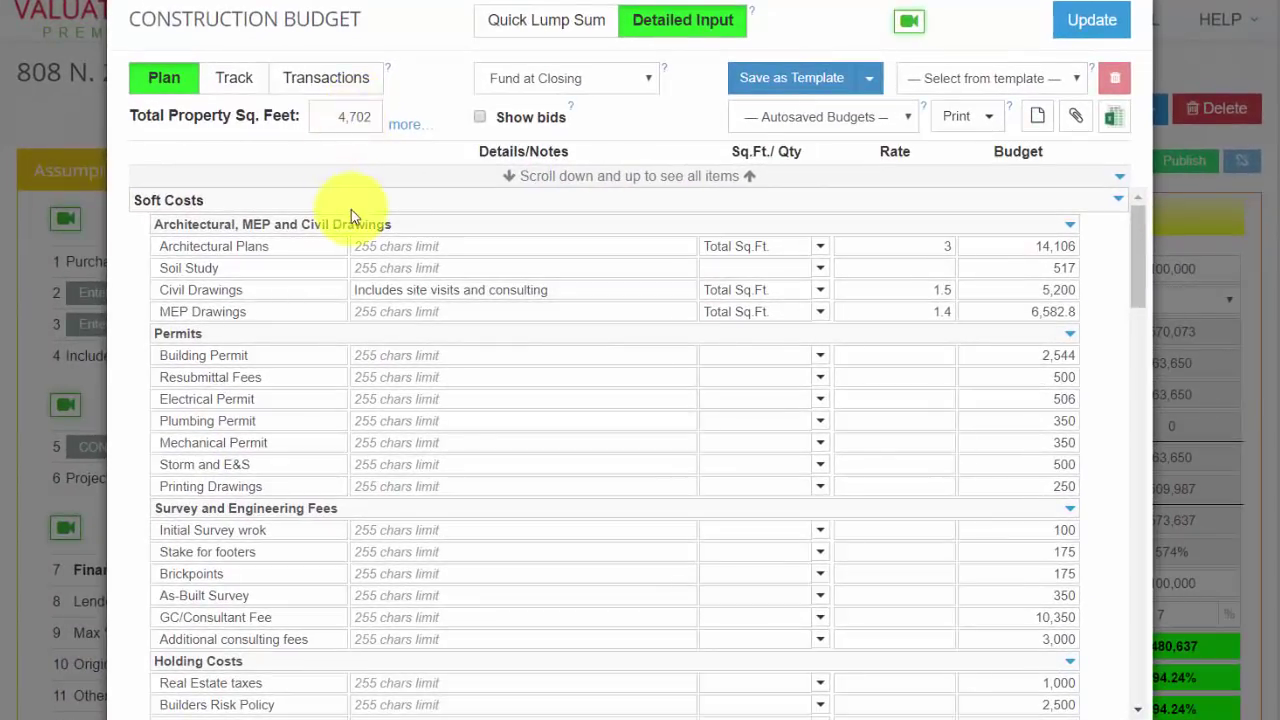
mouse_move(966, 223)
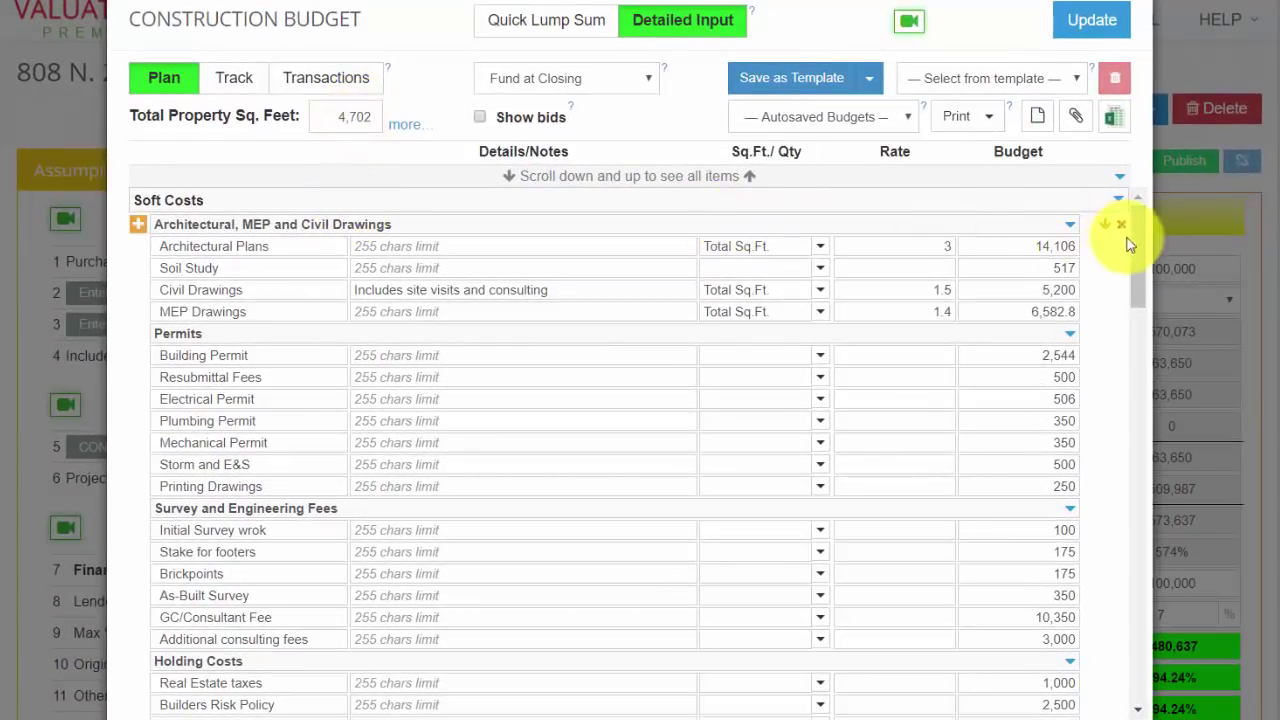
left_click_drag(1140, 244, 1139, 200)
scroll(1140, 466, "down", 15)
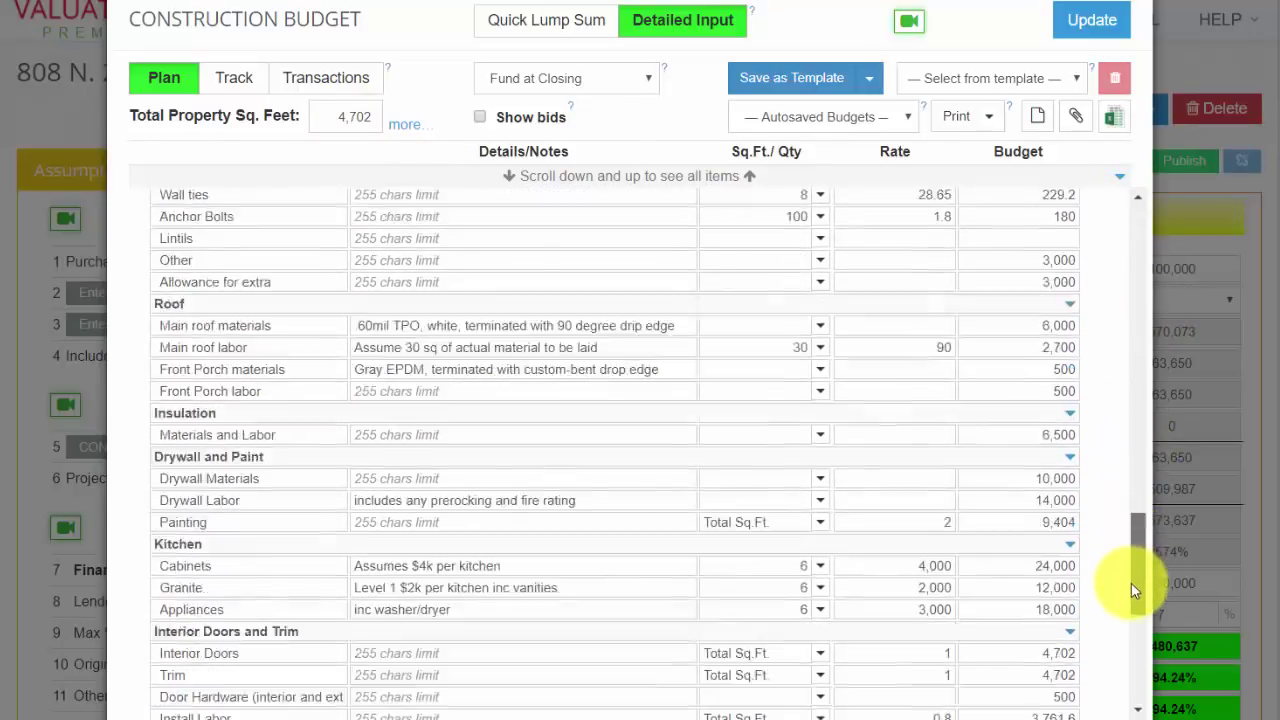
scroll(1135, 446, "up", 15)
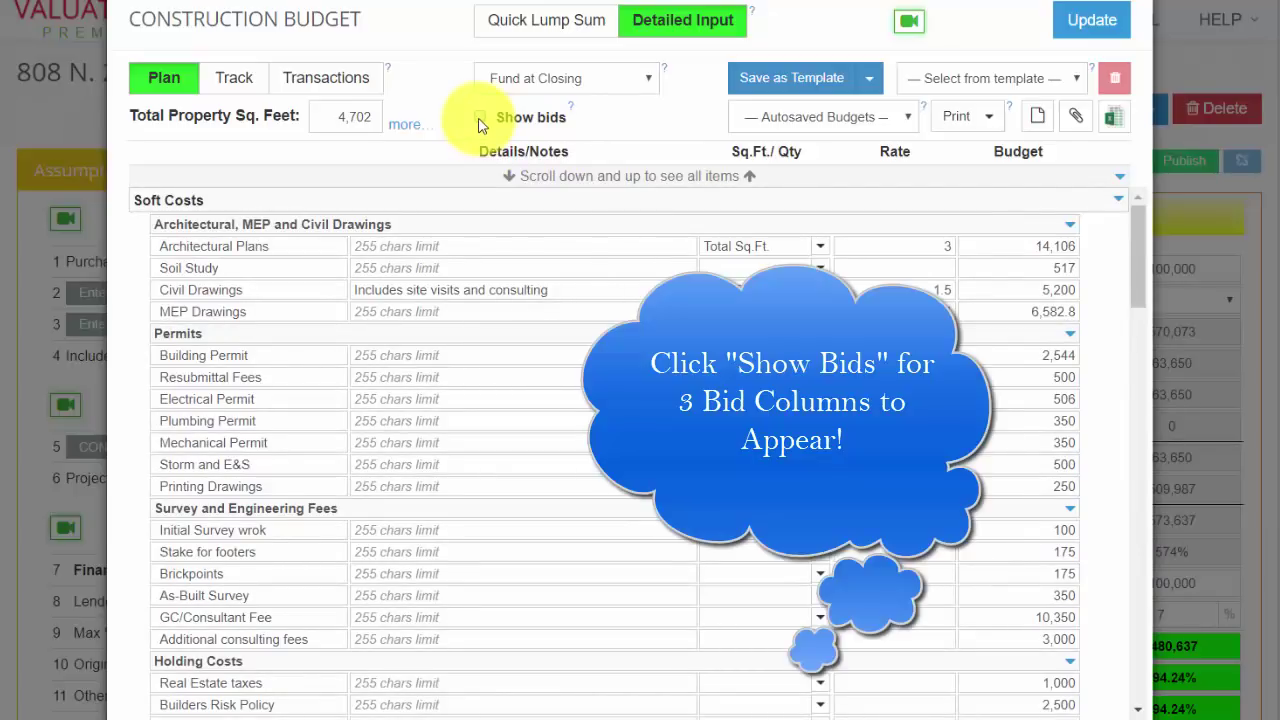
Step: Turn on Show bids and scroll down to the Plumbing items
left_click(480, 118)
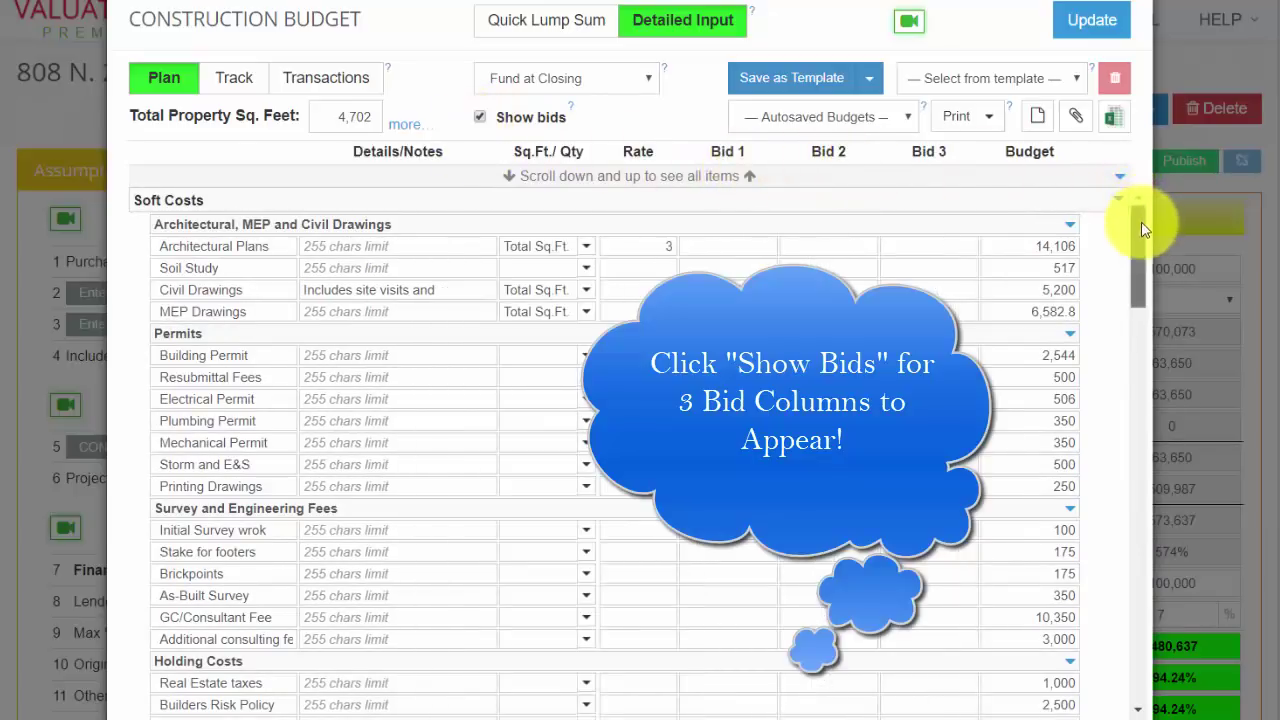
left_click_drag(1143, 228, 1135, 322)
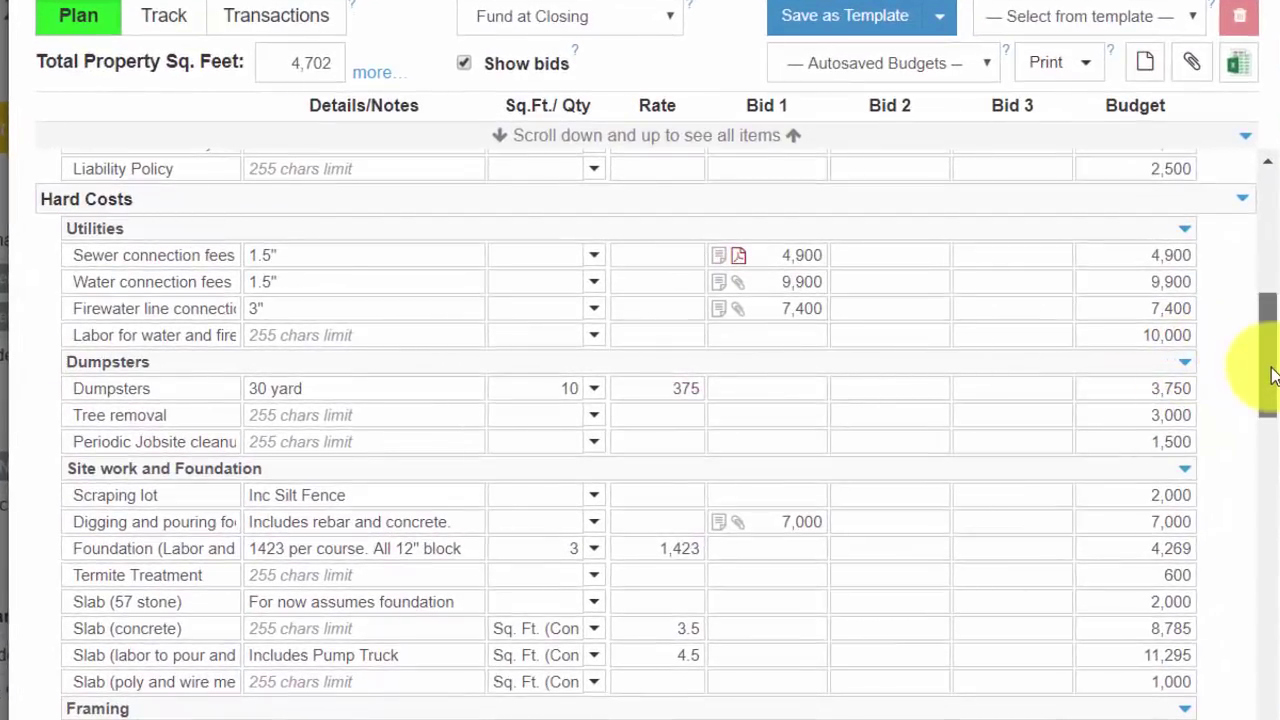
left_click_drag(1270, 375, 1266, 462)
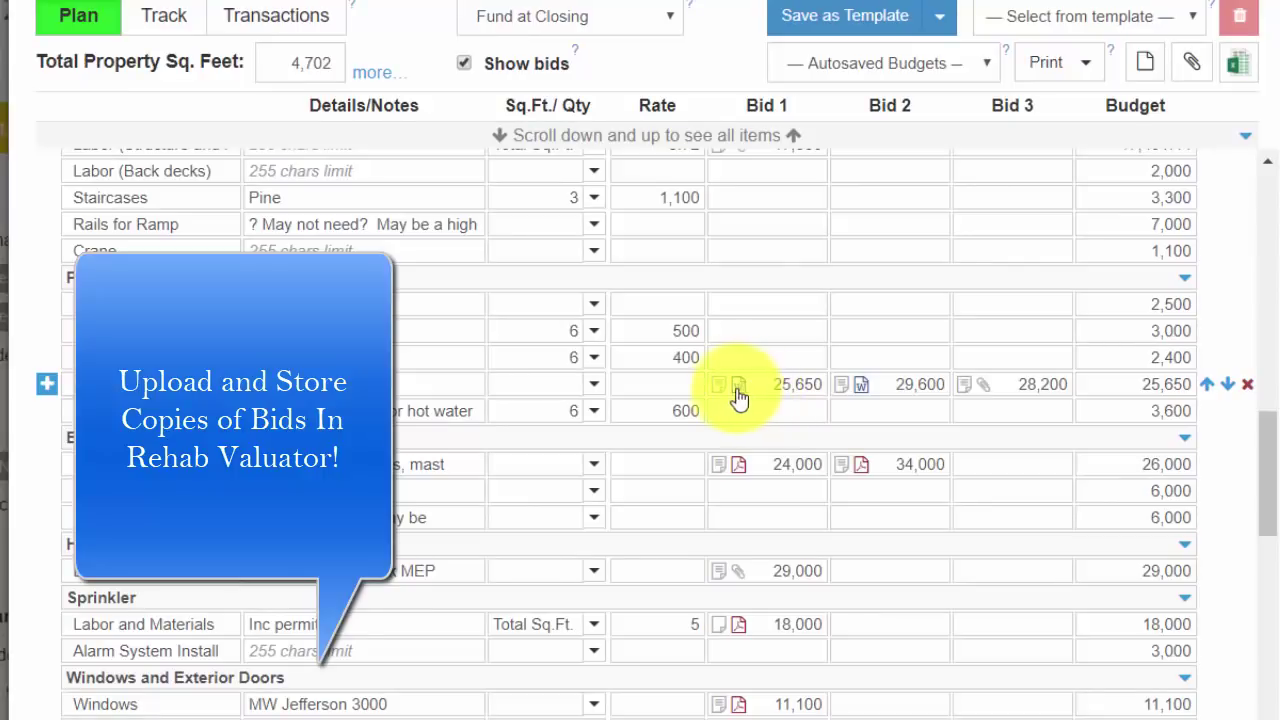
Step: View plumbing Labor's Bid 1 attachment, then open the Deal Attachments list
mouse_move(720, 393)
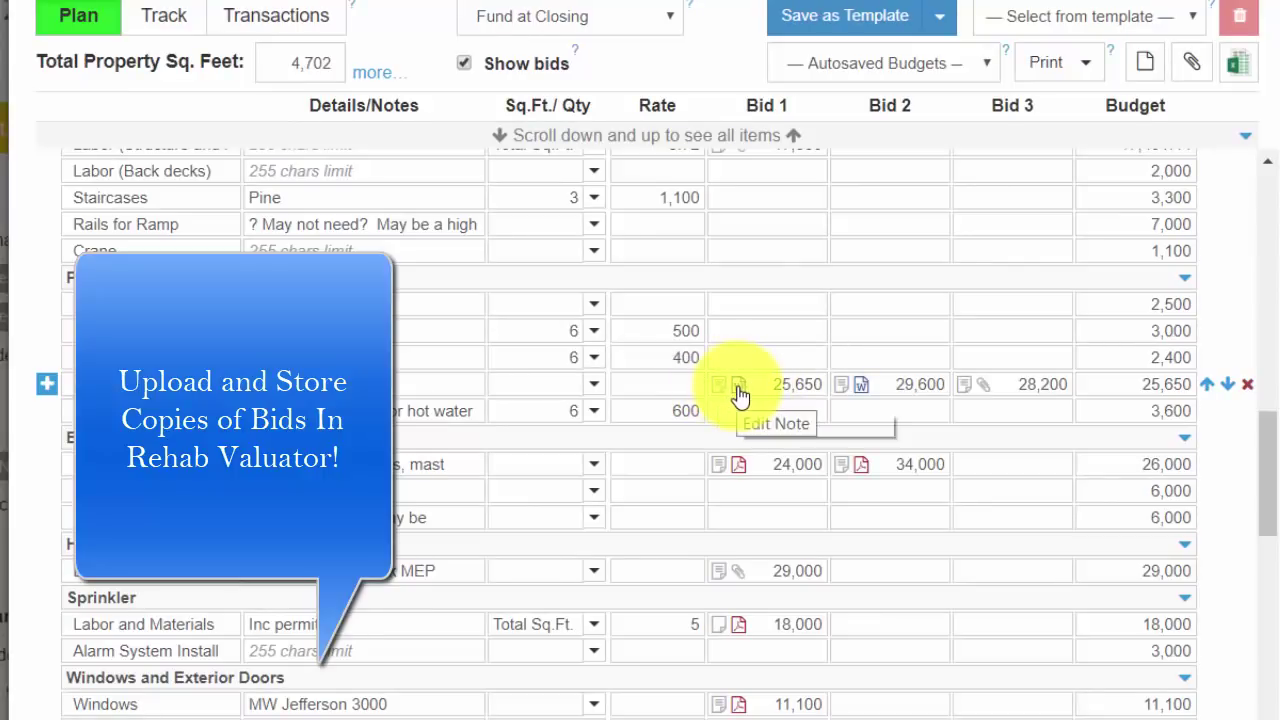
left_click(738, 388)
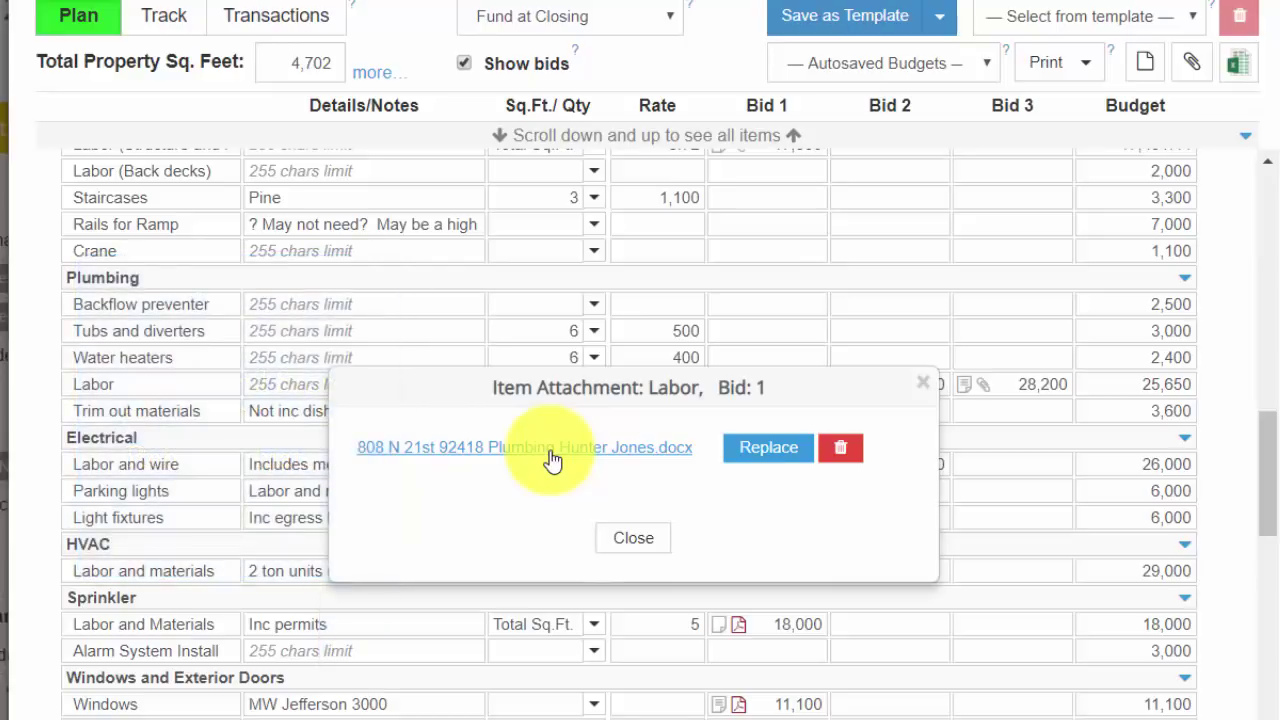
key("Escape")
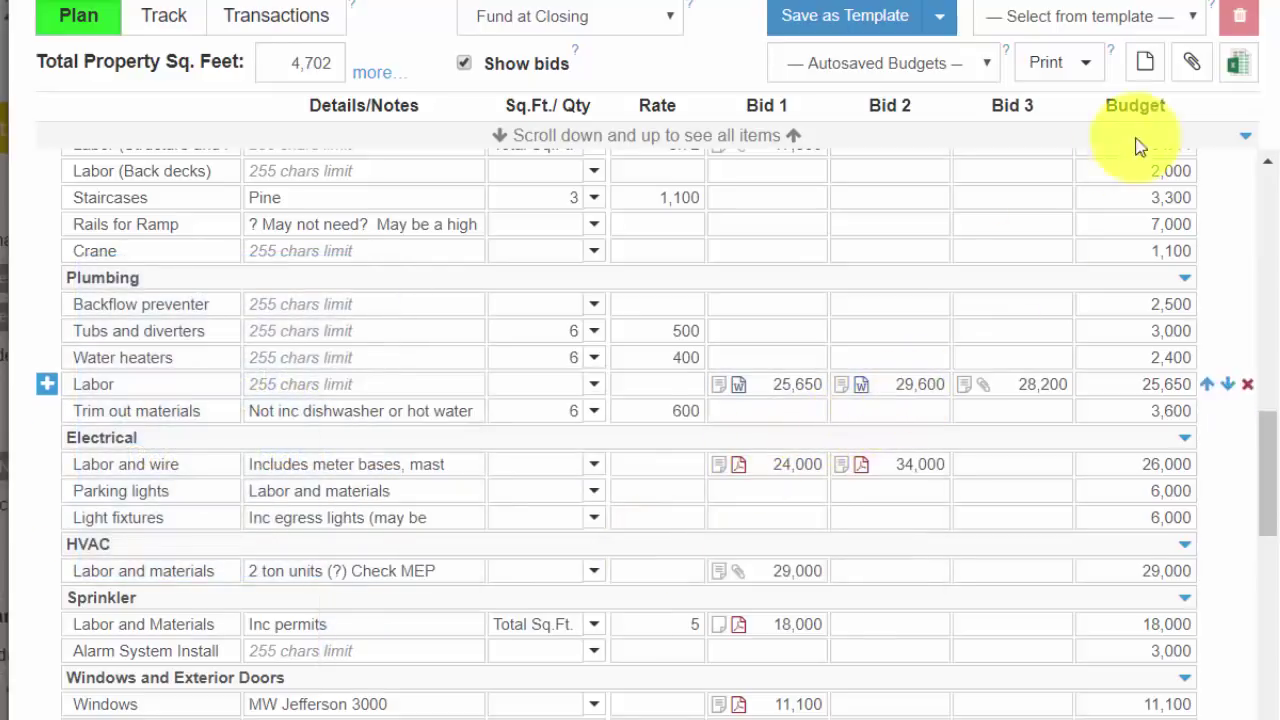
left_click(1191, 62)
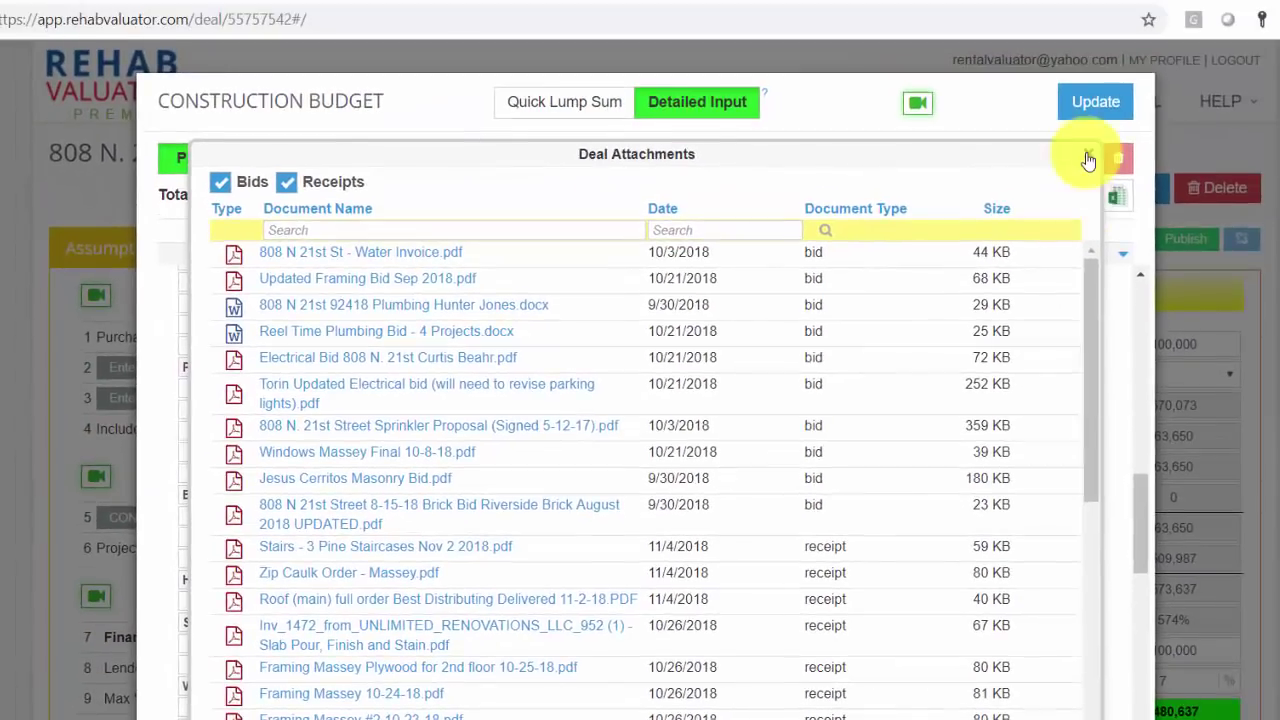
left_click(1122, 111)
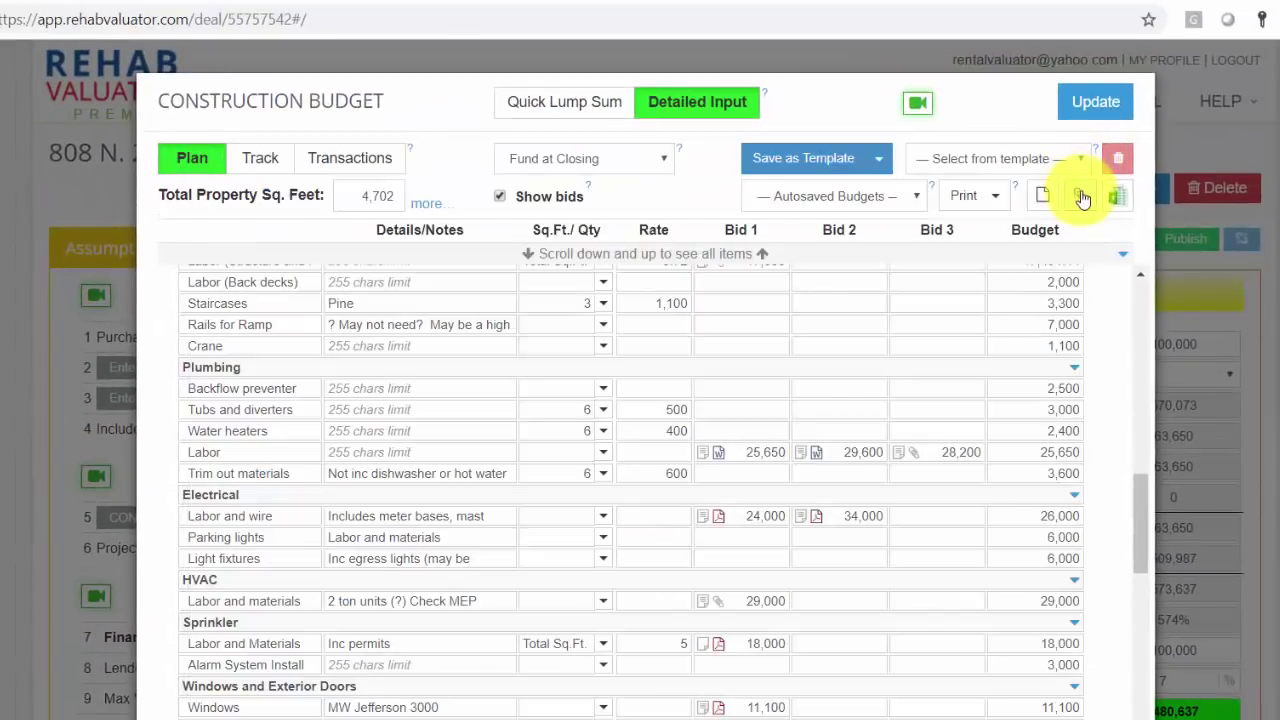
left_click(1080, 196)
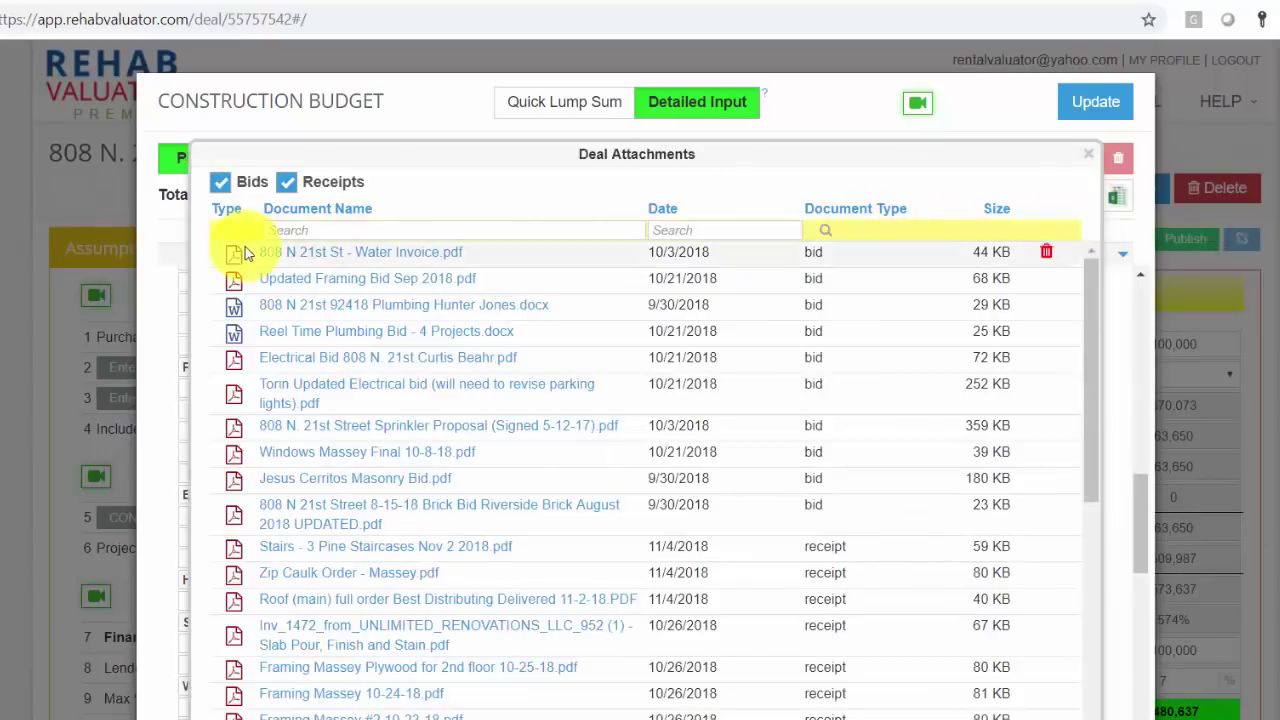
left_click_drag(1094, 423, 1111, 634)
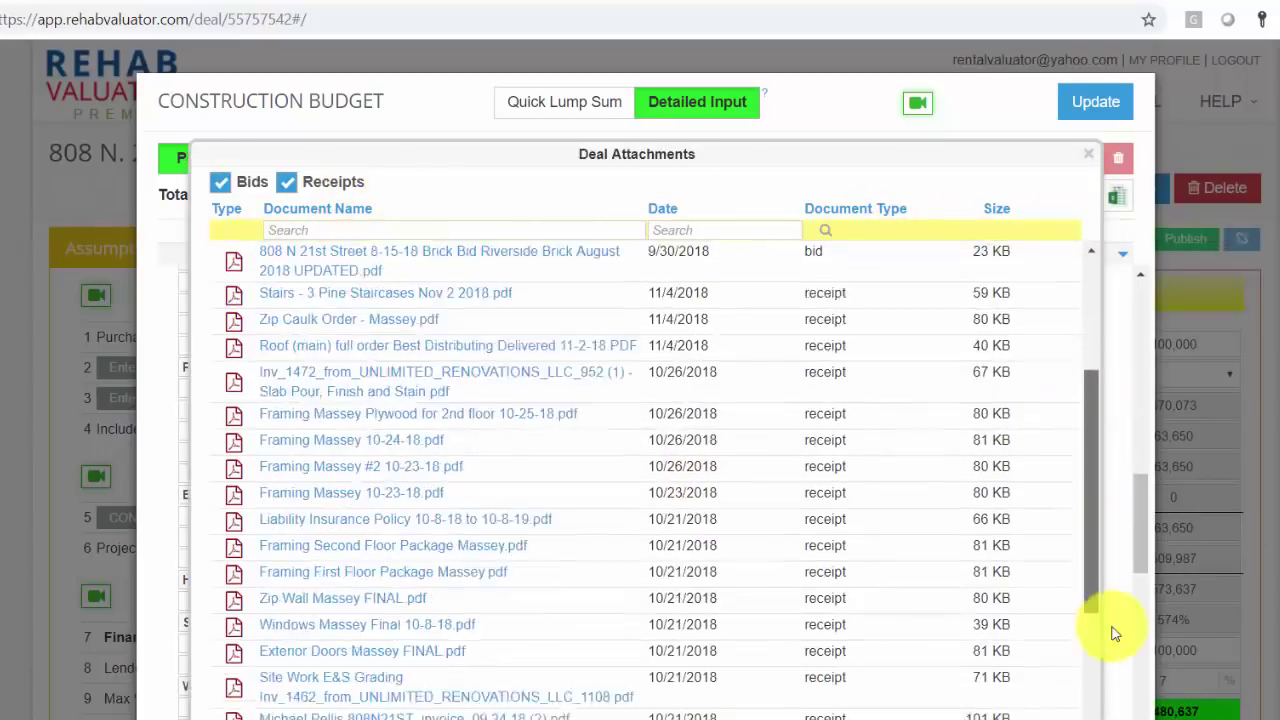
scroll(1066, 297, "up", 3)
left_click(287, 181)
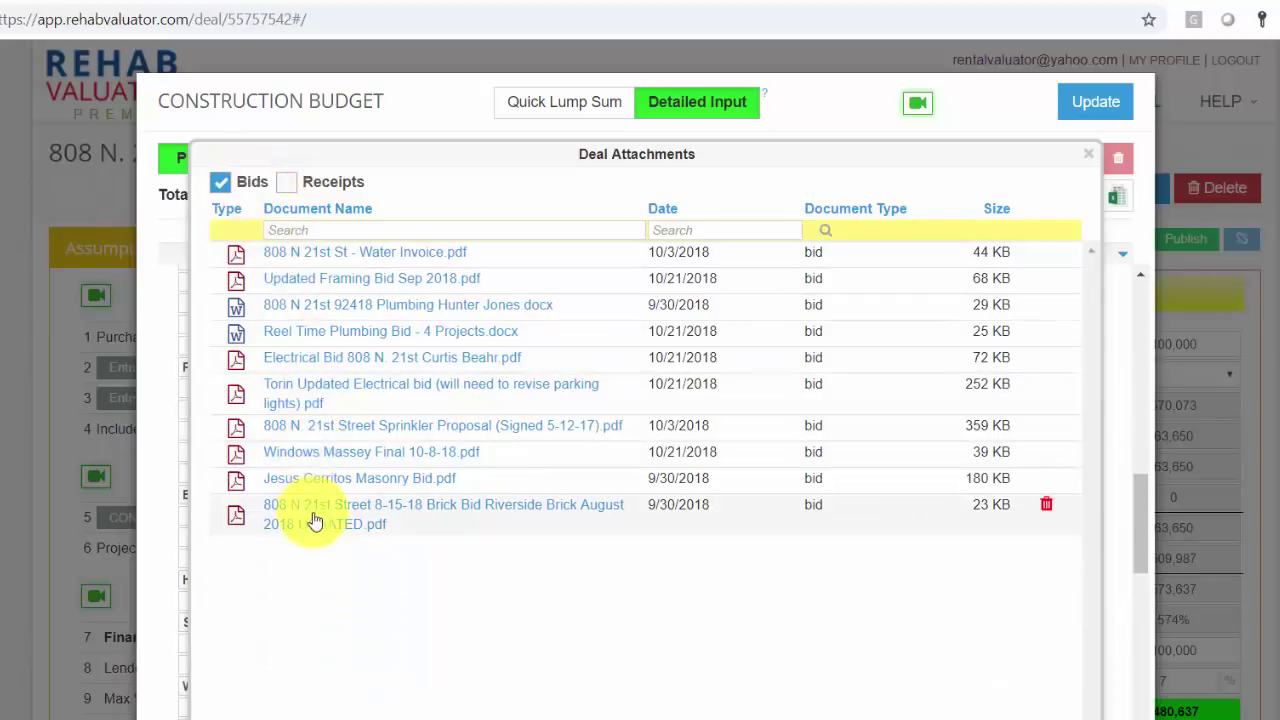
left_click(222, 183)
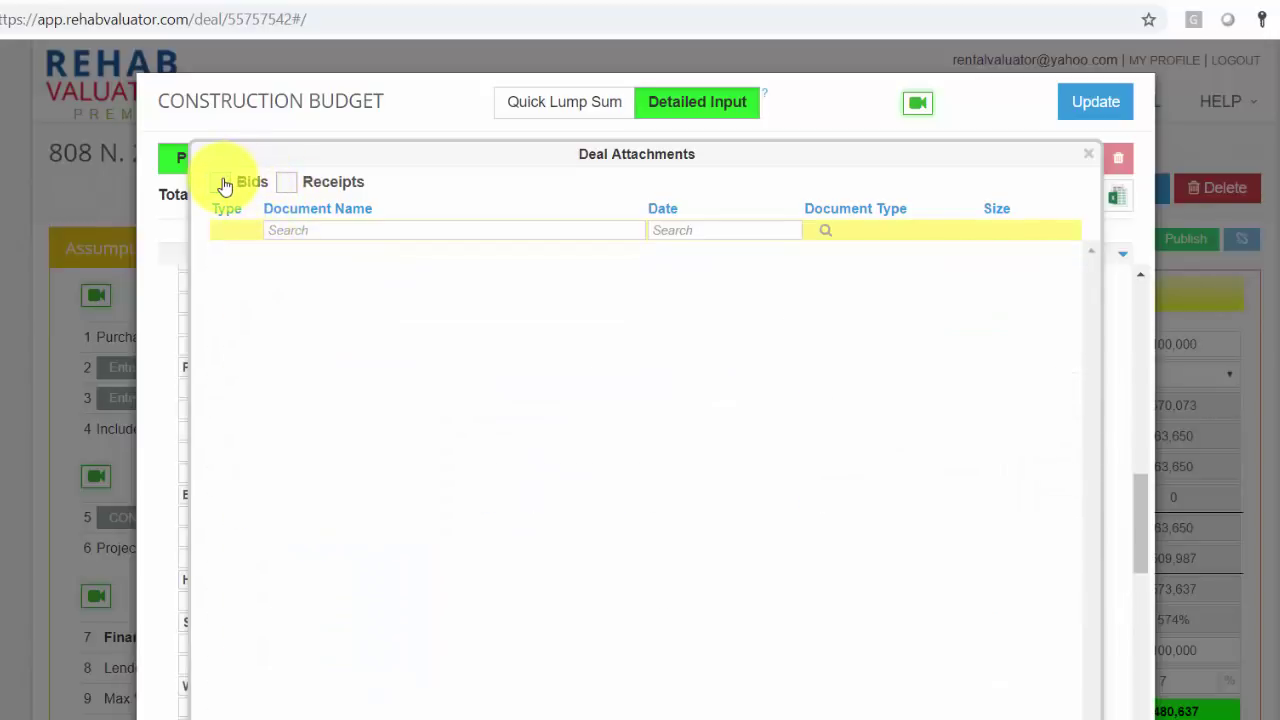
left_click(223, 183)
left_click(1088, 154)
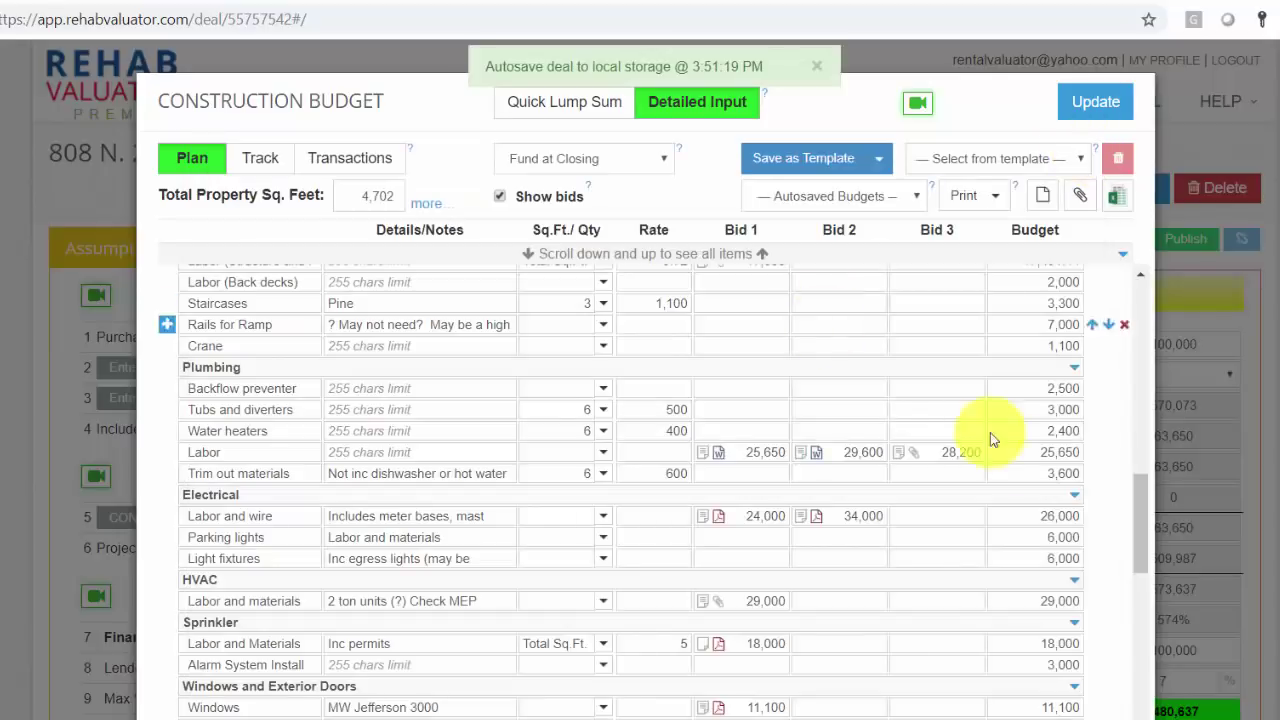
left_click_drag(1134, 546, 1156, 305)
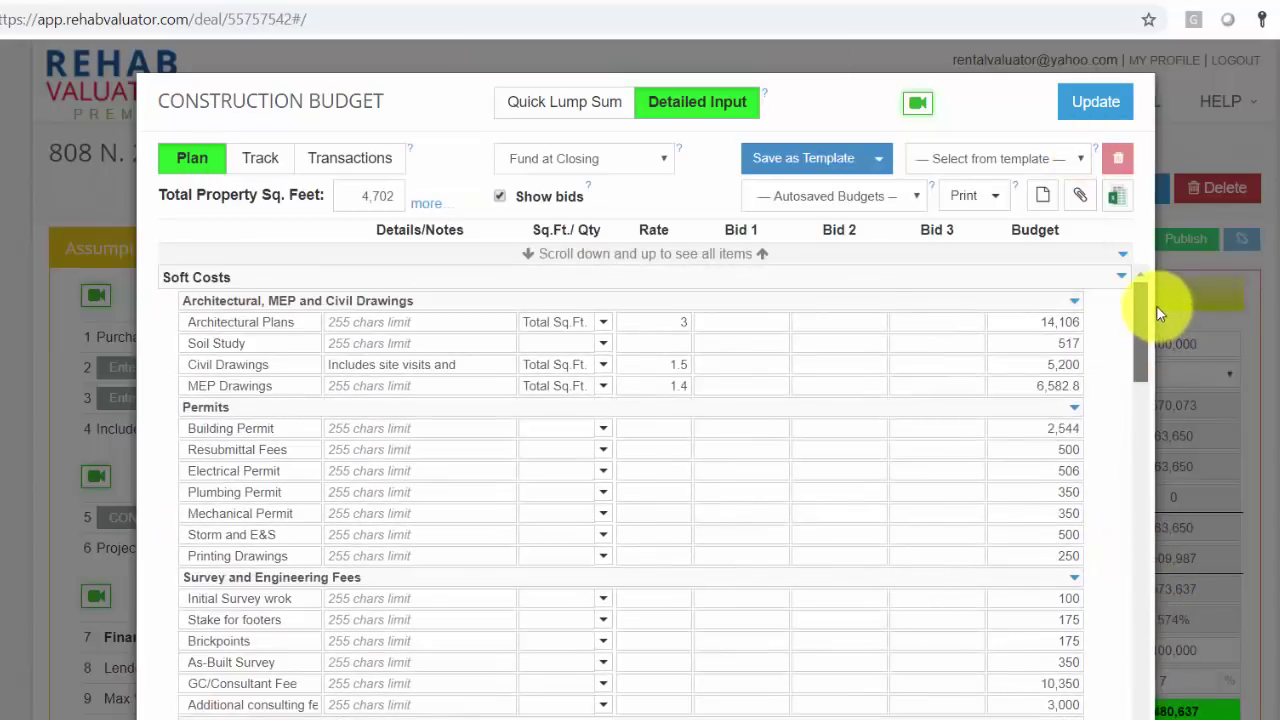
Step: Review the Squares (Roof), Squares (Front Porch) and Linear Ft (Foundation) presets, then Update the budget
left_click(427, 216)
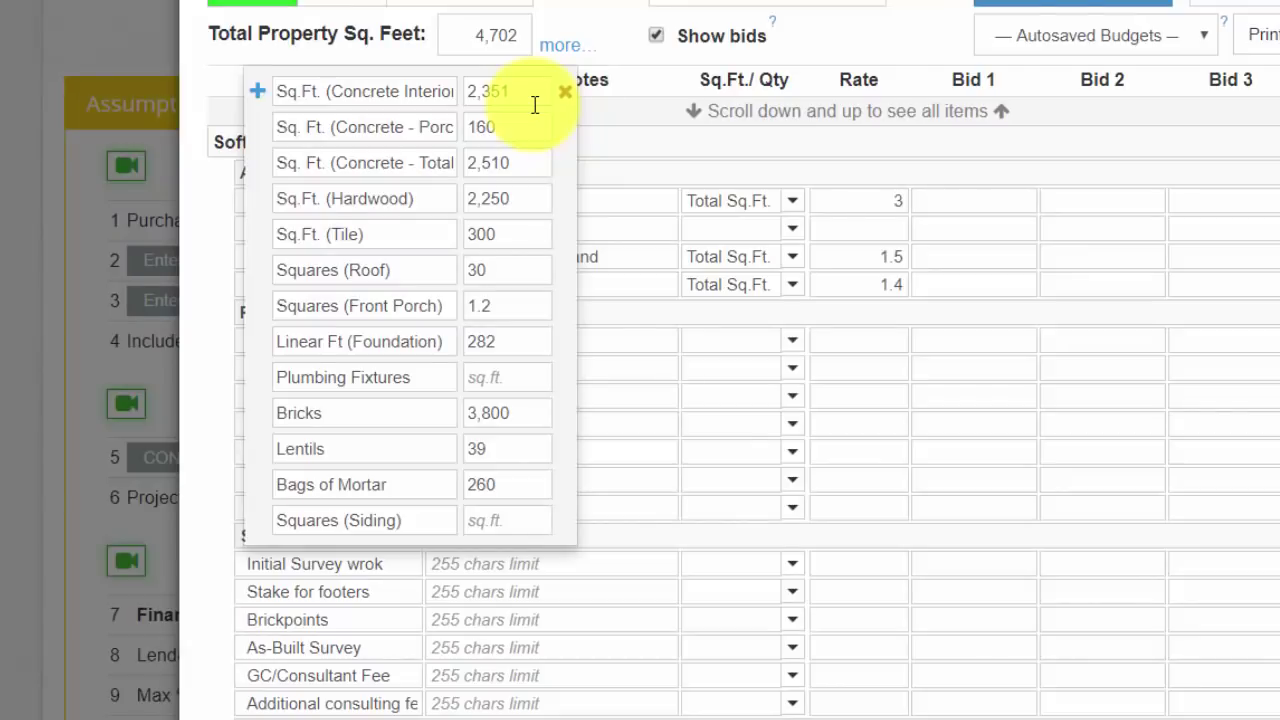
double_click(490, 270)
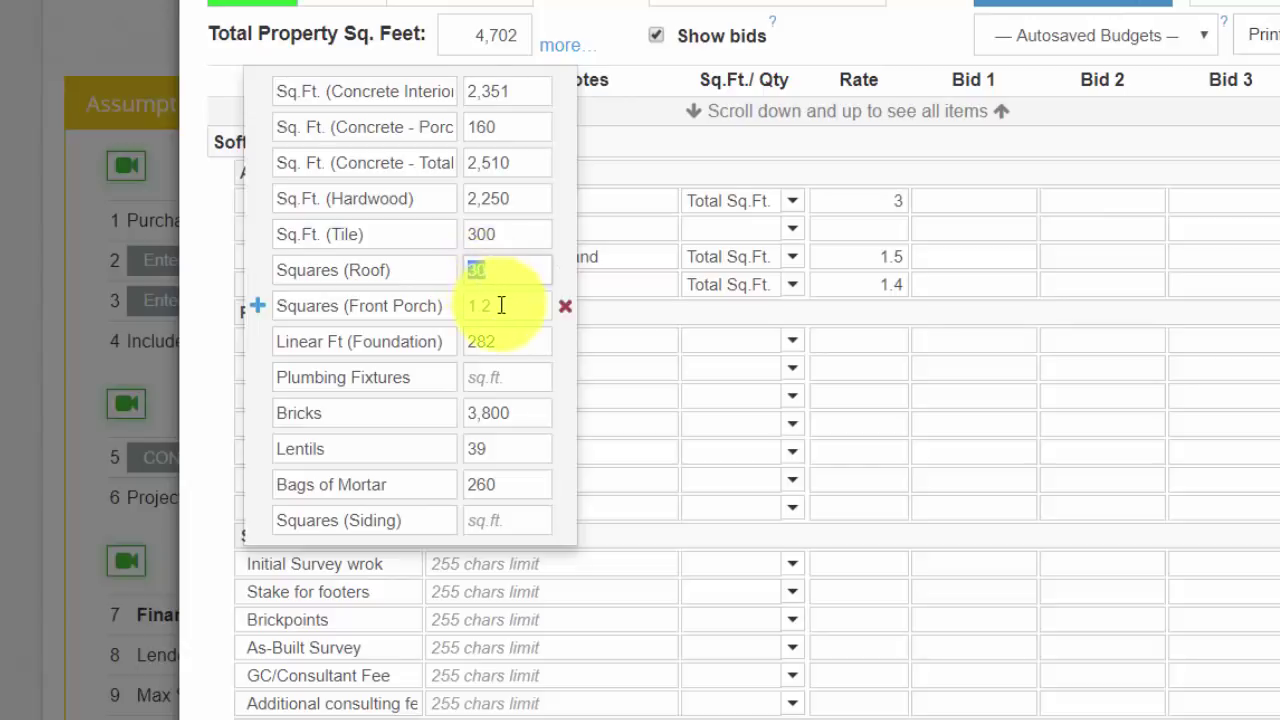
left_click_drag(489, 306, 456, 306)
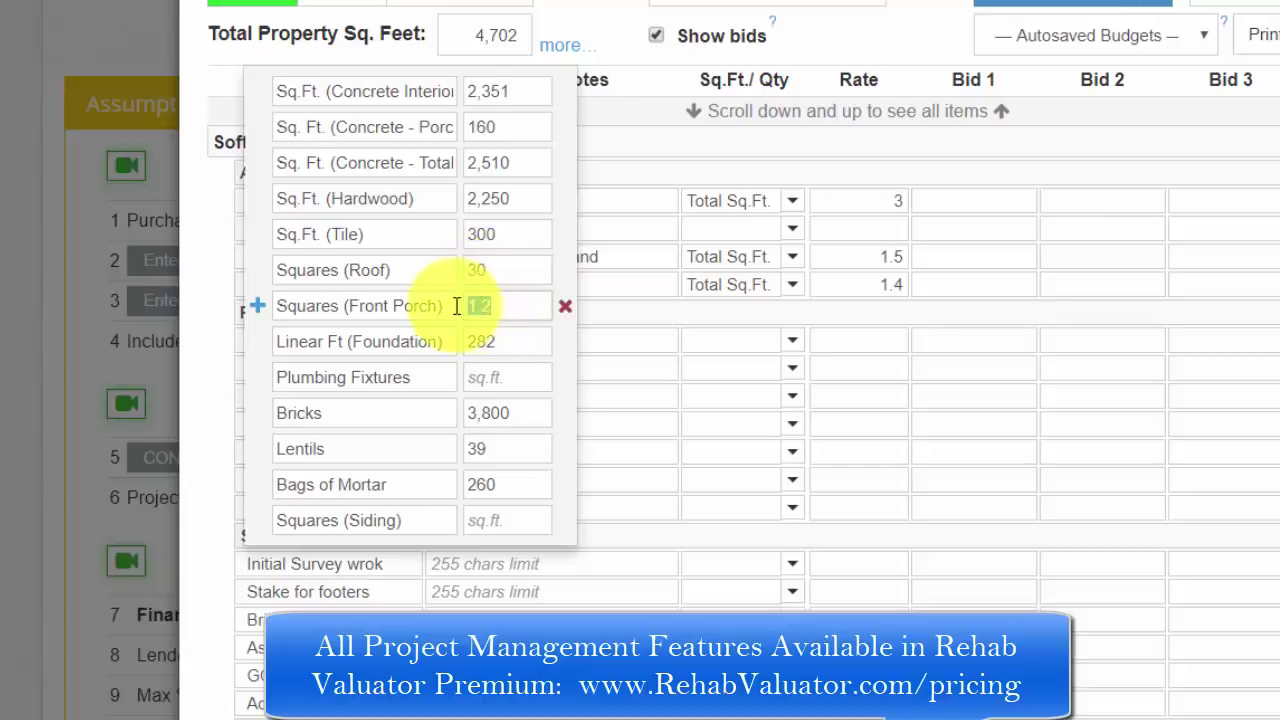
left_click(491, 335)
left_click_drag(506, 338, 457, 338)
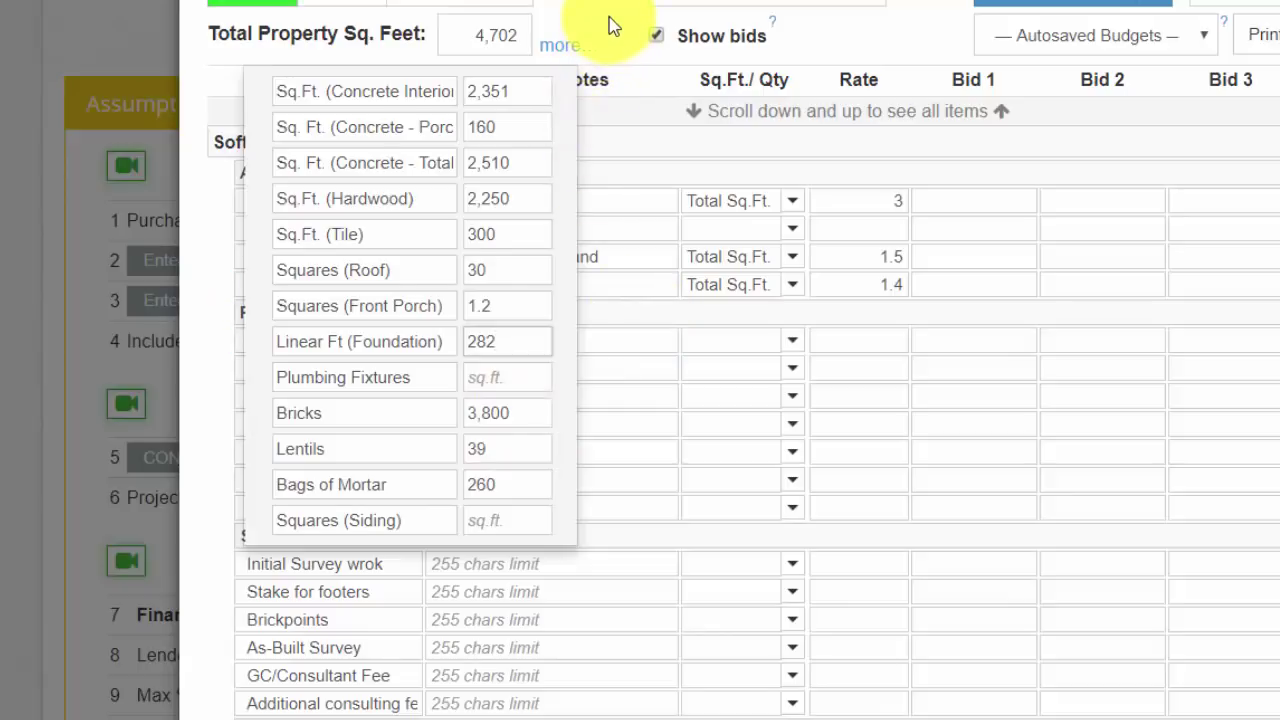
scroll(740, 400, "down", 6)
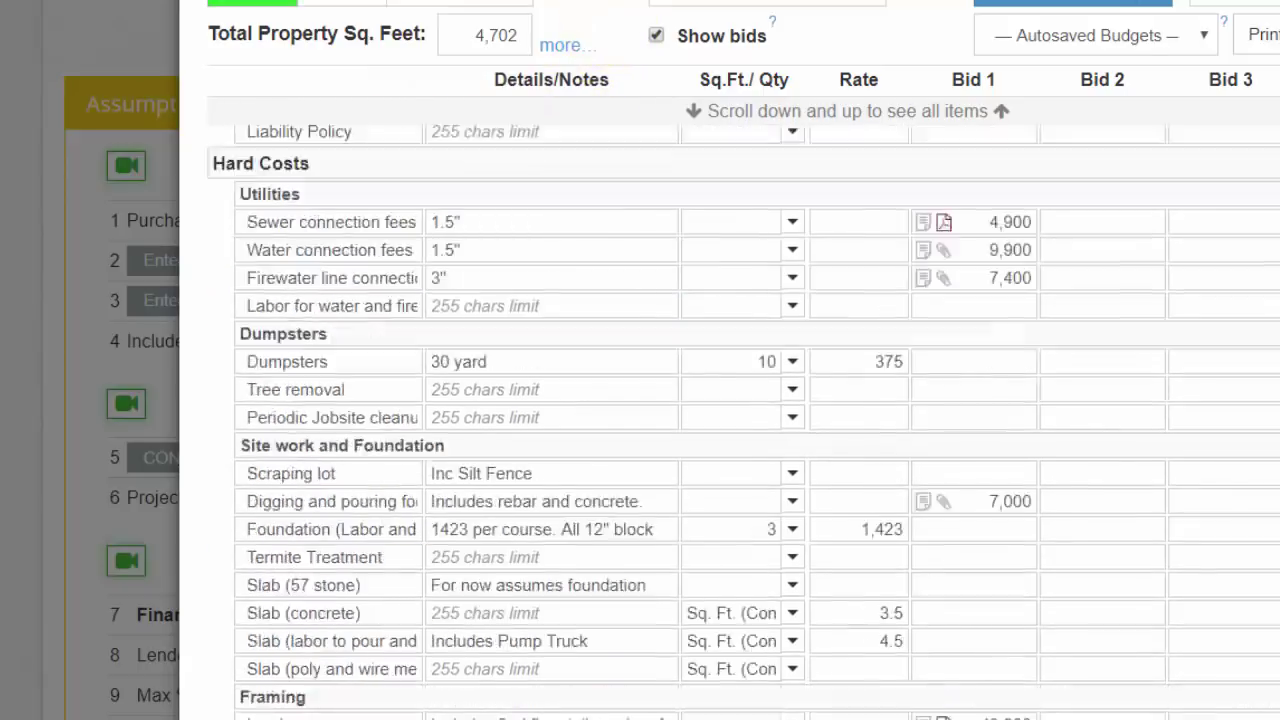
scroll(740, 400, "up", 6)
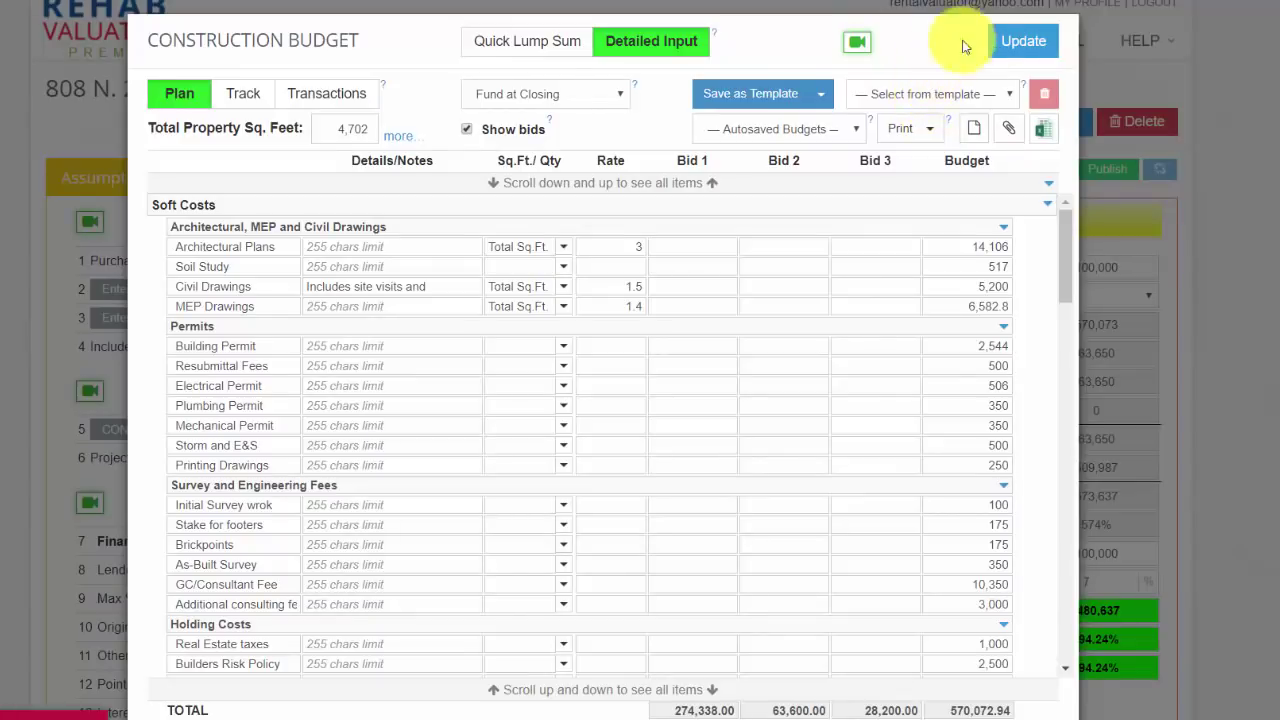
left_click(1016, 41)
Step: View the 6-Unit Example budget template under Budget Templates and cancel without saving
mouse_move(943, 63)
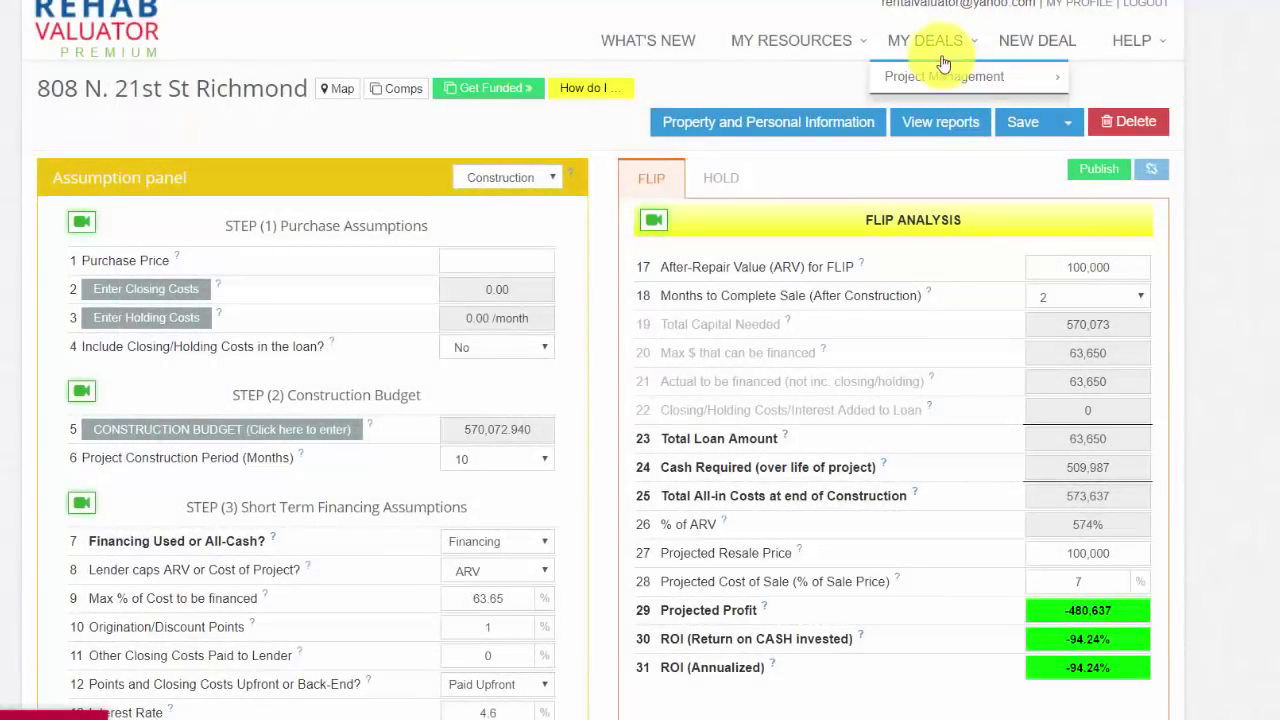
mouse_move(791, 40)
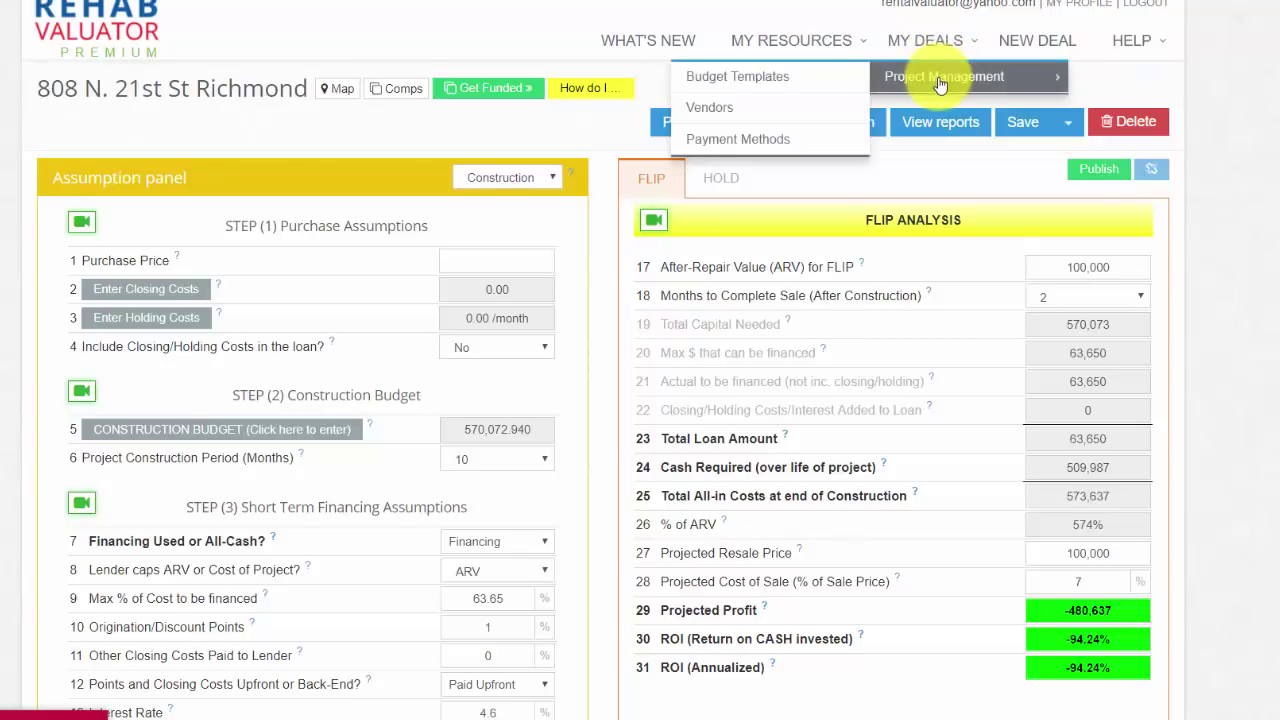
left_click(766, 77)
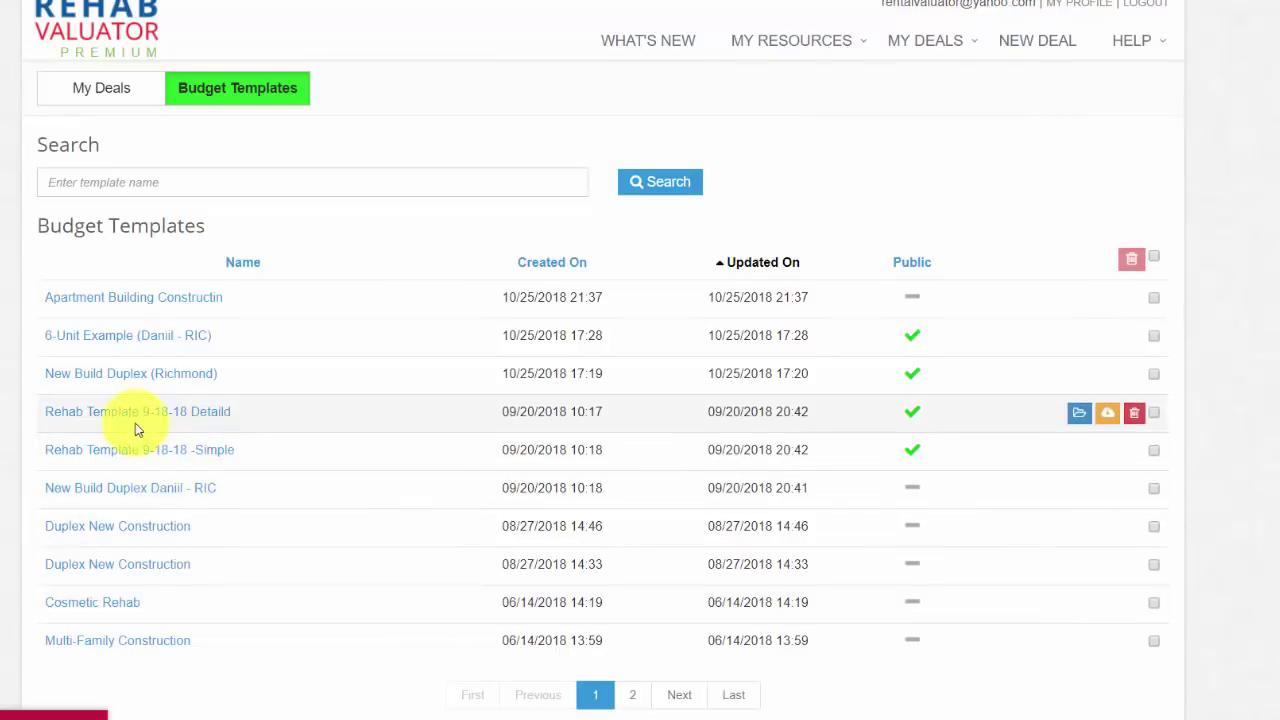
left_click(117, 340)
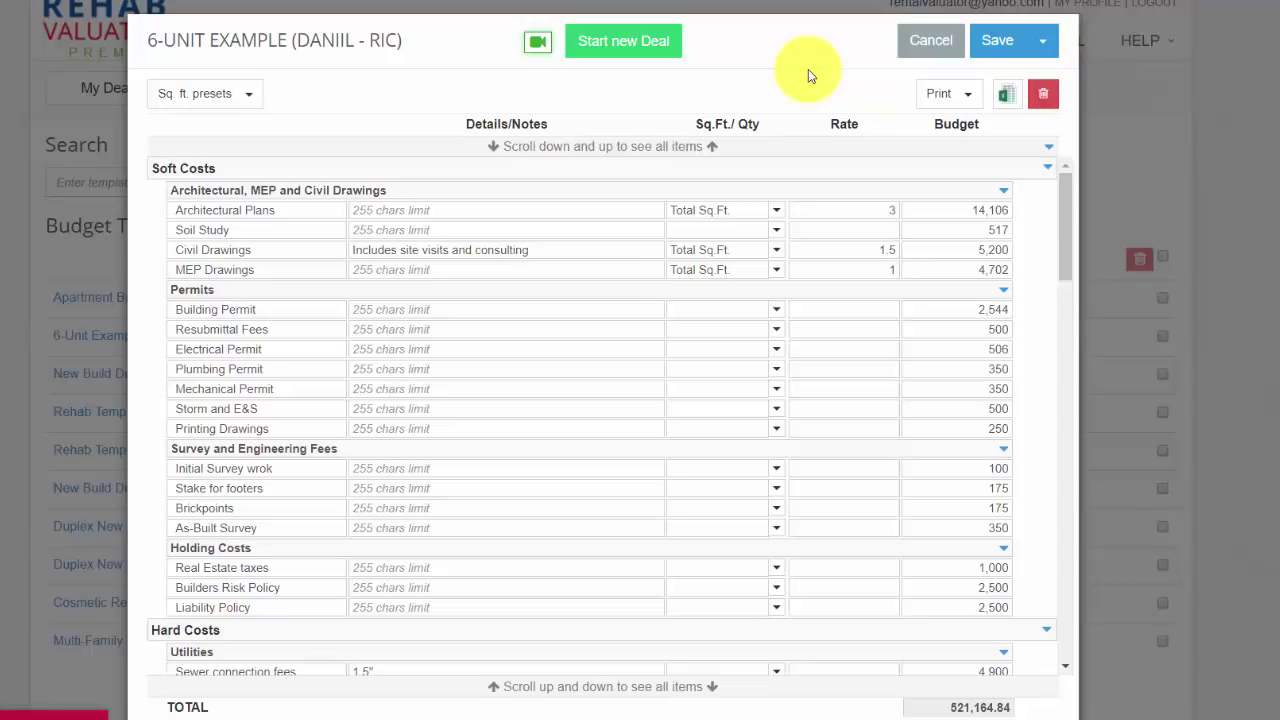
left_click(928, 48)
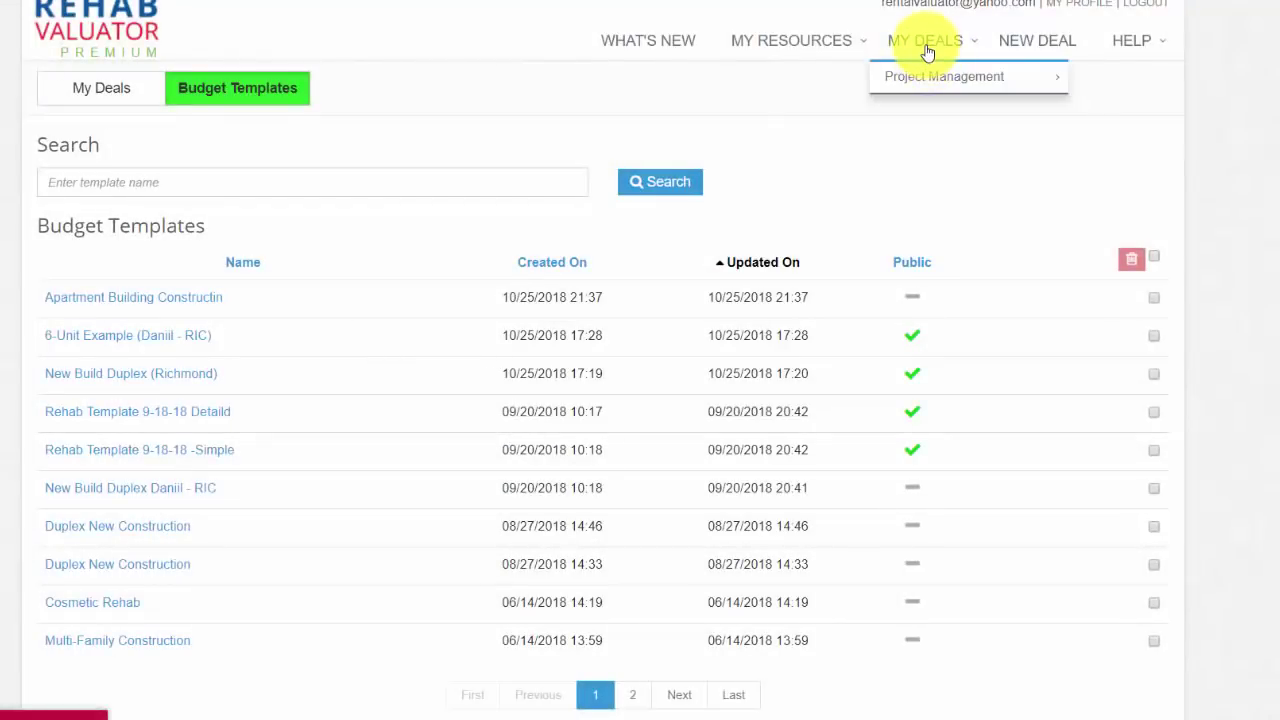
Step: Reopen the deal's Construction Budget from My Deals and export it to Excel as Rehab Budget (1).xlsx
left_click(927, 50)
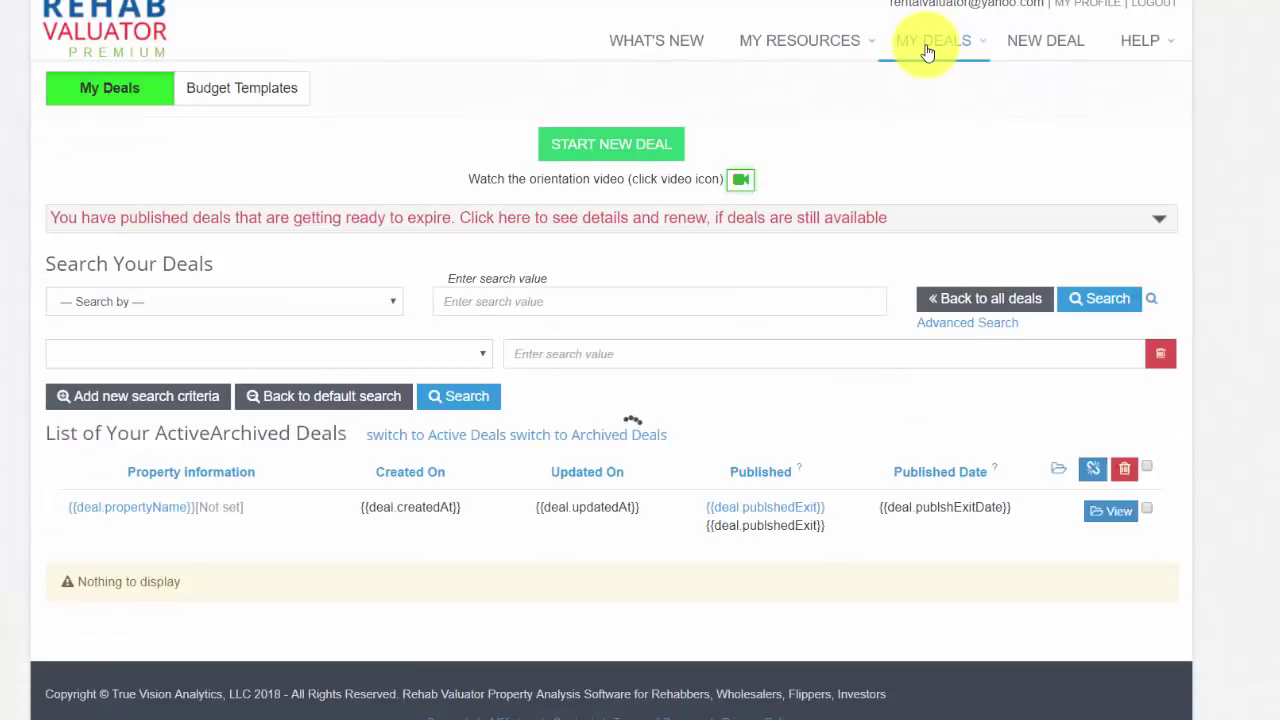
left_click(145, 388)
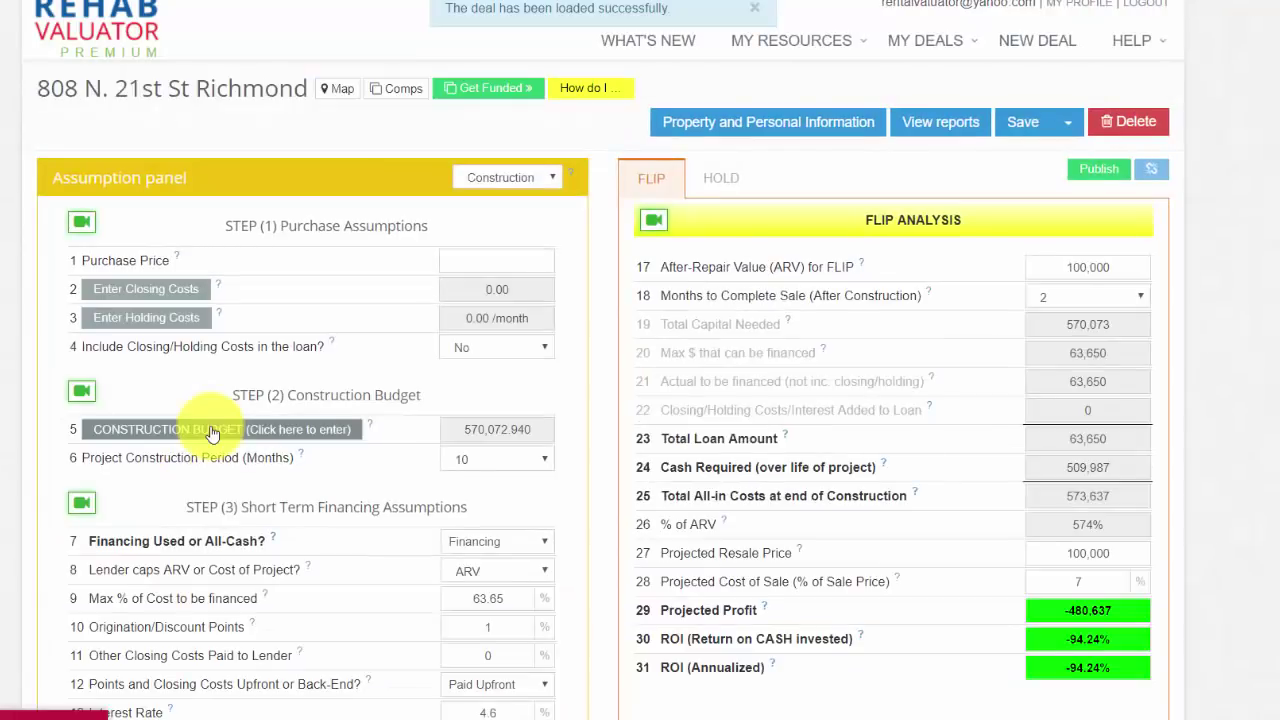
left_click(212, 430)
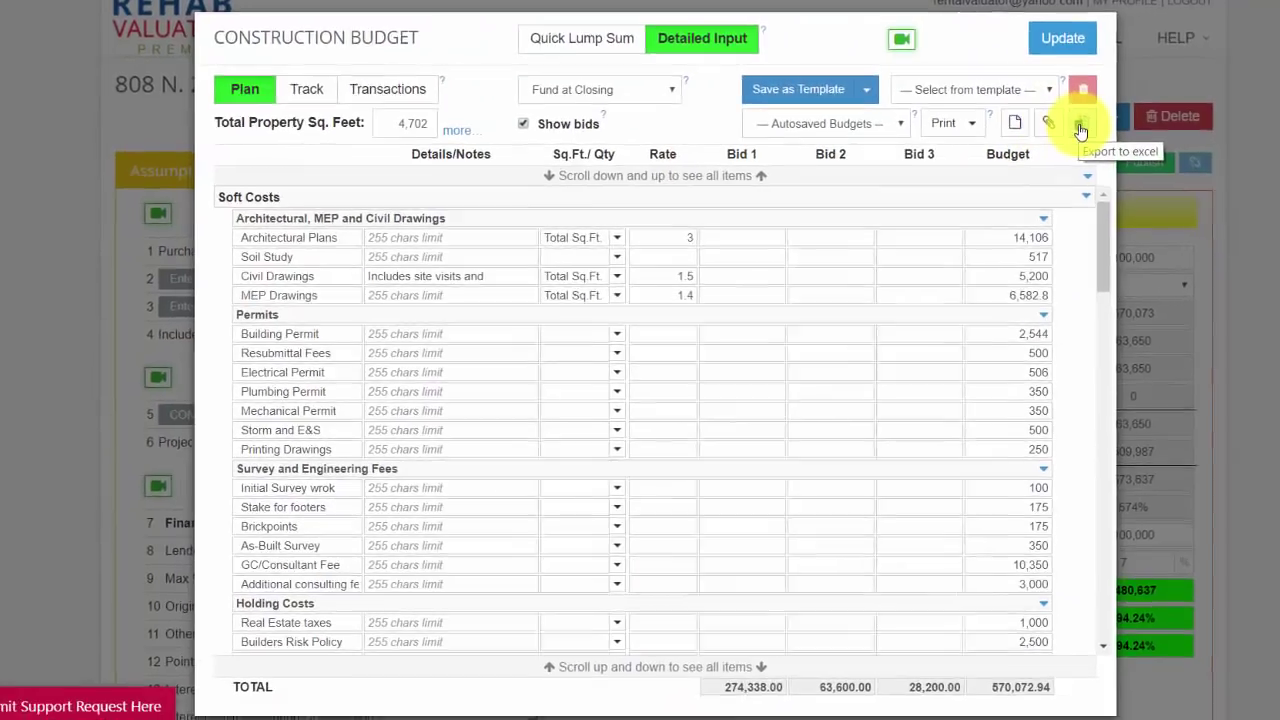
left_click(1042, 135)
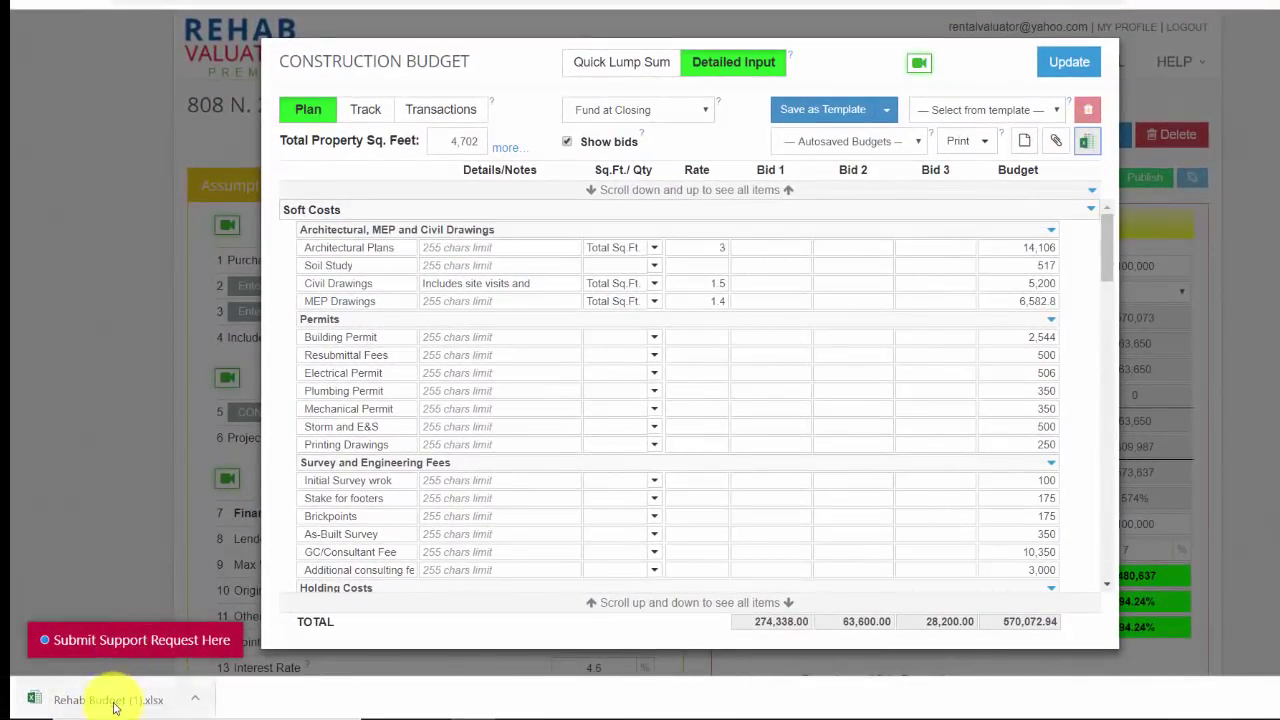
left_click(115, 708)
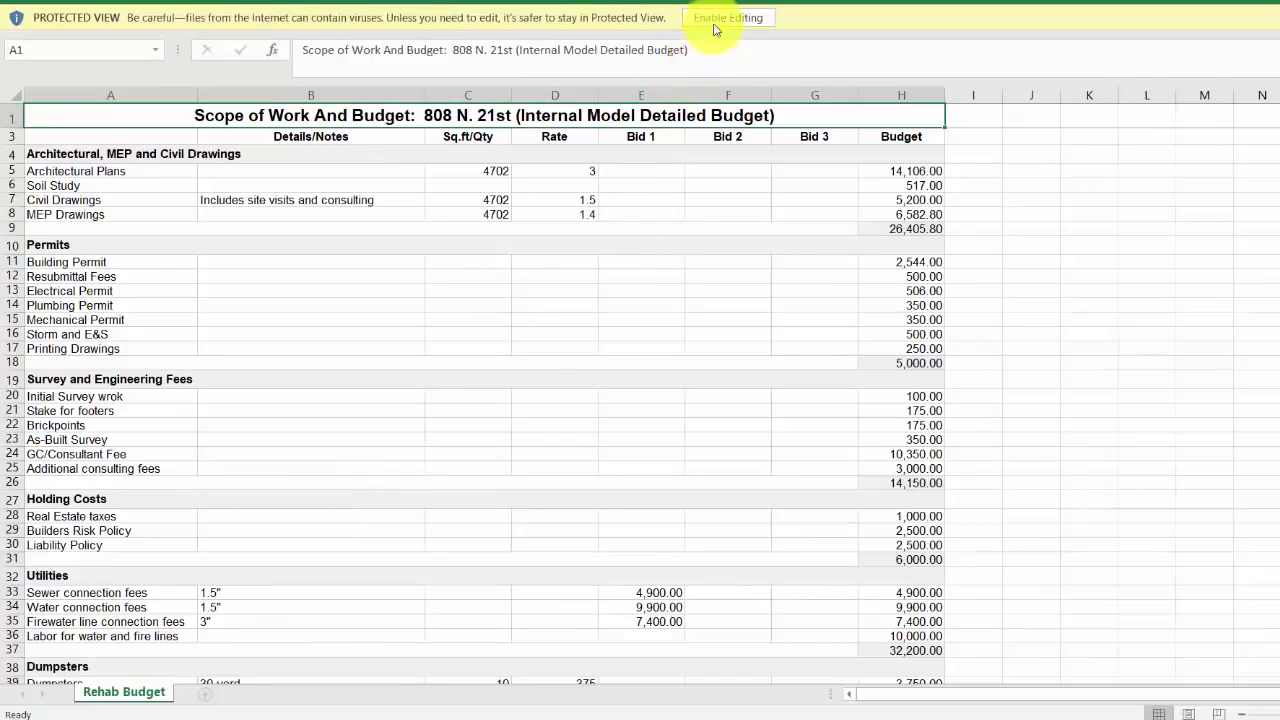
left_click(727, 18)
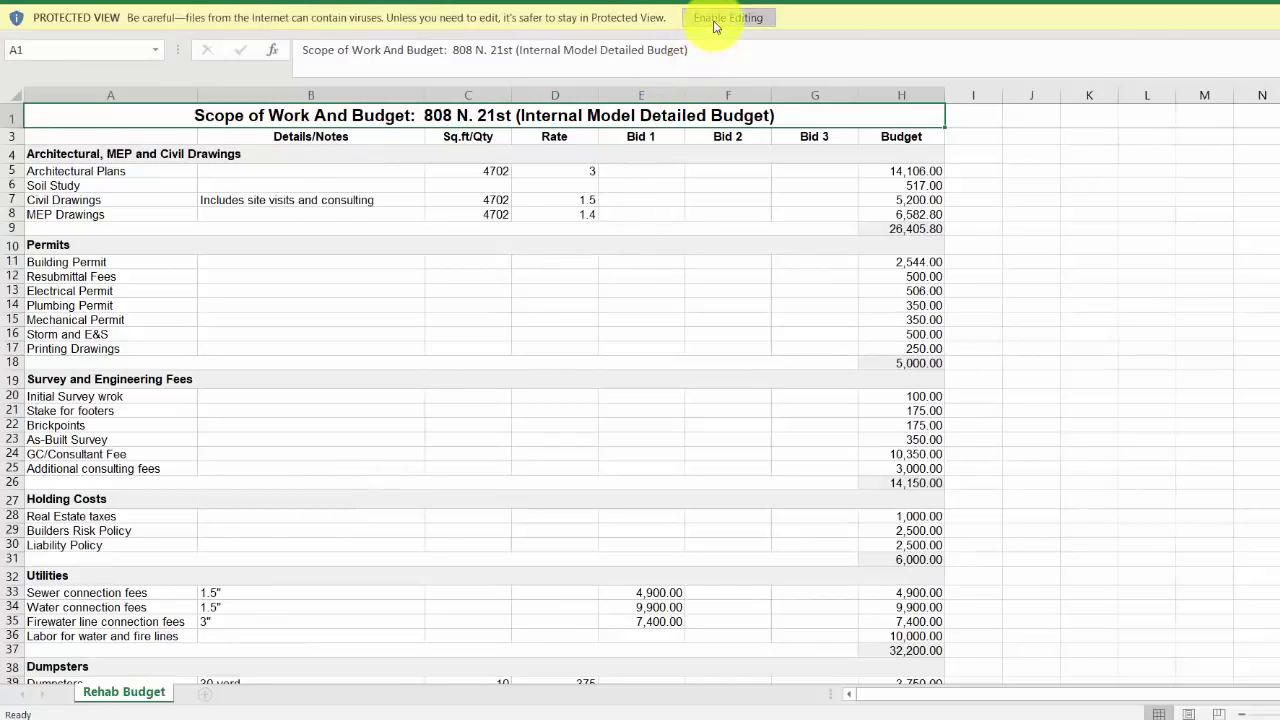
scroll(640, 420, "down", 6)
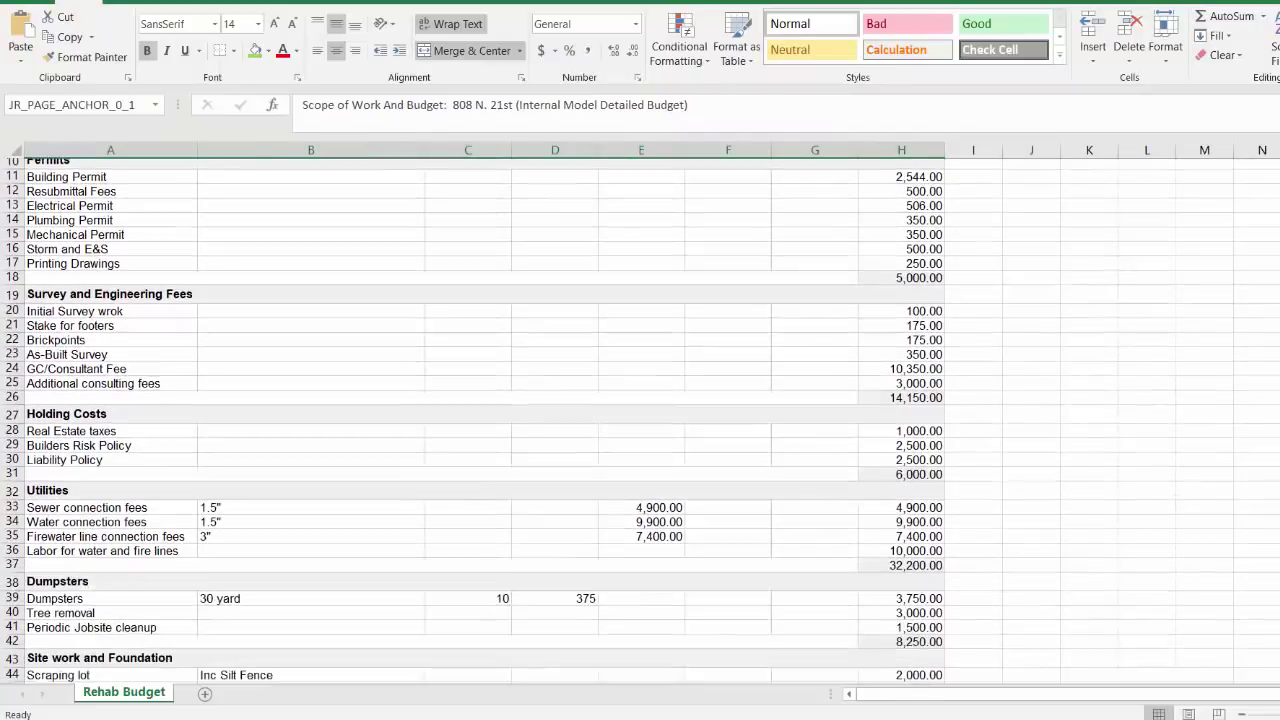
scroll(640, 420, "down", 16)
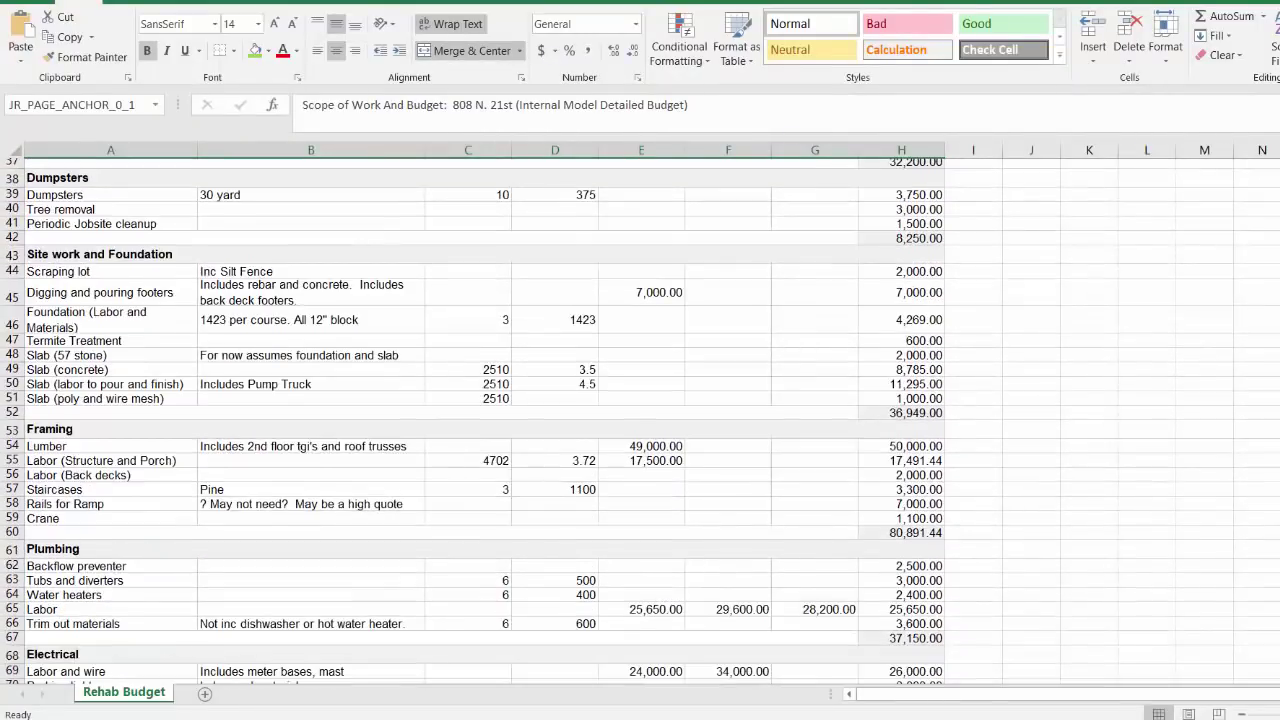
scroll(640, 420, "down", 14)
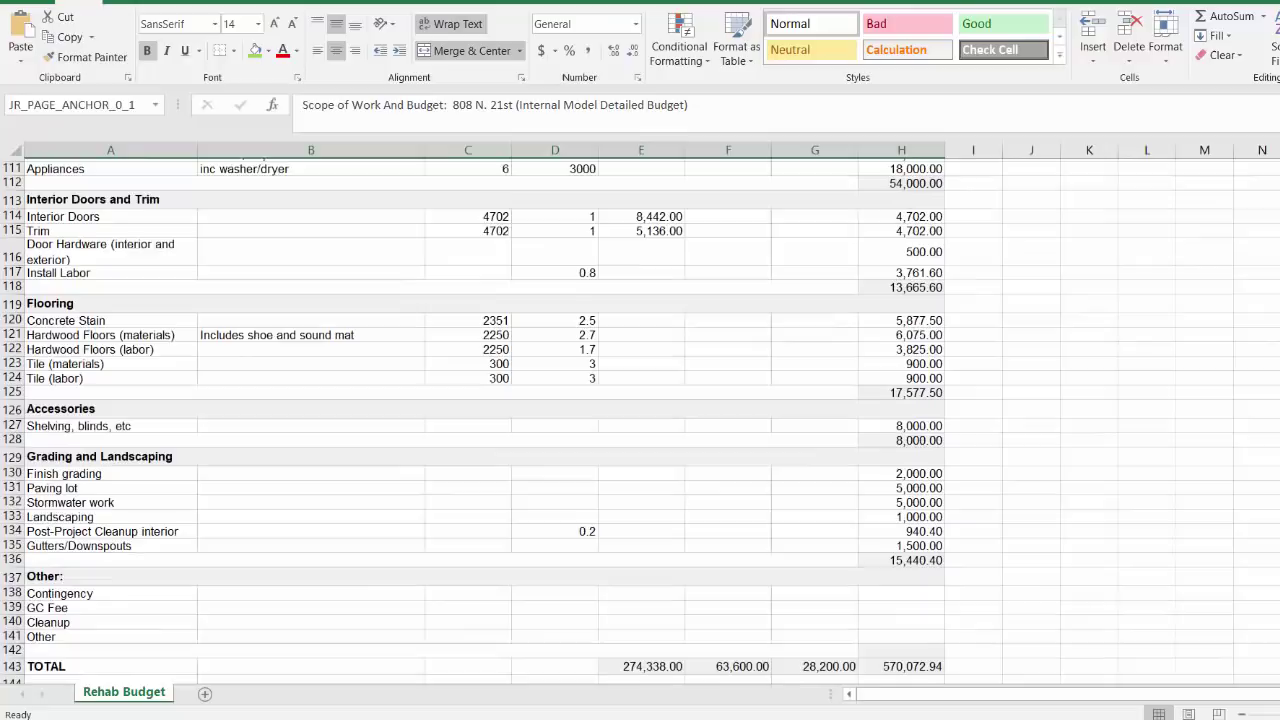
key("ctrl+Home")
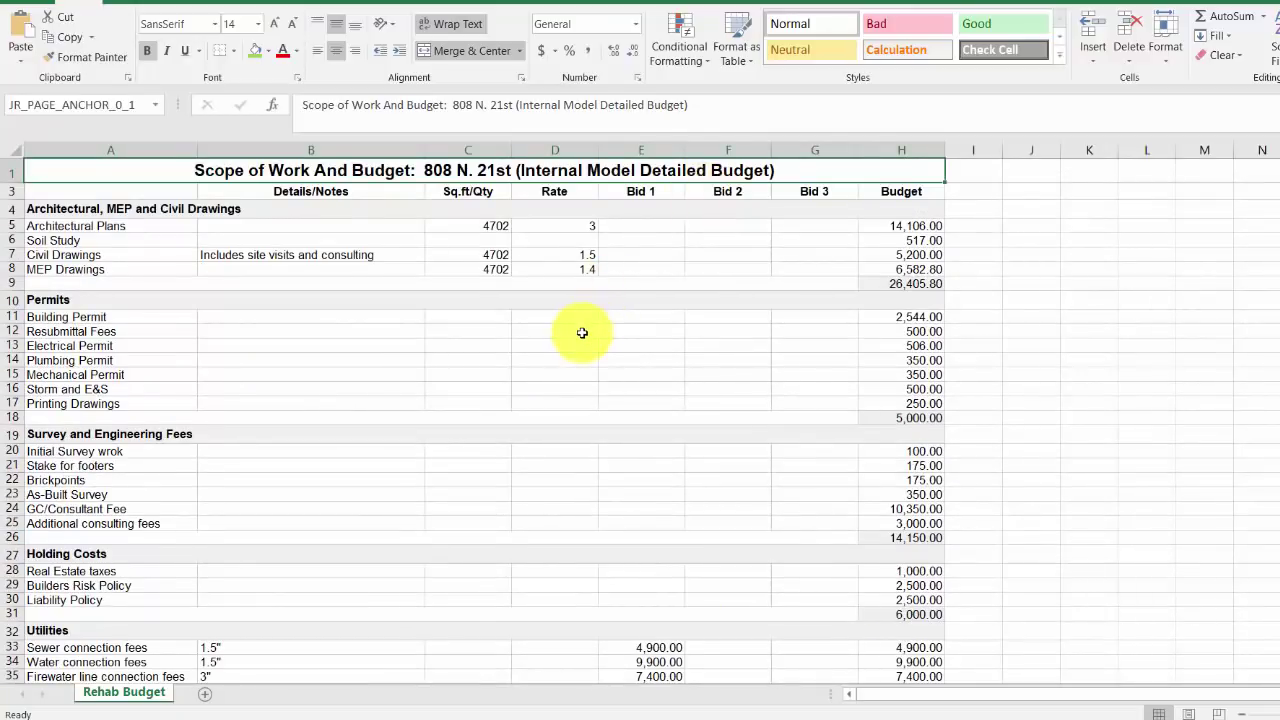
Step: Return to the Rehab Valuator Construction Budget totalling 570,072.94 and scroll through it
left_click(469, 593)
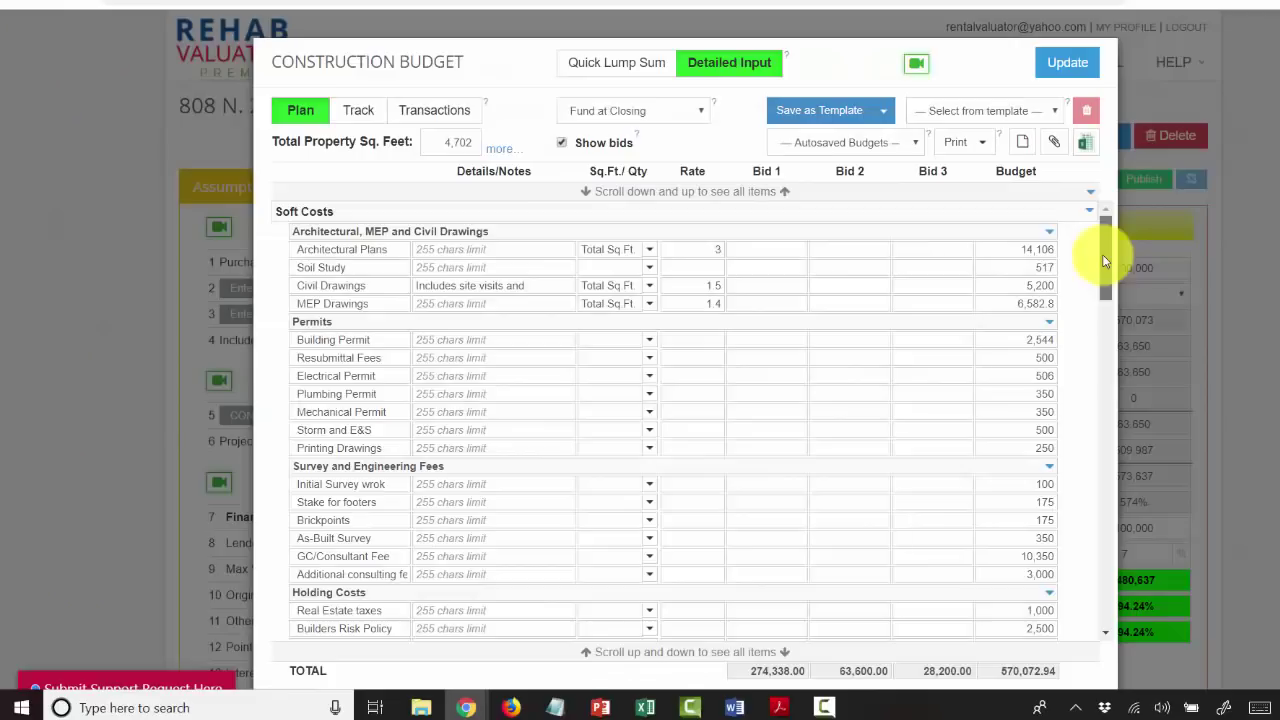
left_click_drag(1102, 254, 1171, 556)
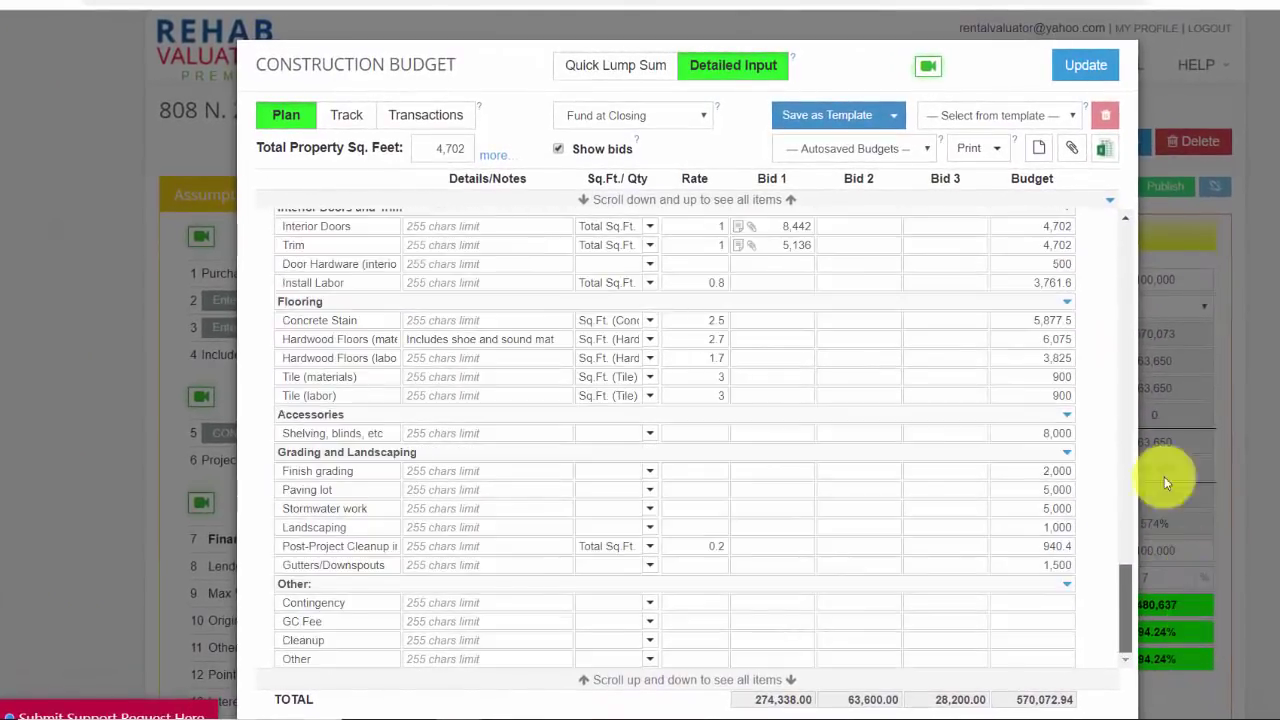
left_click_drag(1164, 482, 1149, 175)
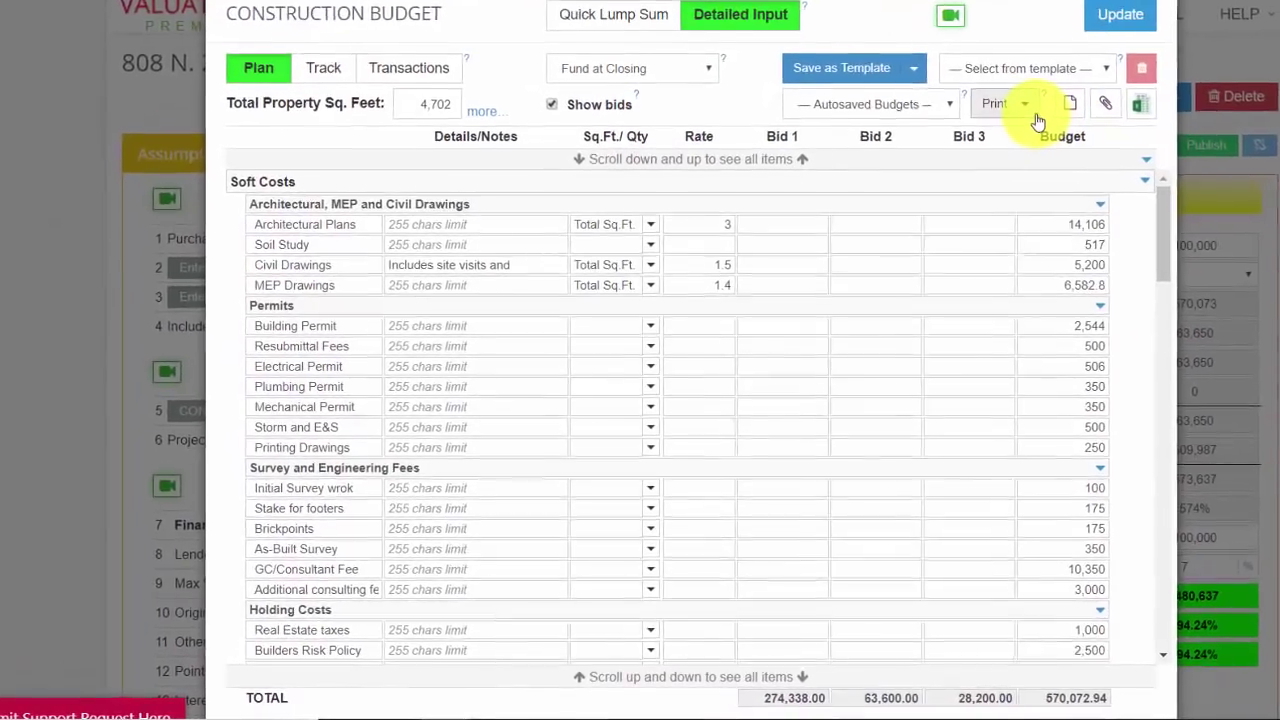
left_click(1010, 135)
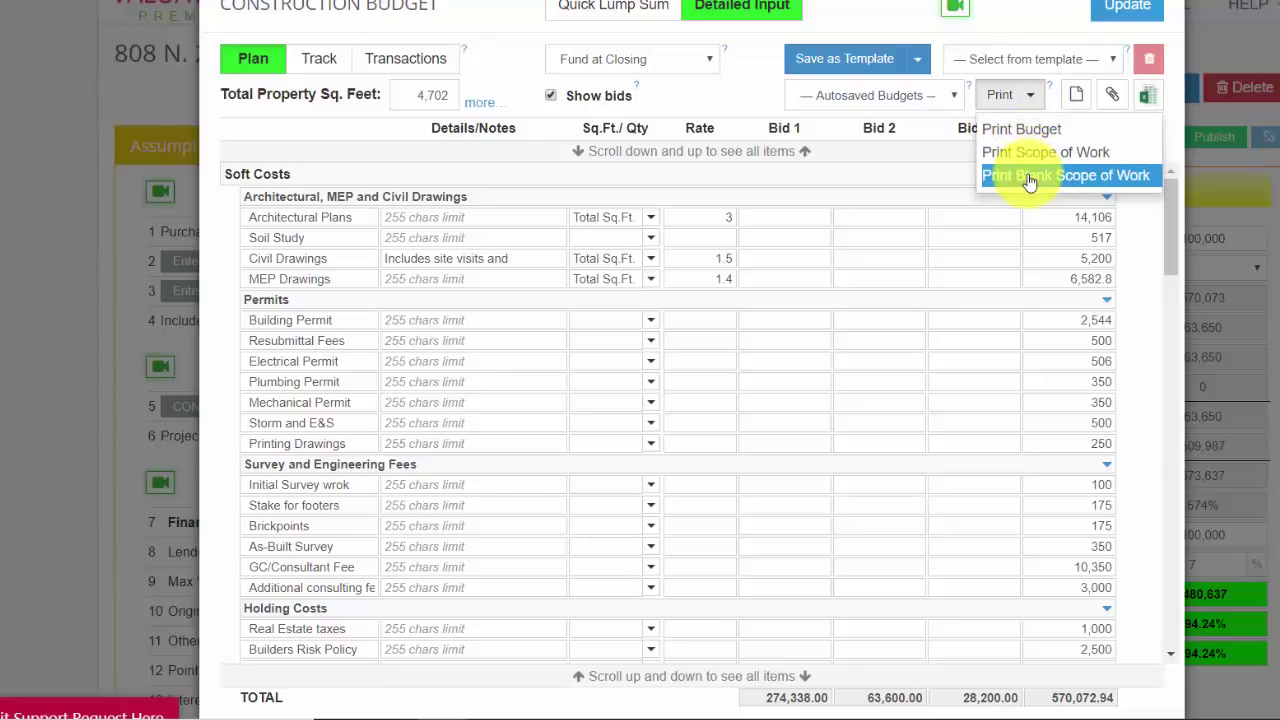
left_click(1030, 176)
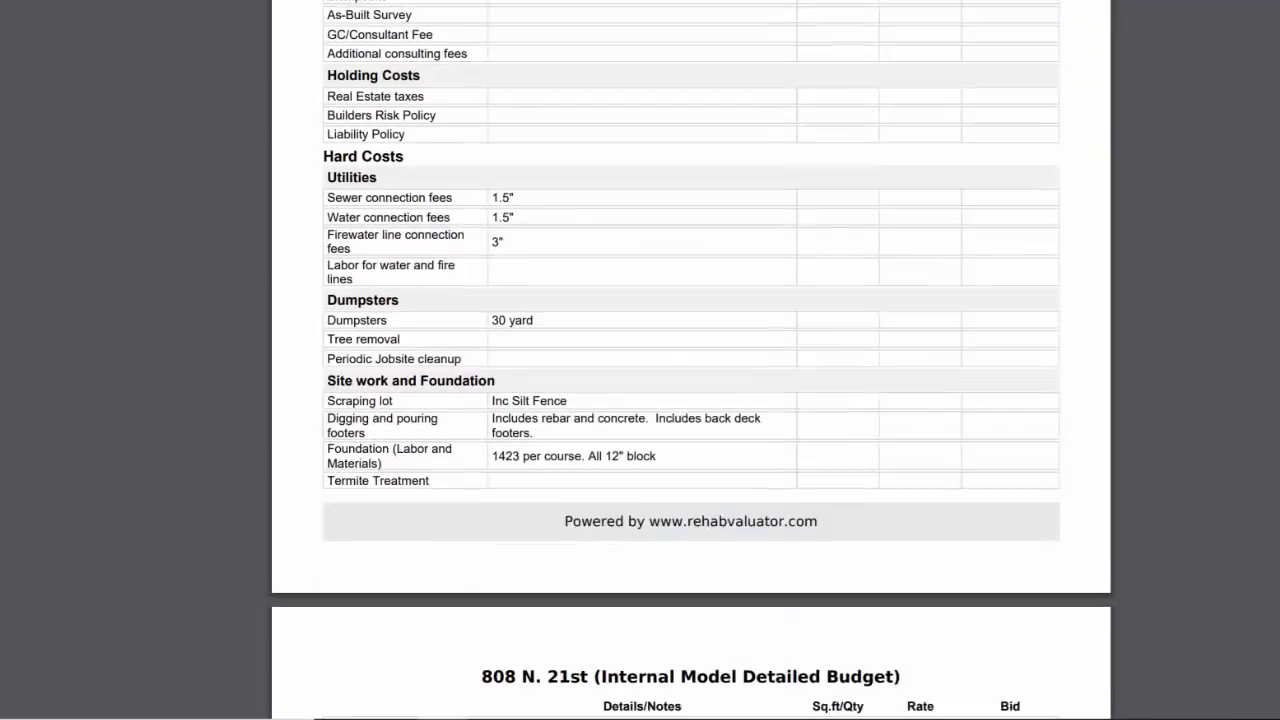
scroll(690, 400, "down", 5)
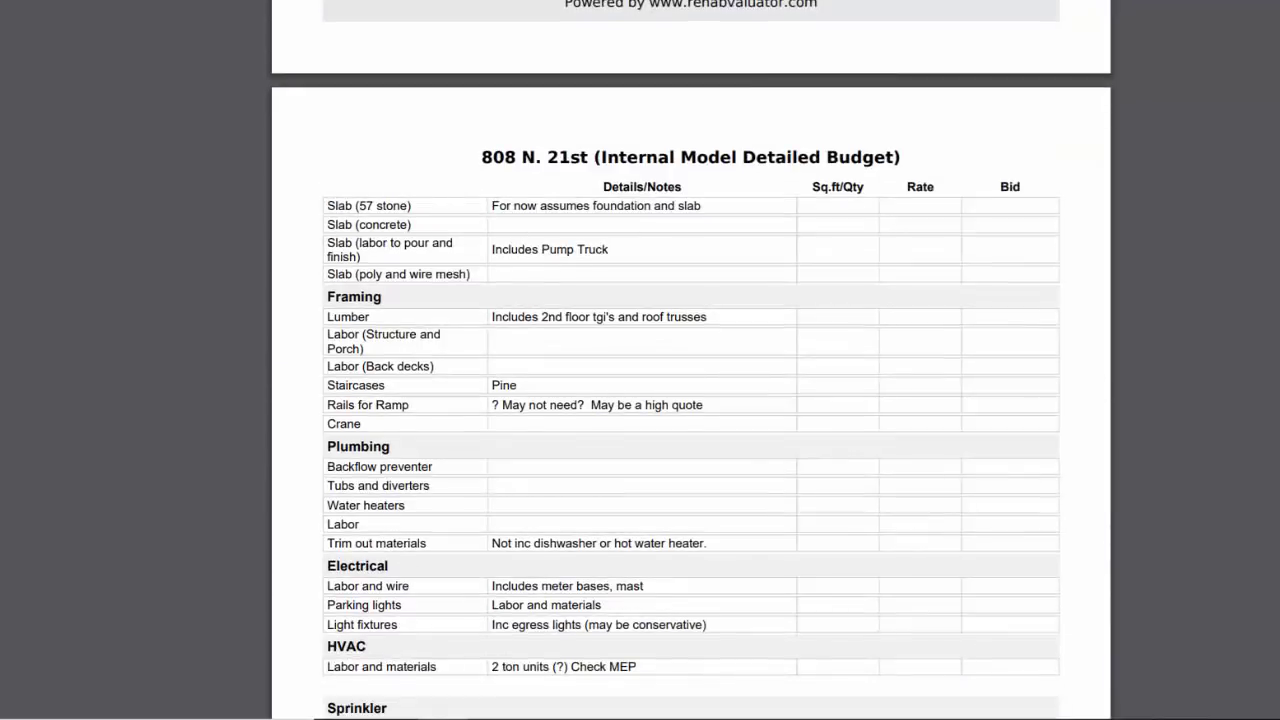
scroll(690, 400, "down", 10)
scroll(690, 400, "up", 20)
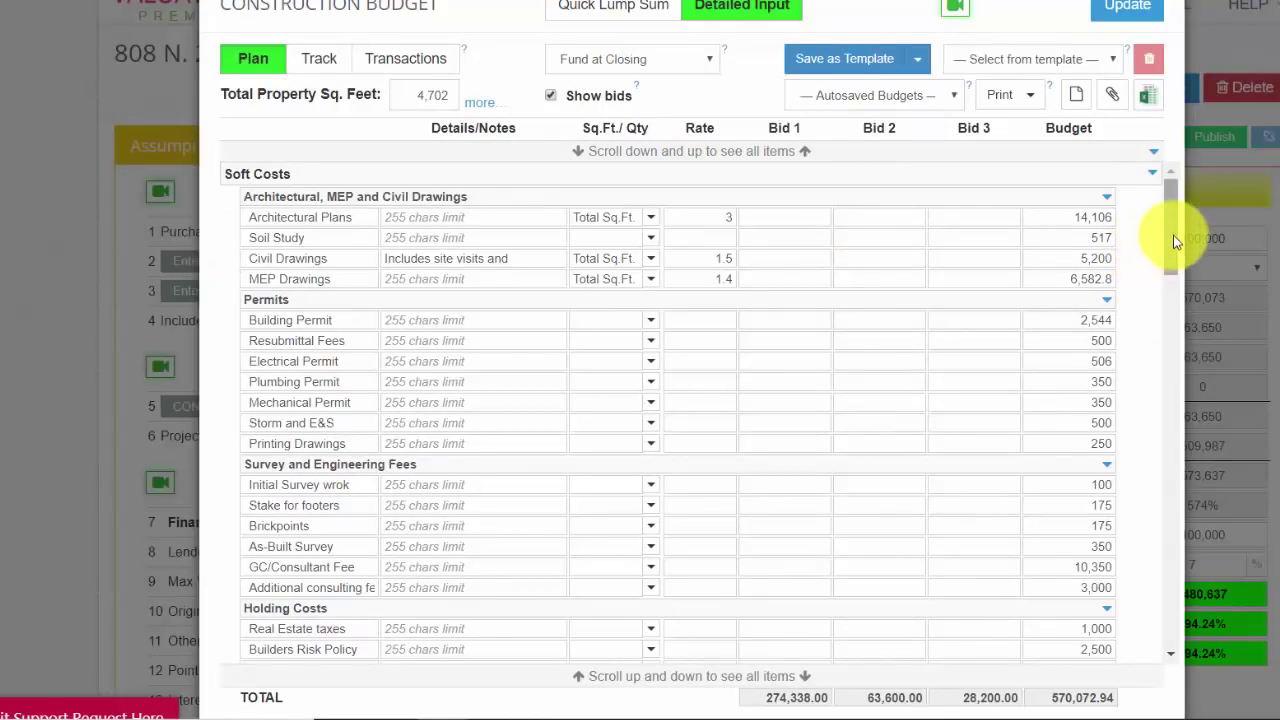
Step: Scroll the budget table, briefly showing and then hiding the extra sq.ft. measurement fields
left_click_drag(1172, 235, 1174, 497)
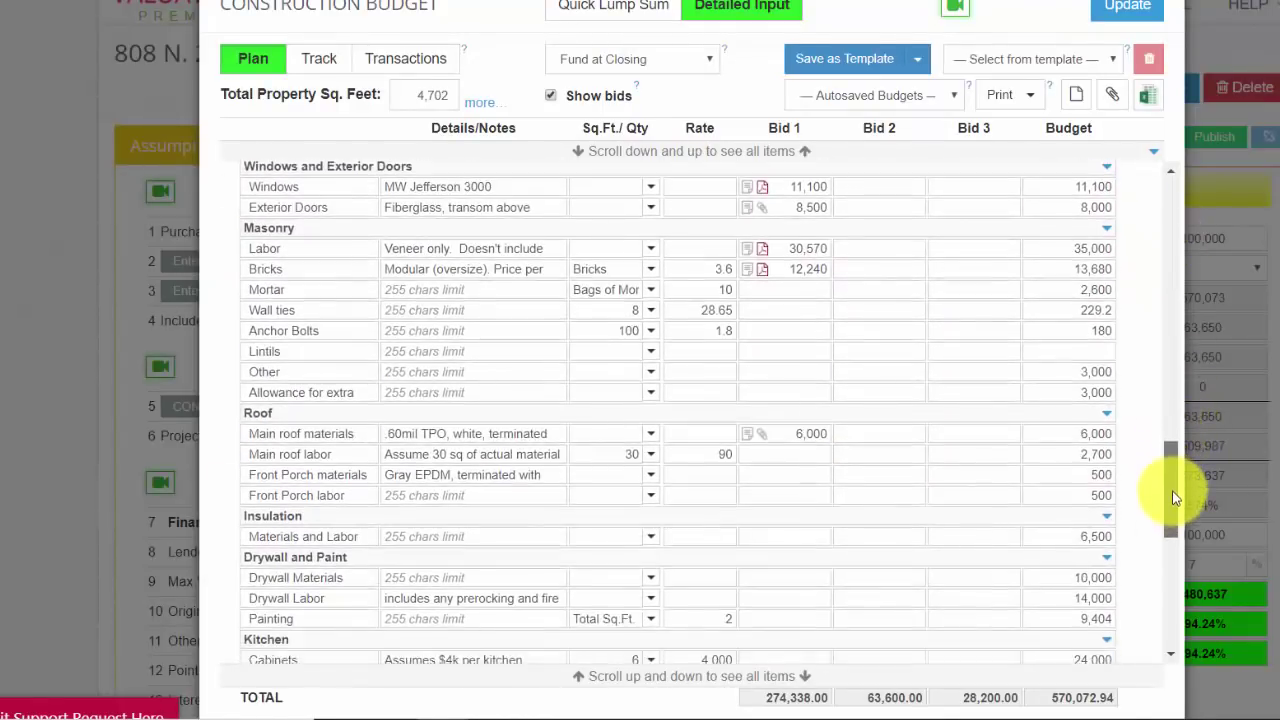
left_click(480, 103)
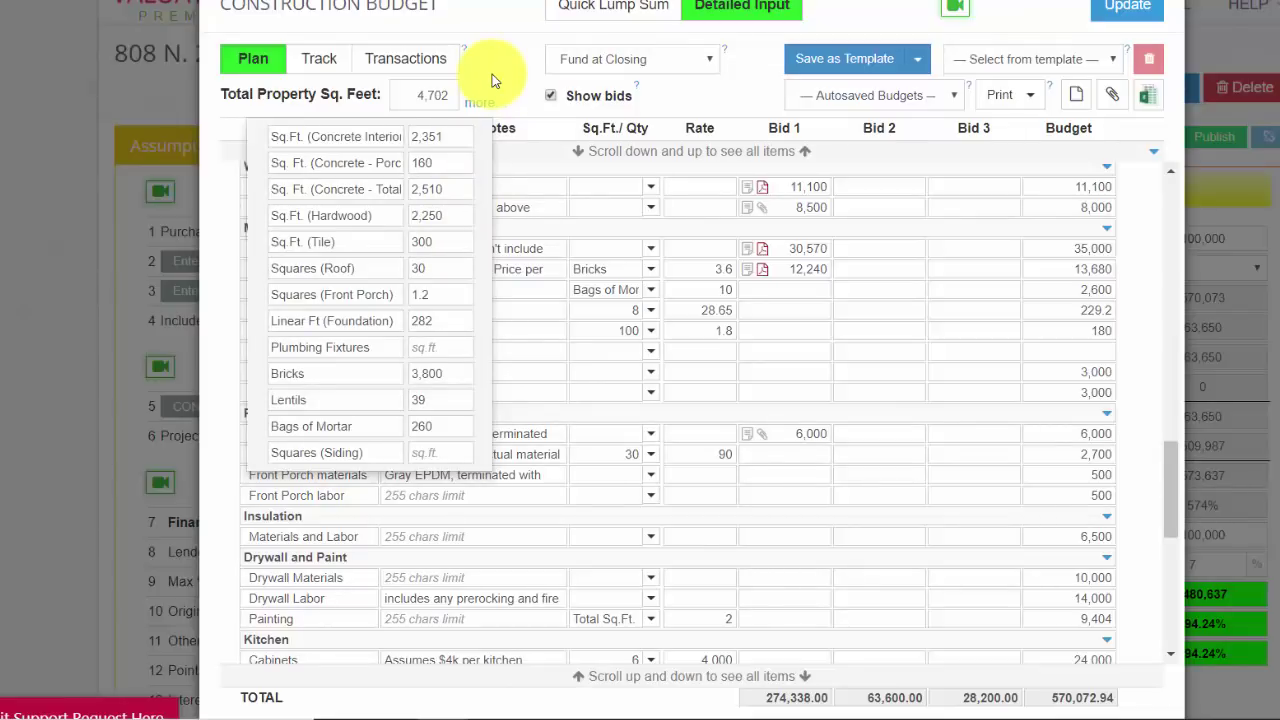
left_click(492, 74)
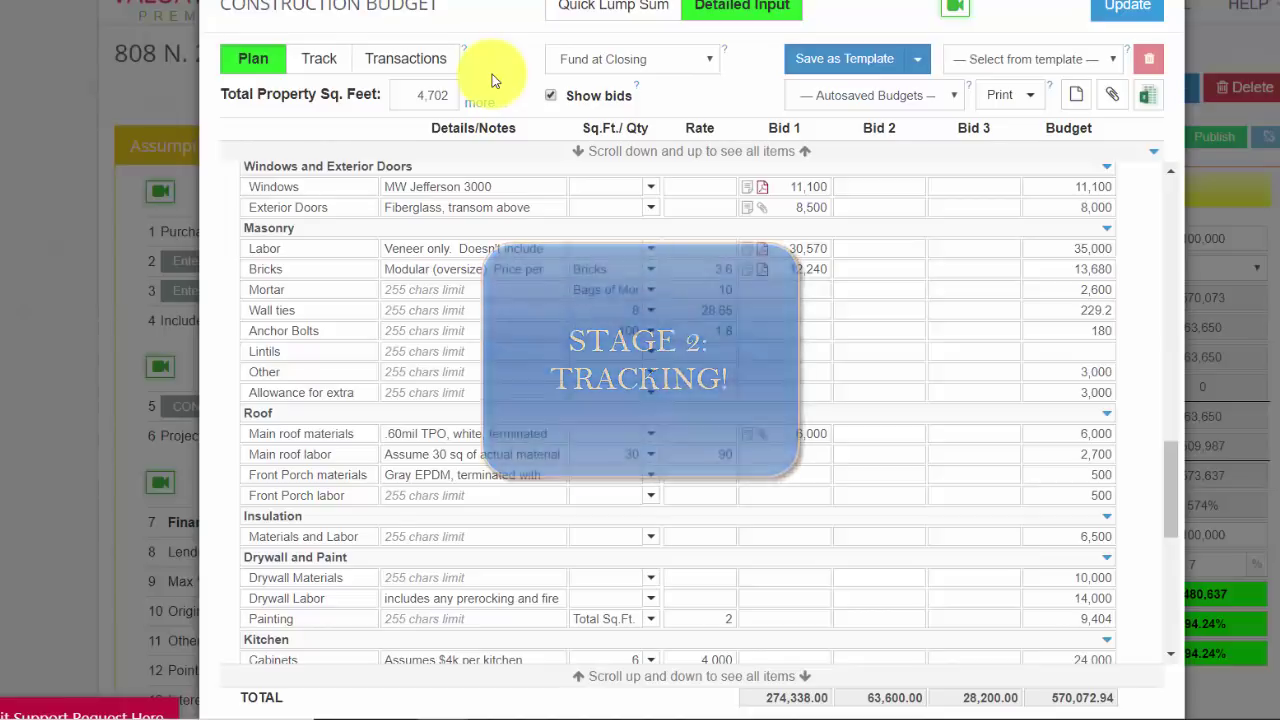
left_click_drag(1176, 470, 1171, 194)
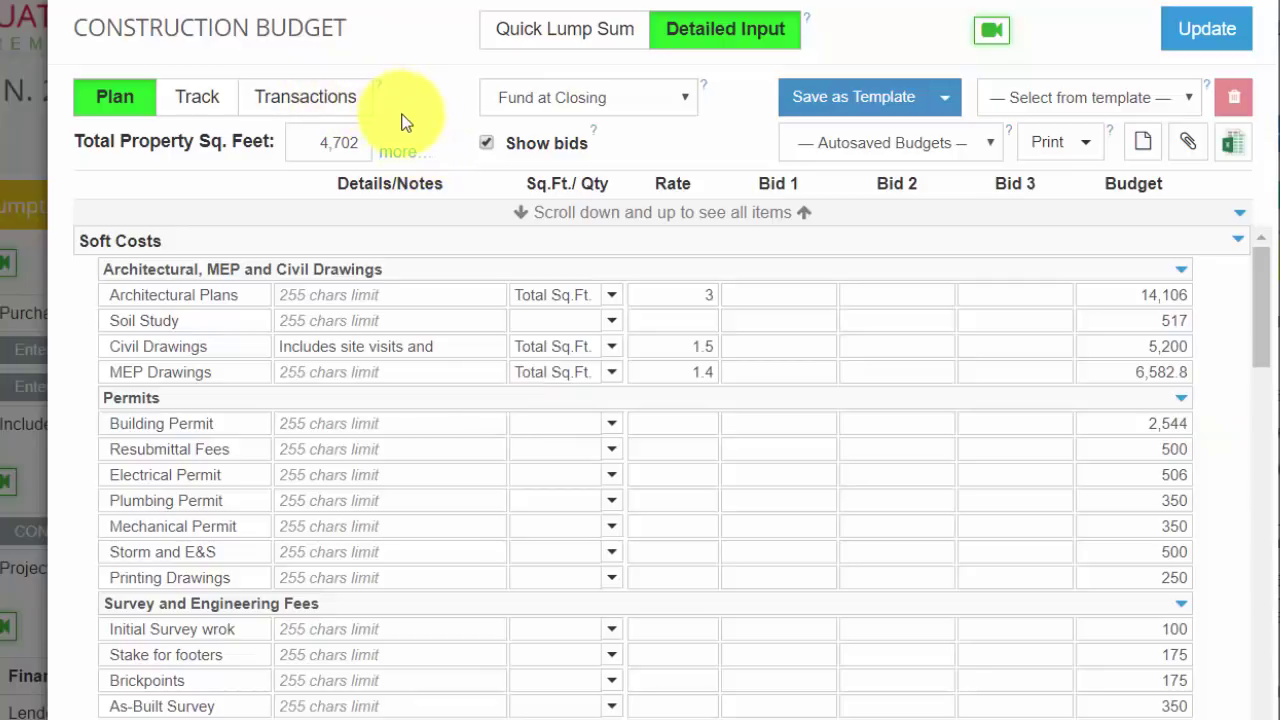
Step: Add a new 5,000 transaction classified as Labor (Structure and Porch), noted 'framing payment #2'
left_click(320, 111)
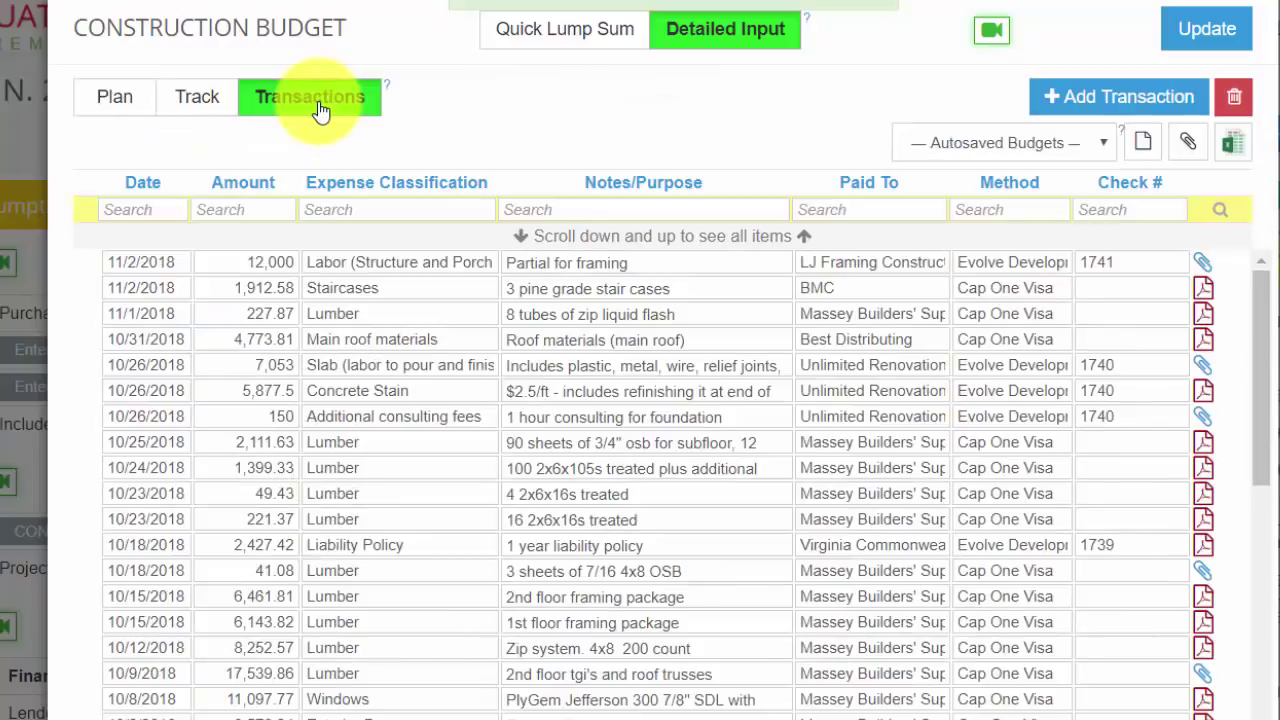
left_click_drag(1258, 290, 1258, 262)
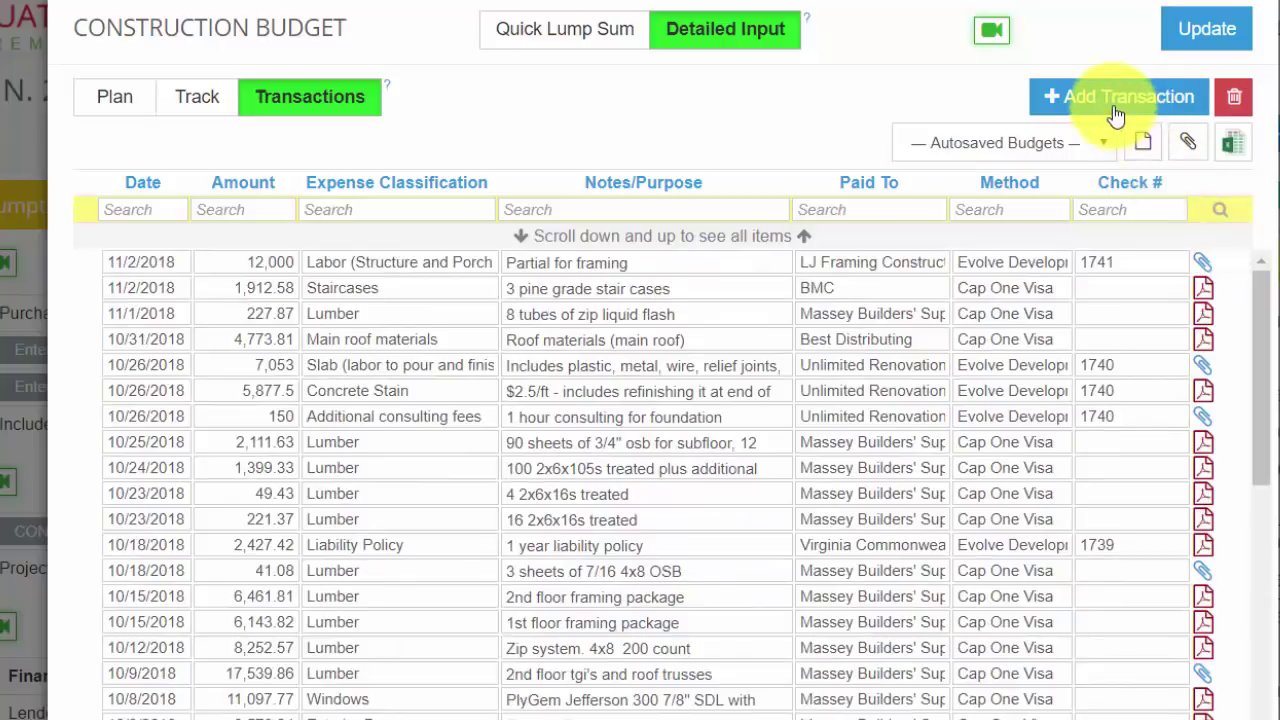
left_click(1114, 106)
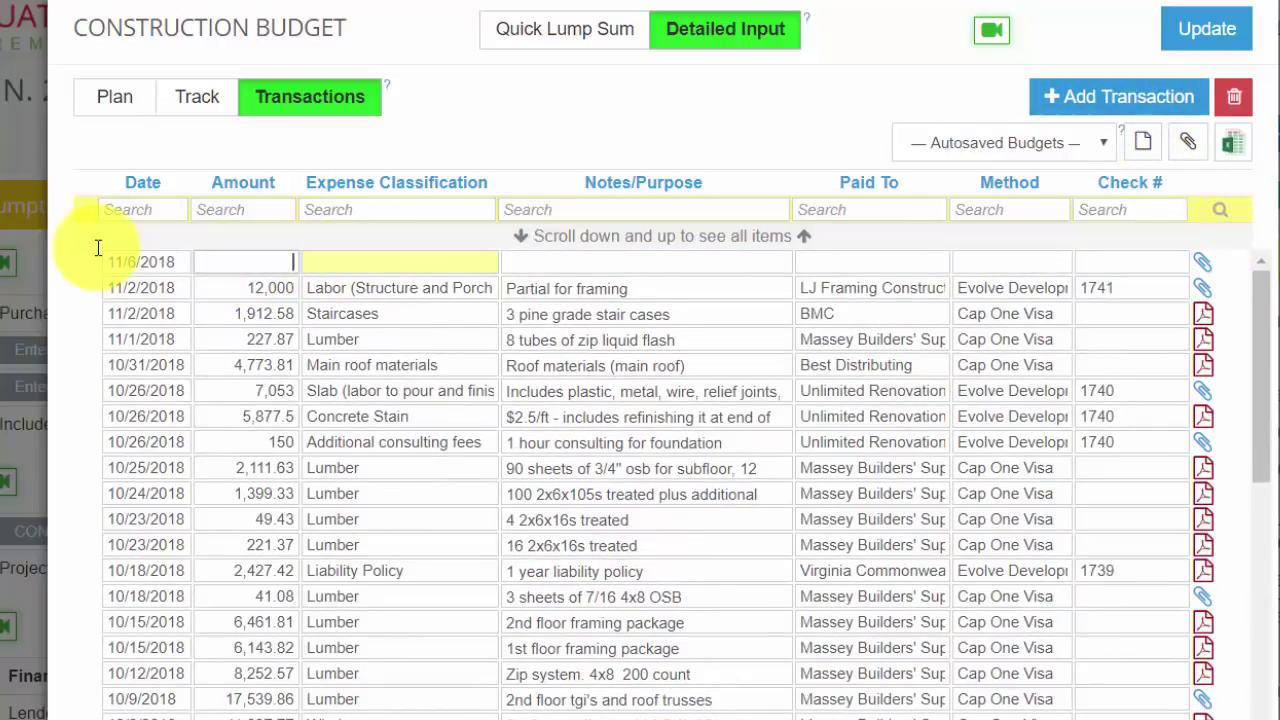
left_click(343, 262)
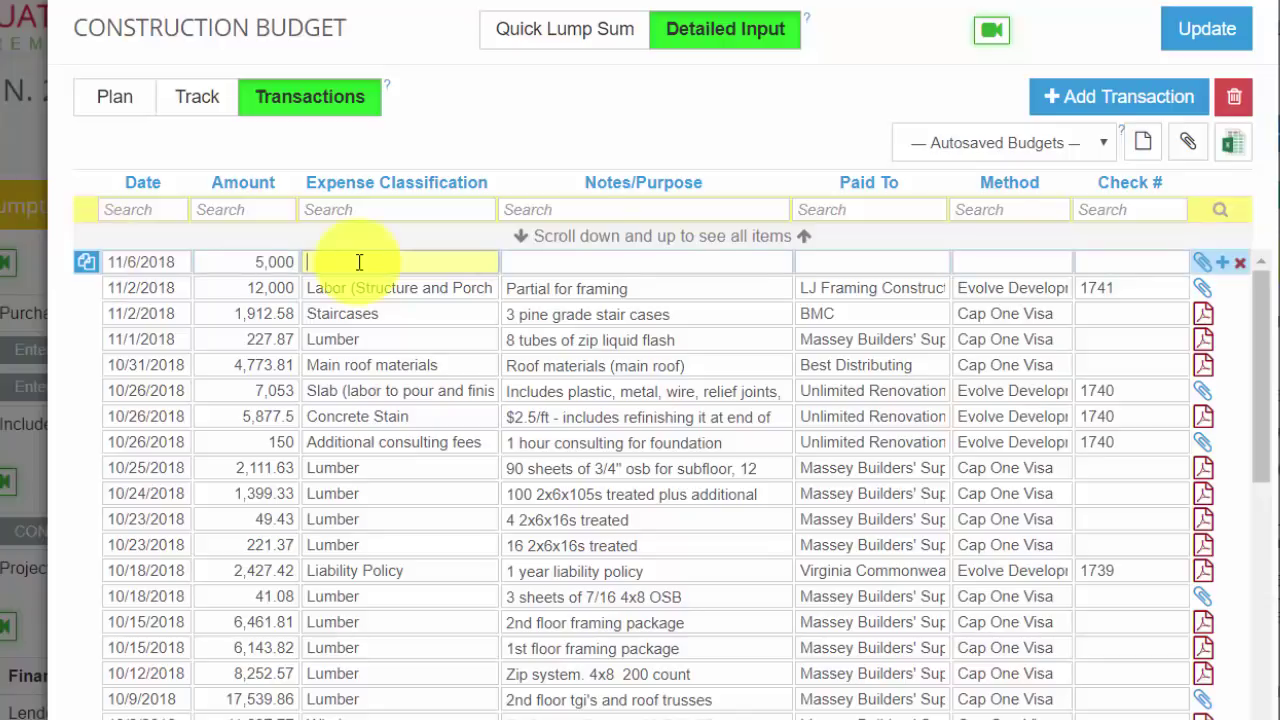
type("fram")
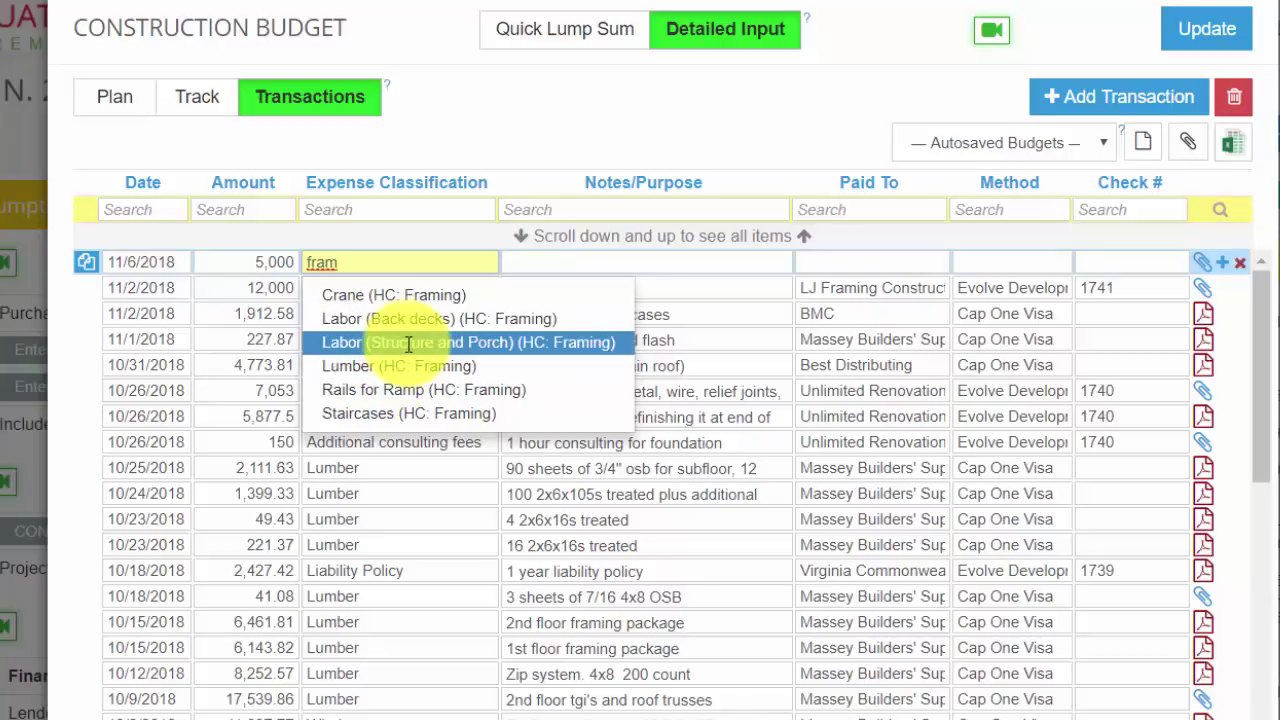
left_click(408, 344)
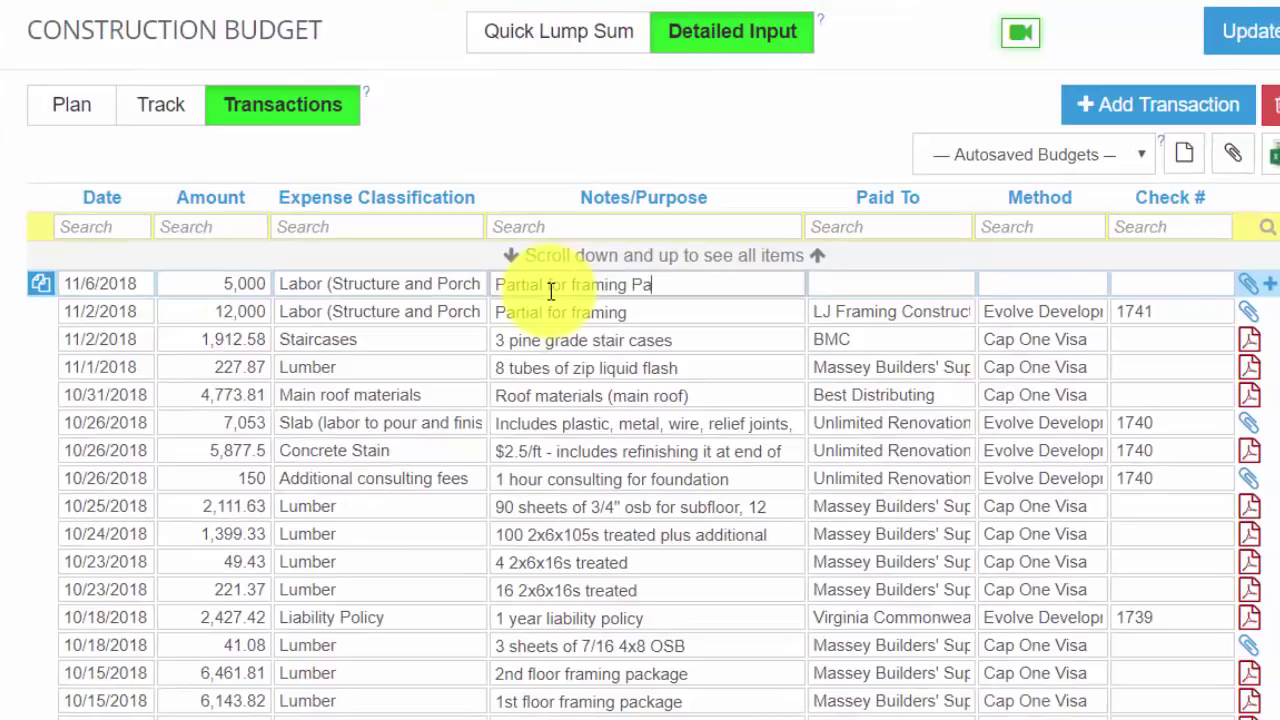
type("t #2")
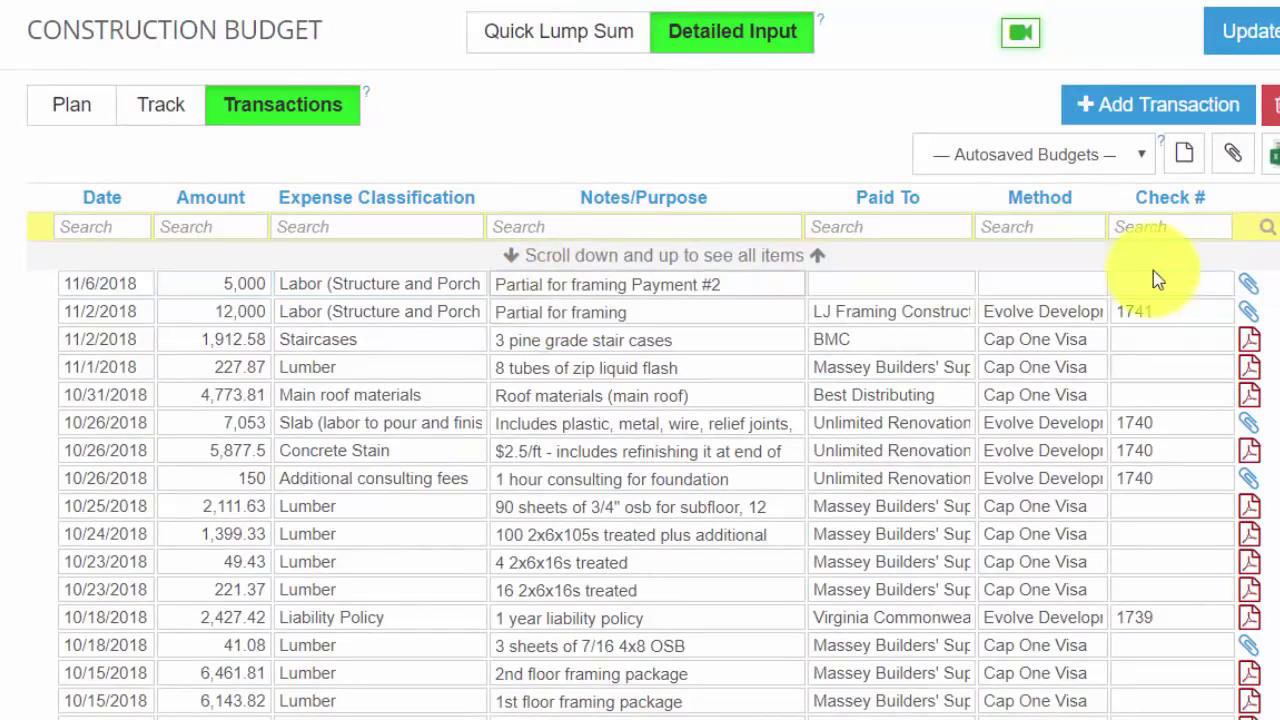
Step: Set the payee to LJ Framing Construction, LLC, paid from Evolve Development Checking, and save
left_click(884, 280)
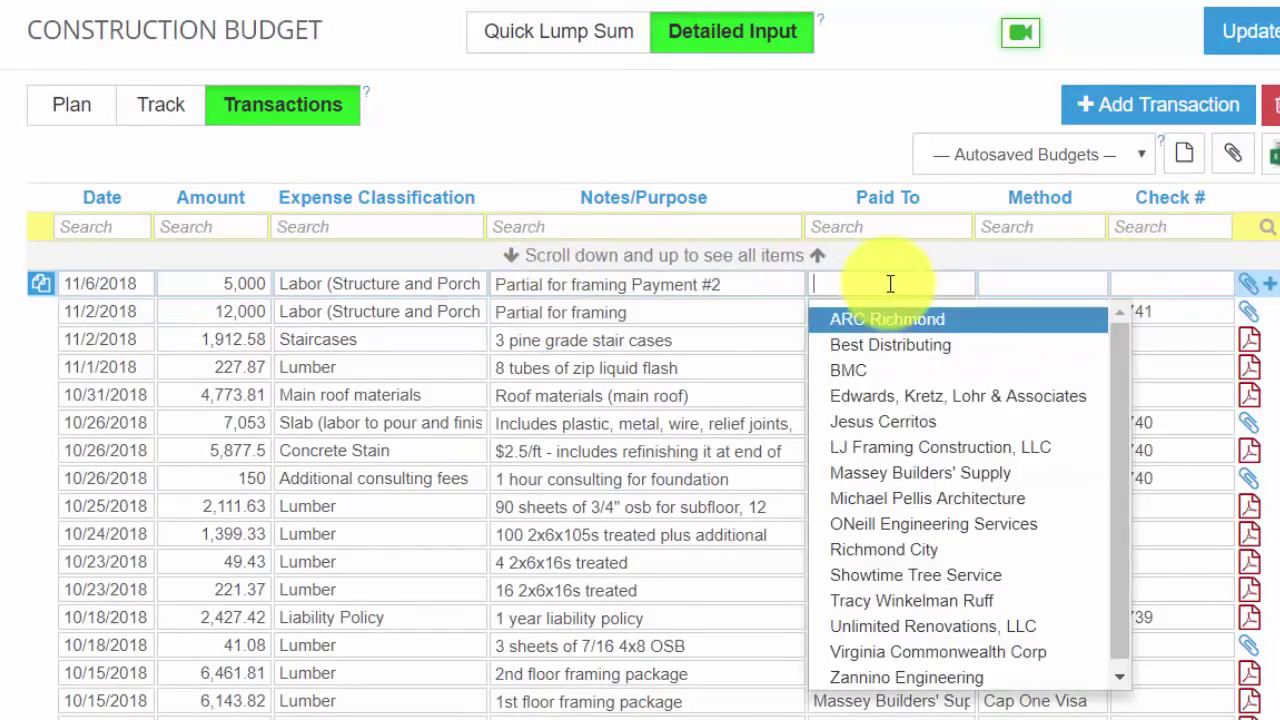
left_click_drag(1122, 394, 1128, 433)
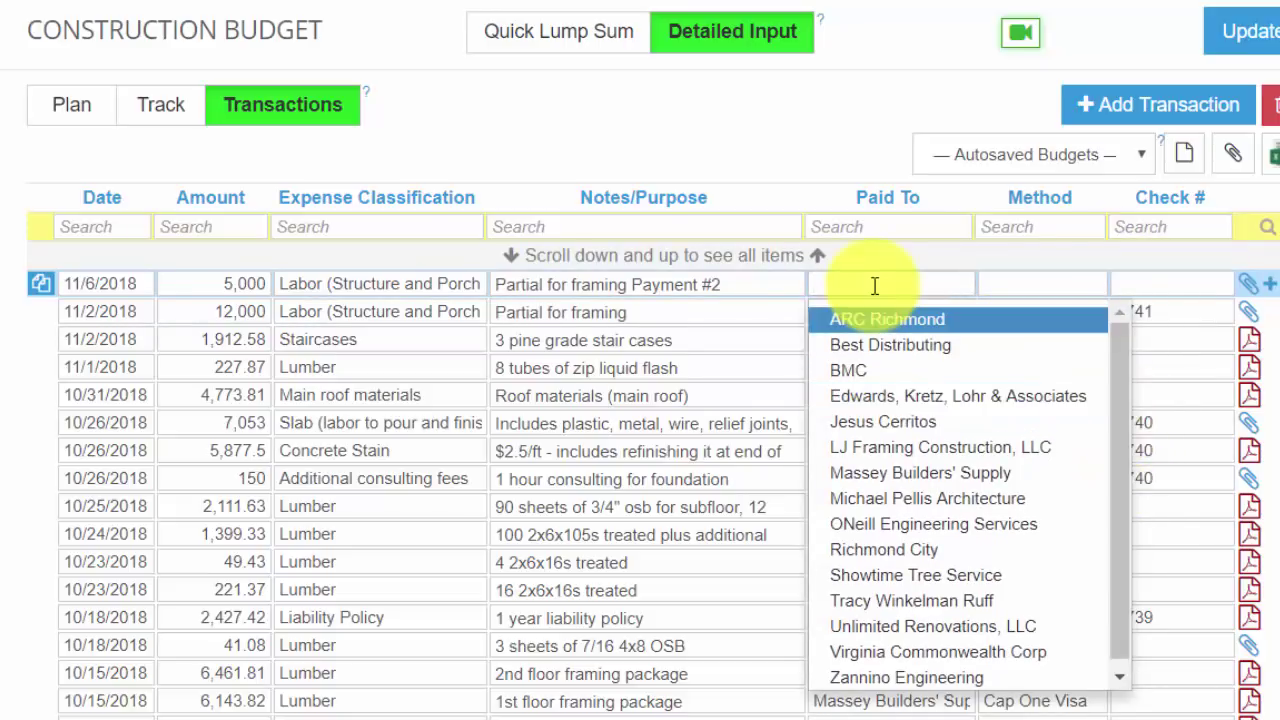
left_click(935, 447)
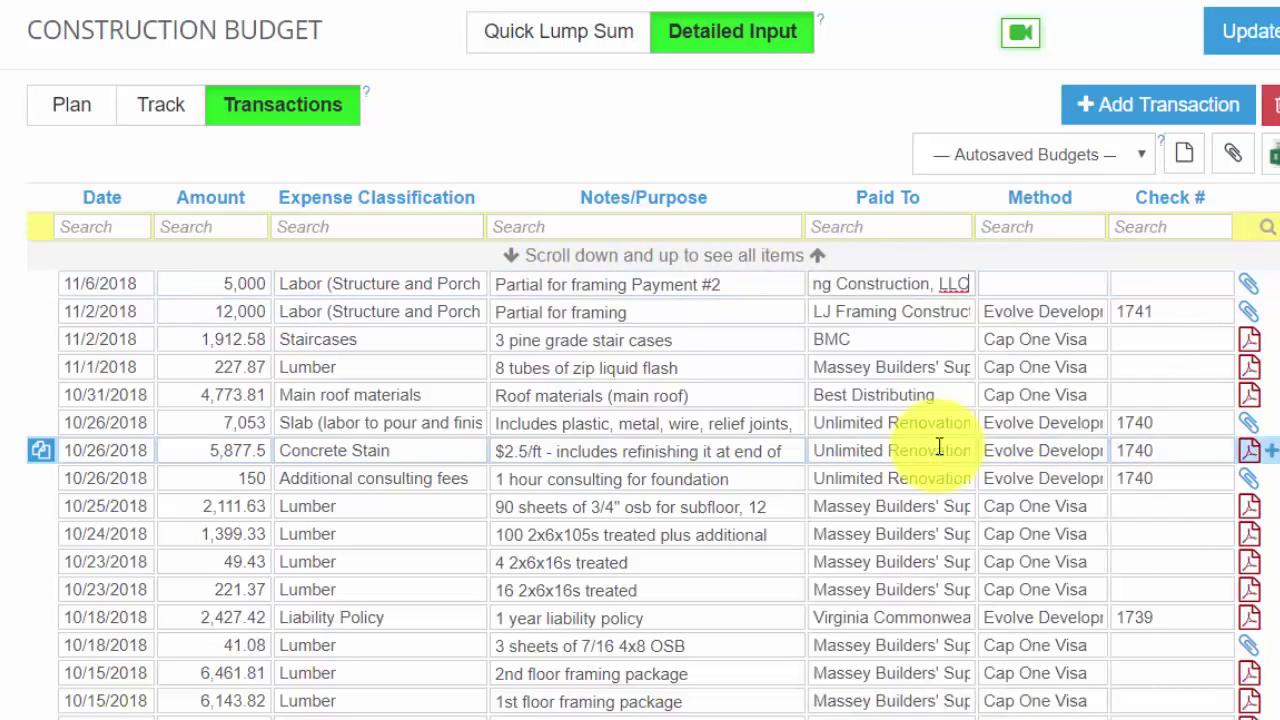
left_click(1025, 290)
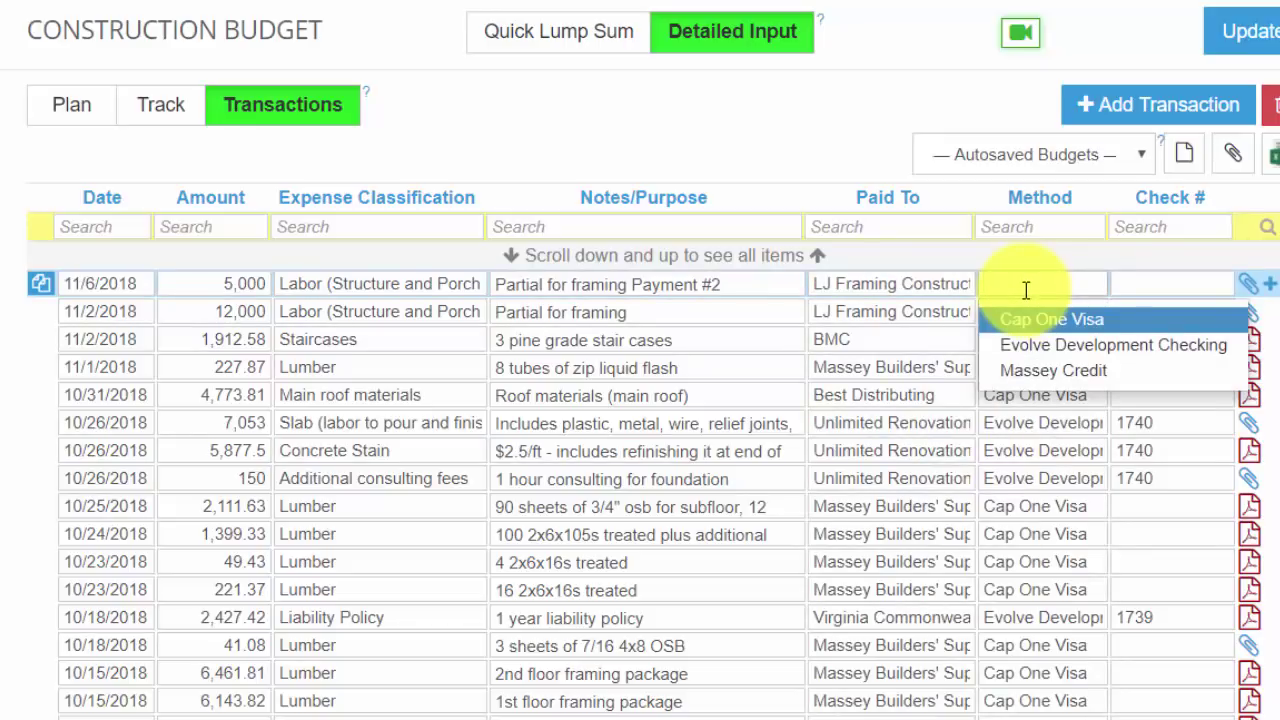
left_click(1072, 345)
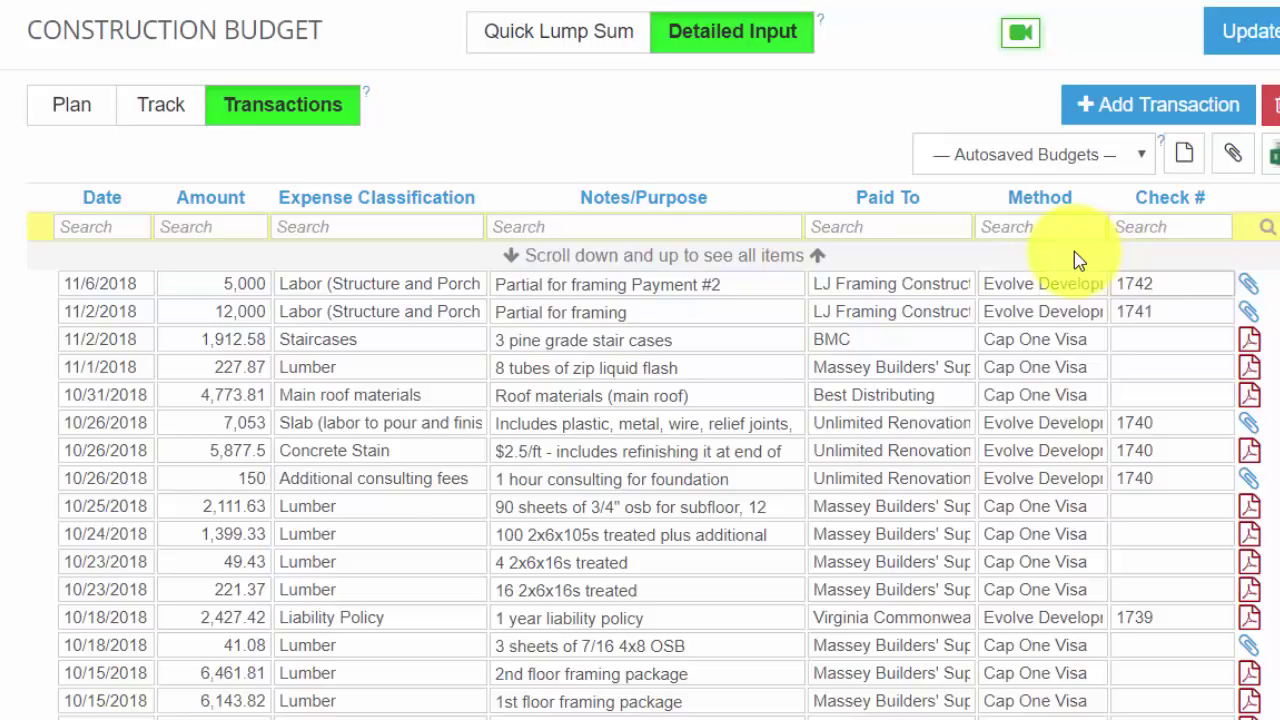
left_click(1265, 40)
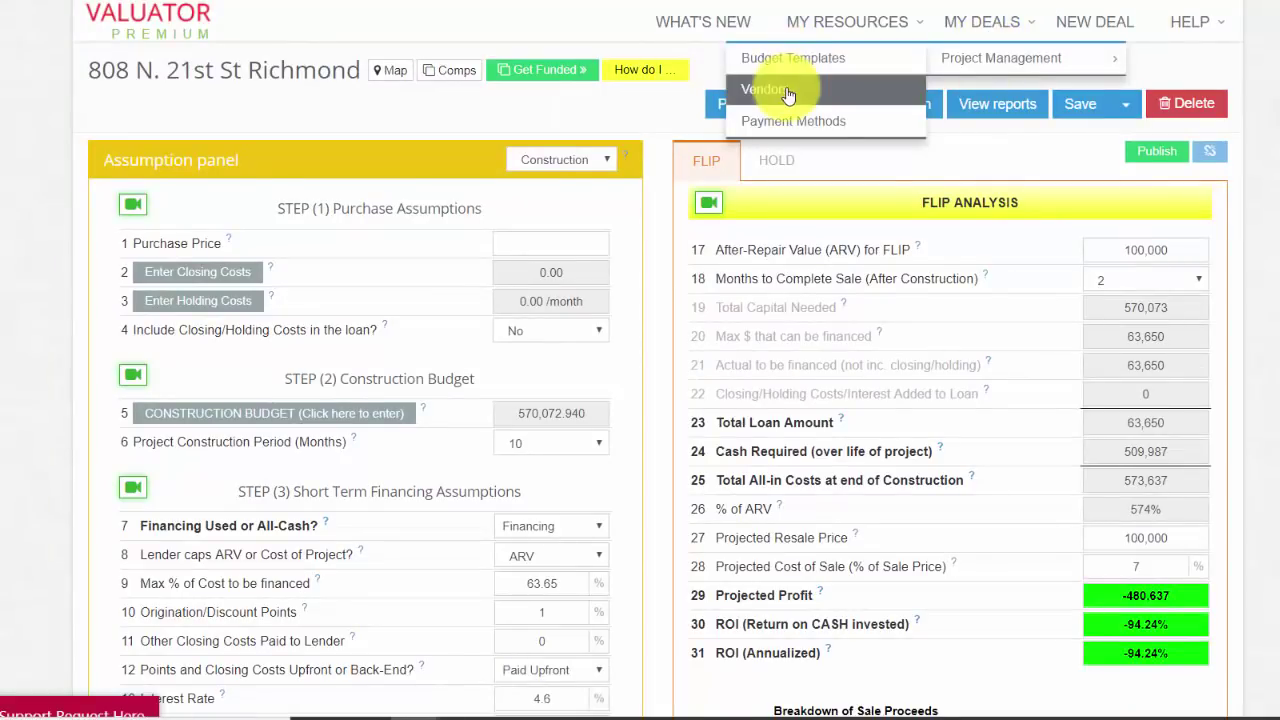
left_click(788, 90)
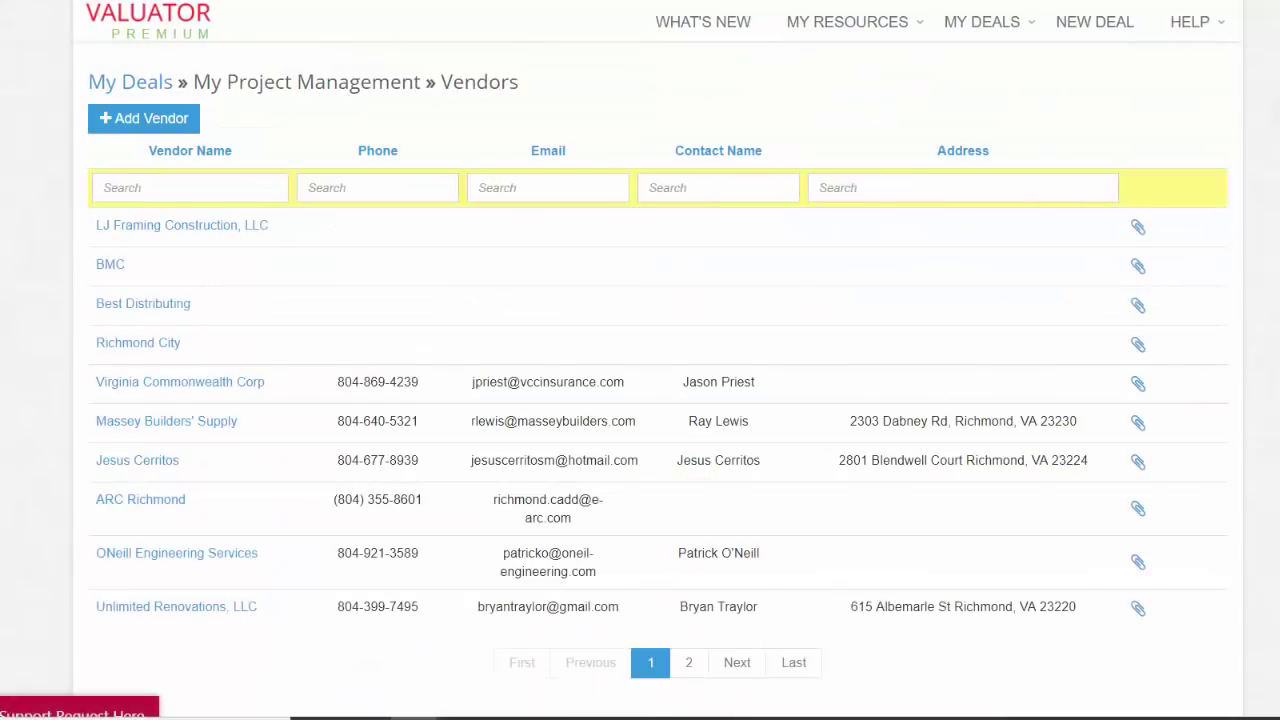
scroll(1270, 545, "down", 1)
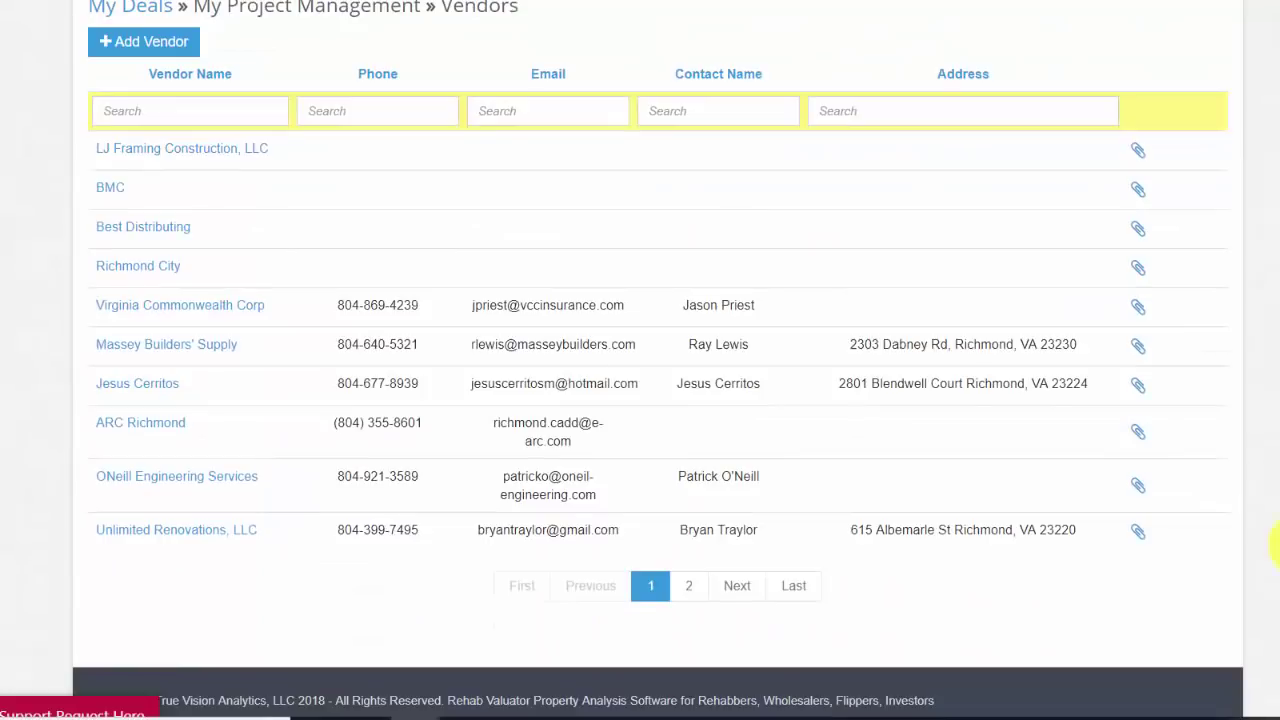
left_click(688, 586)
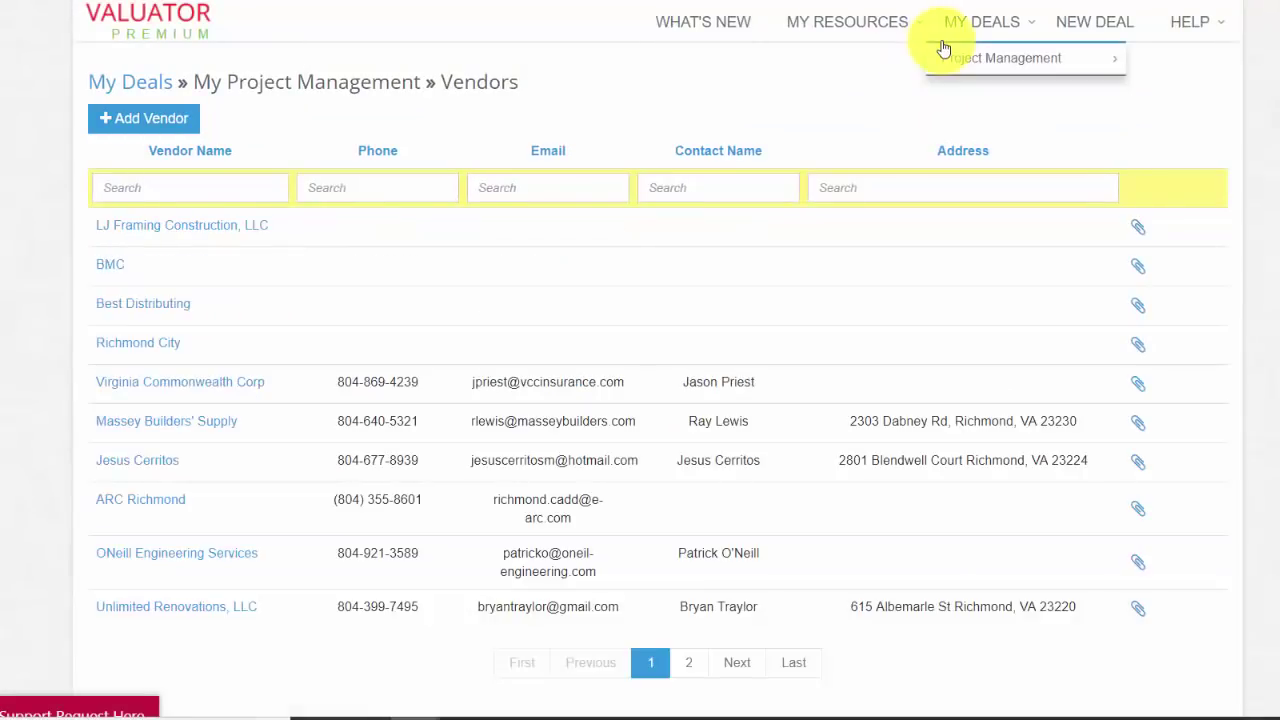
mouse_move(963, 63)
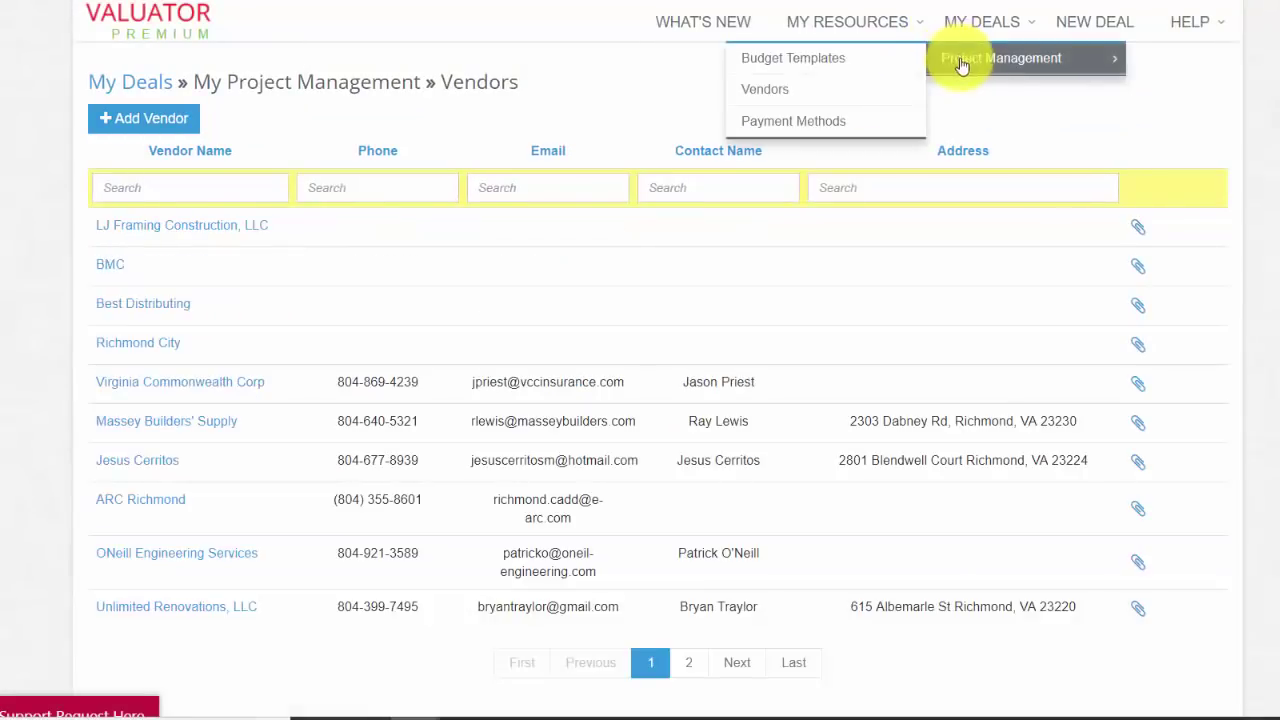
left_click(783, 121)
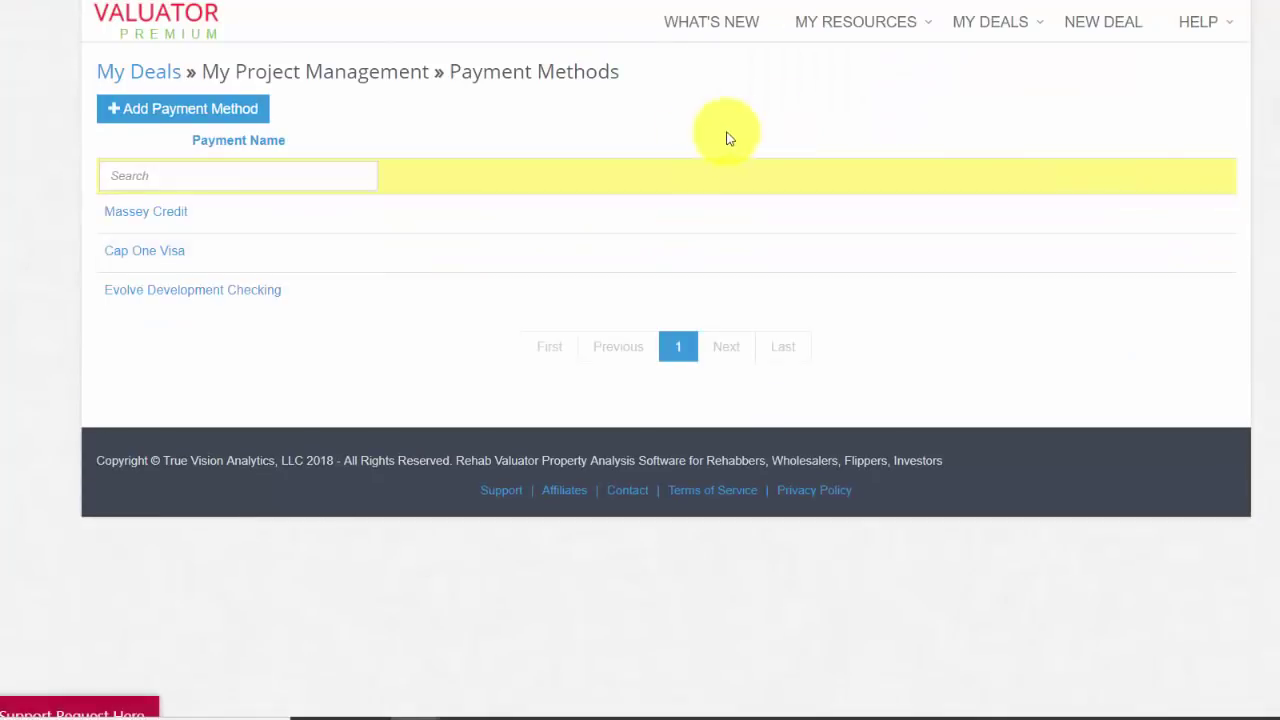
mouse_move(921, 23)
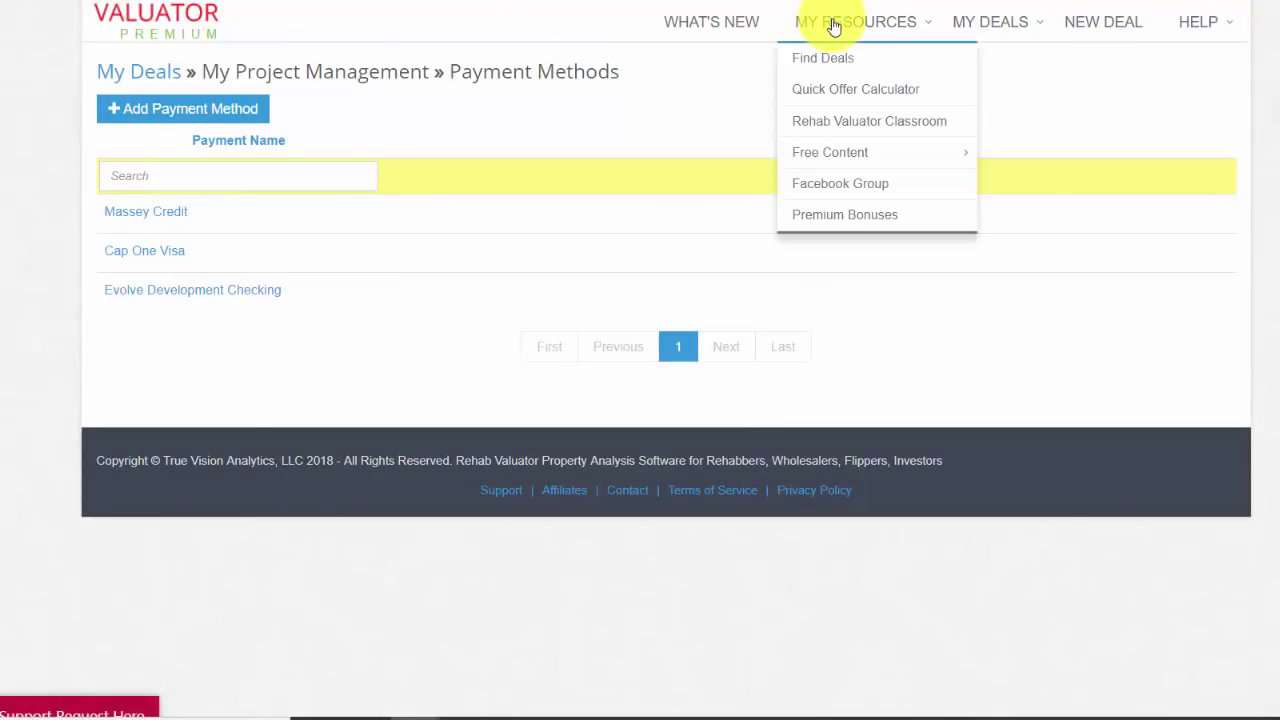
left_click(997, 24)
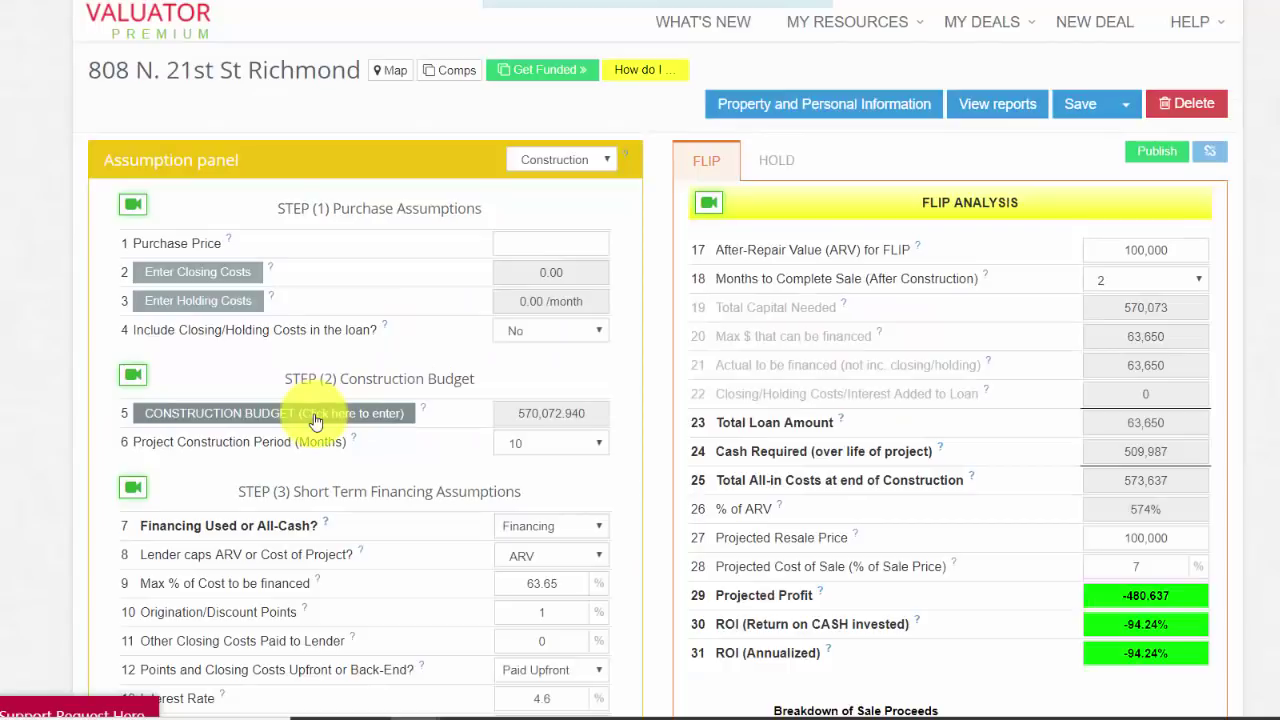
Step: Open the budget's Transactions and check deal attachments for 'framing' receipts, excluding Bids
left_click(315, 420)
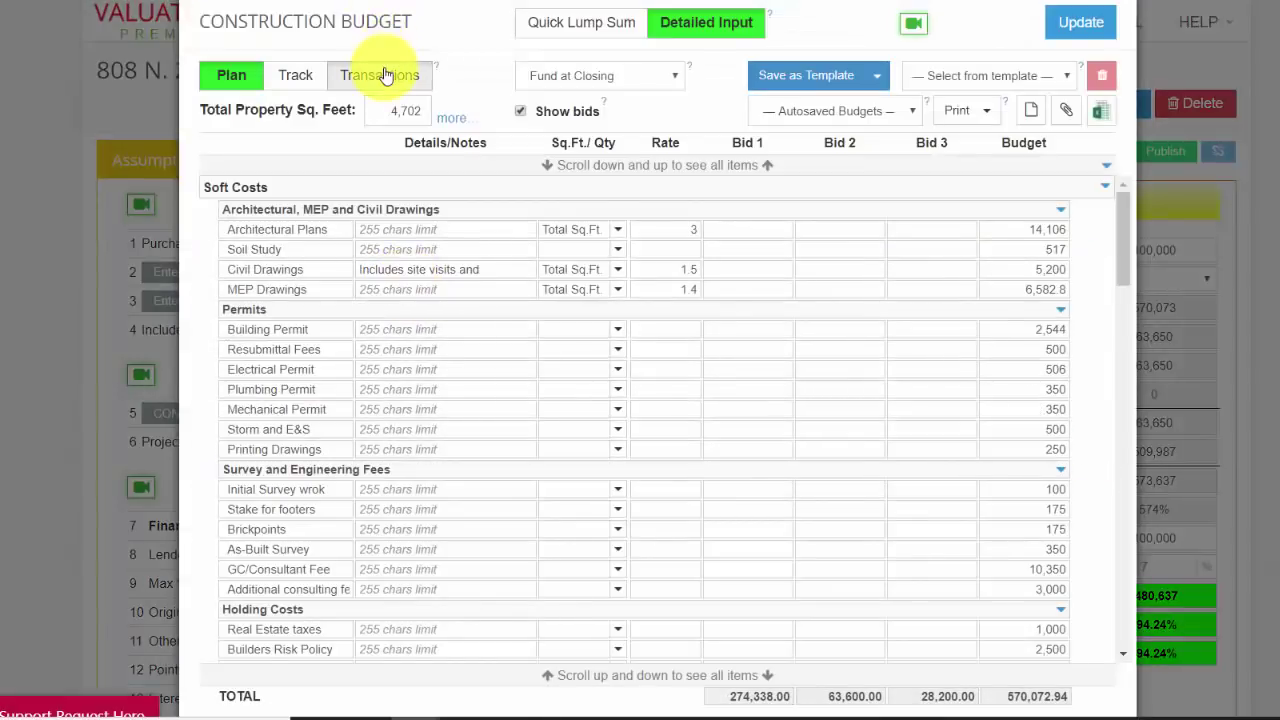
left_click(380, 76)
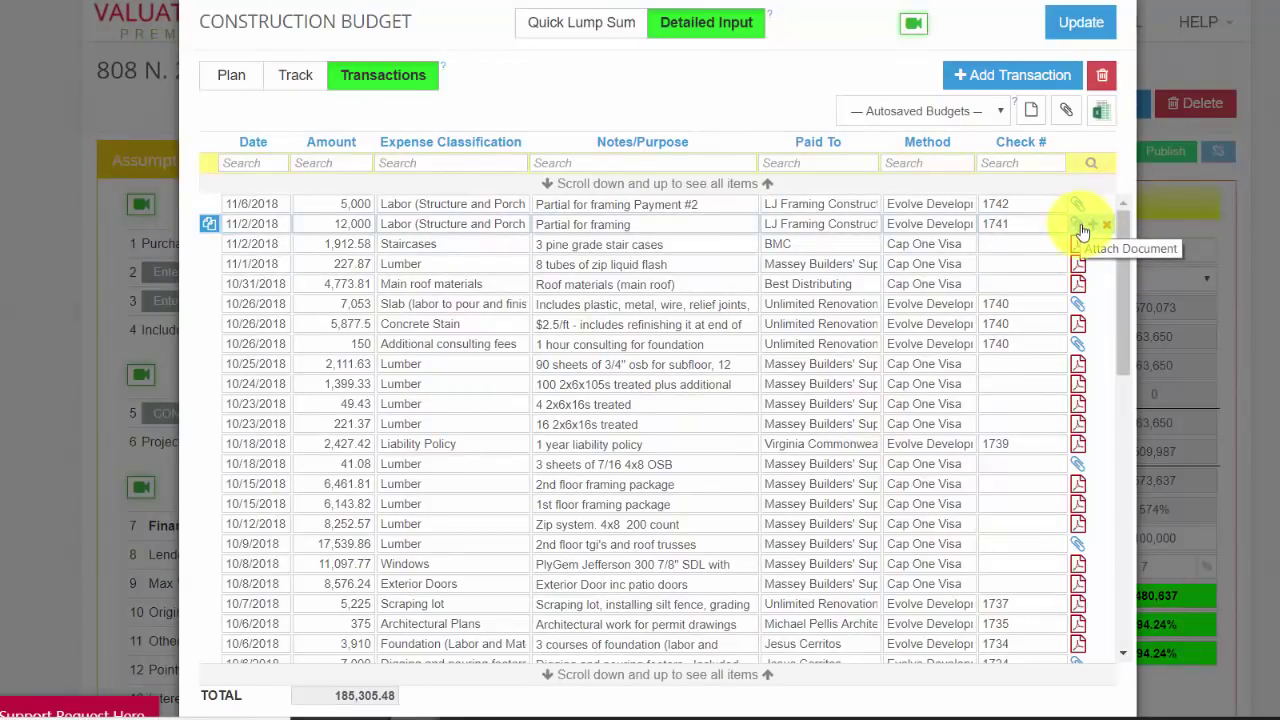
left_click(1065, 112)
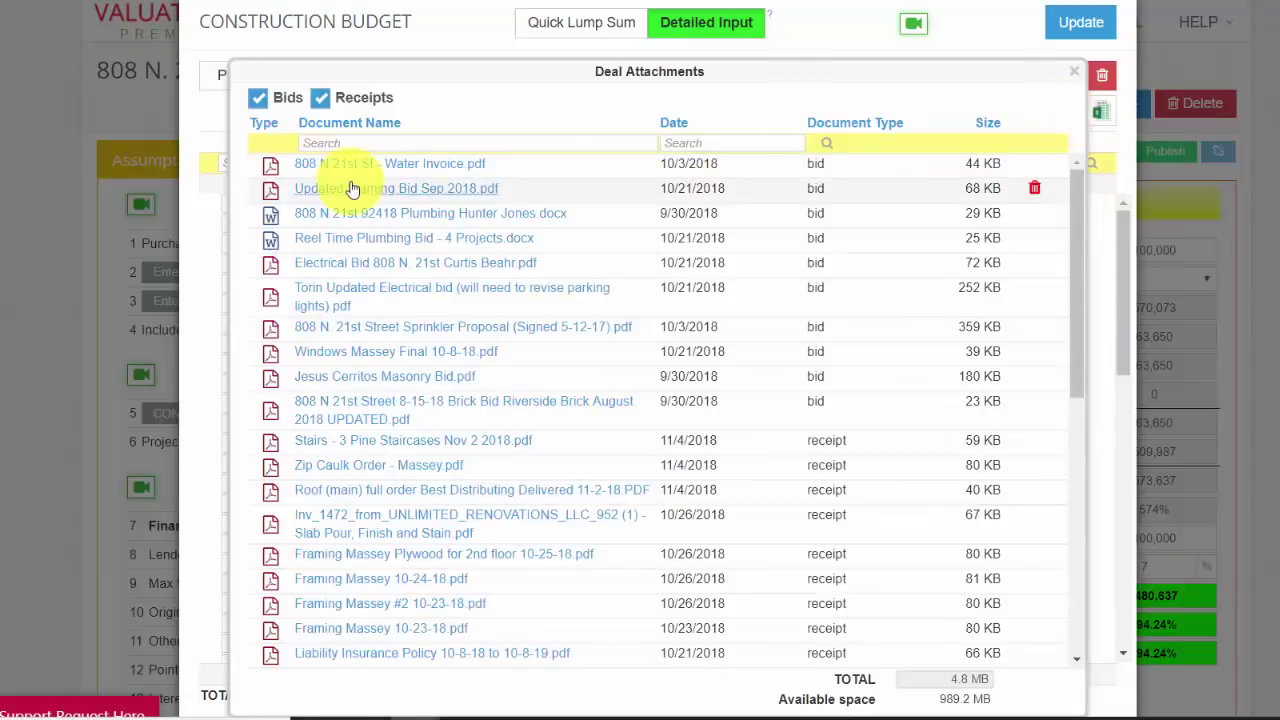
left_click(366, 142)
type("framing")
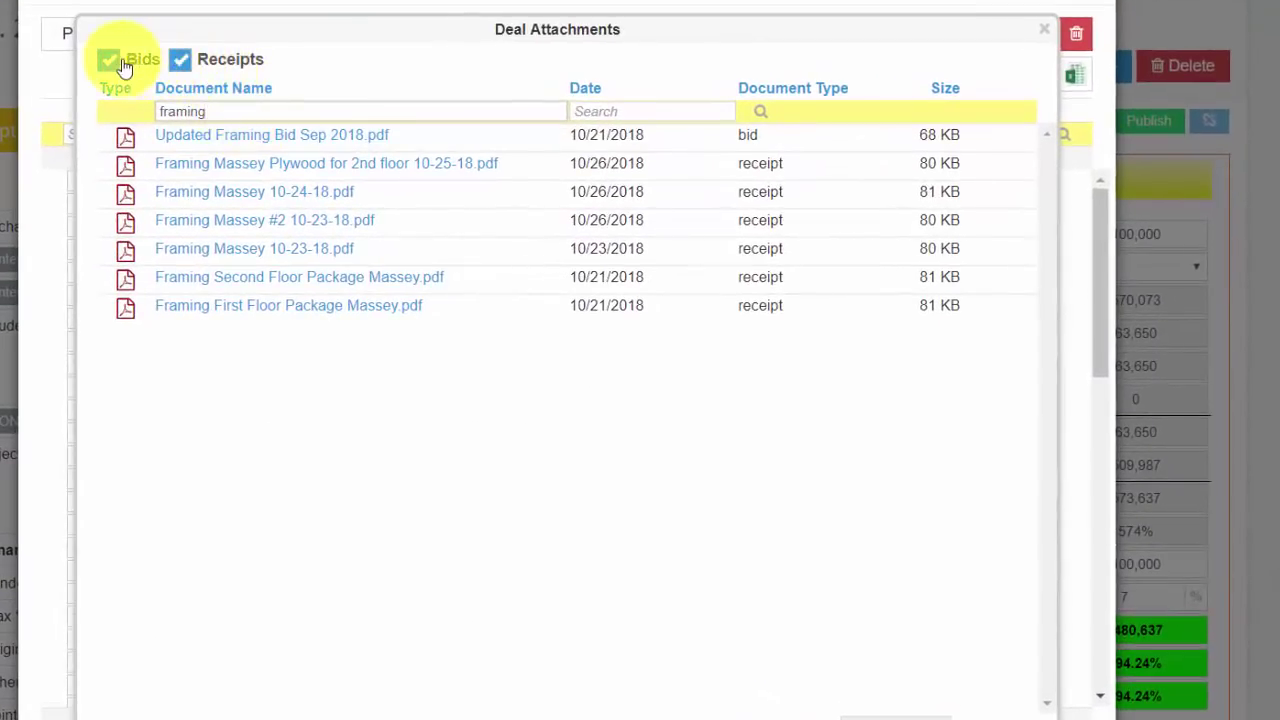
left_click(110, 61)
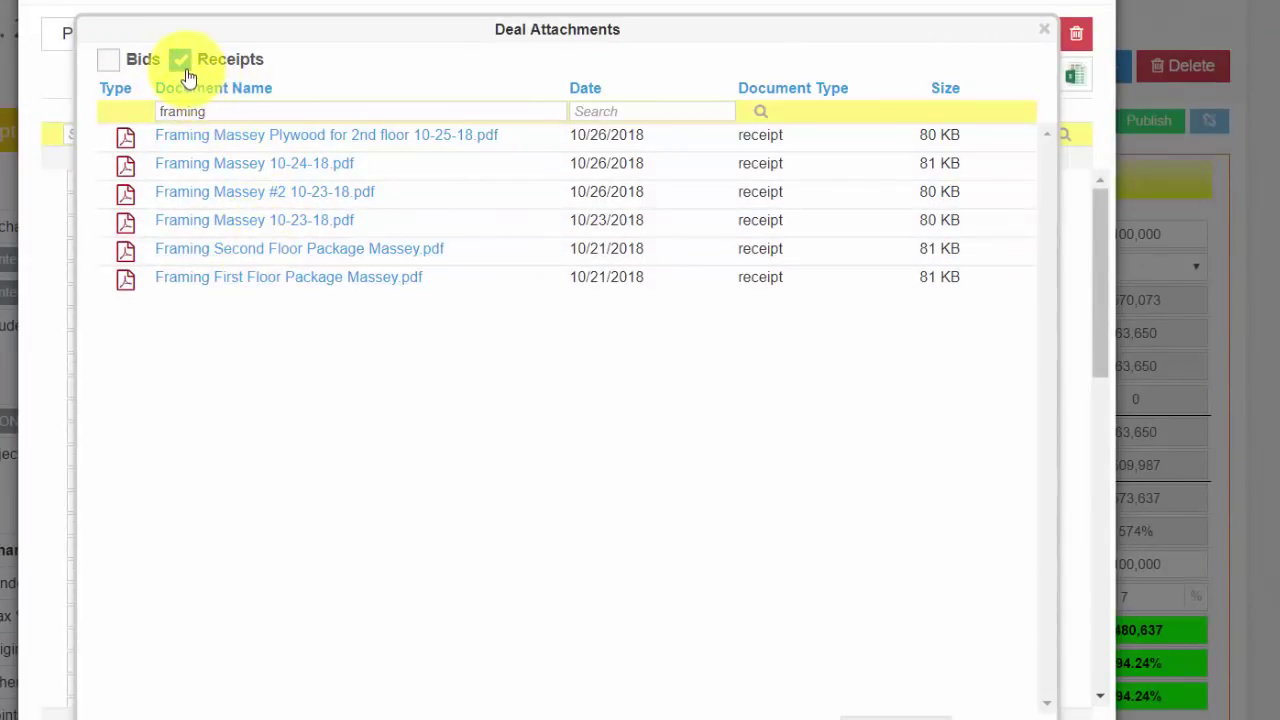
left_click(1044, 29)
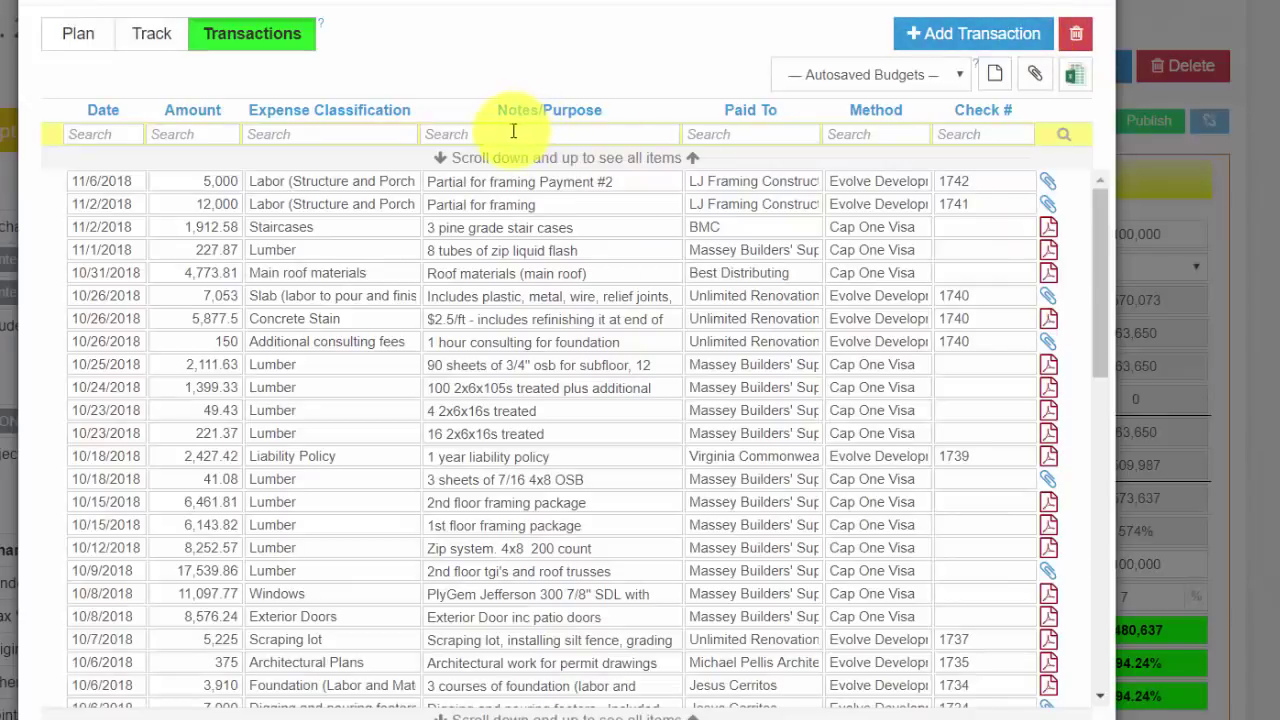
type("framin")
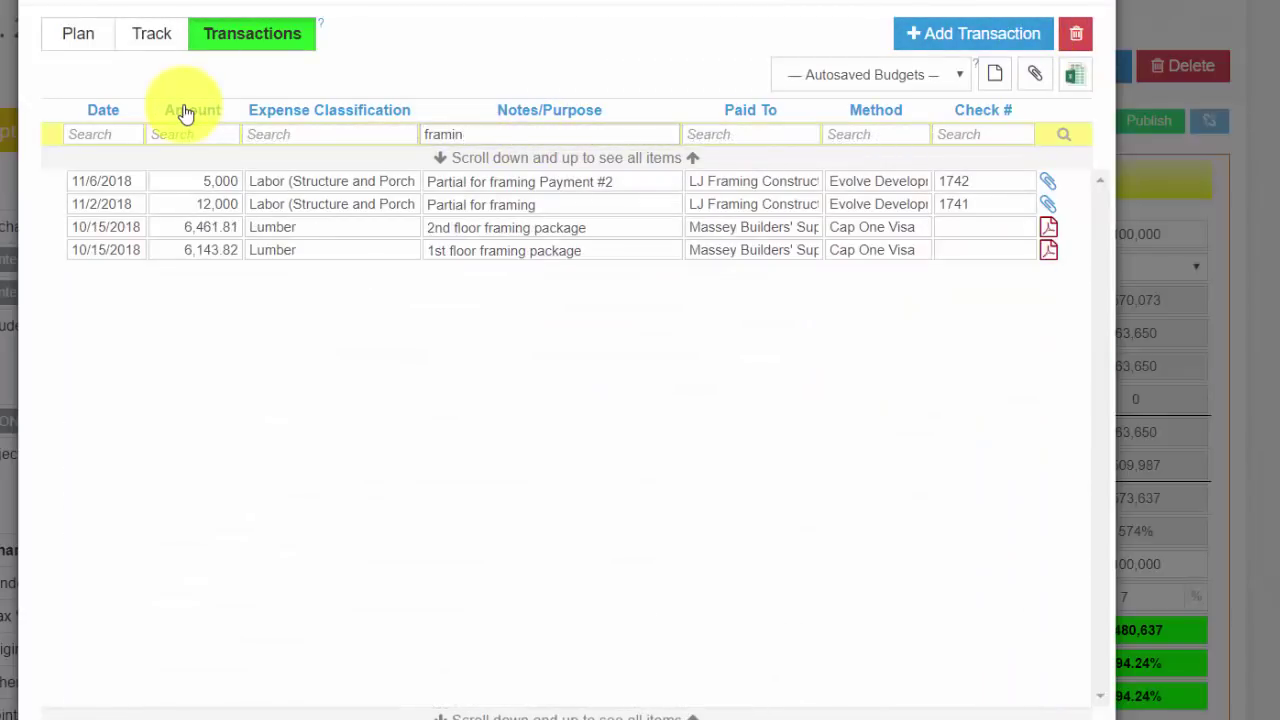
key("BackSpace")
key("BackSpace")
key("BackSpace")
key("BackSpace")
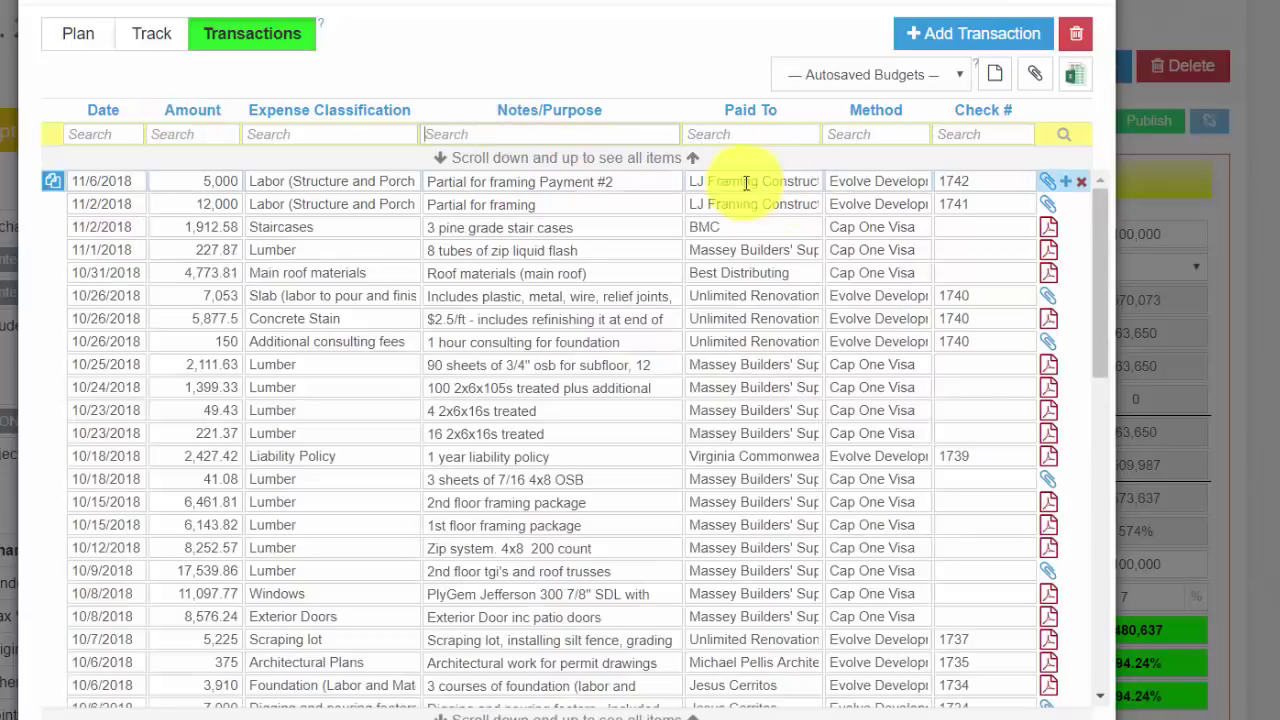
left_click(789, 134)
type("masse")
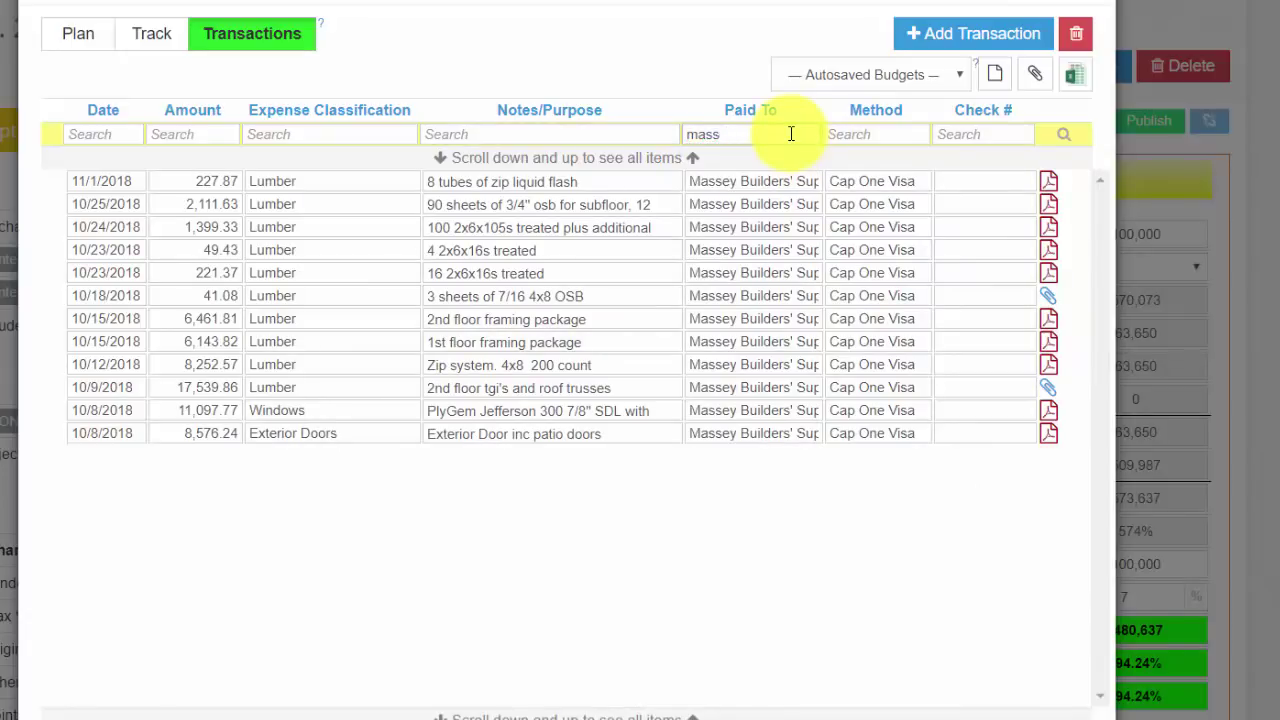
key("BackSpace")
key("BackSpace")
key("BackSpace")
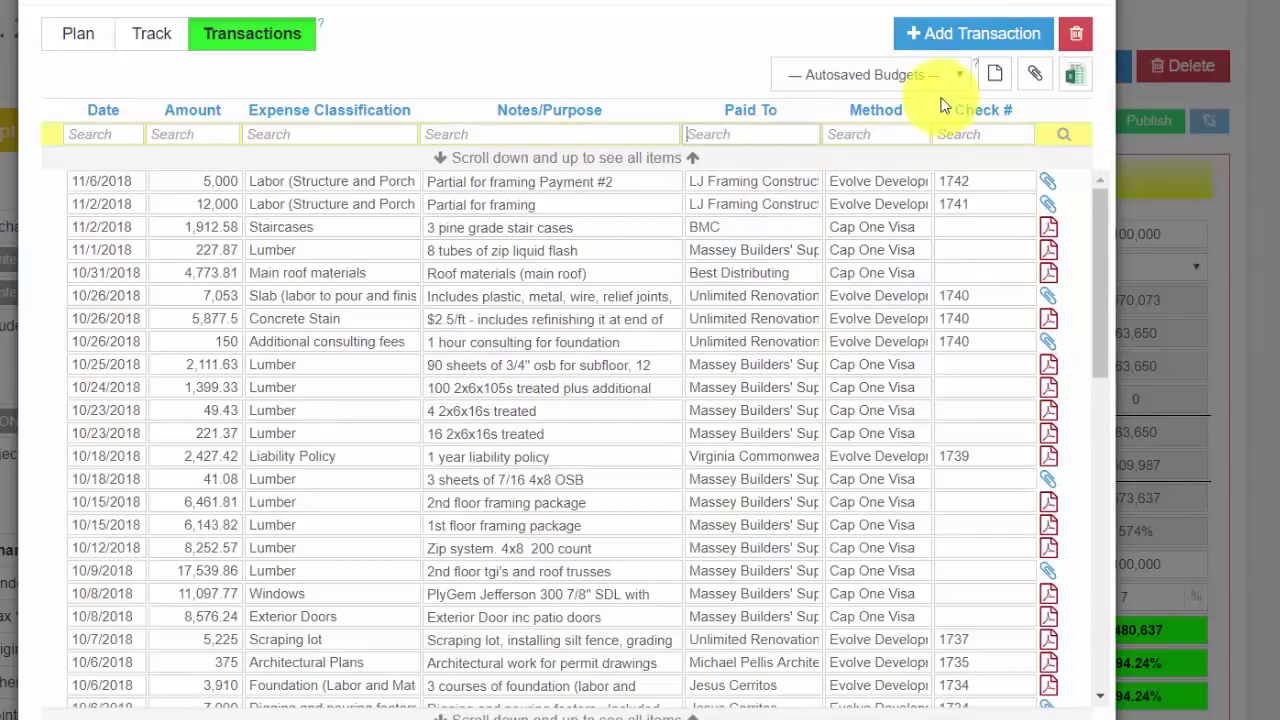
left_click(974, 133)
type("1740")
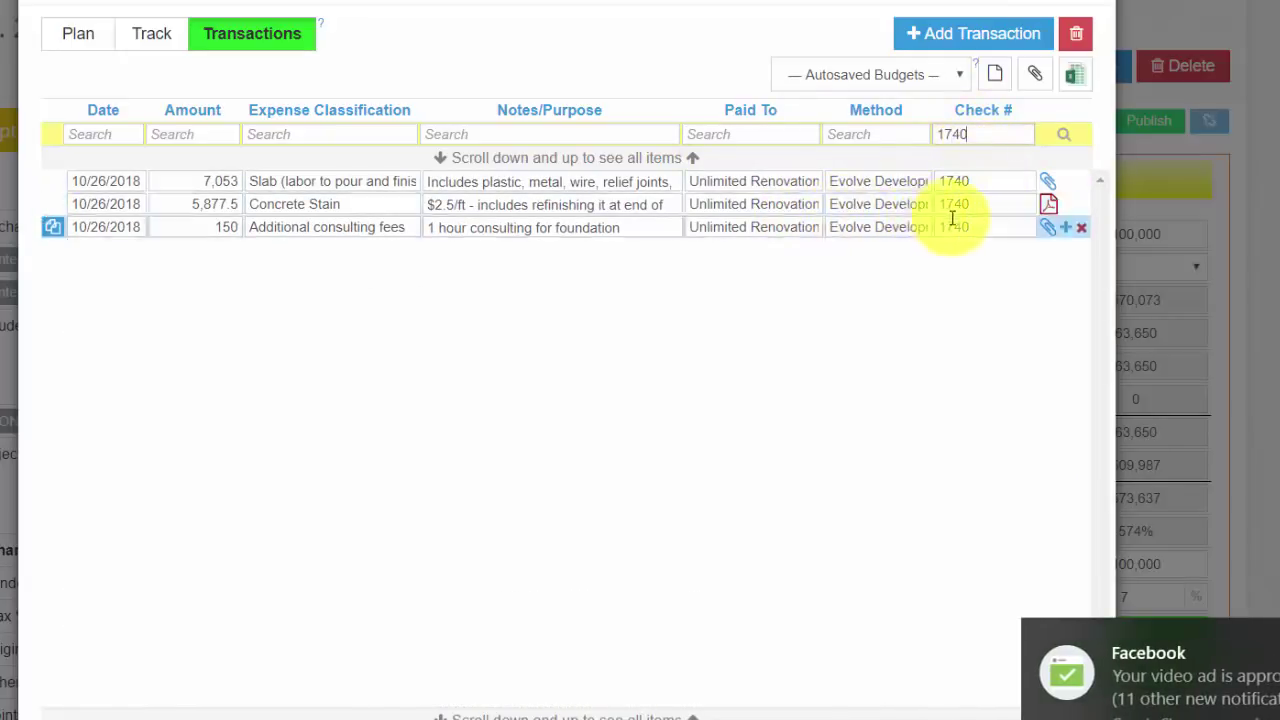
double_click(975, 135)
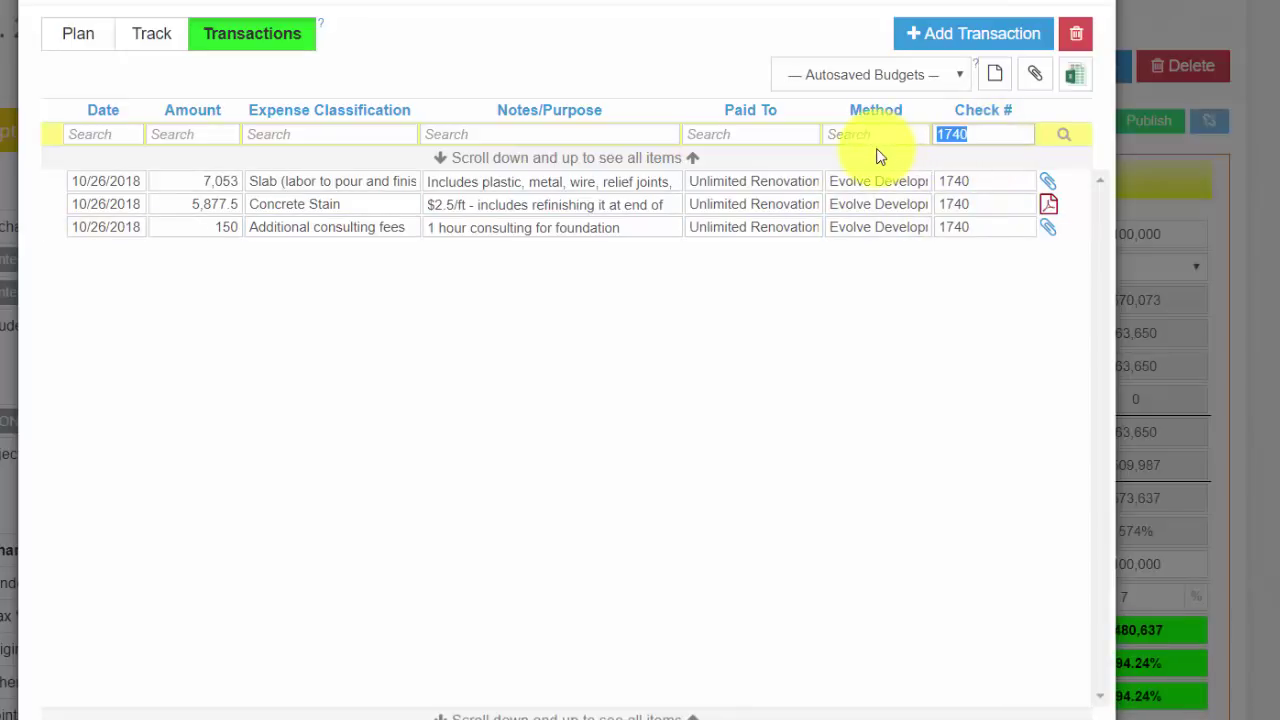
key("BackSpace")
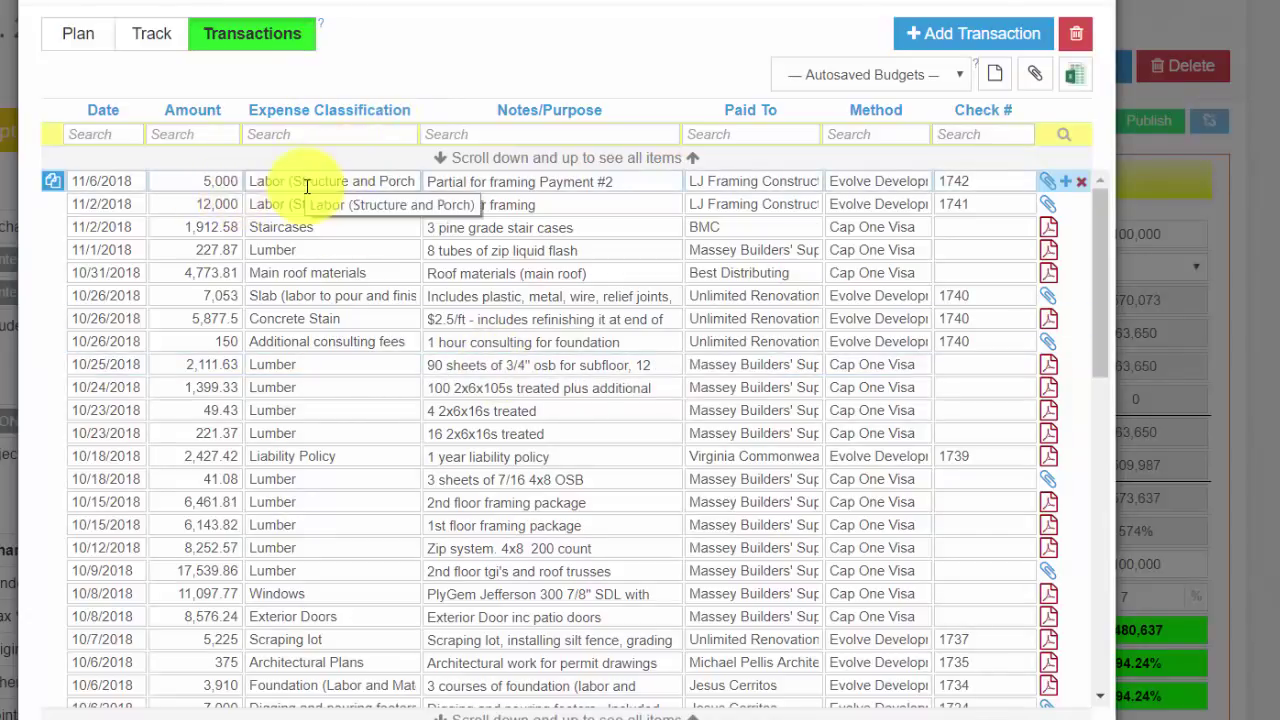
left_click(932, 45)
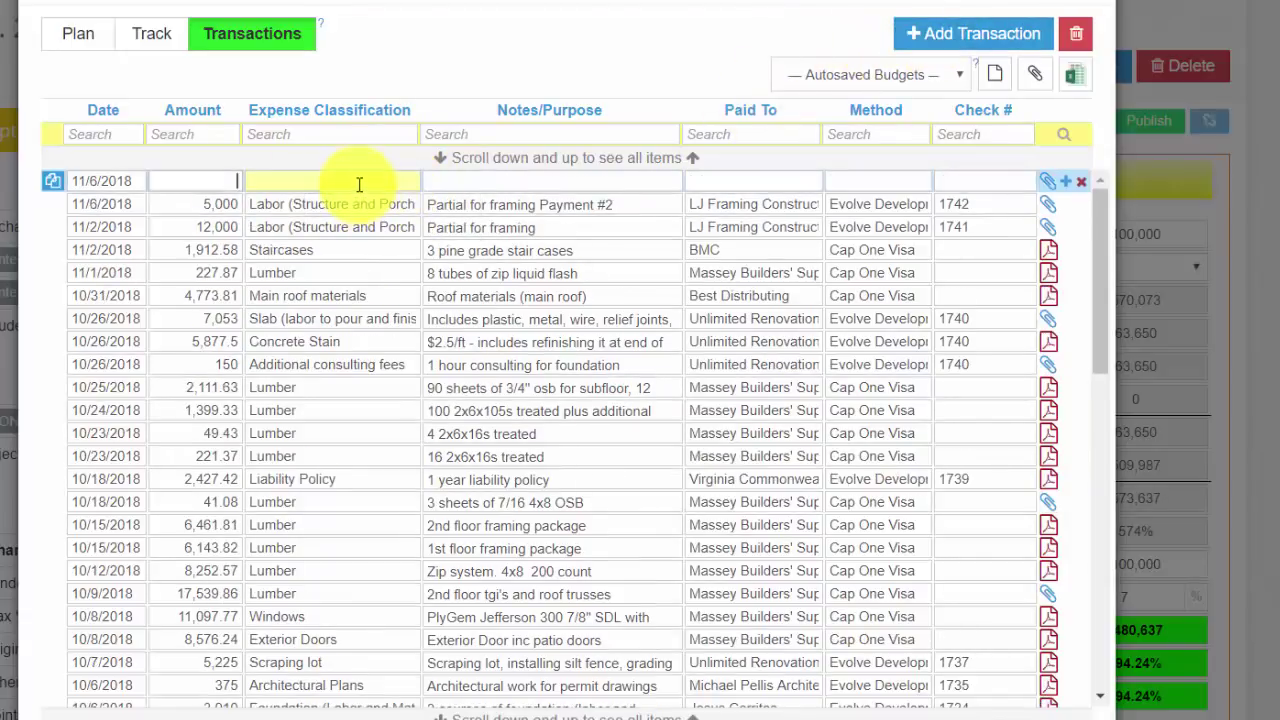
left_click(359, 184)
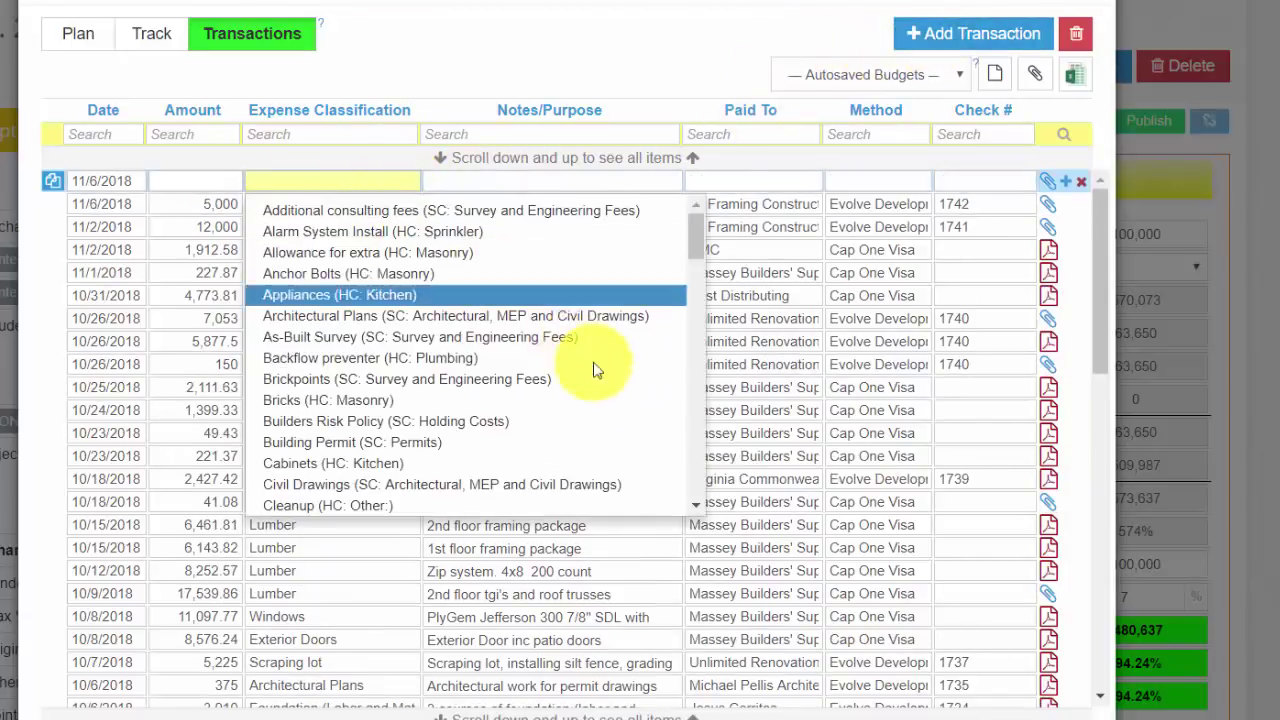
scroll(691, 502, "down", 8)
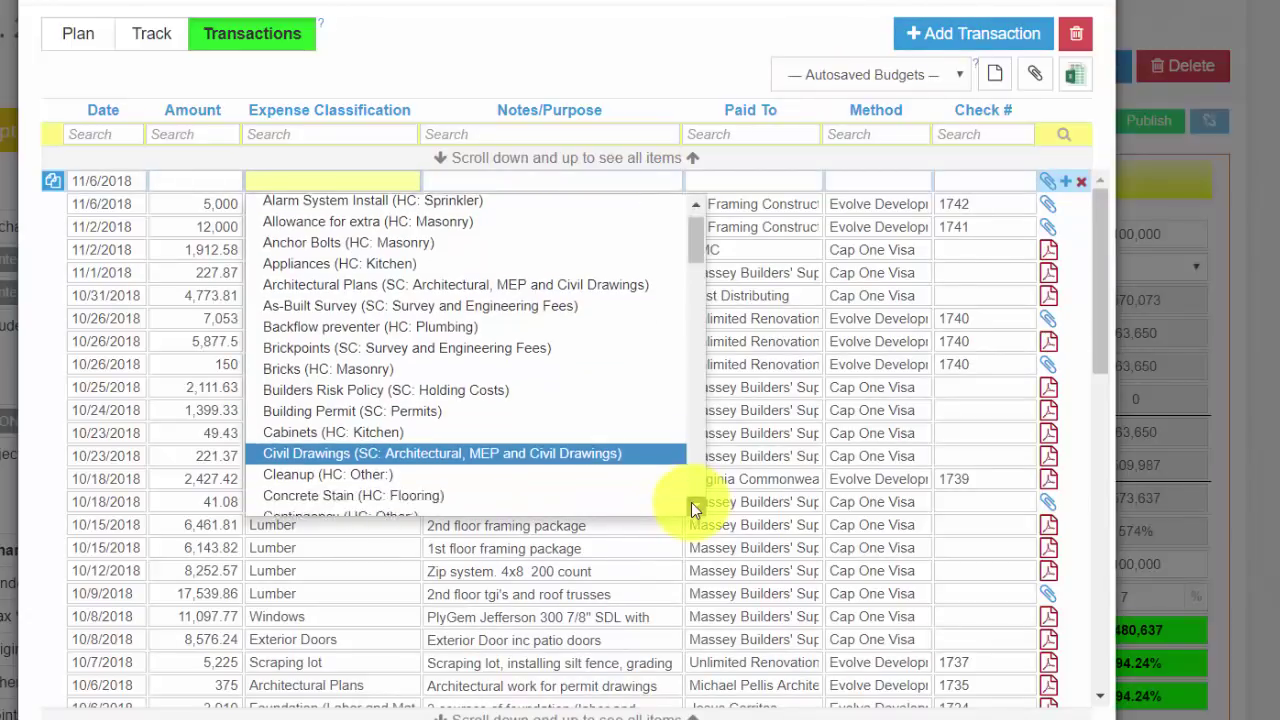
scroll(691, 502, "down", 9)
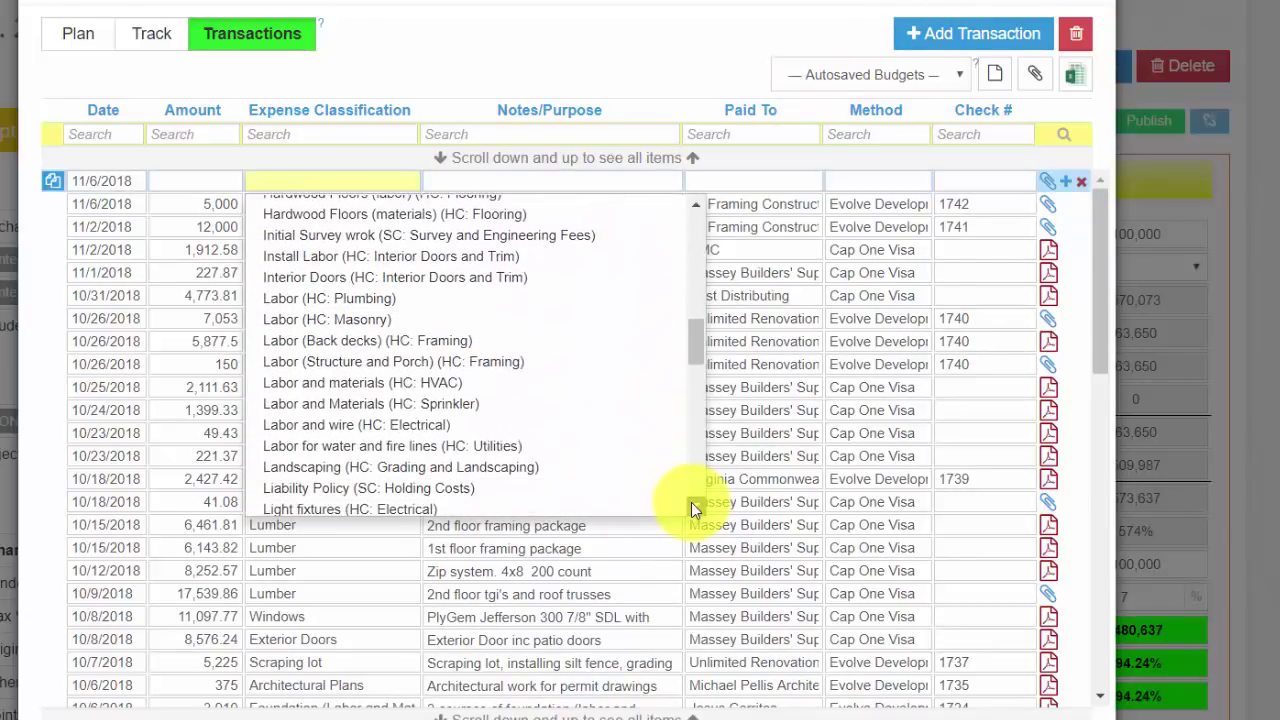
scroll(691, 502, "down", 2)
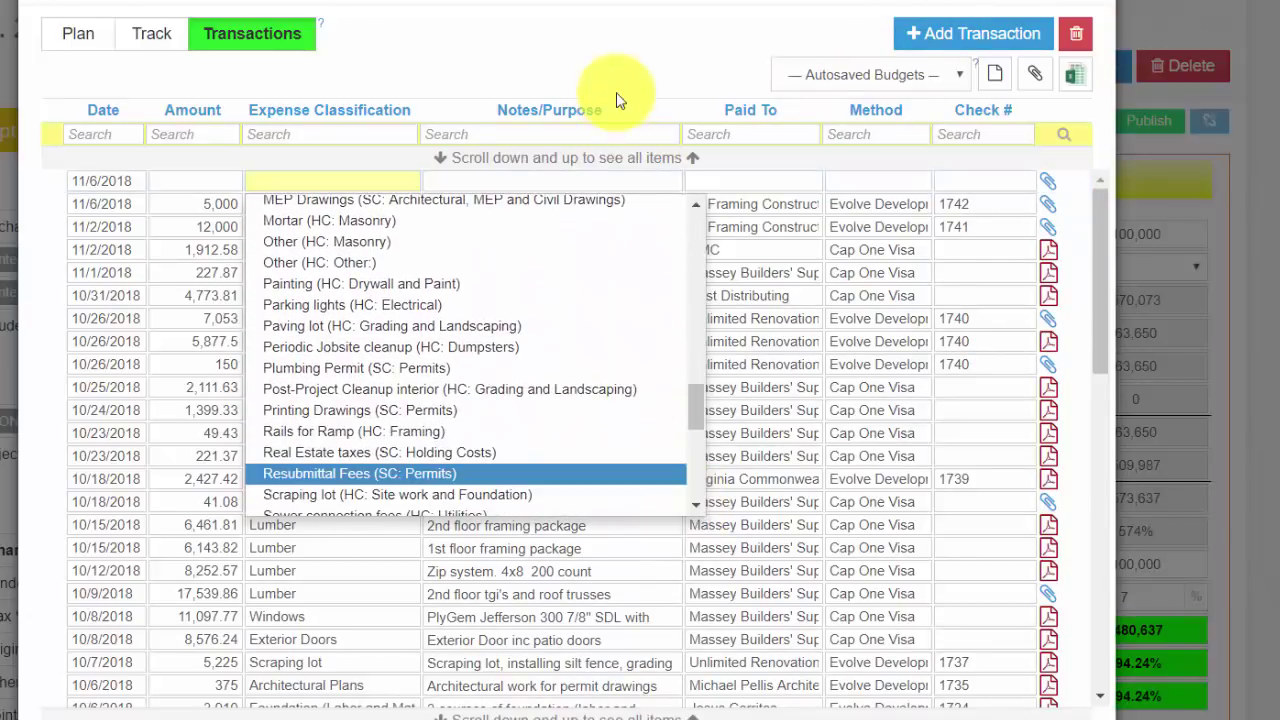
left_click(604, 58)
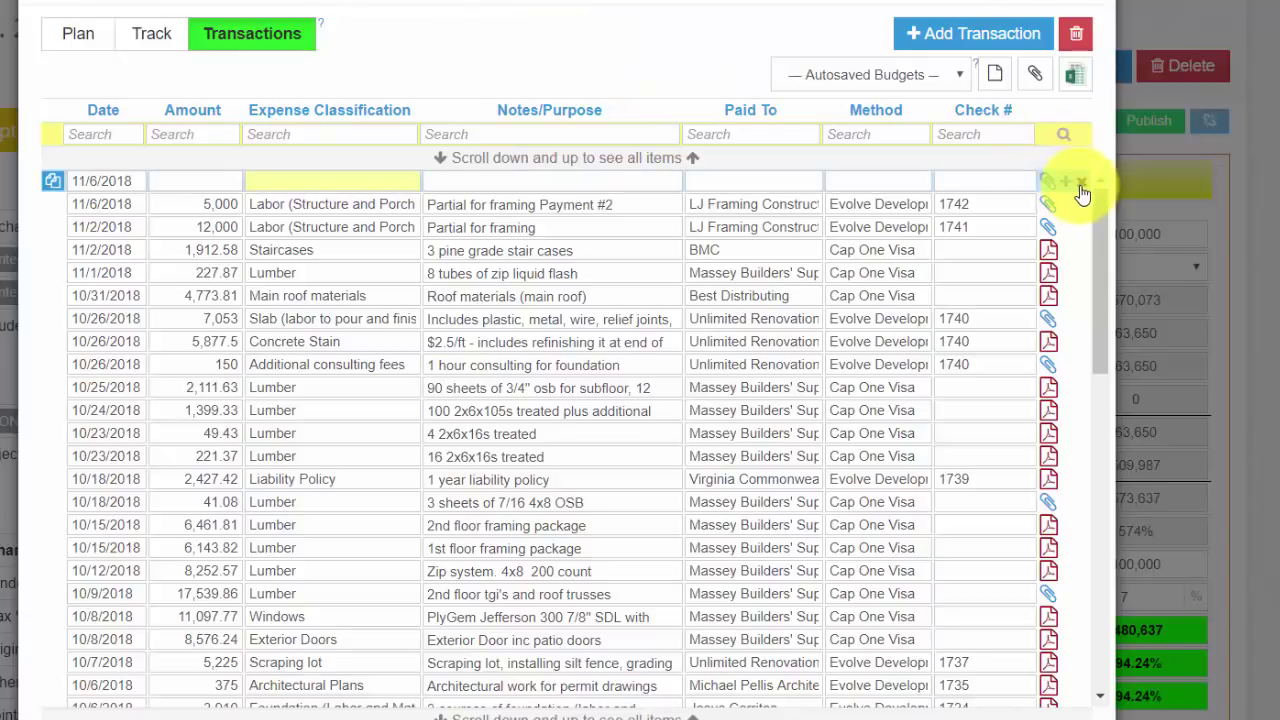
left_click(1084, 189)
left_click(537, 484)
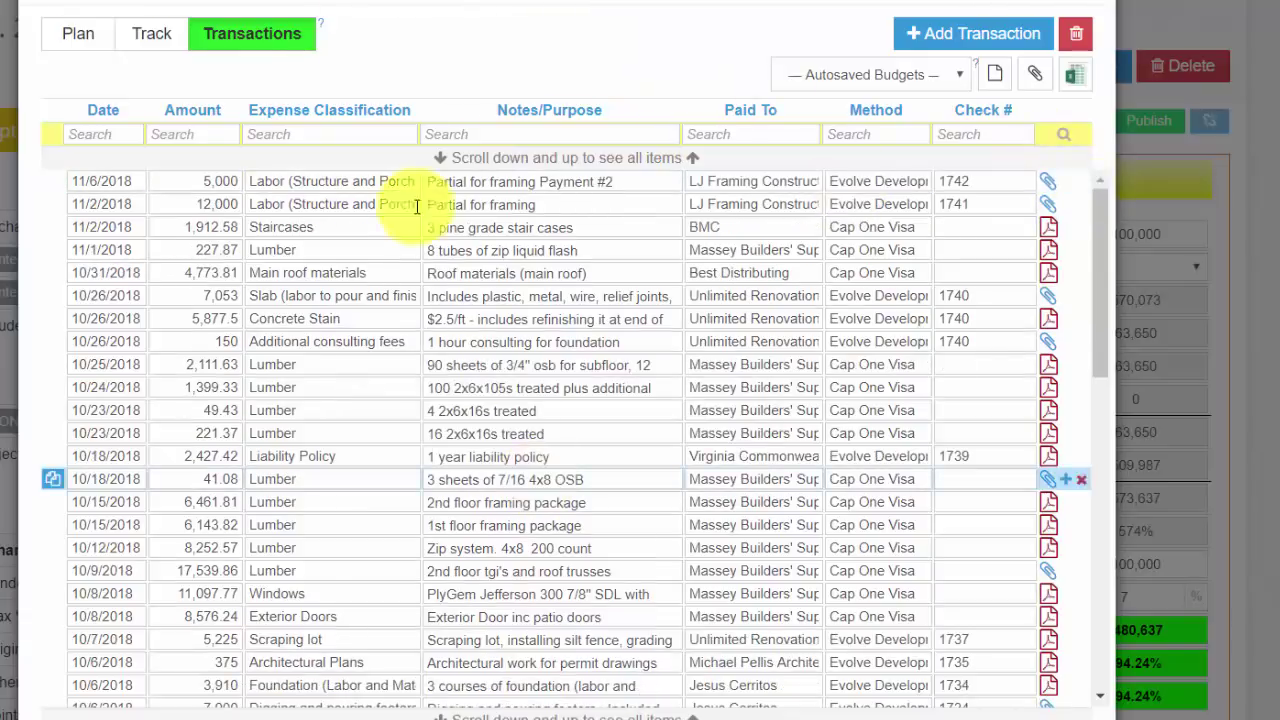
Step: Show the budget-vs-actual Track view and toggle the Hide $/ft option
left_click(153, 40)
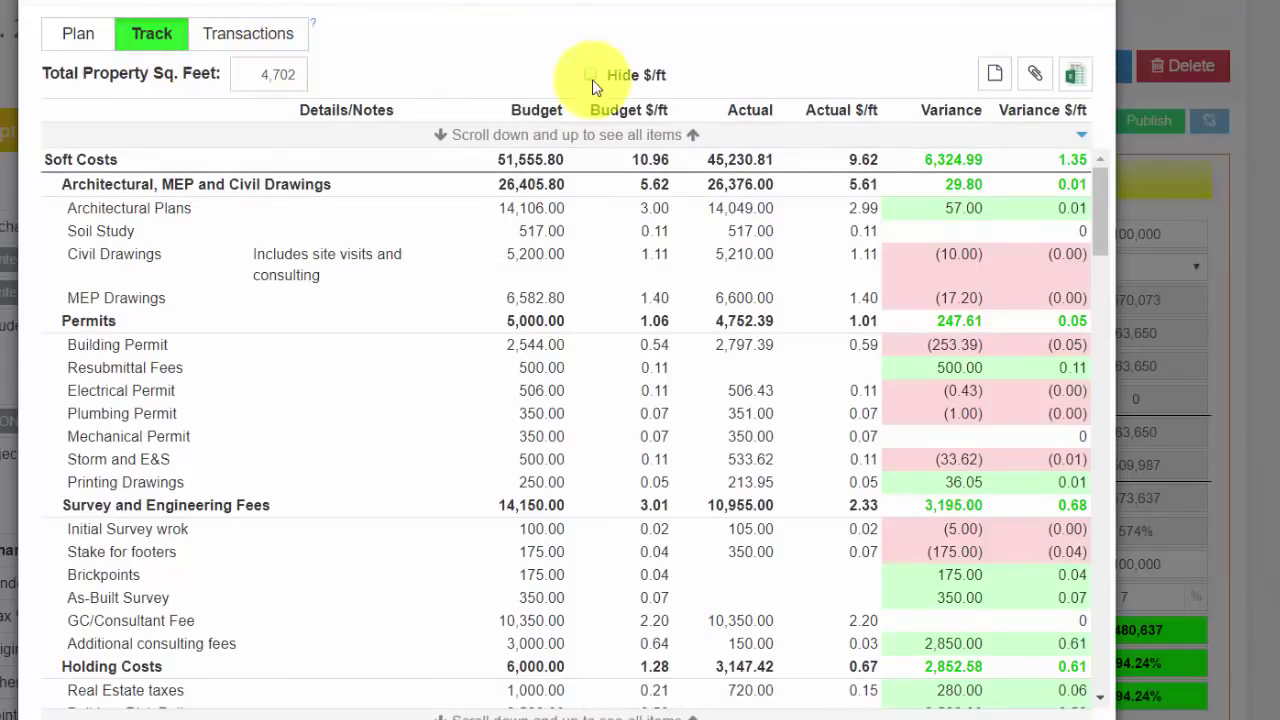
left_click(591, 76)
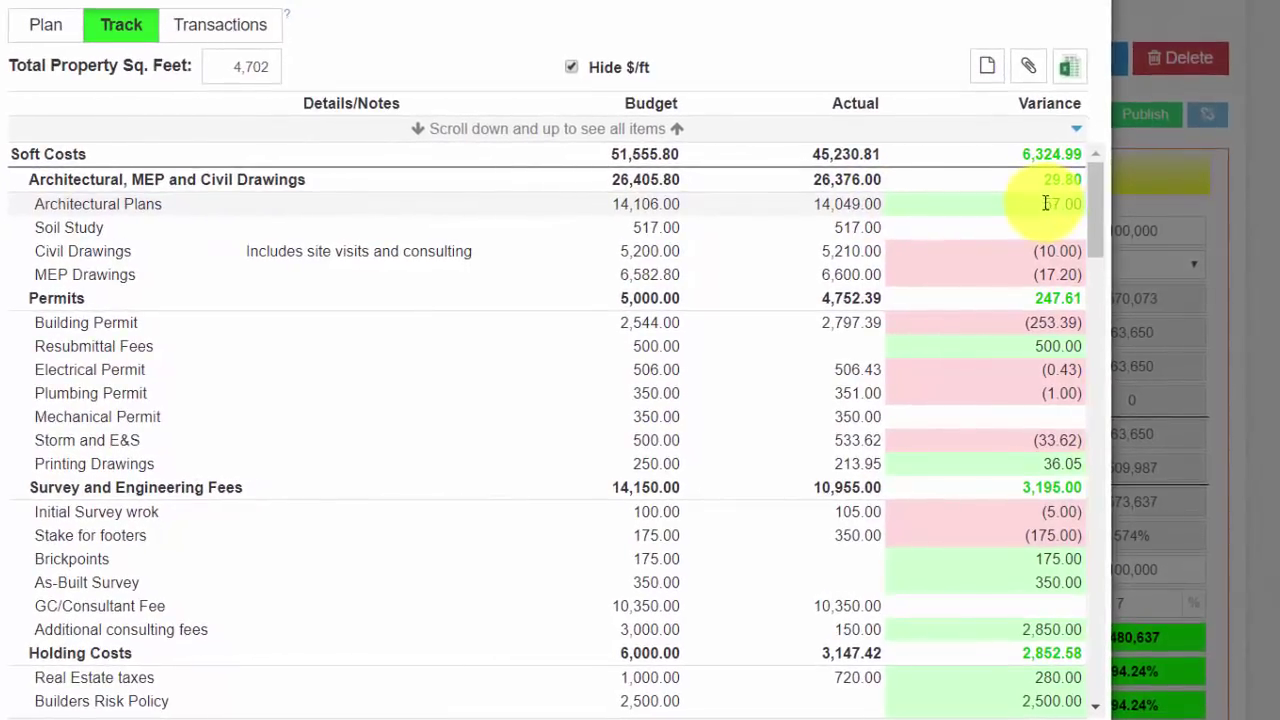
left_click_drag(1045, 203, 1077, 203)
left_click(1030, 201)
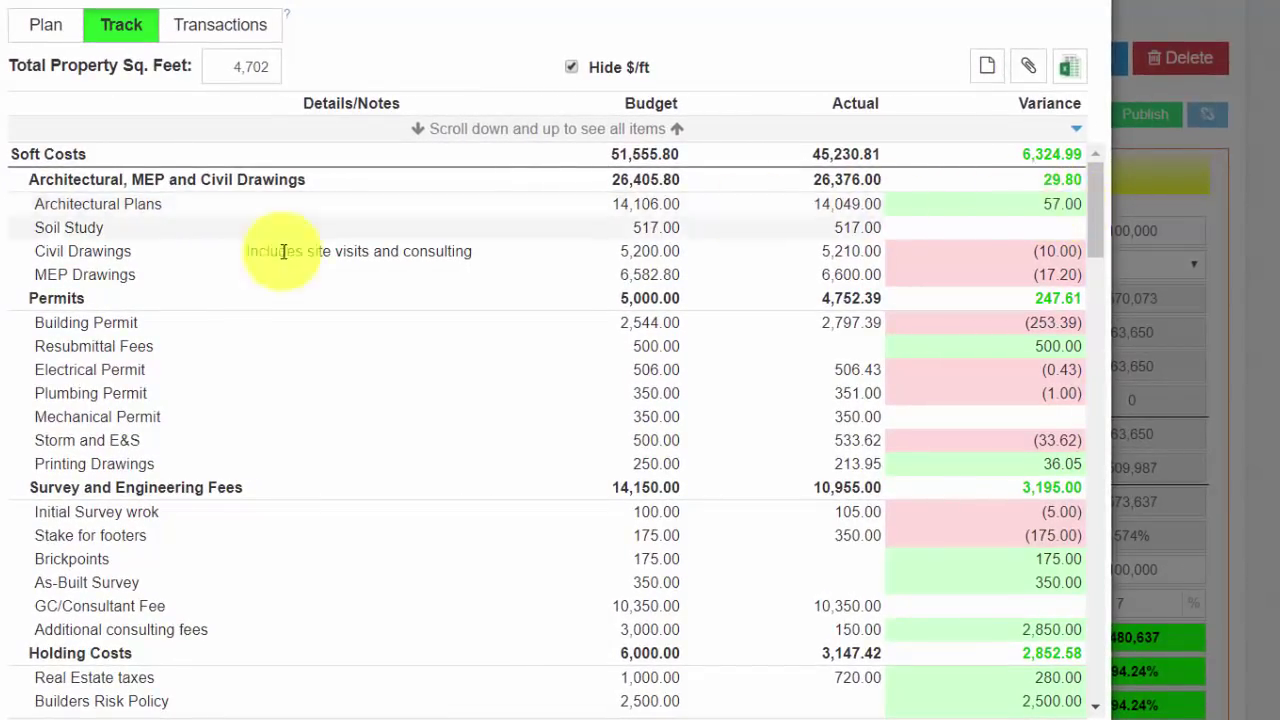
Step: Inspect the Architectural Plans transactions, then collapse all categories to Soft, Hard and Unspecified totals
left_click(110, 210)
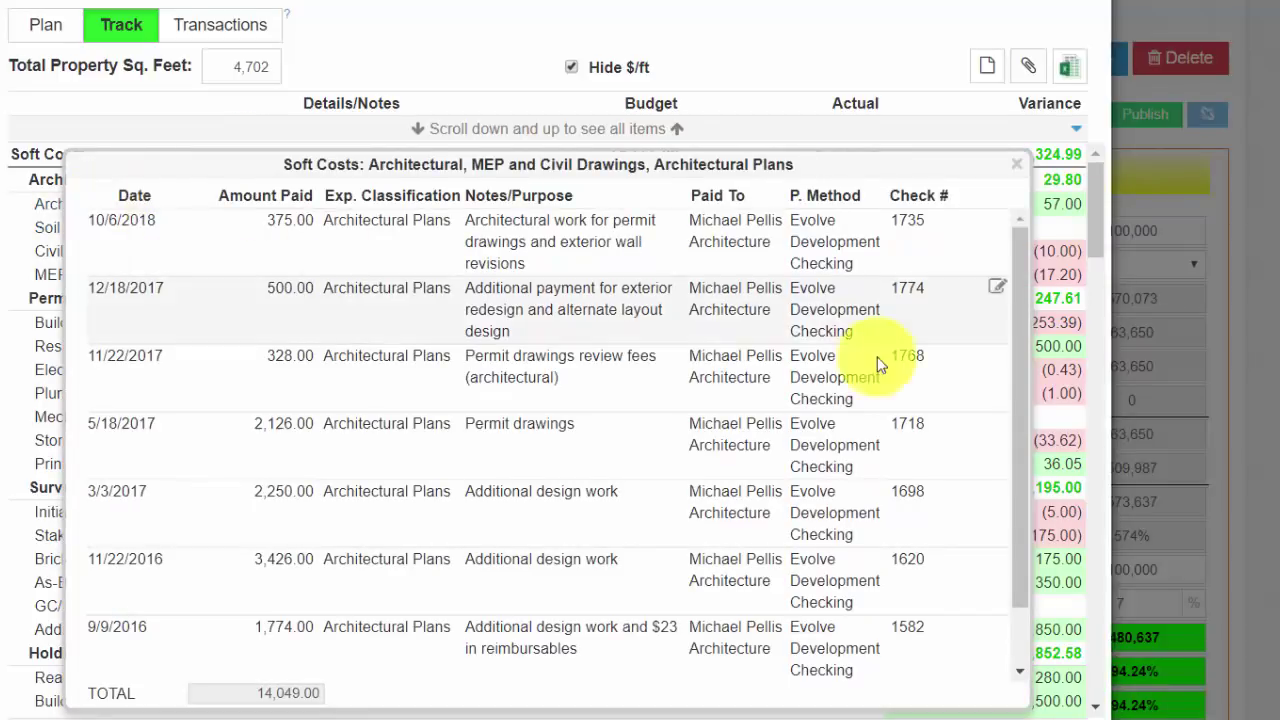
left_click_drag(1016, 352, 994, 217)
key("Escape")
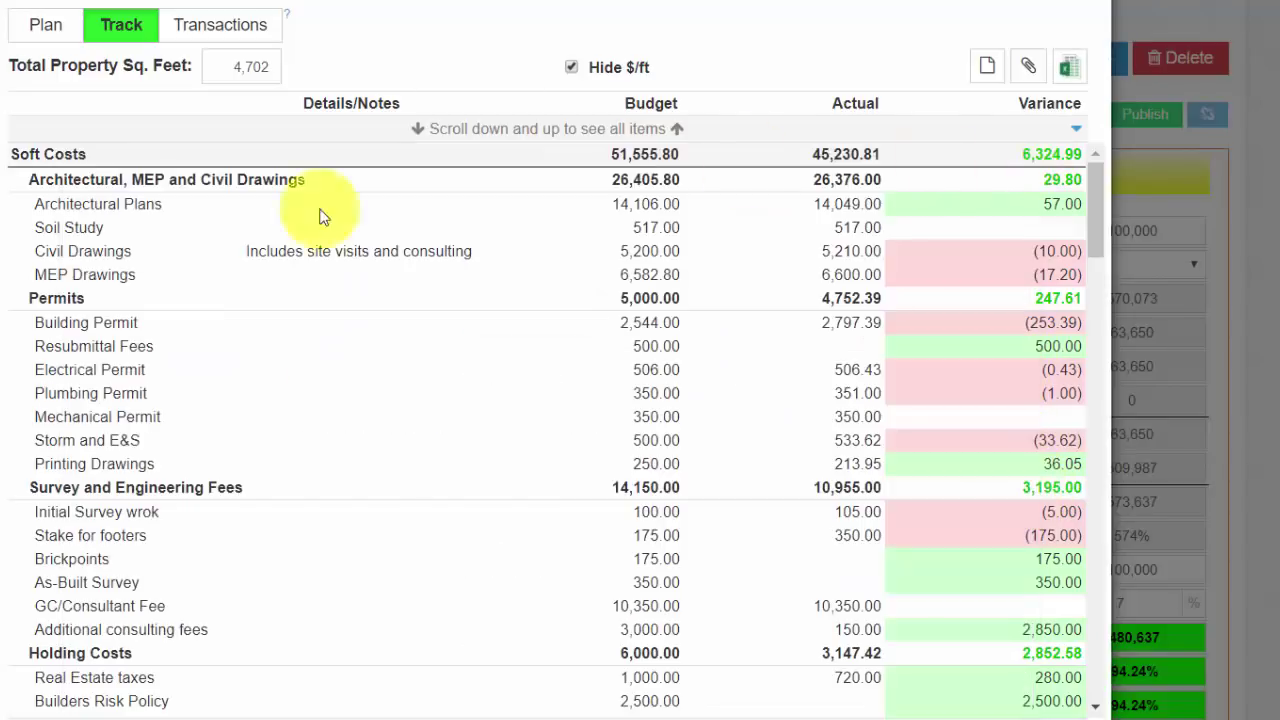
left_click_drag(1096, 190, 1094, 282)
left_click(1095, 196)
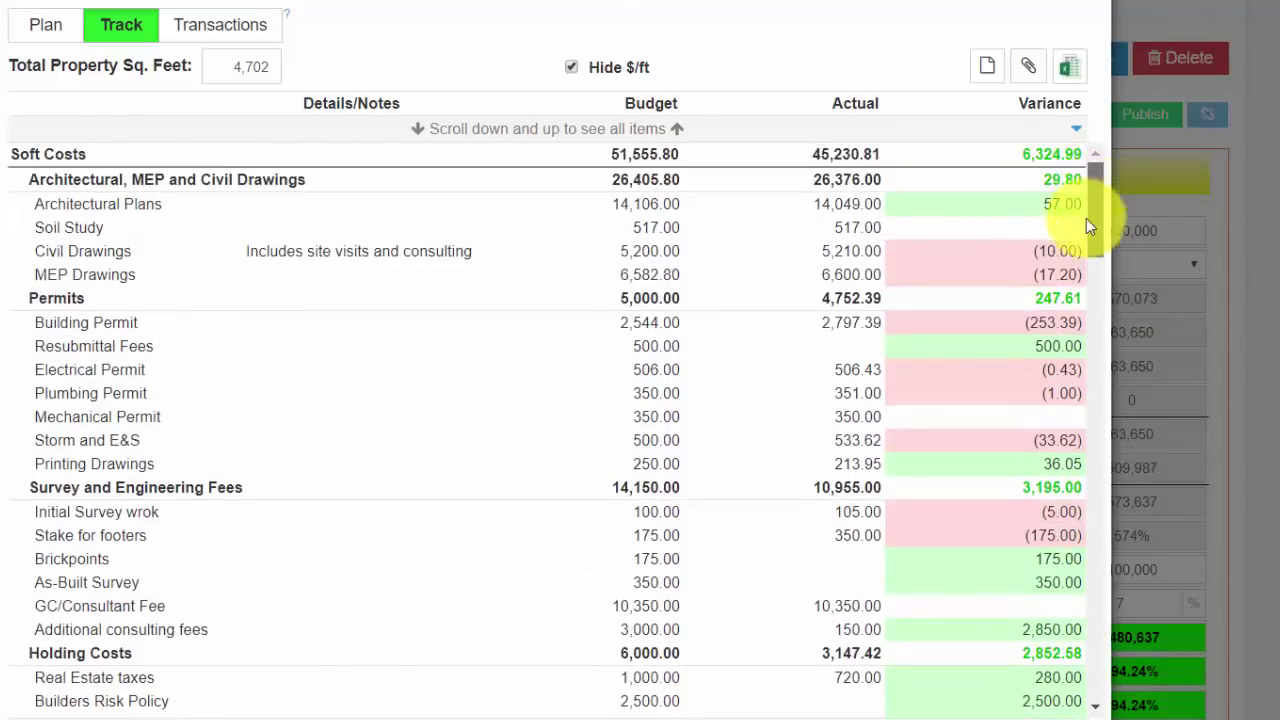
left_click(1075, 133)
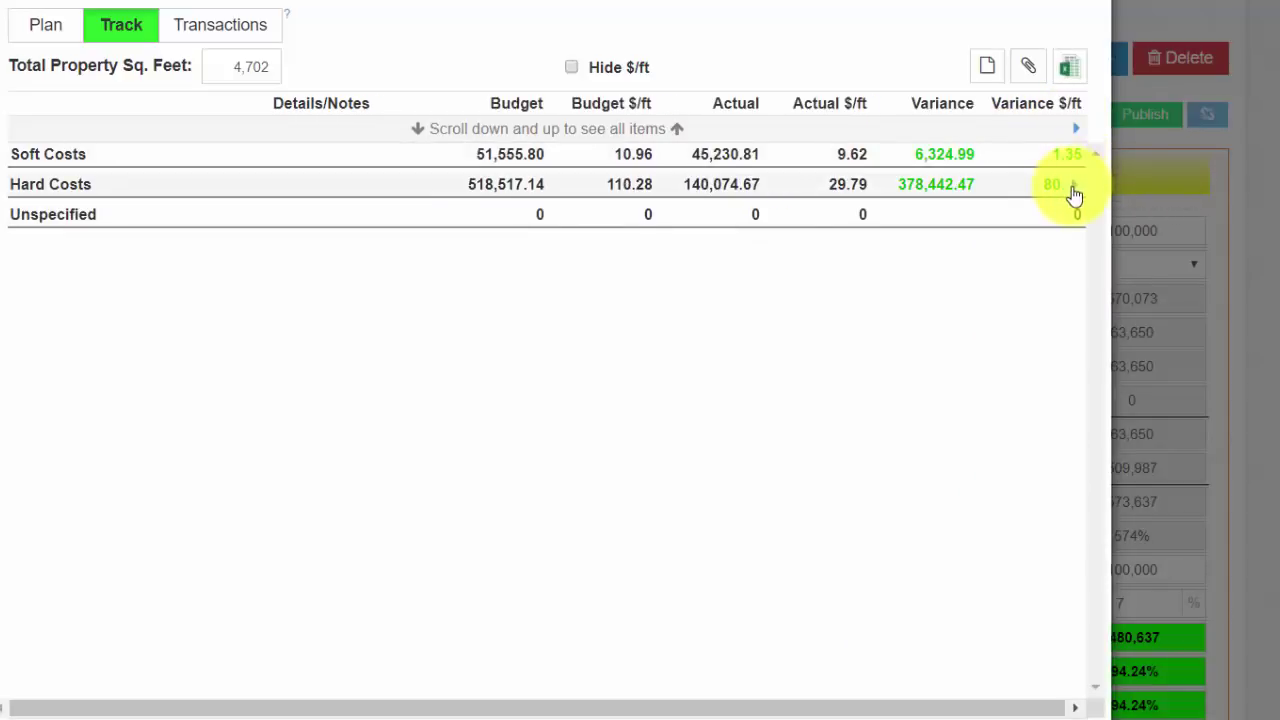
Step: Expand Hard Costs, expand and refold Framing, and highlight the 570,072.94 budget total
left_click(1075, 190)
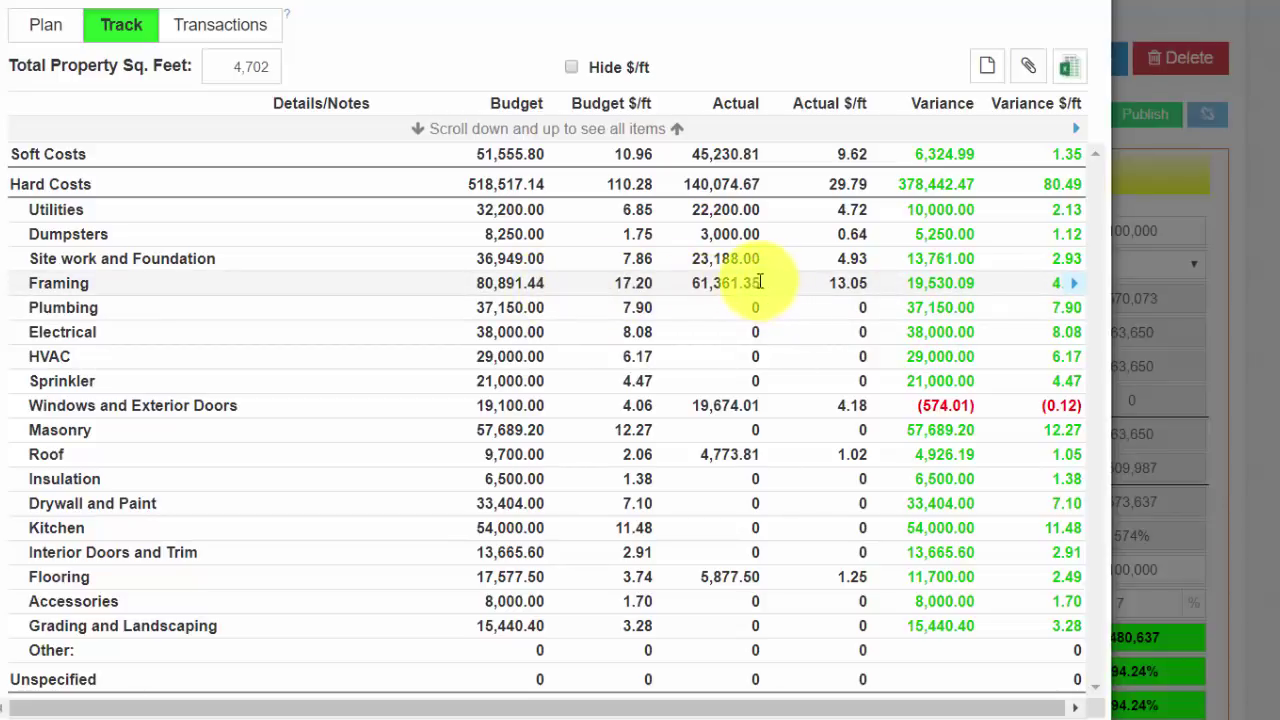
left_click(1066, 283)
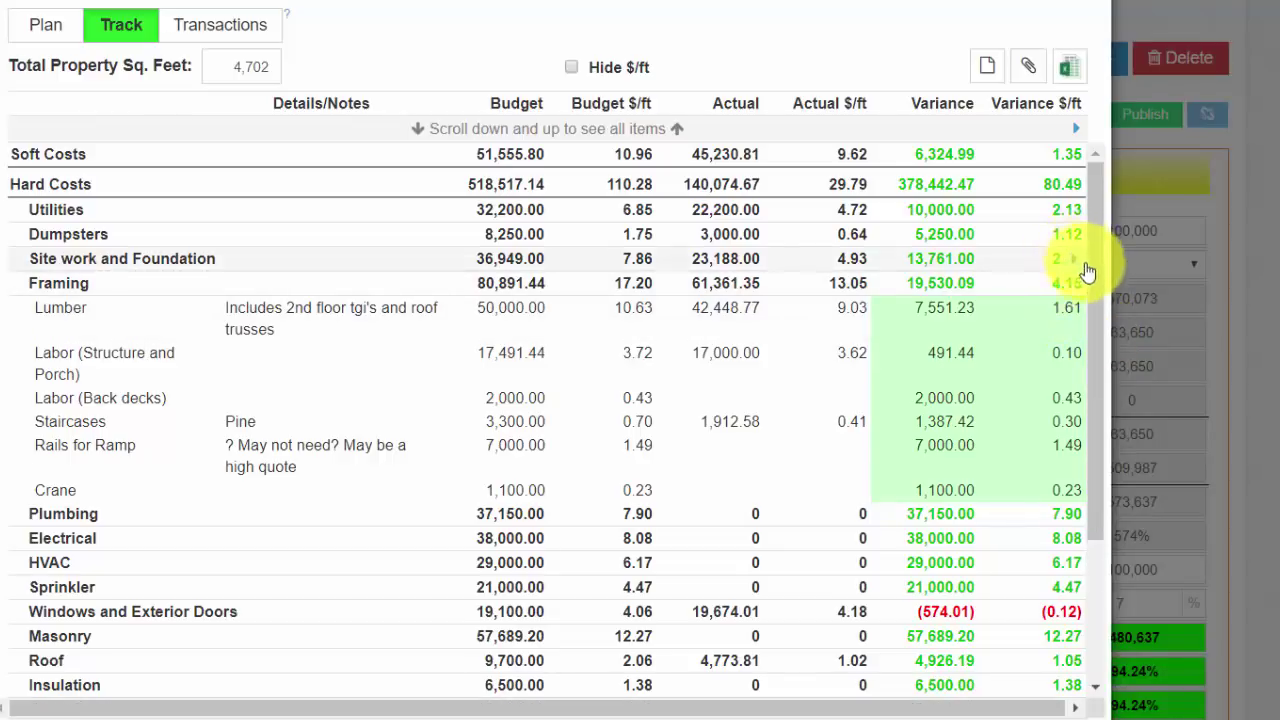
left_click(1076, 288)
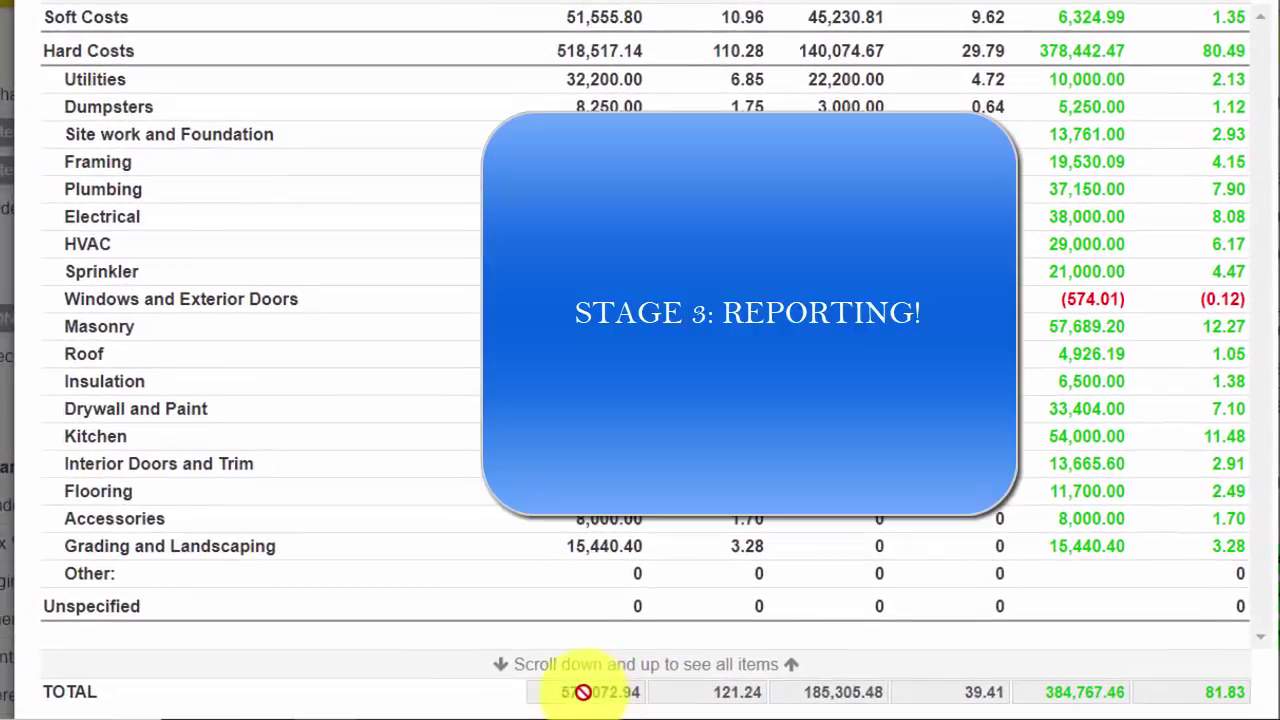
left_click_drag(562, 691, 657, 690)
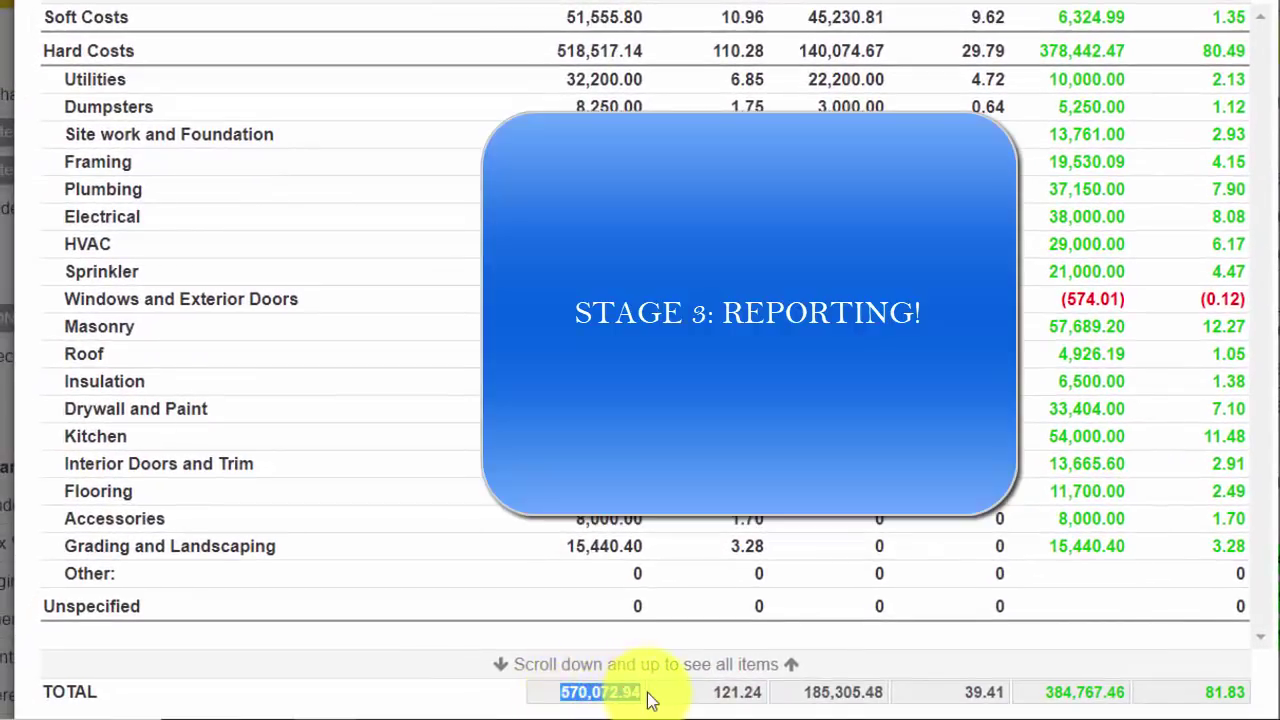
Step: Highlight the 185,305.48 actual total, then open the Windows and Exterior Doors transactions for editing
left_click_drag(801, 688, 1124, 688)
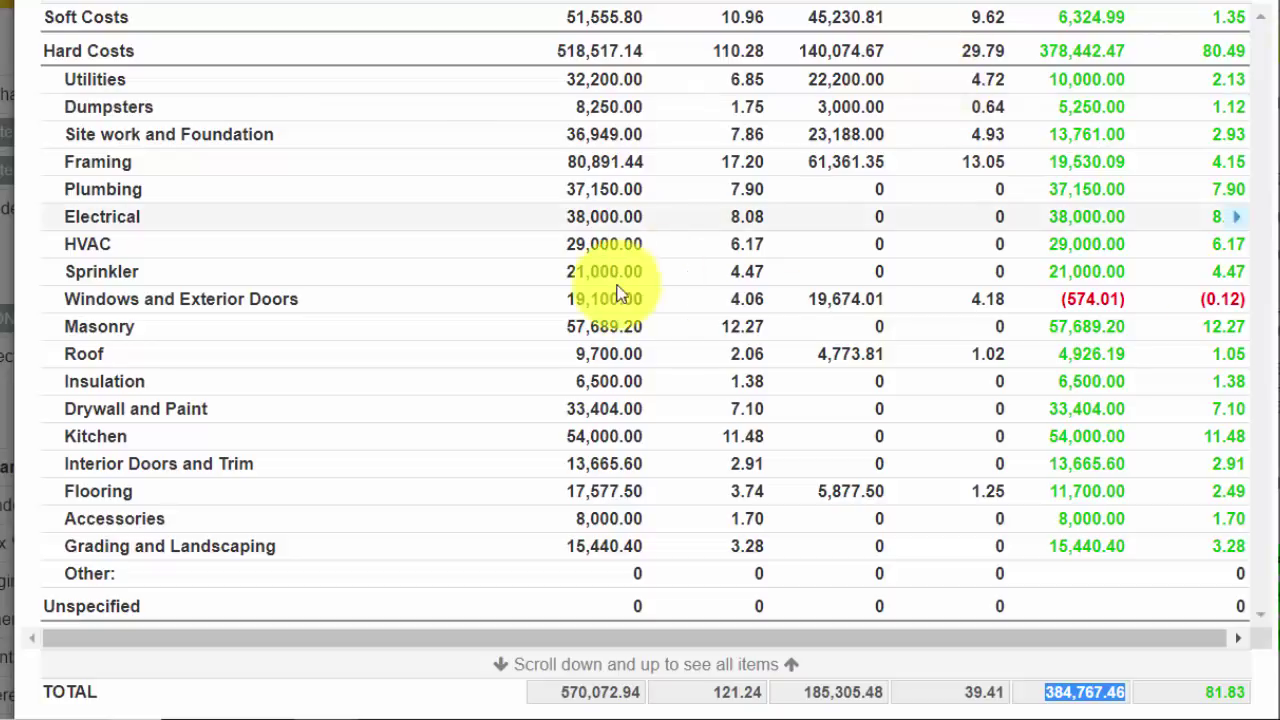
left_click(196, 305)
left_click(196, 300)
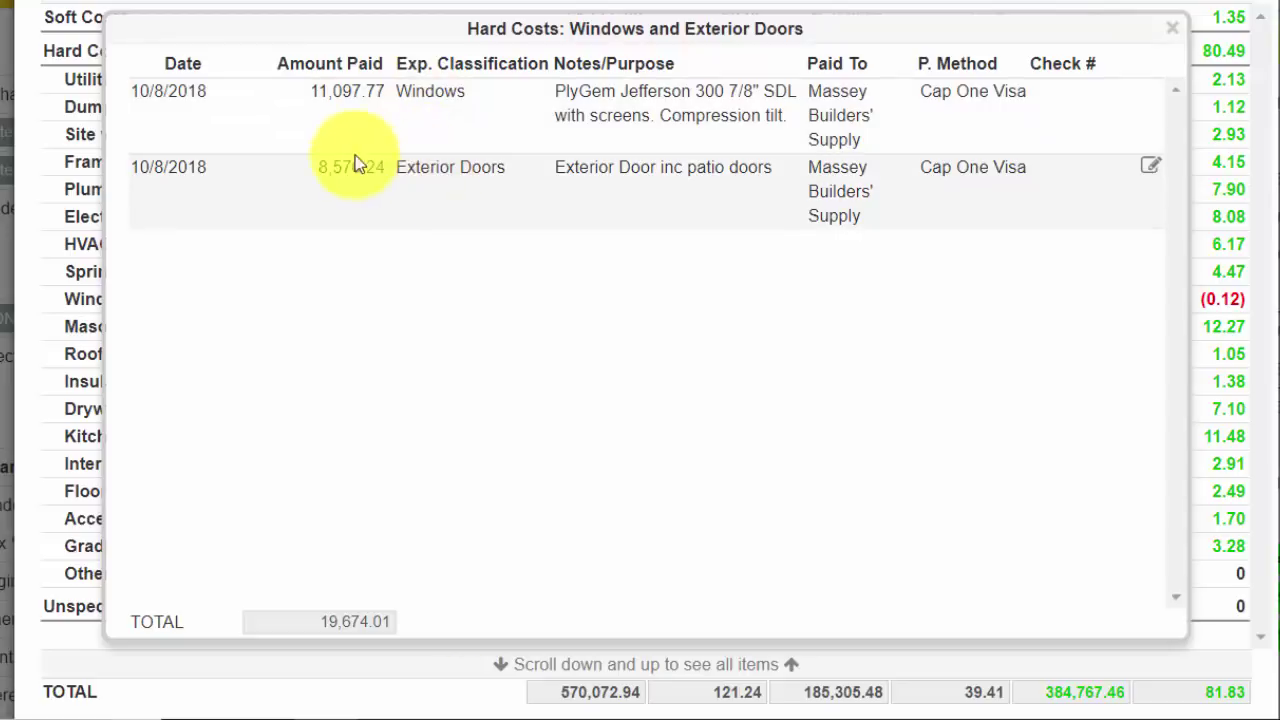
left_click(1152, 94)
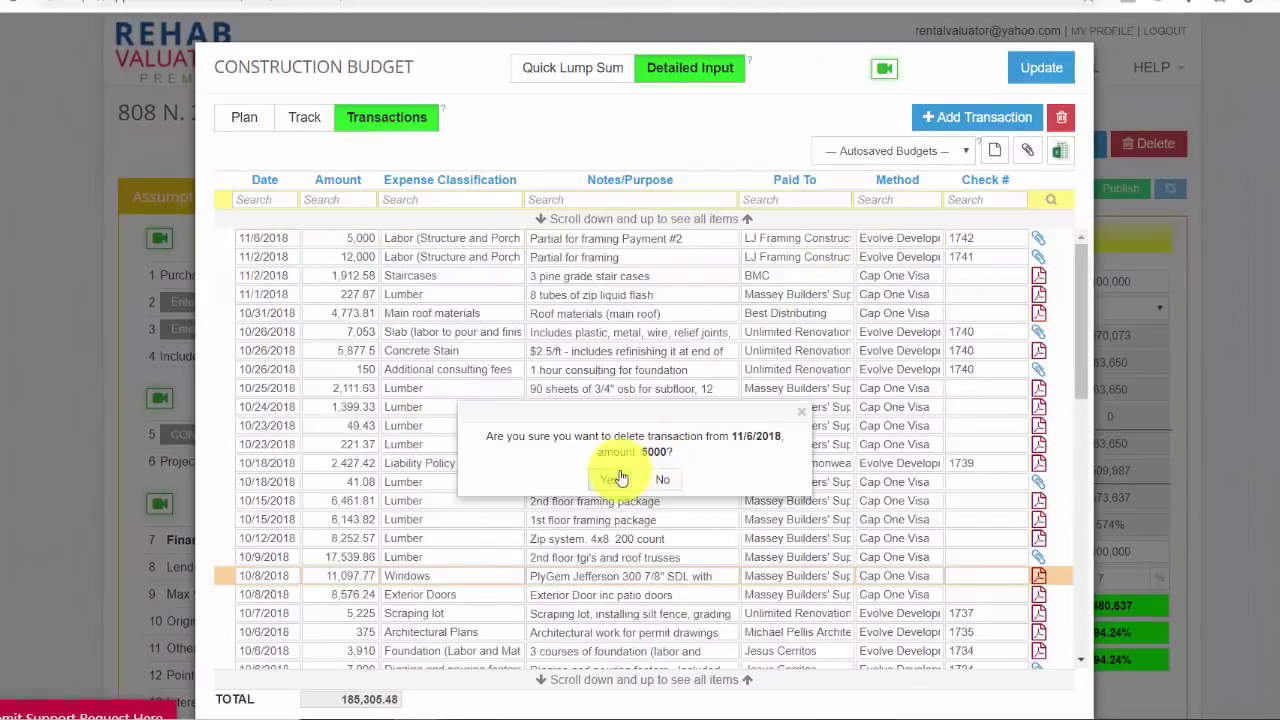
Step: Delete the $5,000 transaction and glance at the deal's attached bids and receipts
left_click(616, 479)
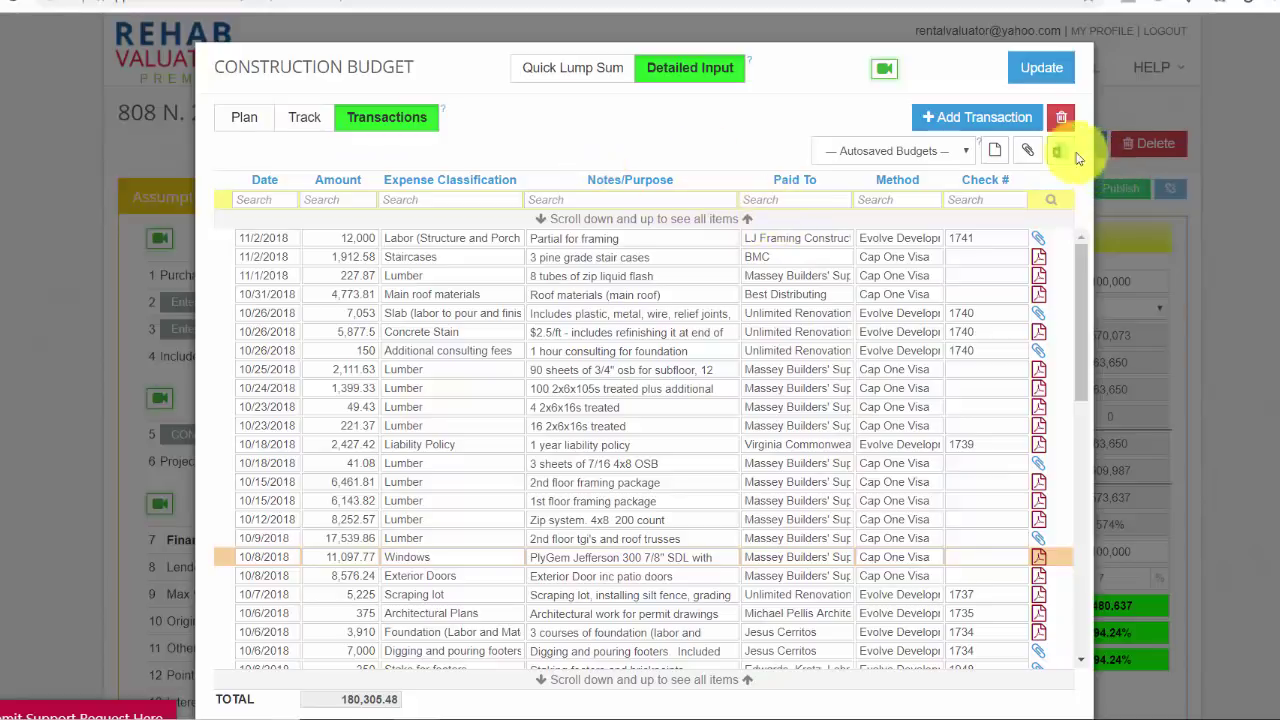
left_click(1030, 152)
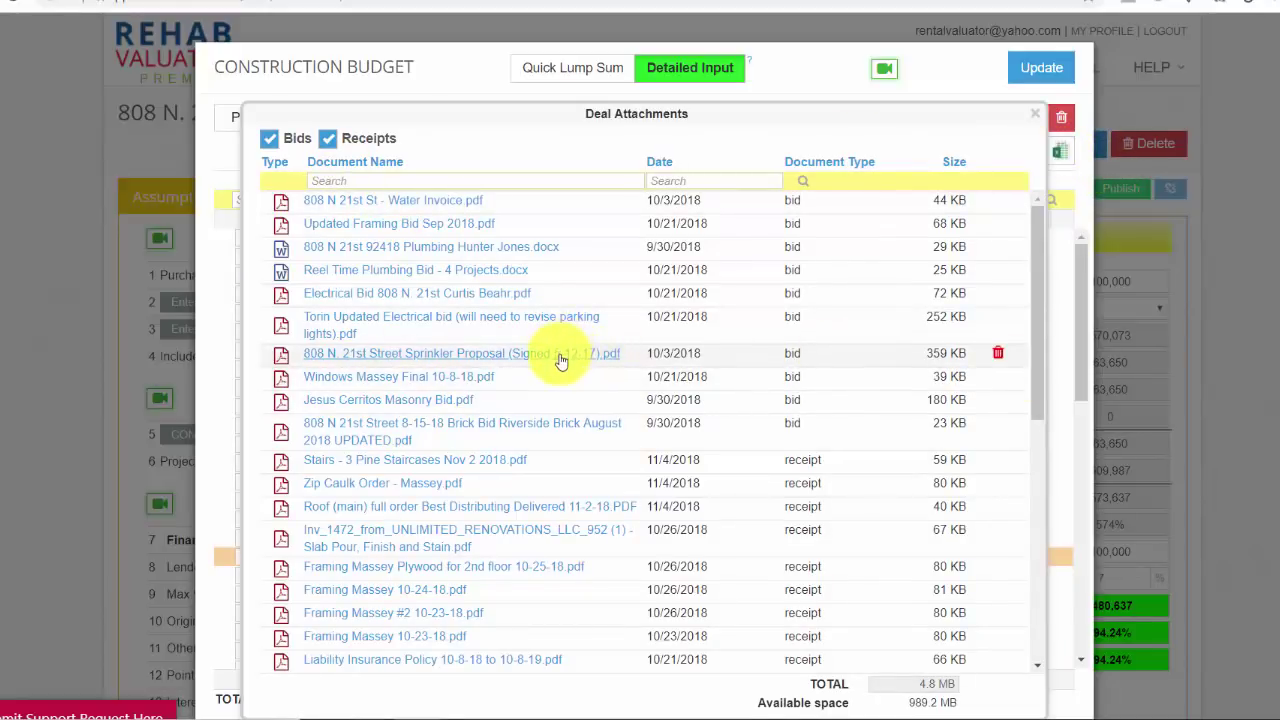
left_click(1035, 113)
Step: Check the scratchpad, review the Track view, then save and close the construction budget
left_click(994, 150)
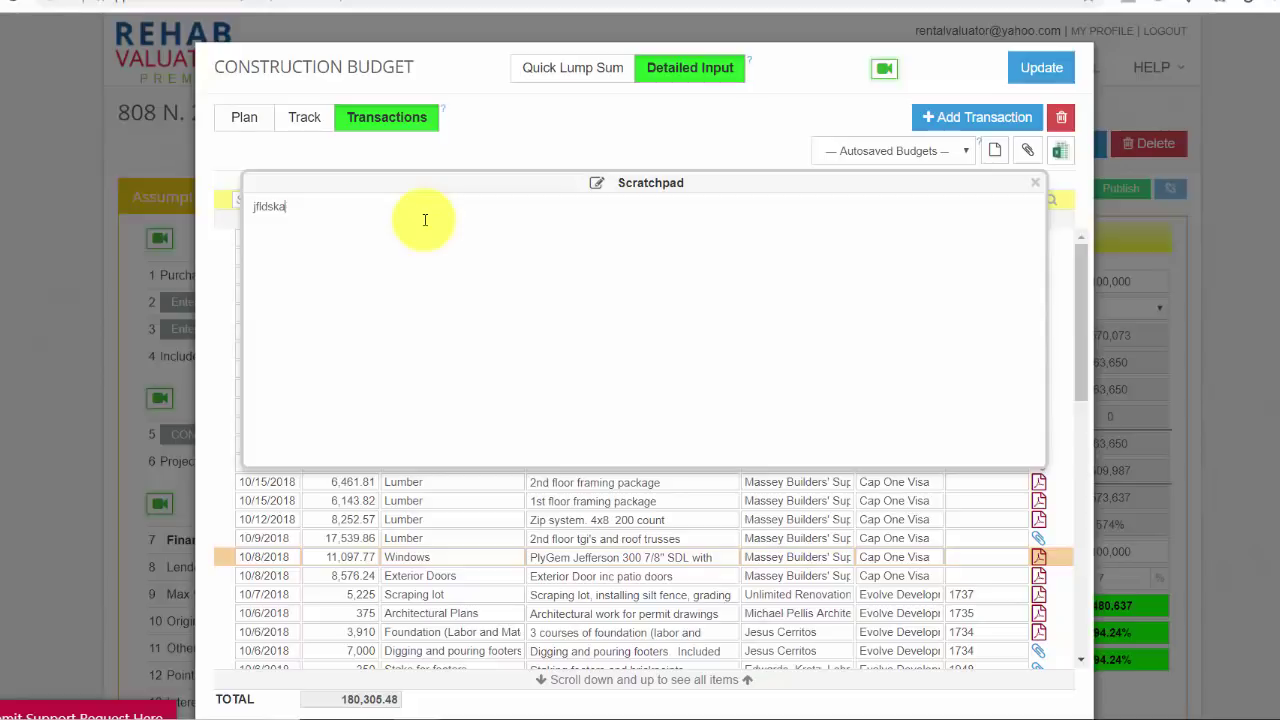
left_click(1035, 182)
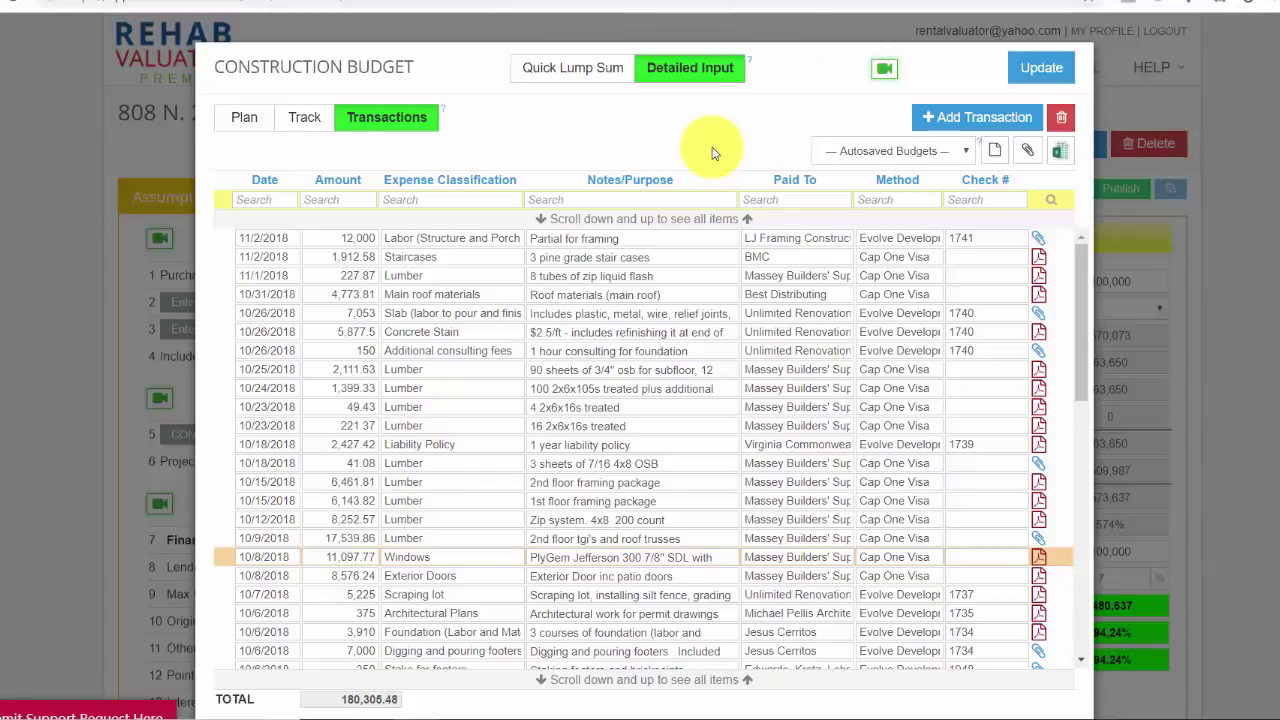
left_click(309, 122)
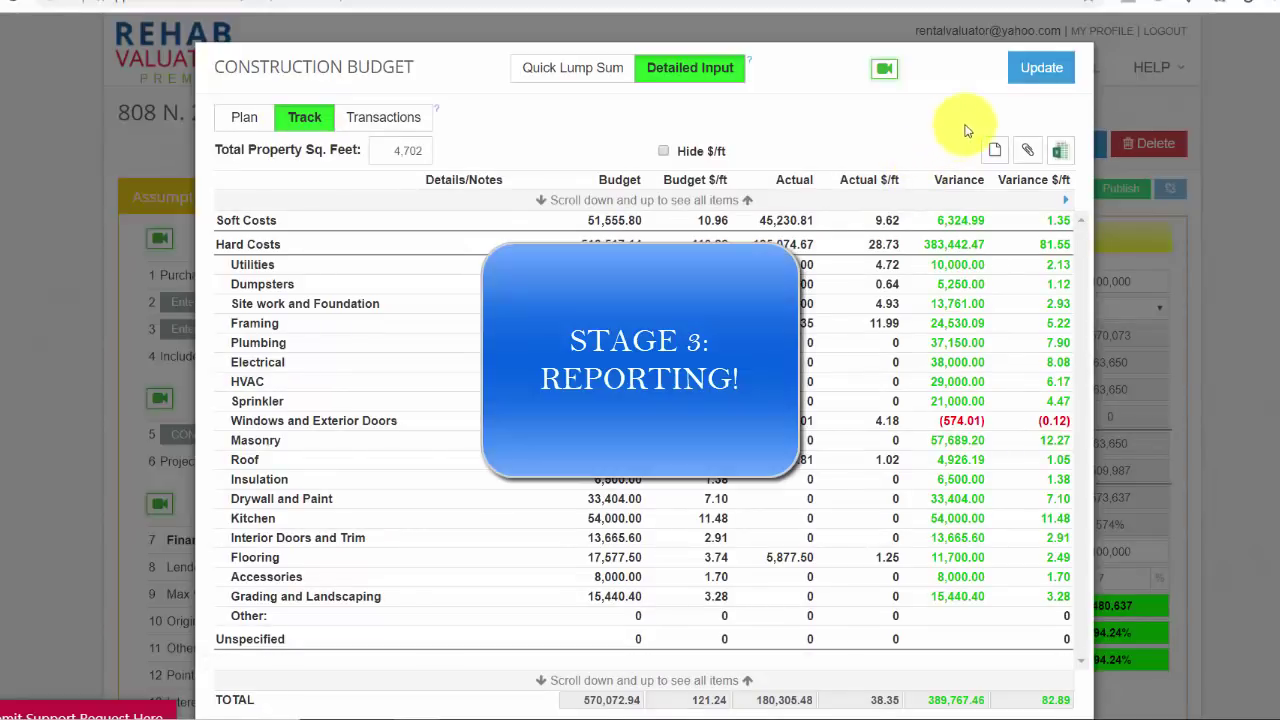
left_click(1040, 70)
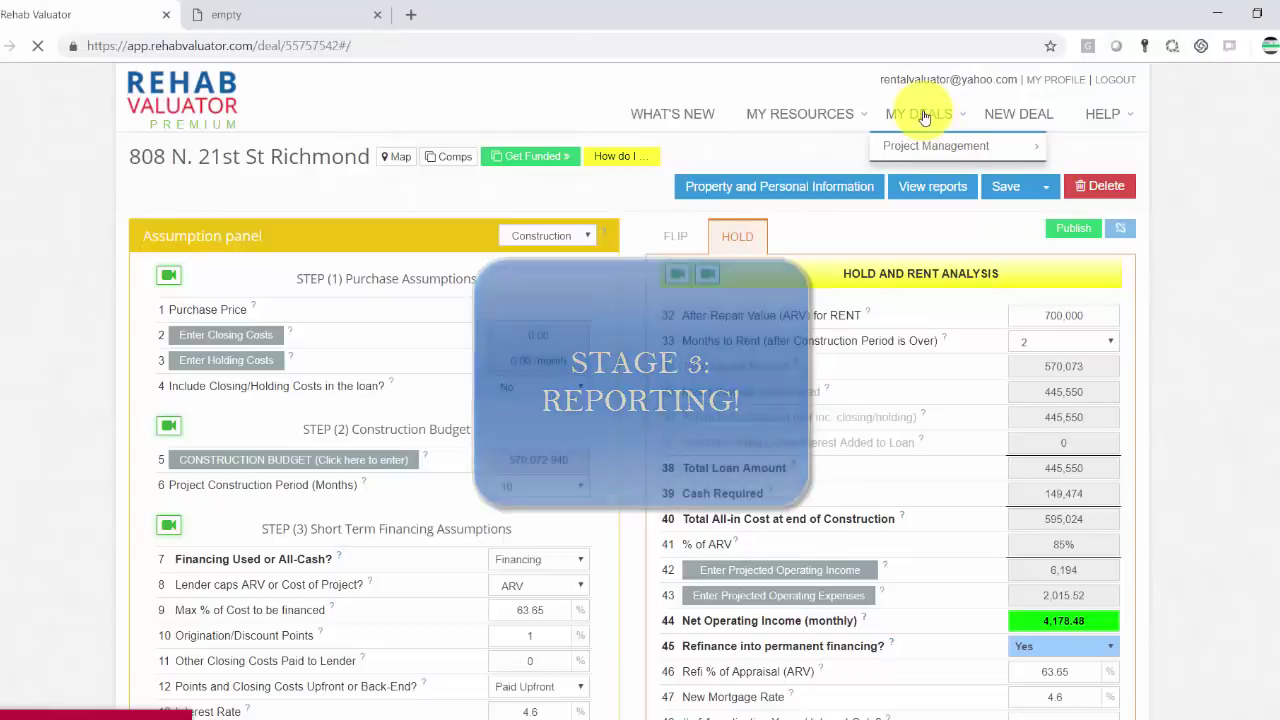
left_click(924, 117)
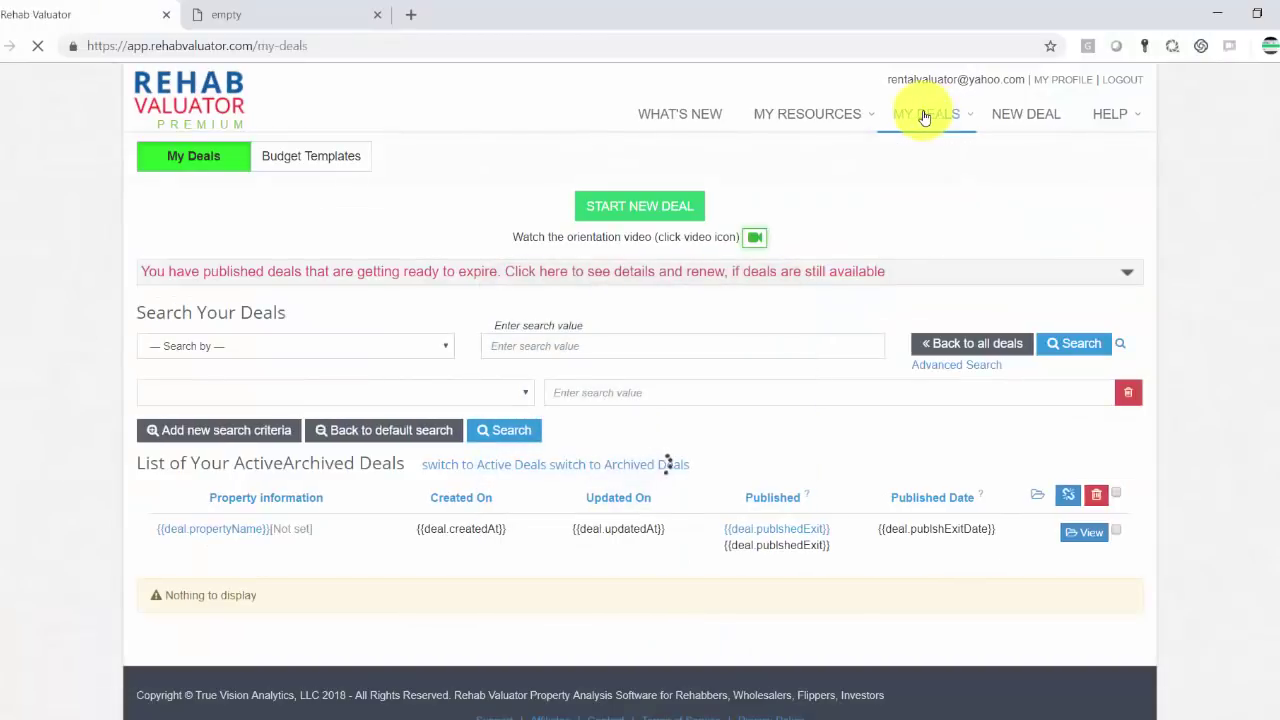
scroll(590, 340, "down", 1)
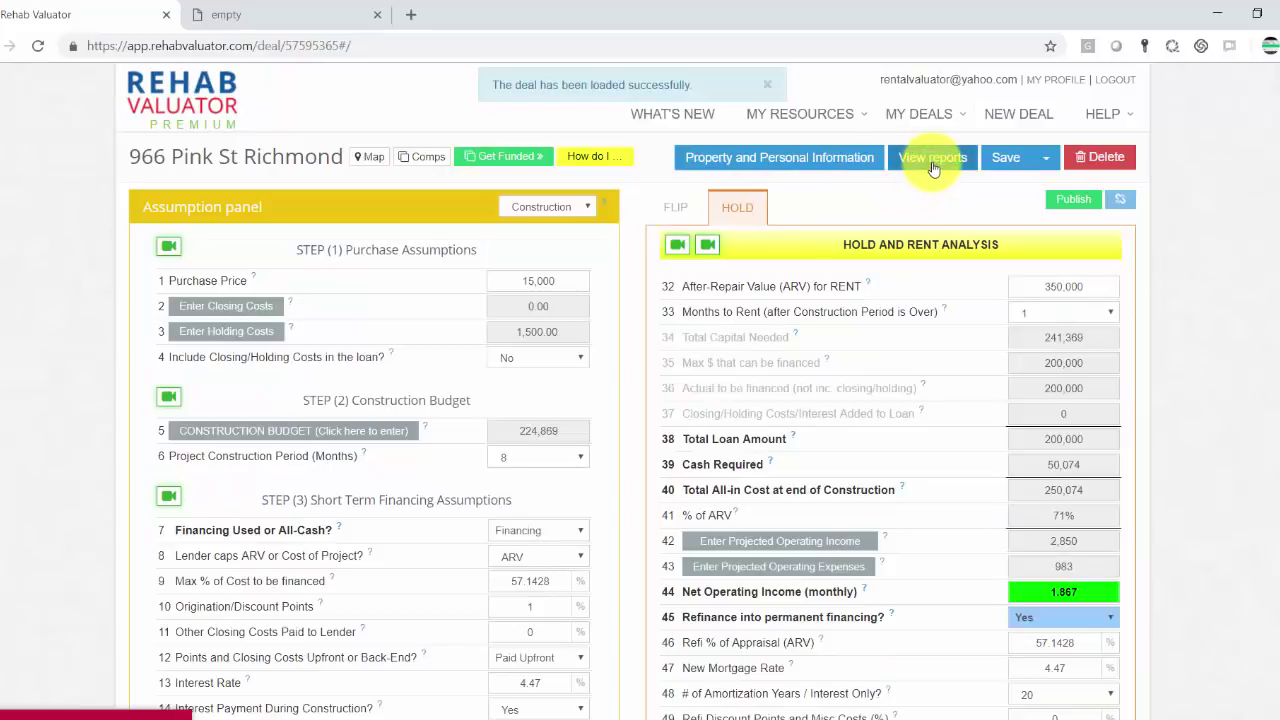
left_click(932, 160)
Step: Cancel the reports, switch the deal labels to Rehab and back to Construction, and reopen the report chooser
left_click(476, 520)
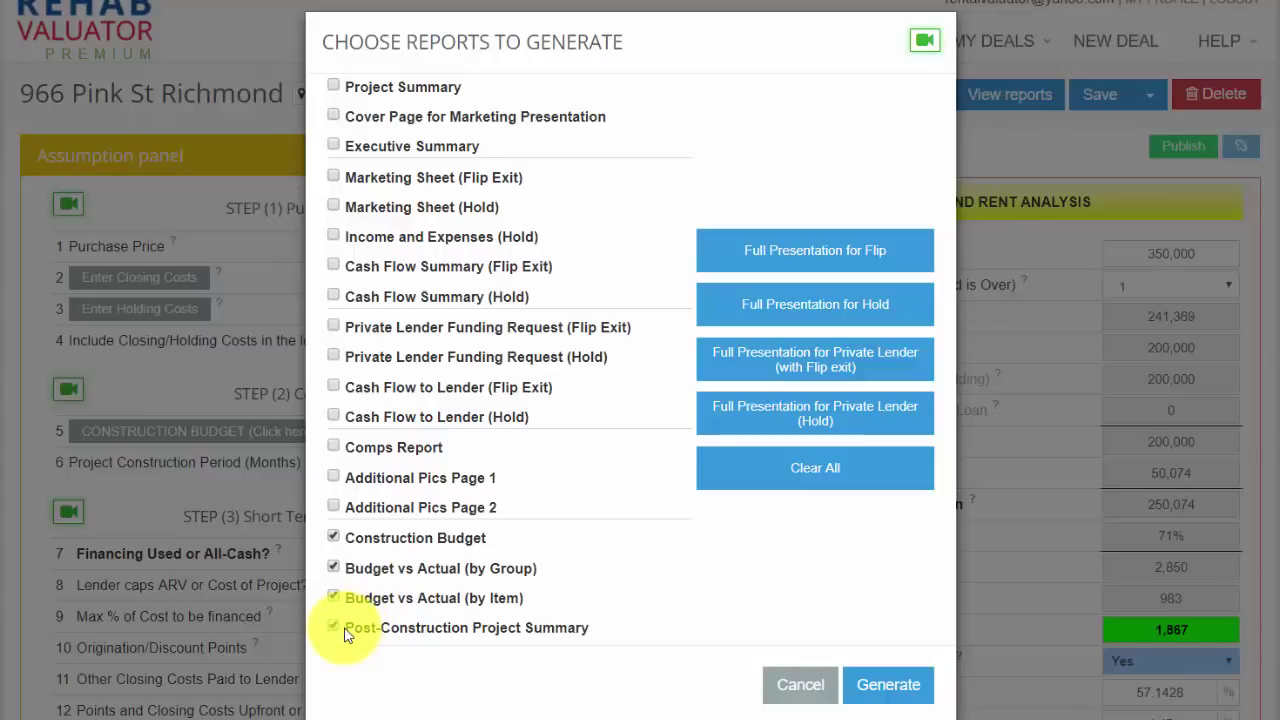
left_click(815, 682)
left_click(527, 165)
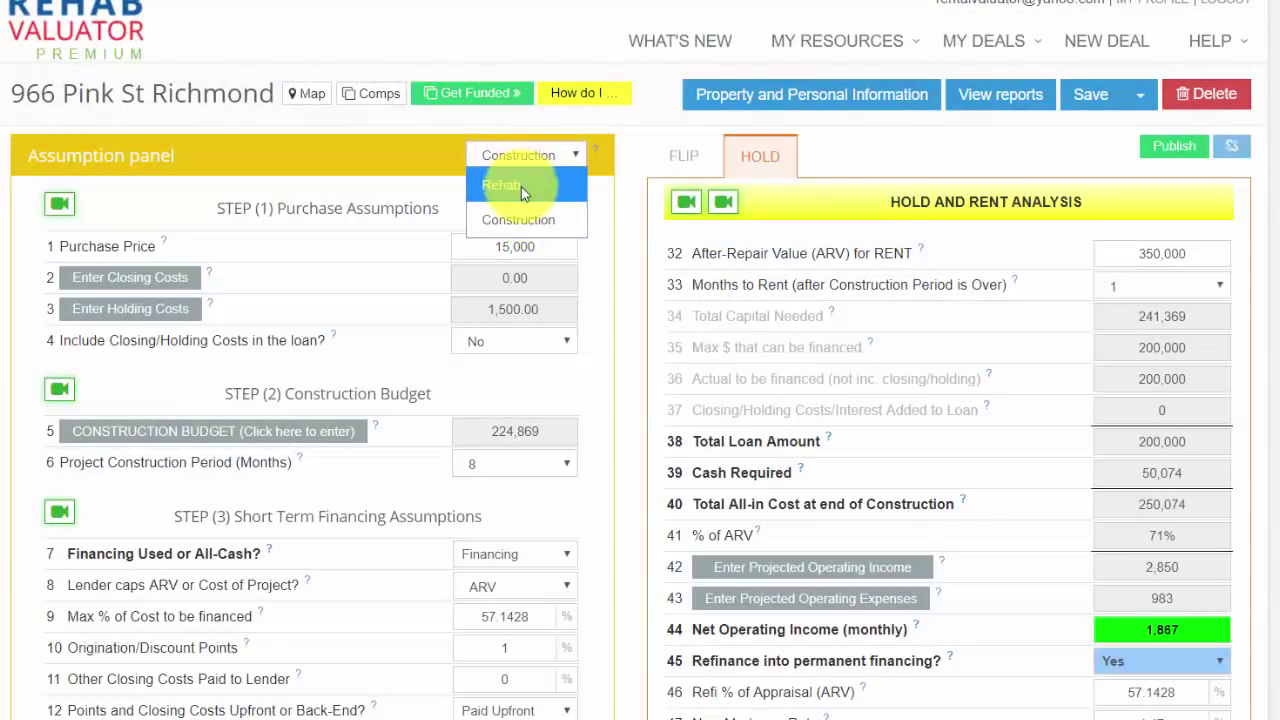
left_click(521, 186)
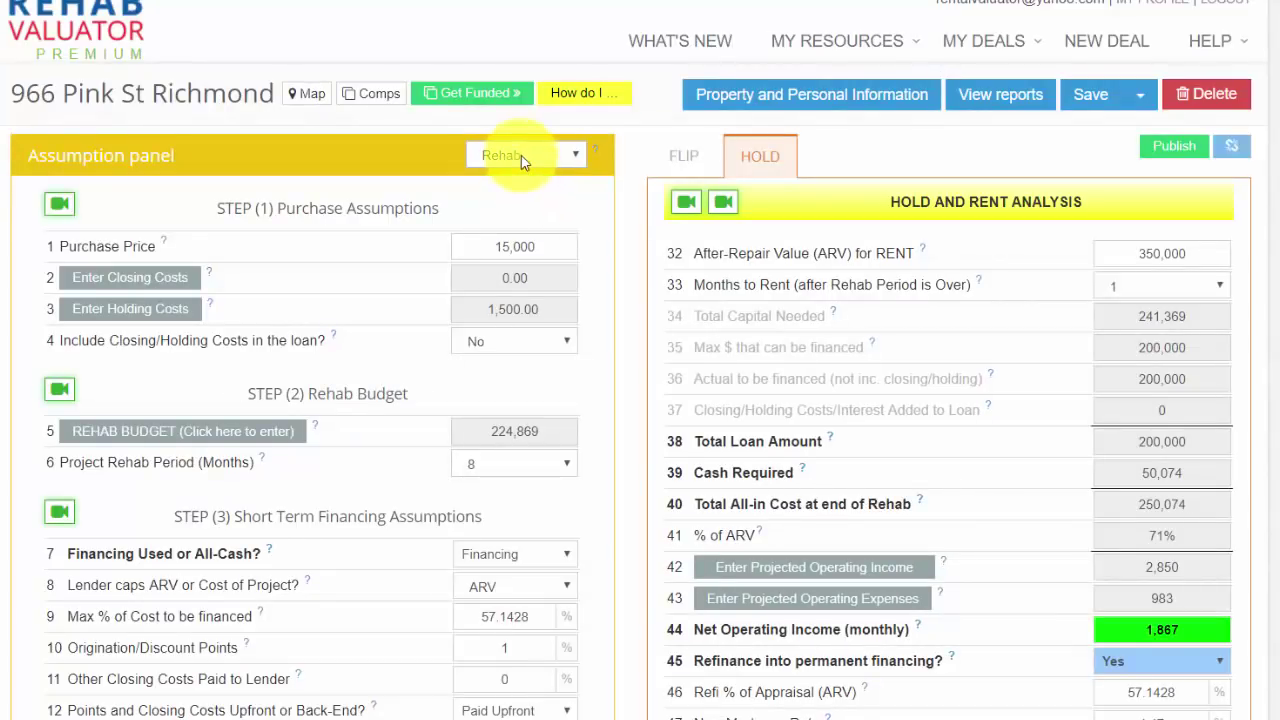
left_click(521, 155)
left_click(518, 216)
left_click(1012, 98)
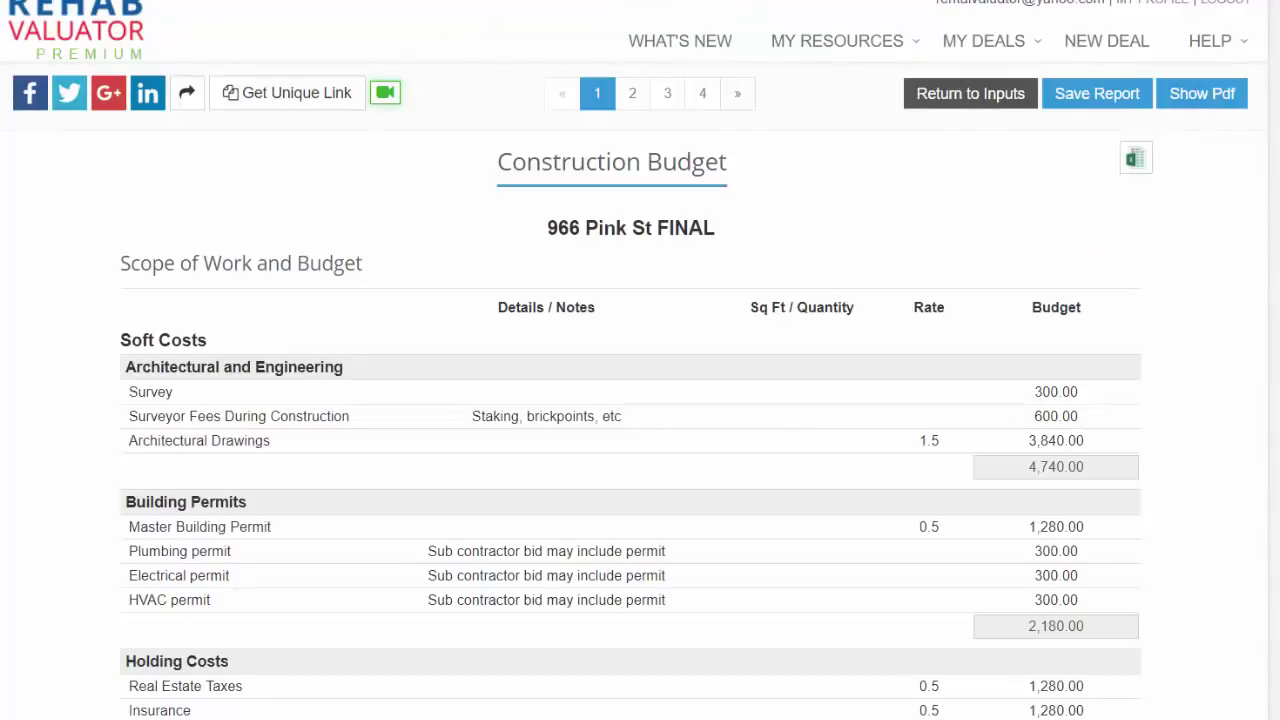
Step: Scroll the 224,869.00 Construction Budget report down to the GC Fee group and back to the top
scroll(631, 360, "down", 20)
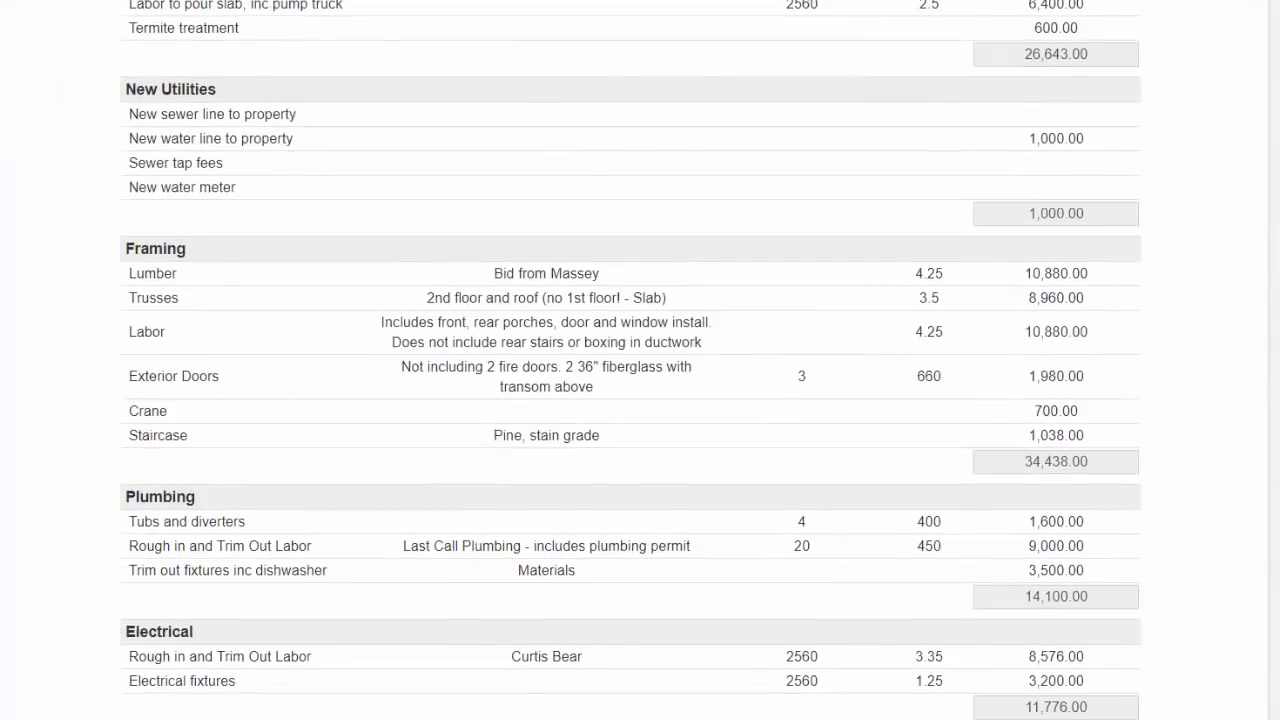
scroll(631, 360, "down", 8)
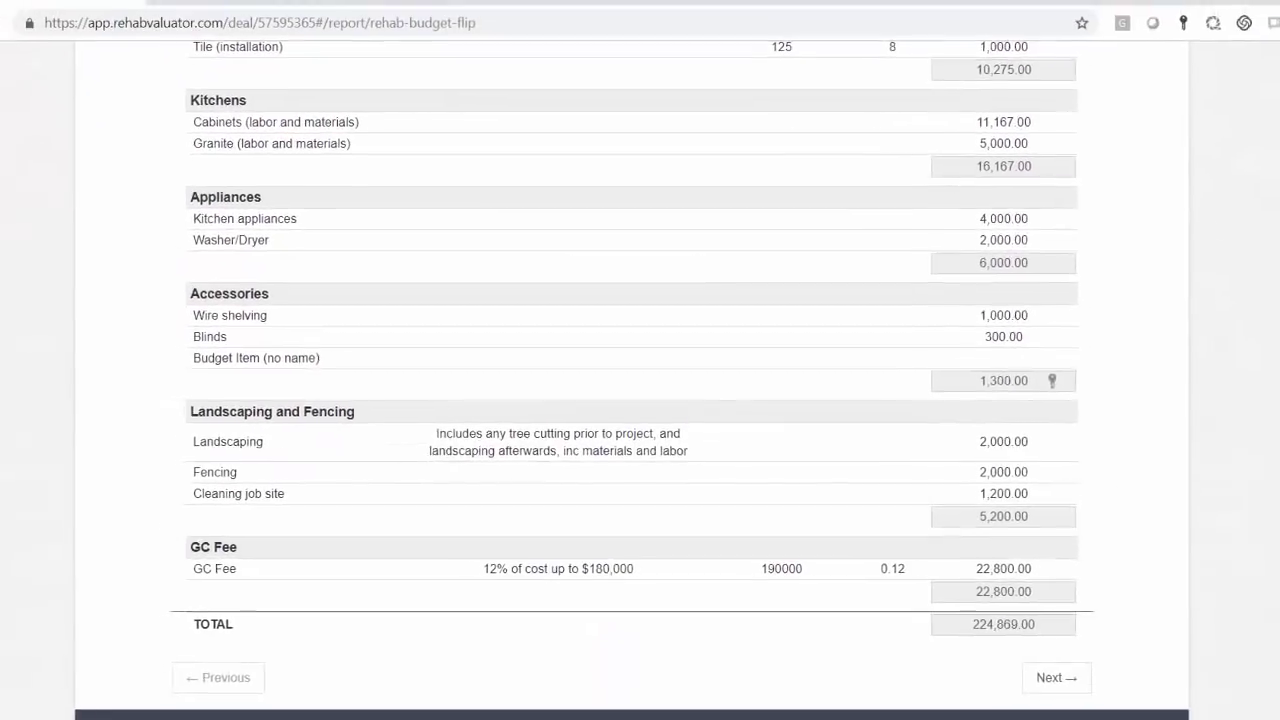
scroll(1251, 149, "up", 20)
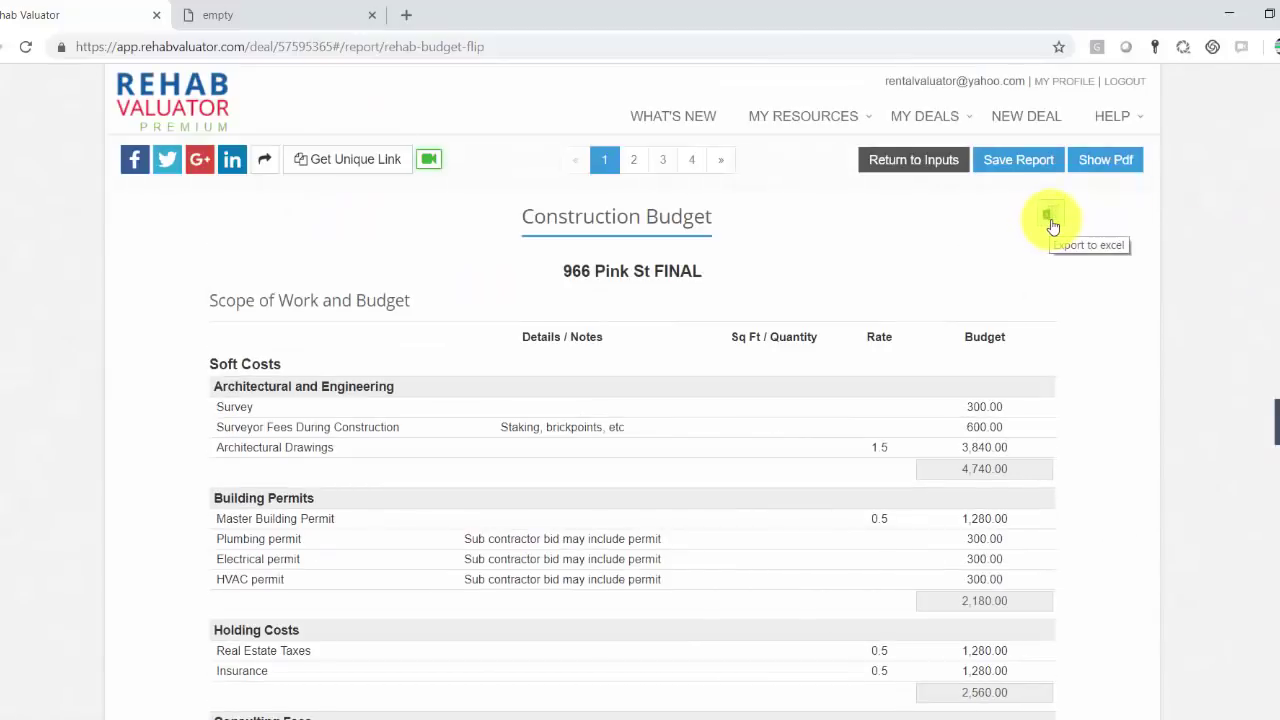
Step: On the Budget vs Actual by Budget Groups page, highlight Framing's figures (3,463.66 under budget), then sort by Budget
left_click(635, 160)
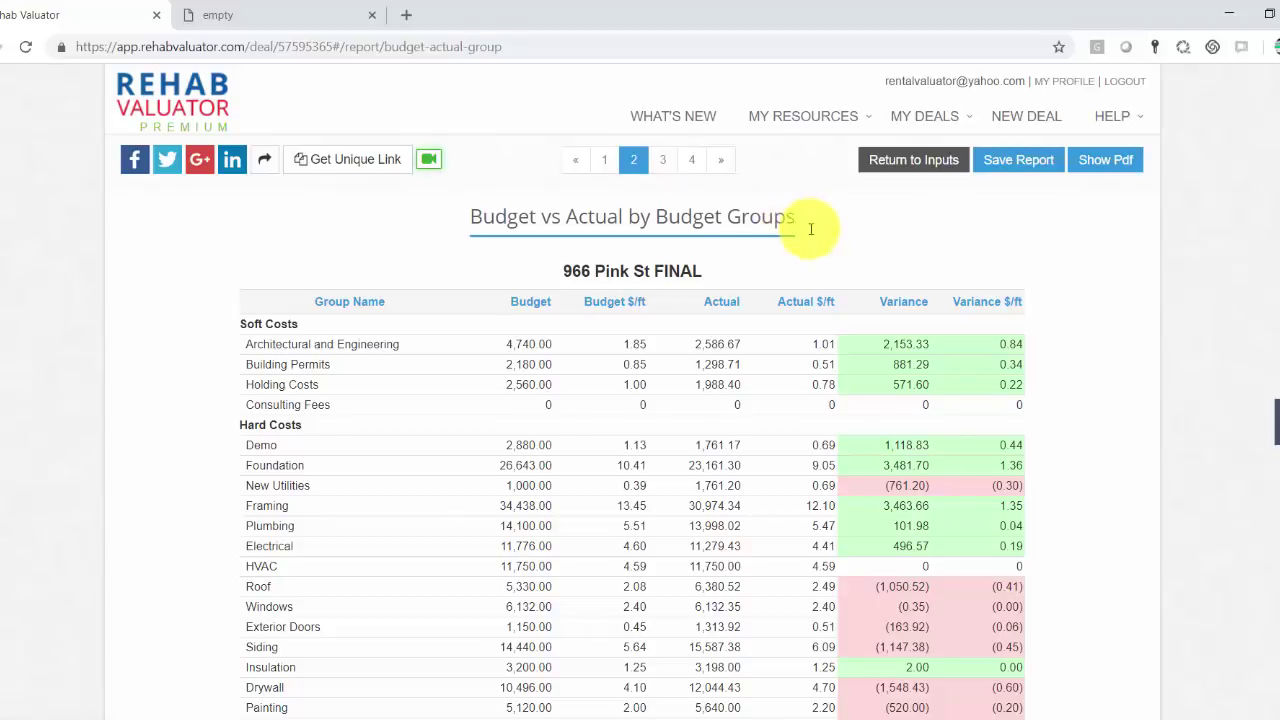
scroll(811, 223, "down", 1)
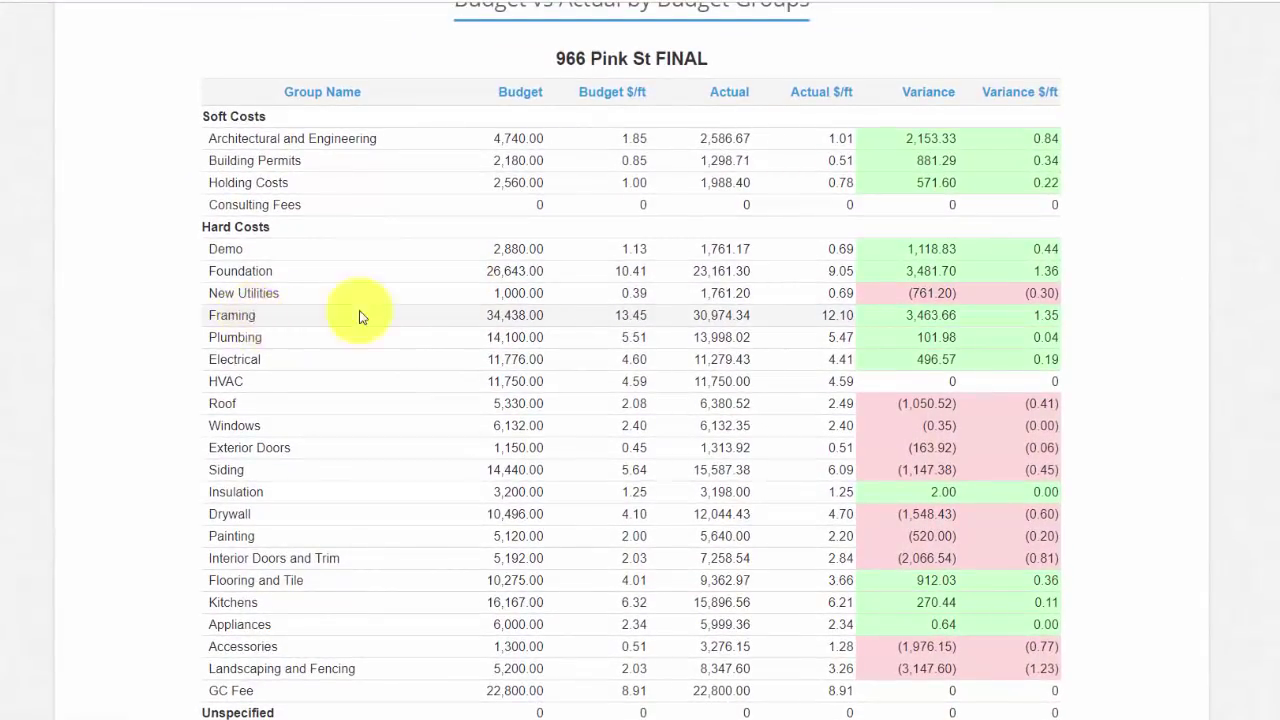
left_click_drag(487, 318, 555, 323)
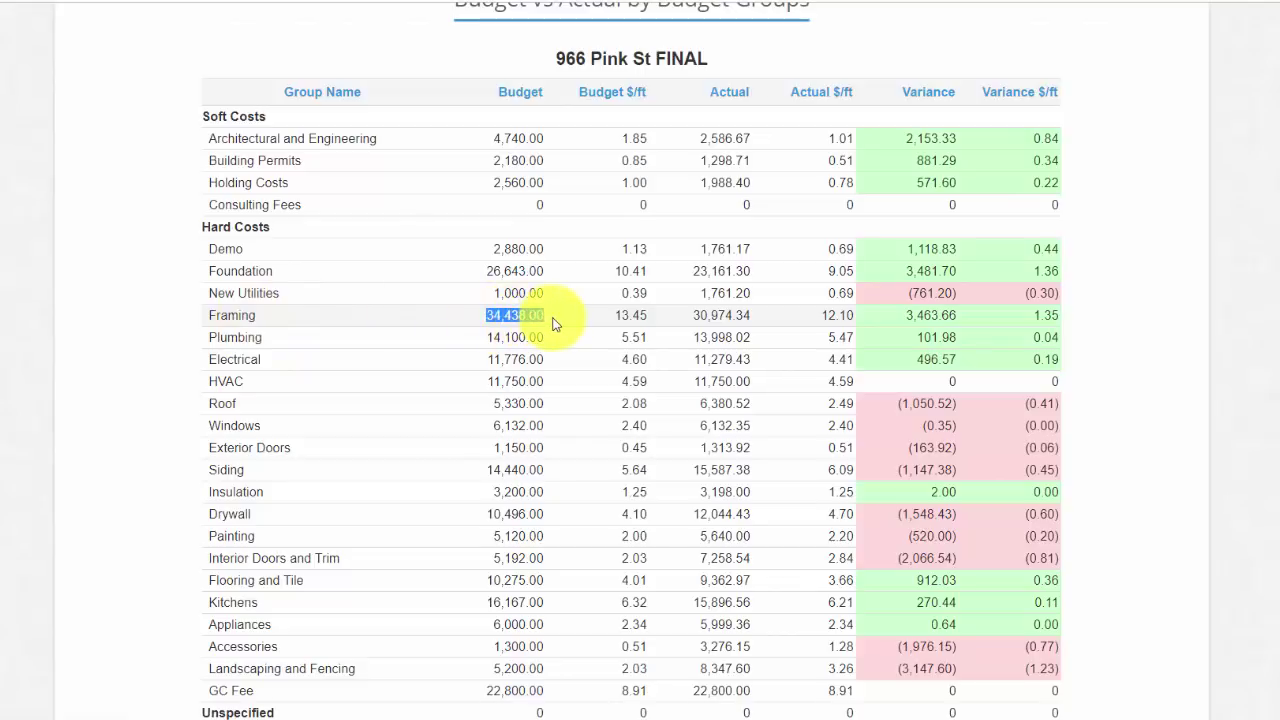
left_click_drag(690, 316, 818, 310)
left_click_drag(902, 316, 965, 320)
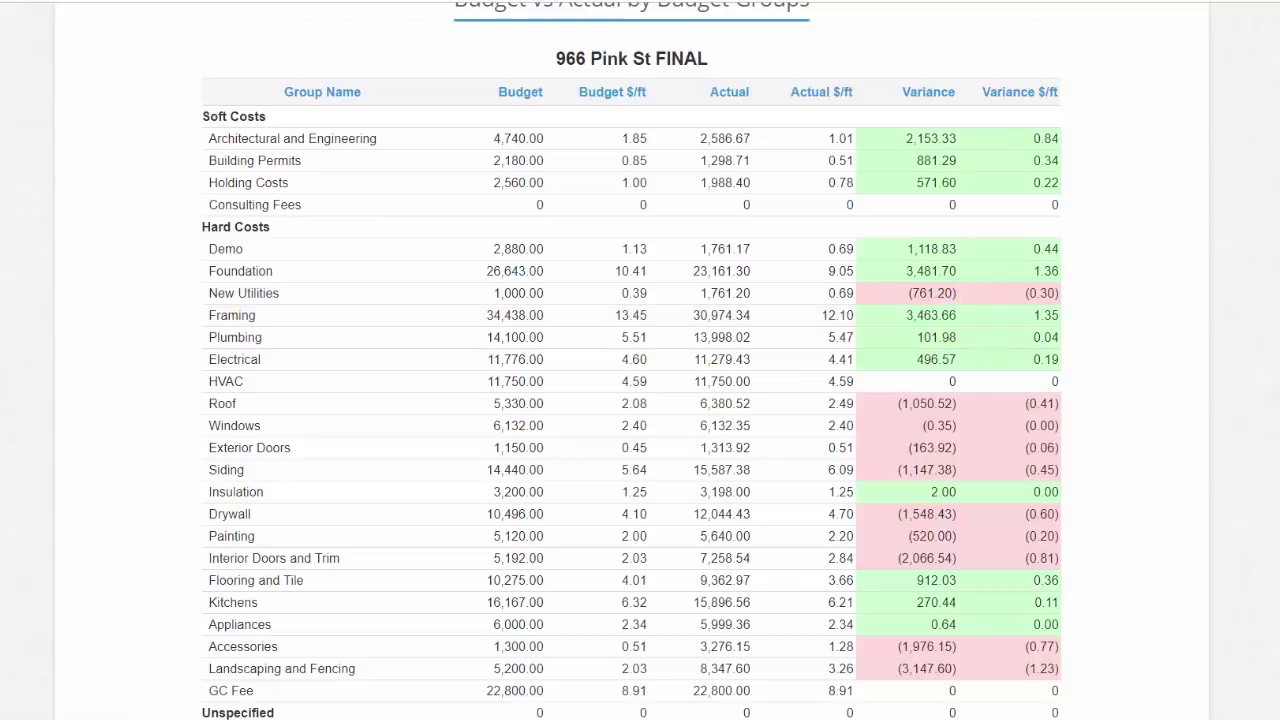
scroll(630, 400, "up", 2)
scroll(630, 400, "down", 3)
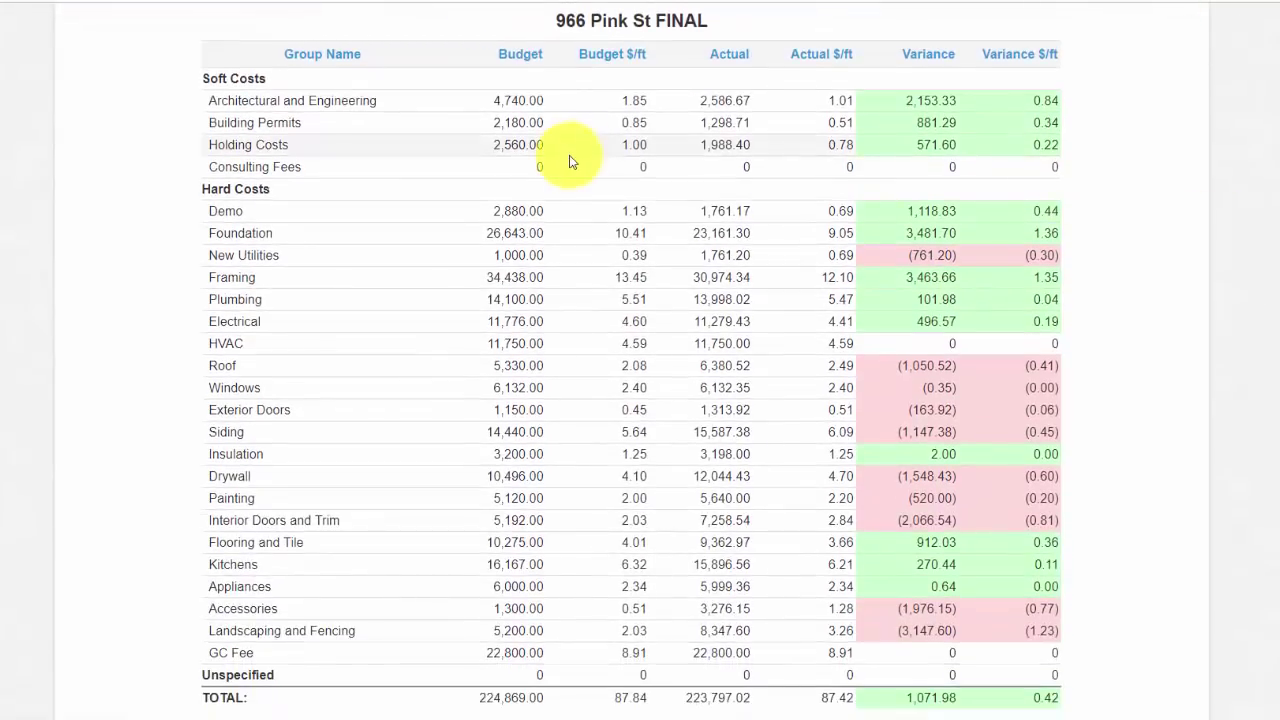
left_click(527, 61)
Step: Sort groups by Budget descending and highlight budgets: Framing 34,438.00, Exterior Doors 1,150.00, GC Fee 22,800.00
left_click(527, 61)
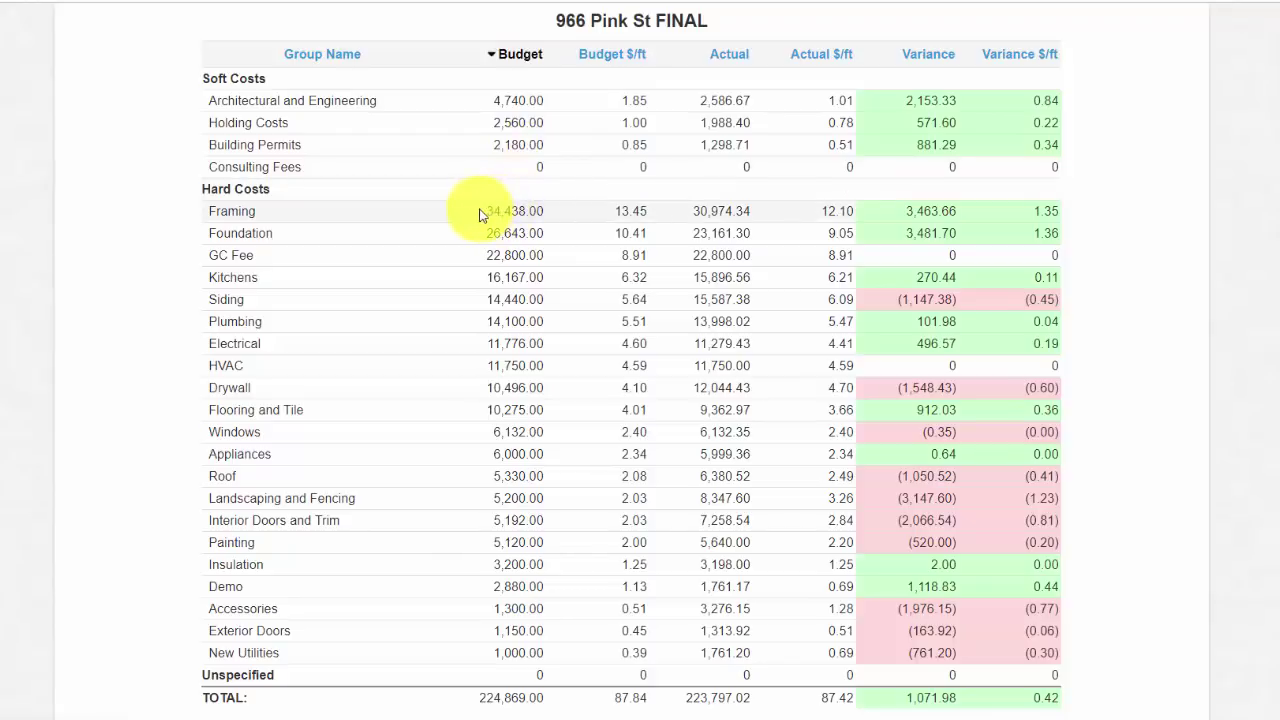
double_click(521, 212)
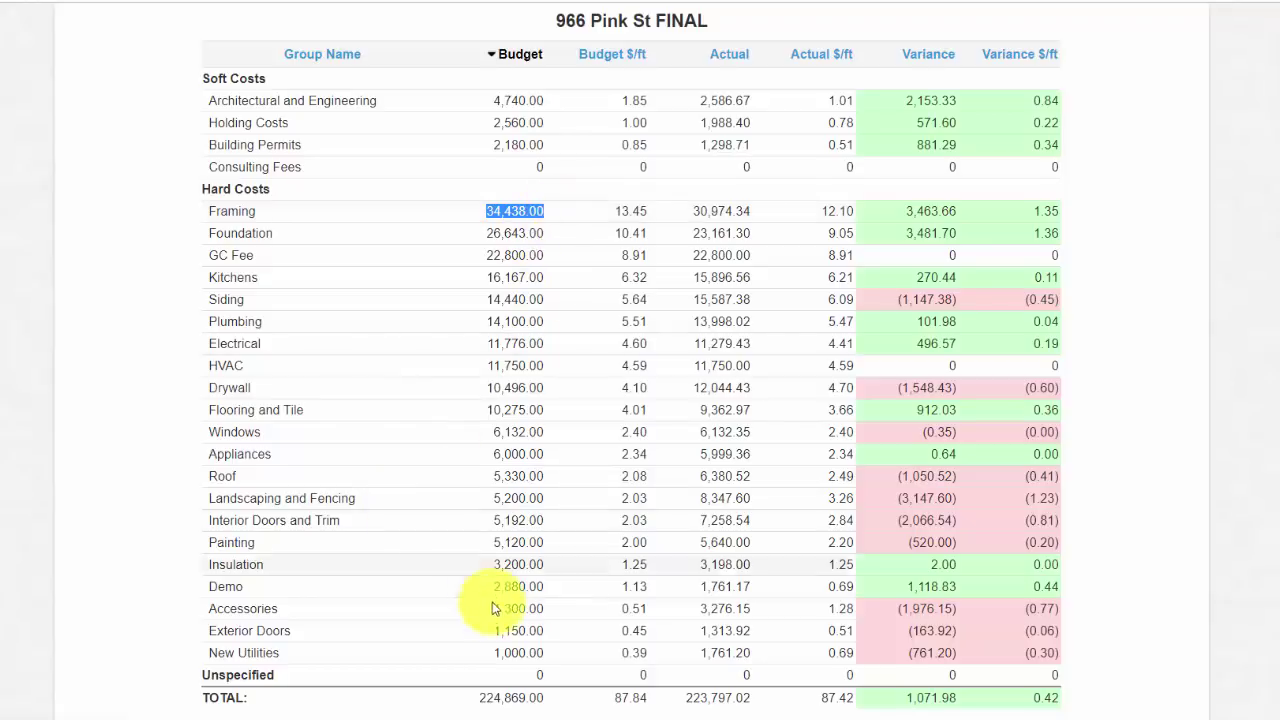
left_click_drag(489, 632, 575, 633)
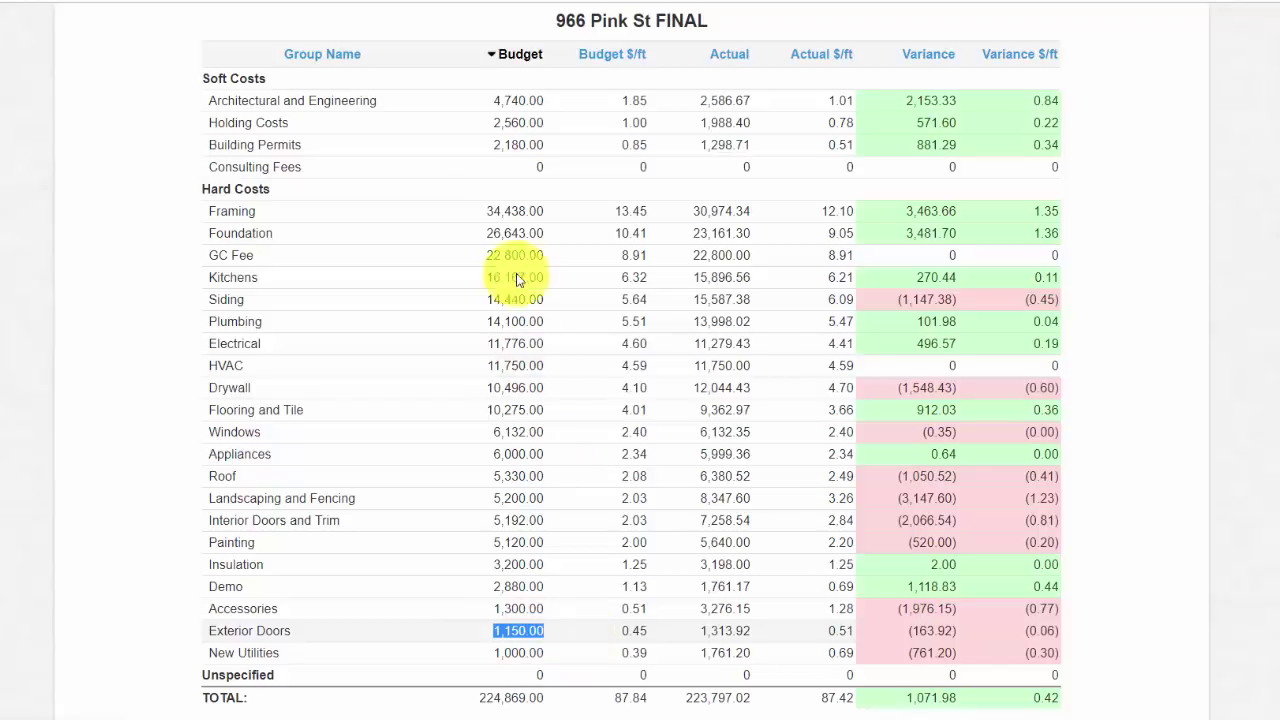
left_click_drag(484, 211, 569, 239)
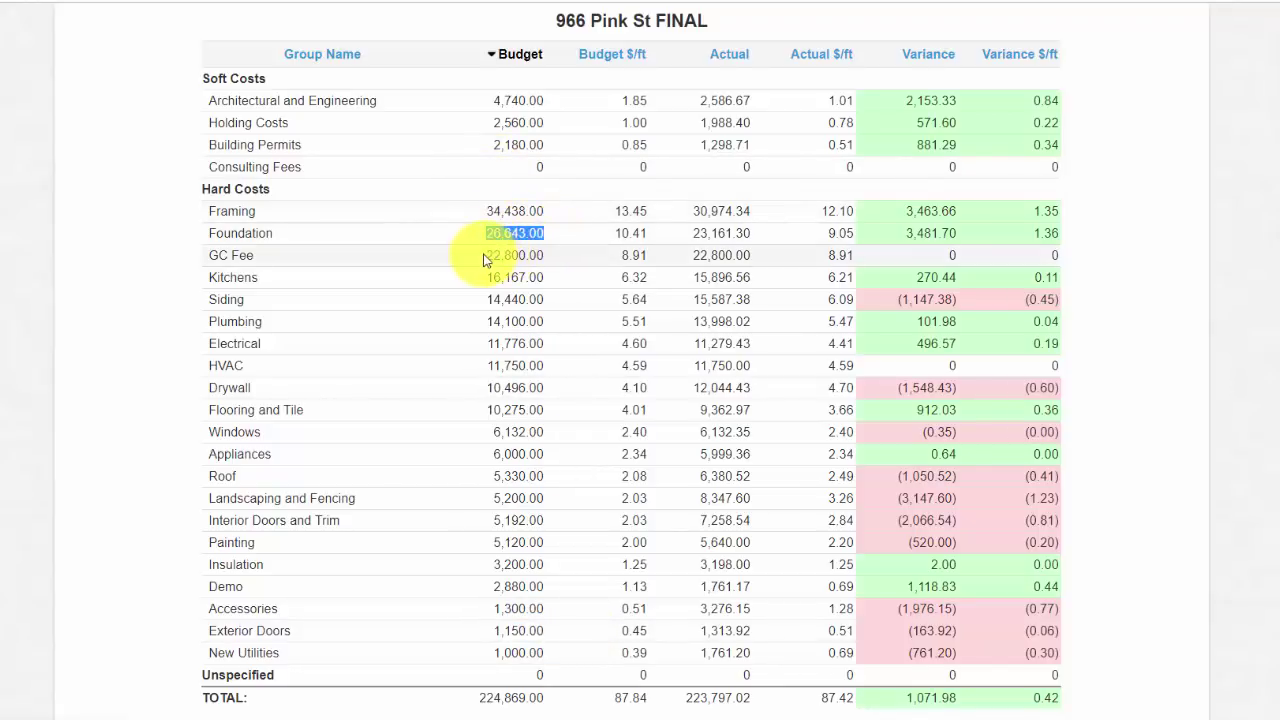
left_click_drag(484, 255, 561, 268)
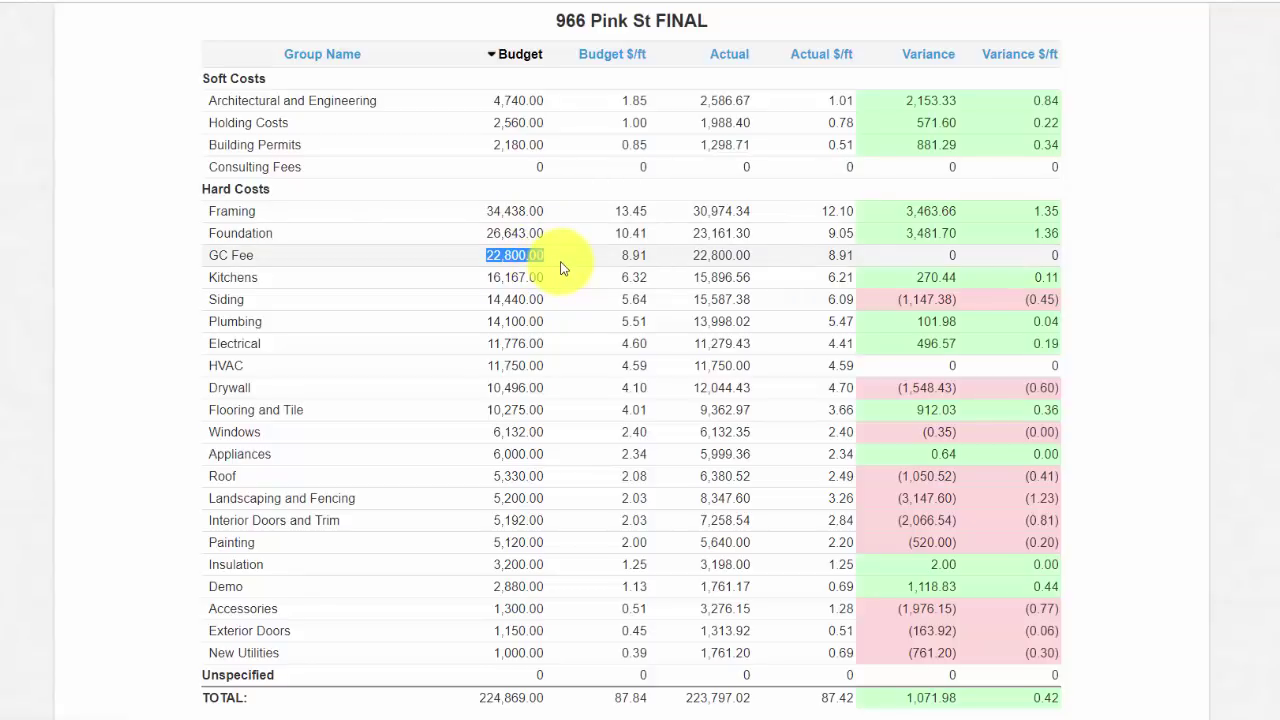
left_click(561, 268)
Step: Sort groups by Variance and highlight the Landscaping and Fencing (3,147.60), Foundation 3,481.70 and Framing variances
left_click(921, 60)
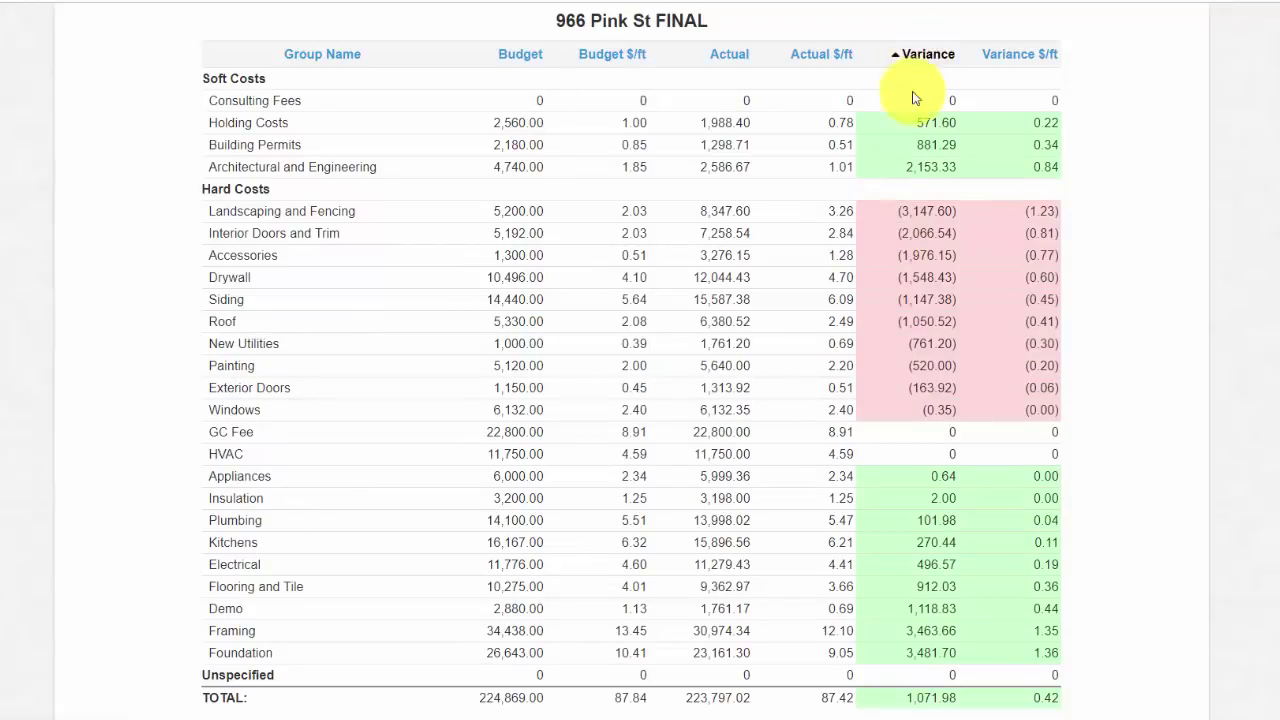
left_click_drag(891, 209, 982, 207)
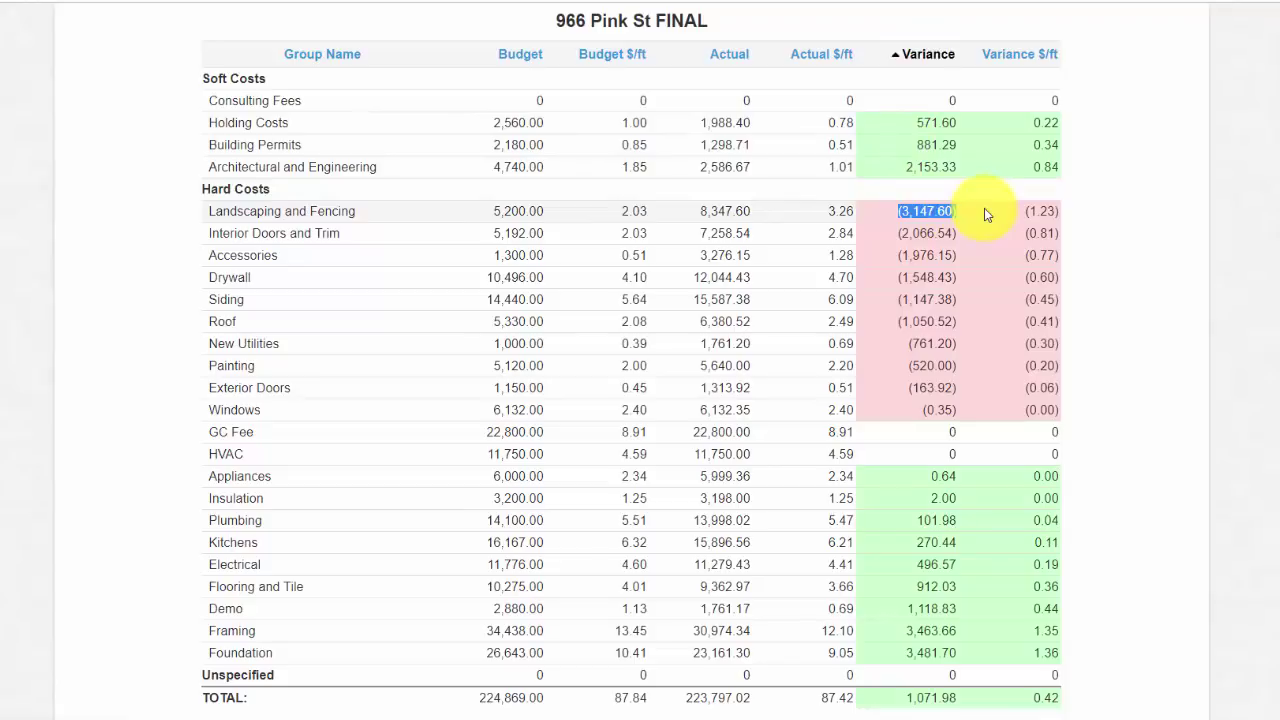
left_click(921, 54)
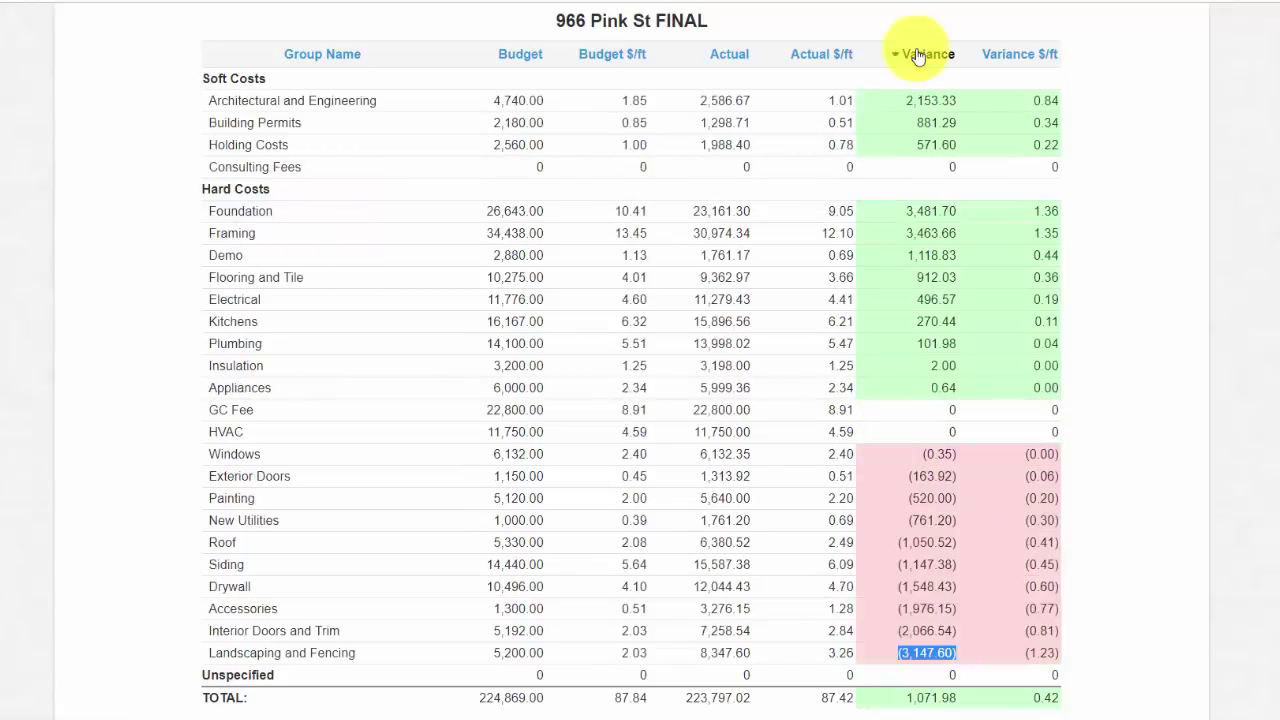
left_click_drag(895, 210, 988, 205)
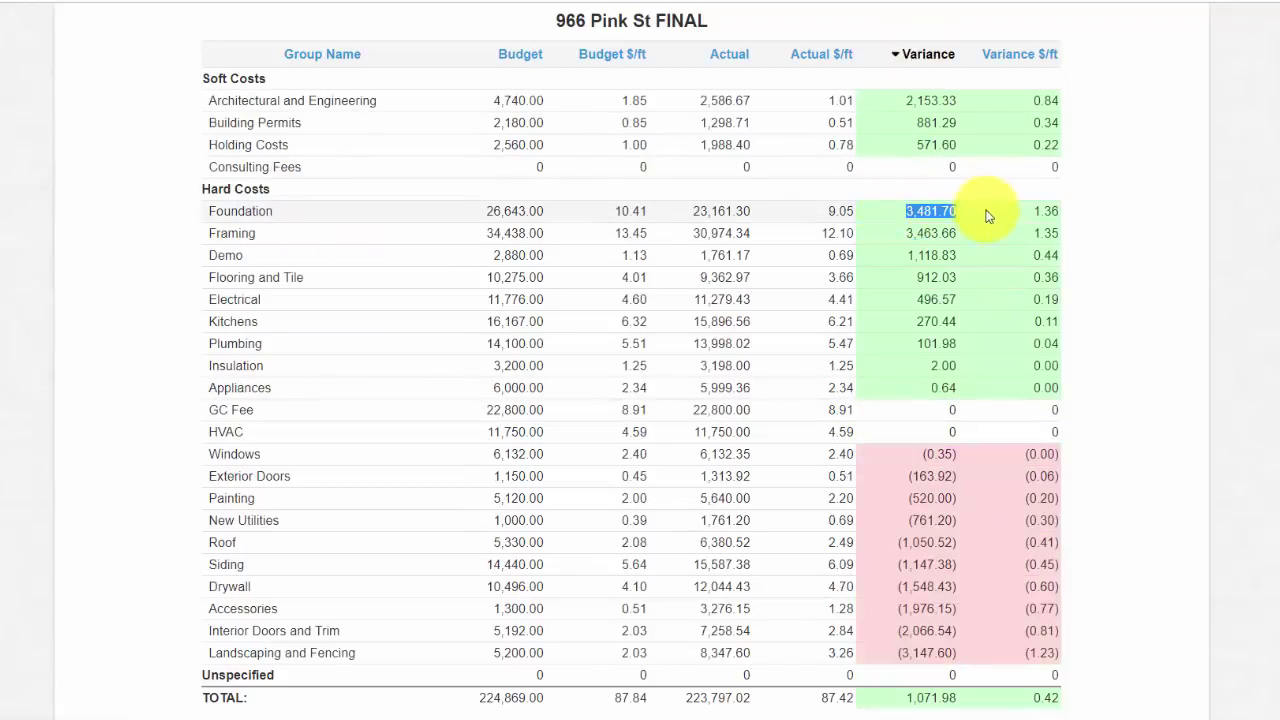
left_click(922, 230)
left_click_drag(925, 230, 973, 229)
left_click(973, 229)
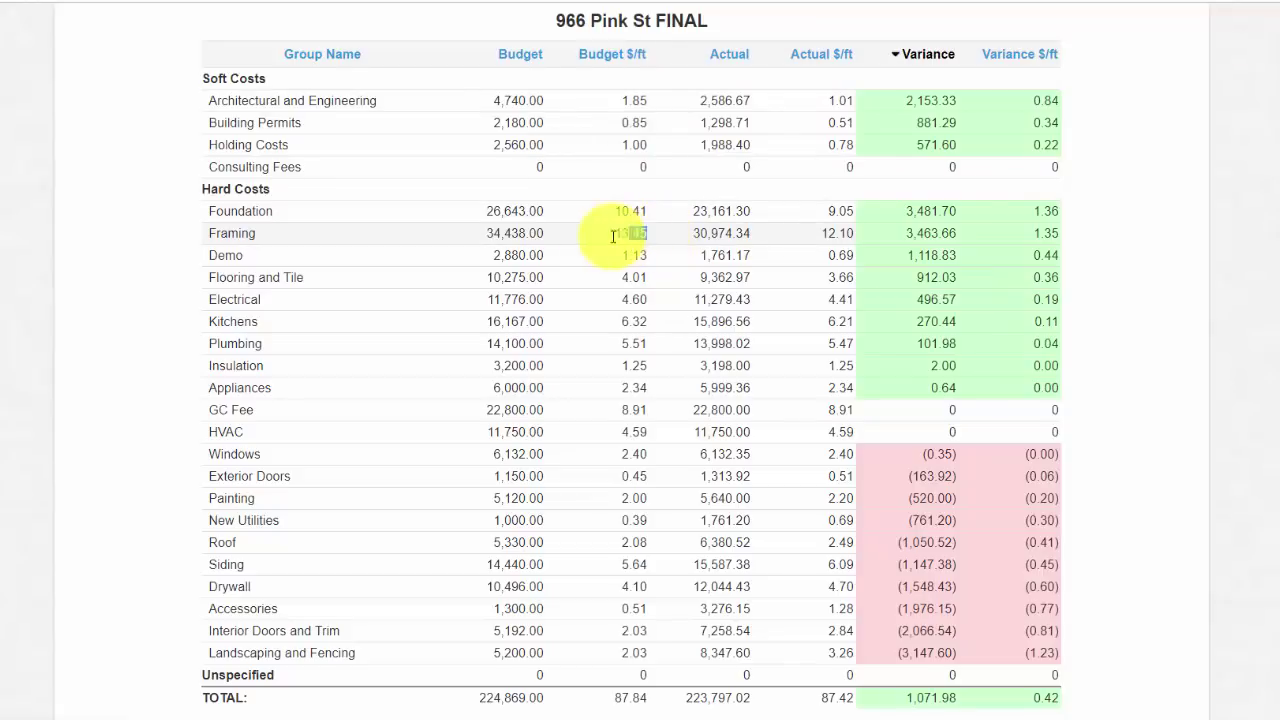
Step: Compare per-square-foot figures: Framing 13.45 budget, Plumbing 5.51 budget vs 5.47 actual, Flooring and Tile 3.66 actual
double_click(623, 235)
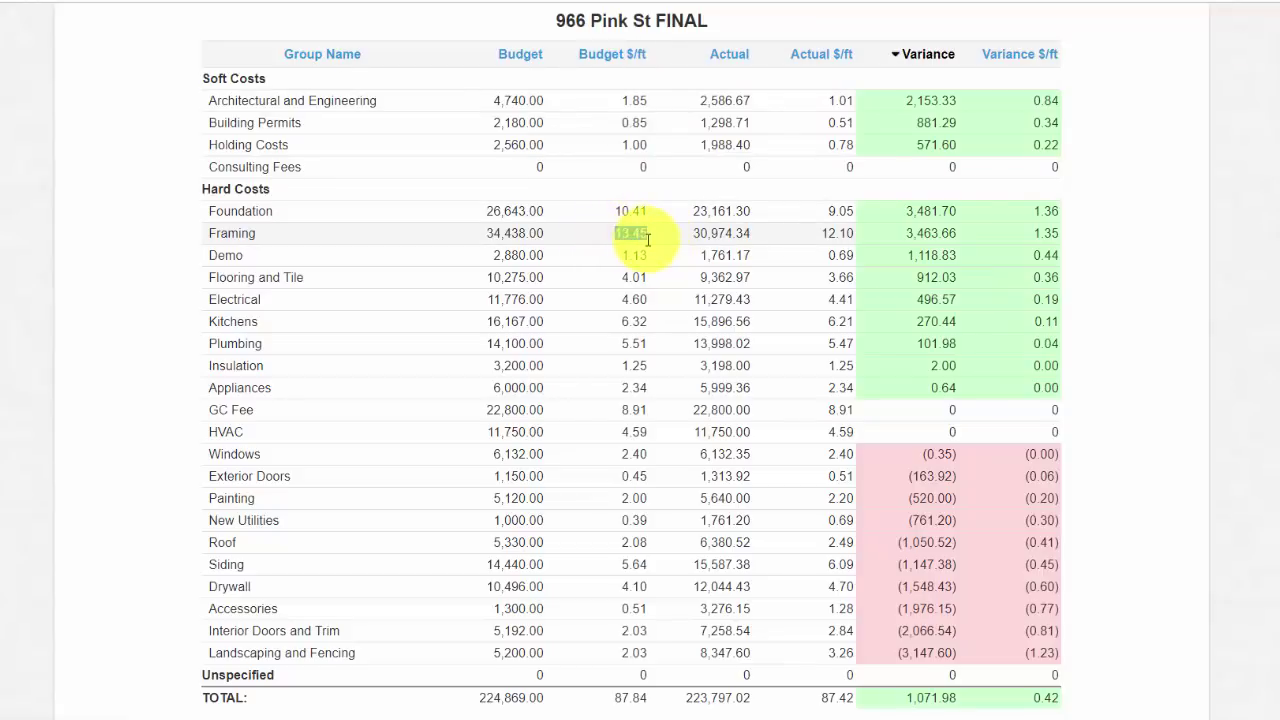
left_click(662, 345)
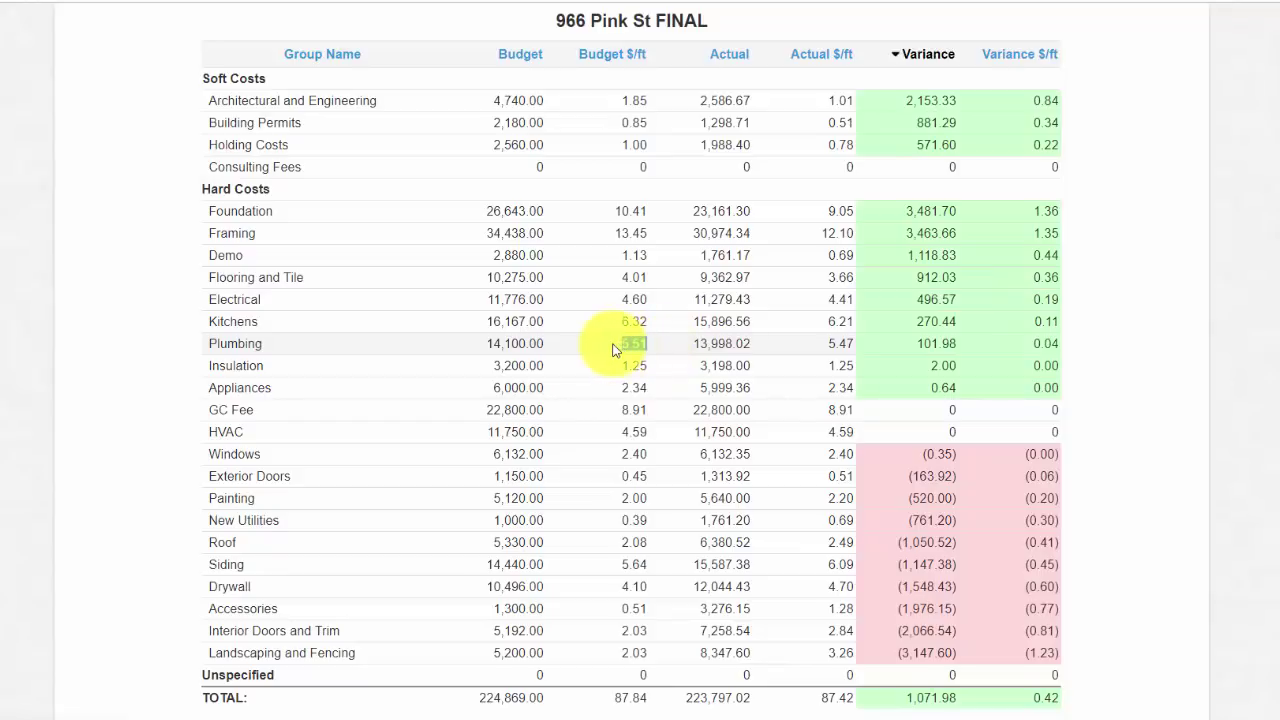
double_click(620, 344)
double_click(838, 344)
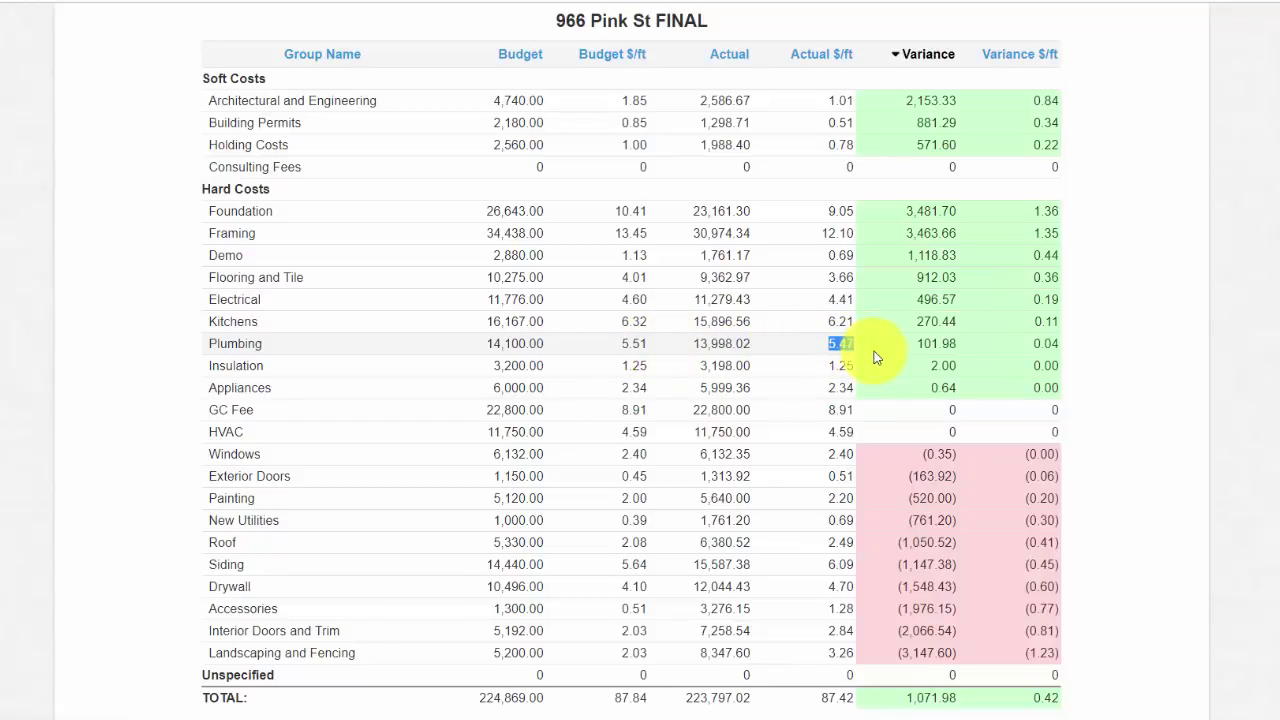
left_click(1129, 381)
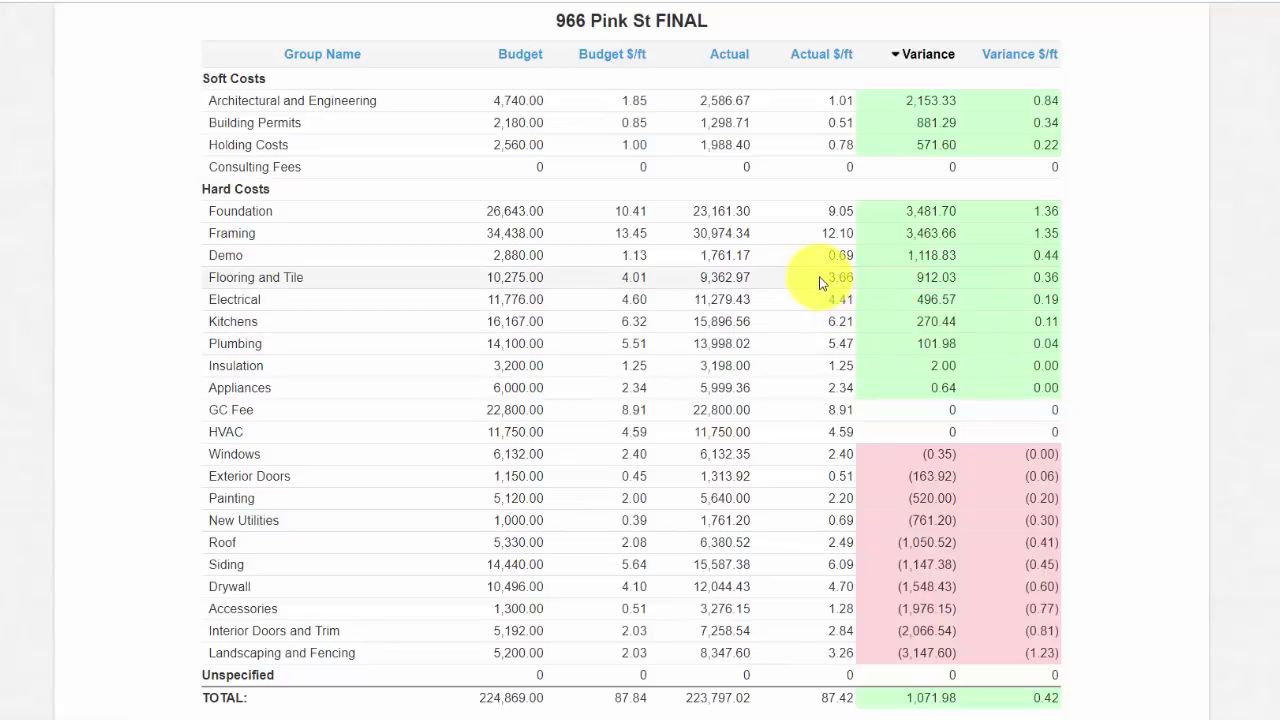
left_click_drag(820, 283, 857, 284)
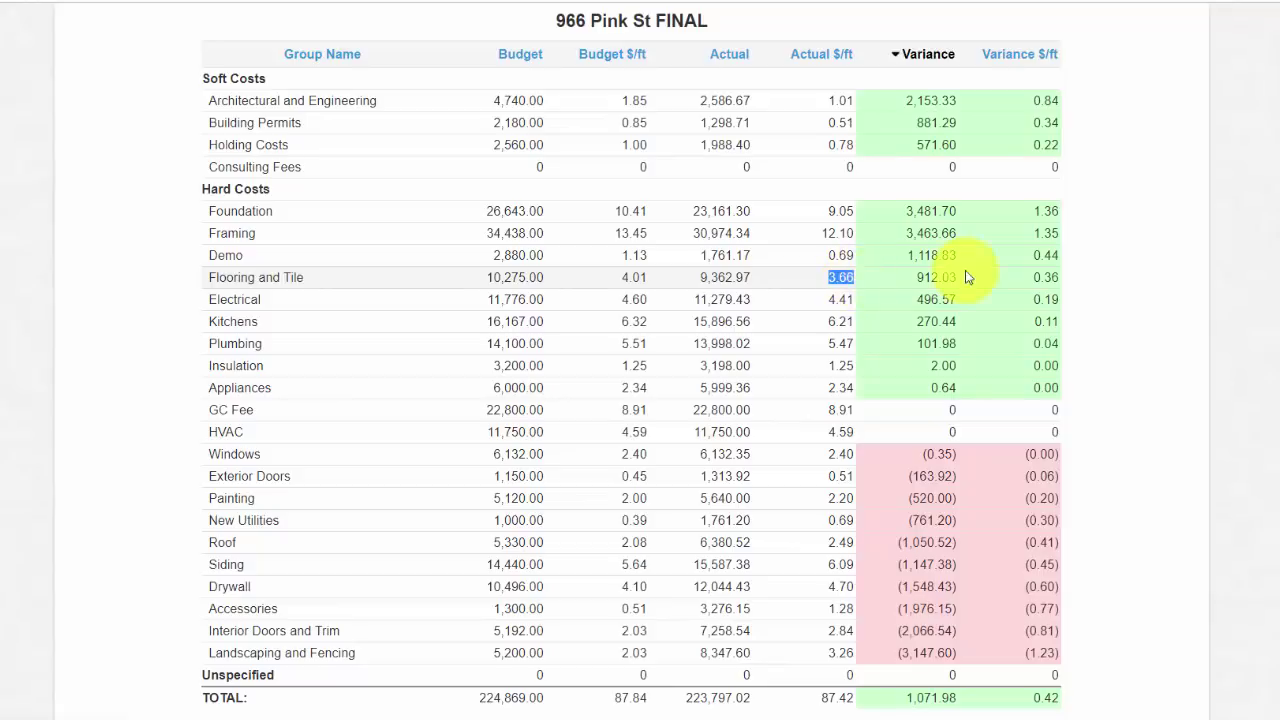
left_click(1077, 271)
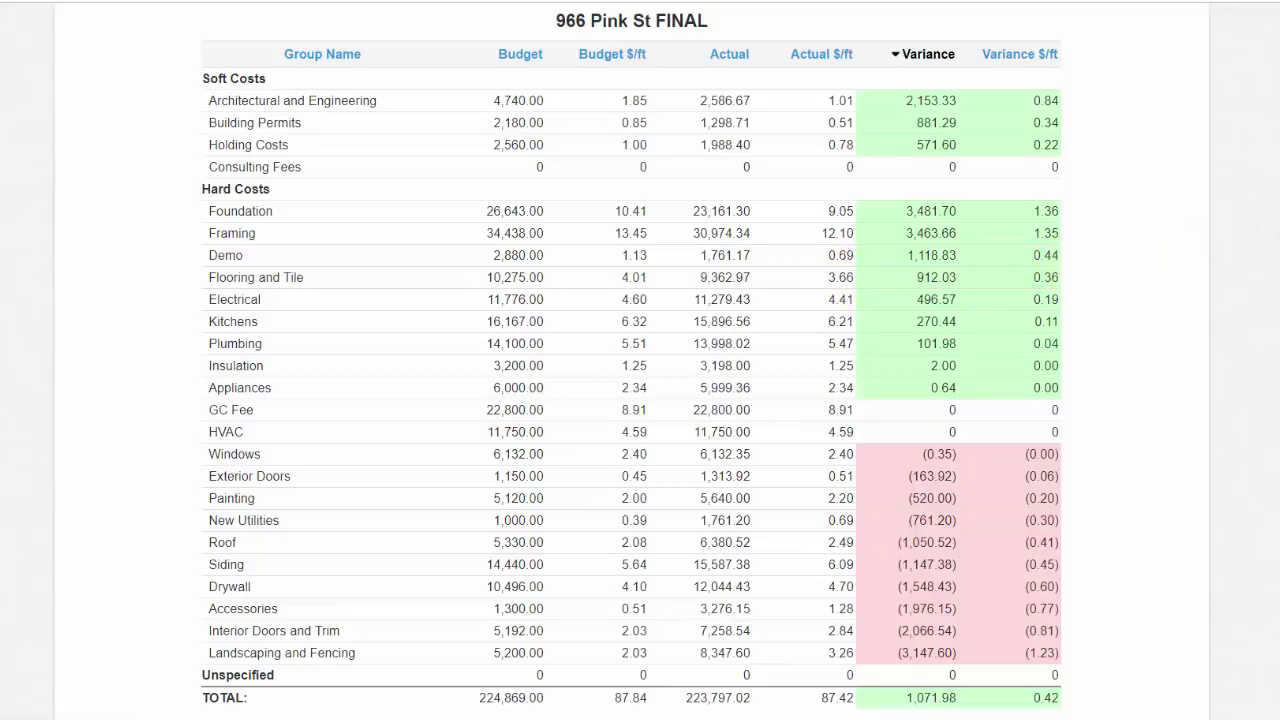
scroll(631, 360, "down", 7)
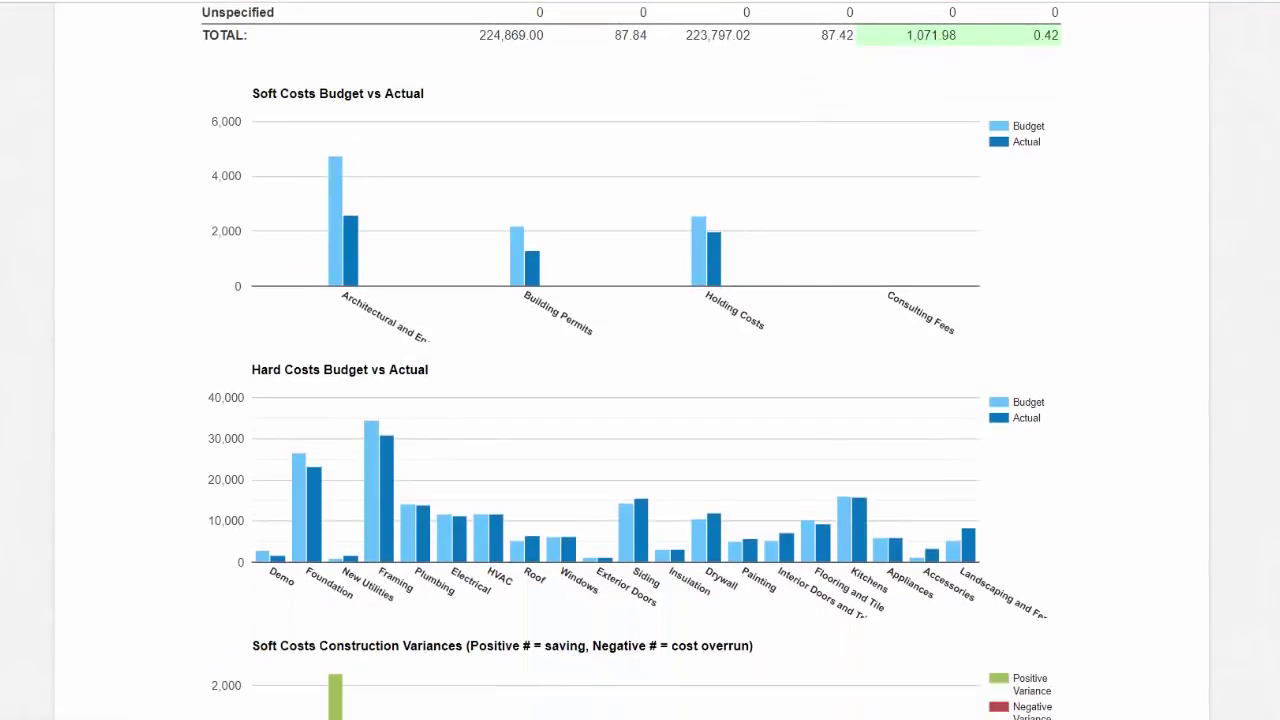
scroll(631, 360, "down", 2)
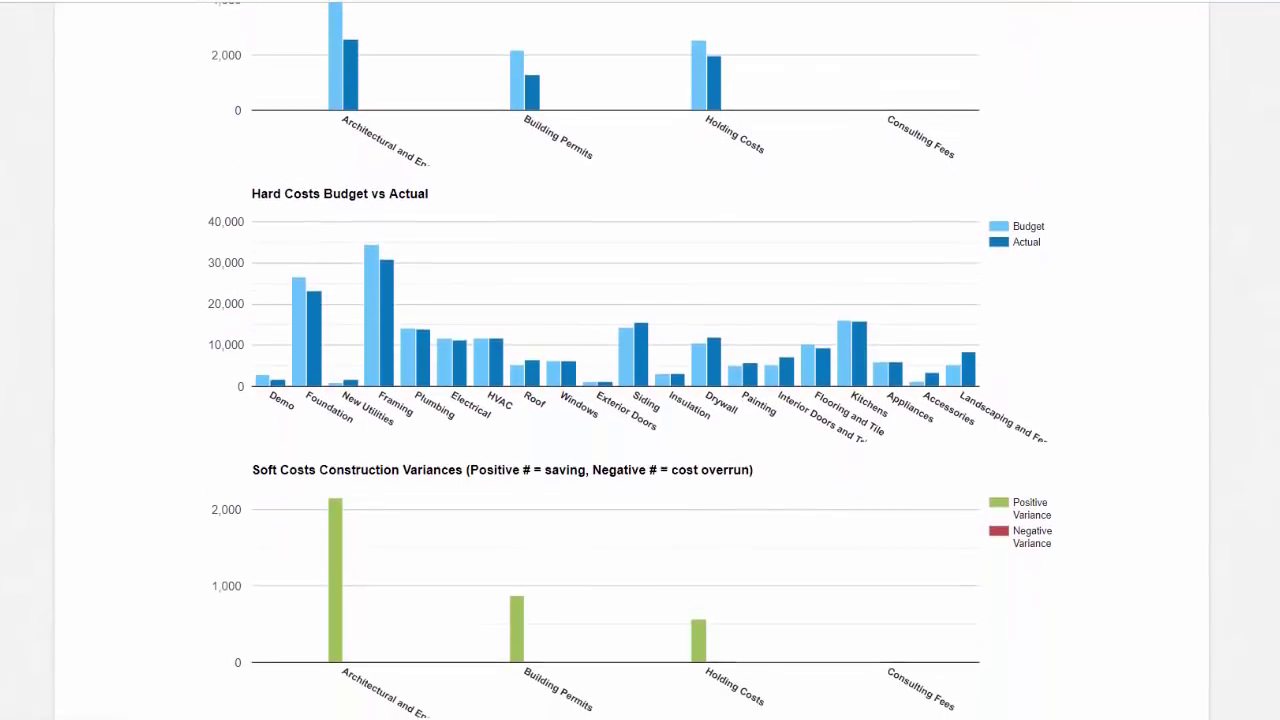
scroll(631, 360, "down", 3)
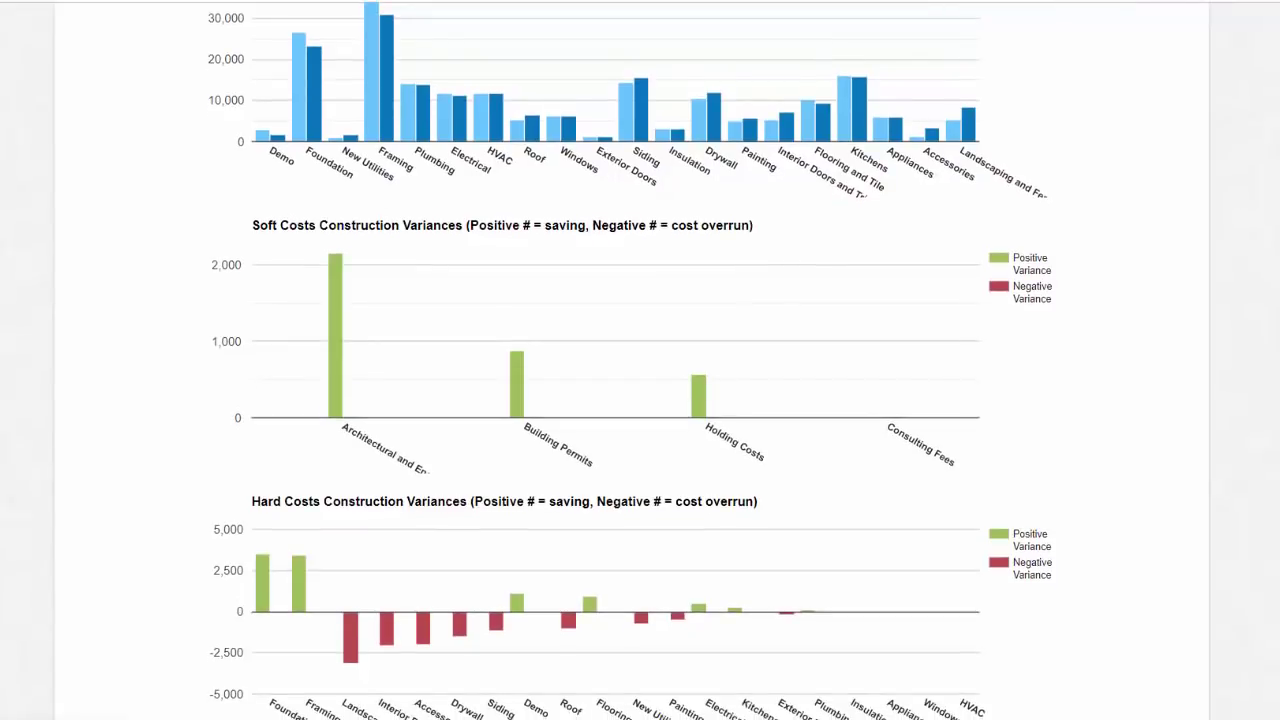
scroll(631, 360, "up", 8)
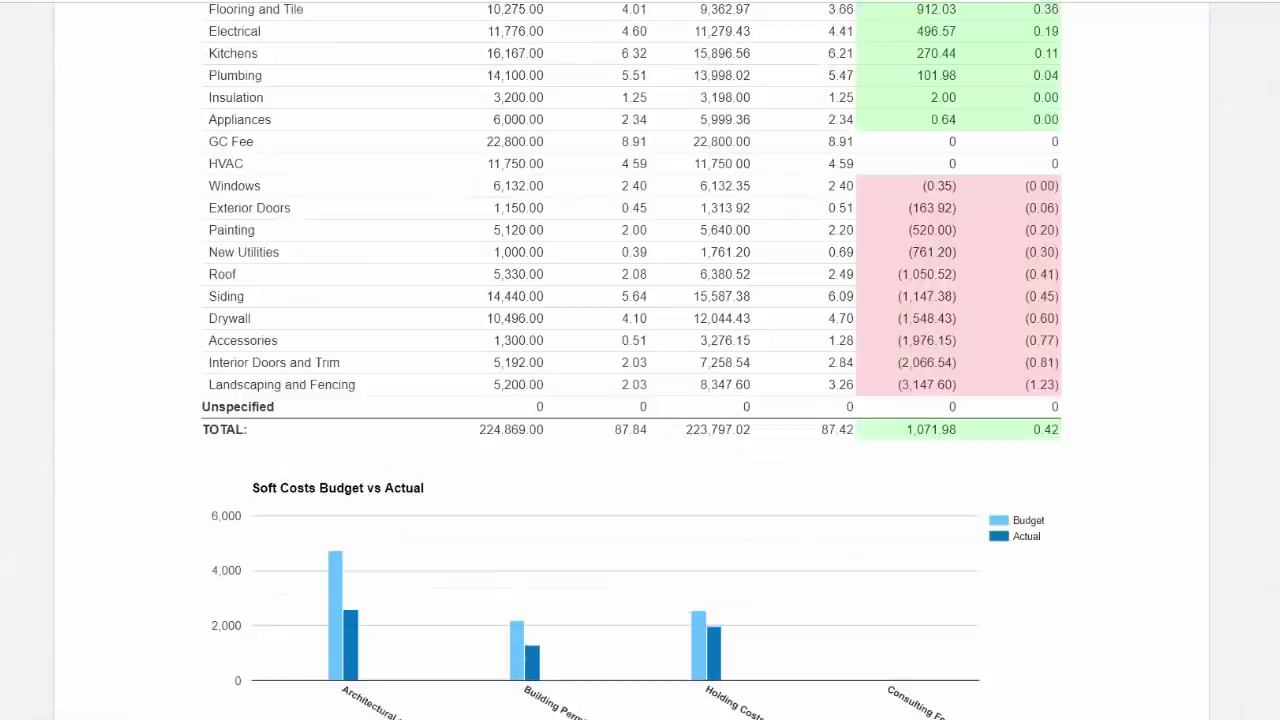
scroll(749, 264, "up", 5)
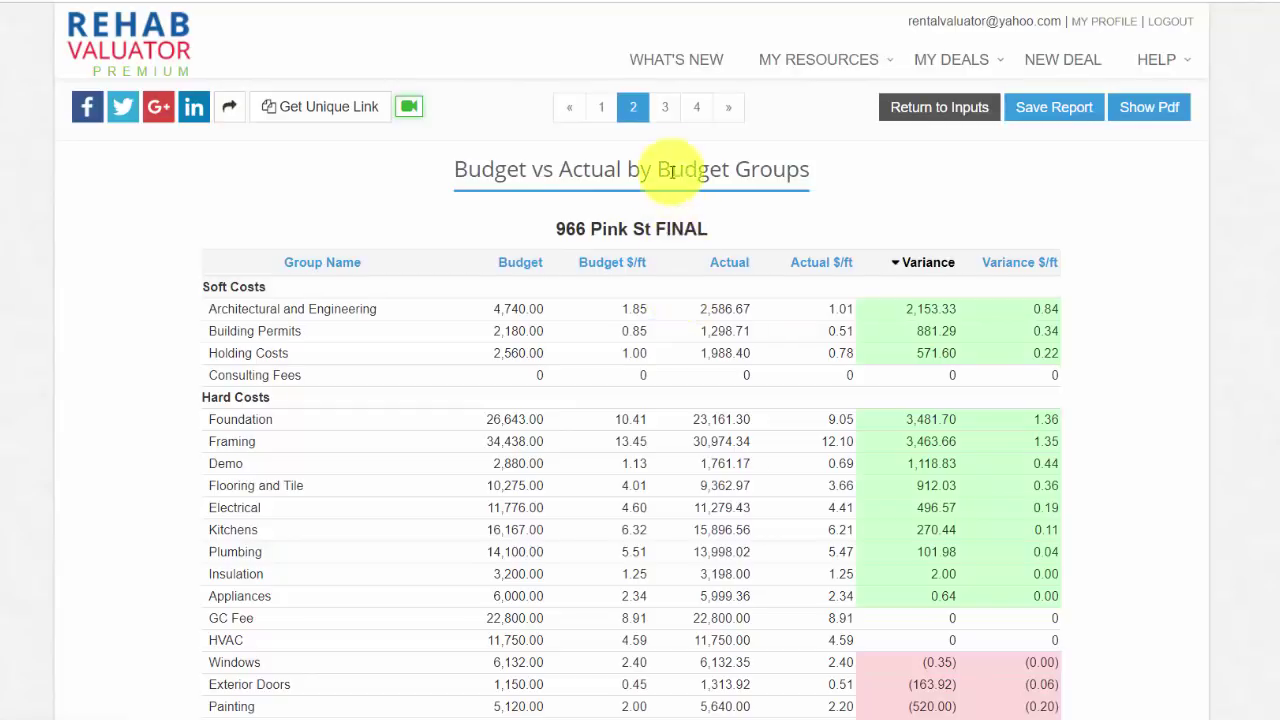
Step: Open the Budget vs Actual by Budget Items report and point out Concrete for footers' 1.51 actual per square foot
left_click(666, 118)
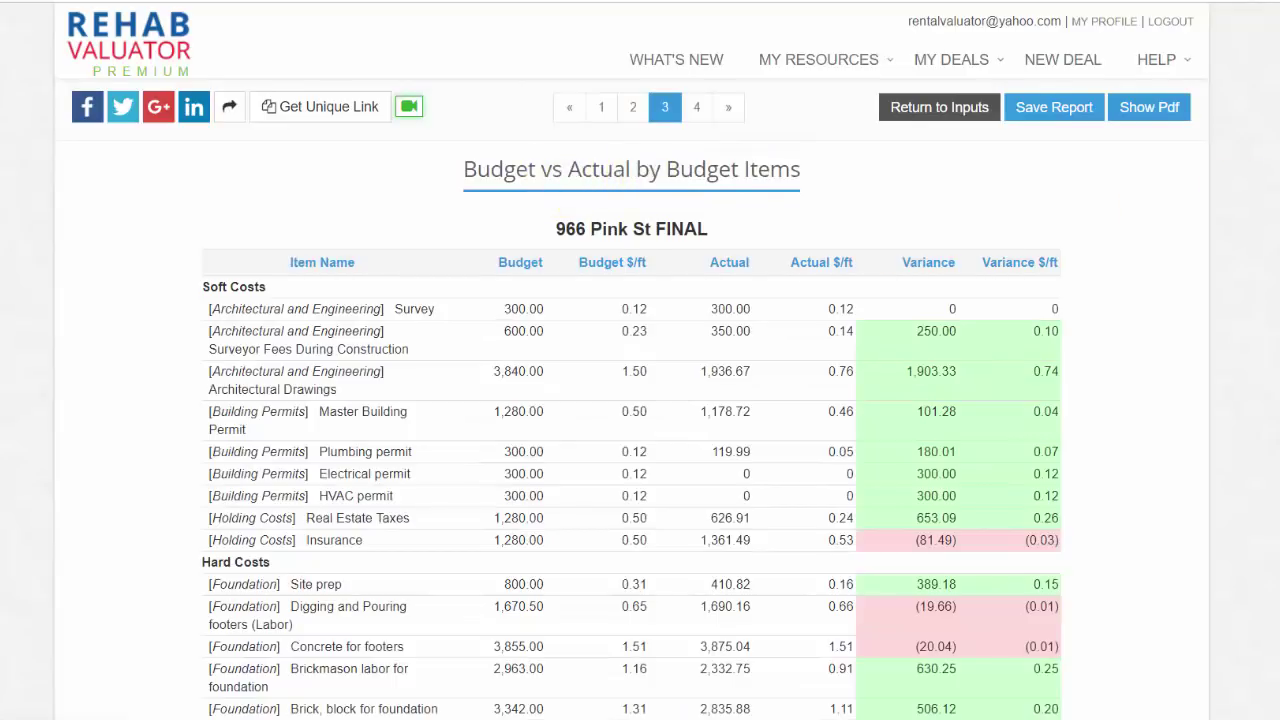
scroll(632, 400, "down", 9)
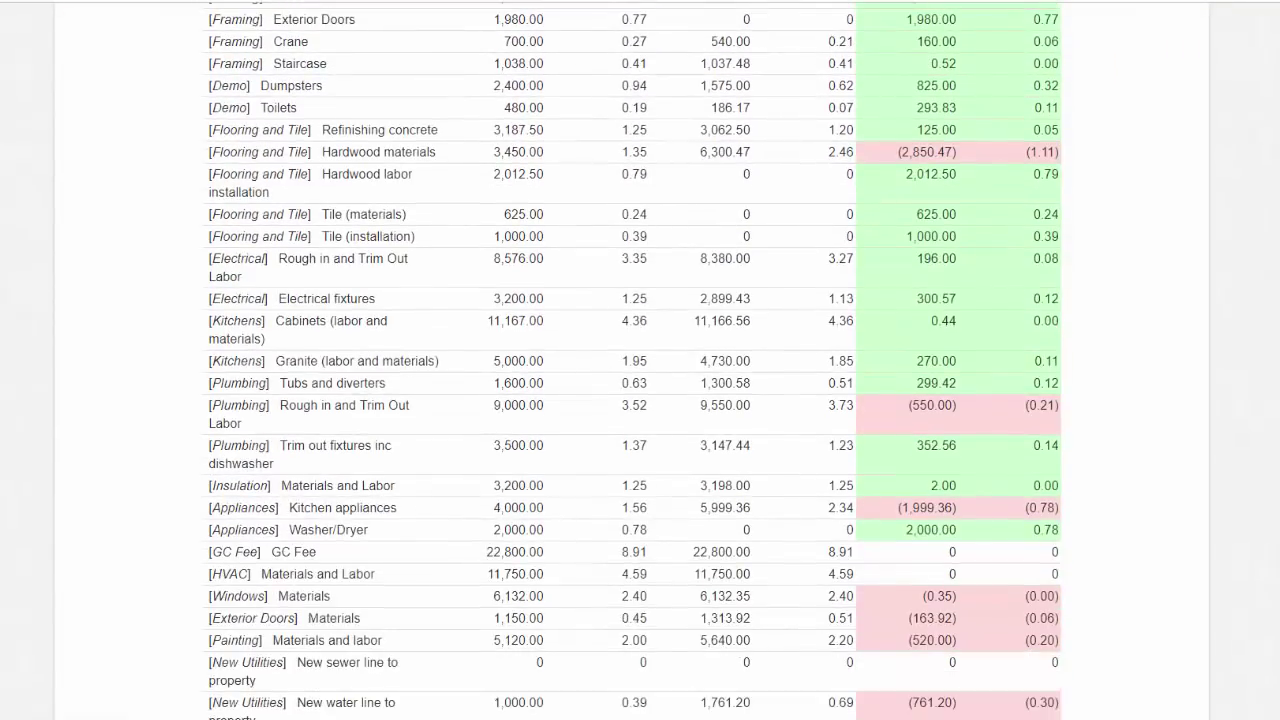
scroll(632, 360, "down", 6)
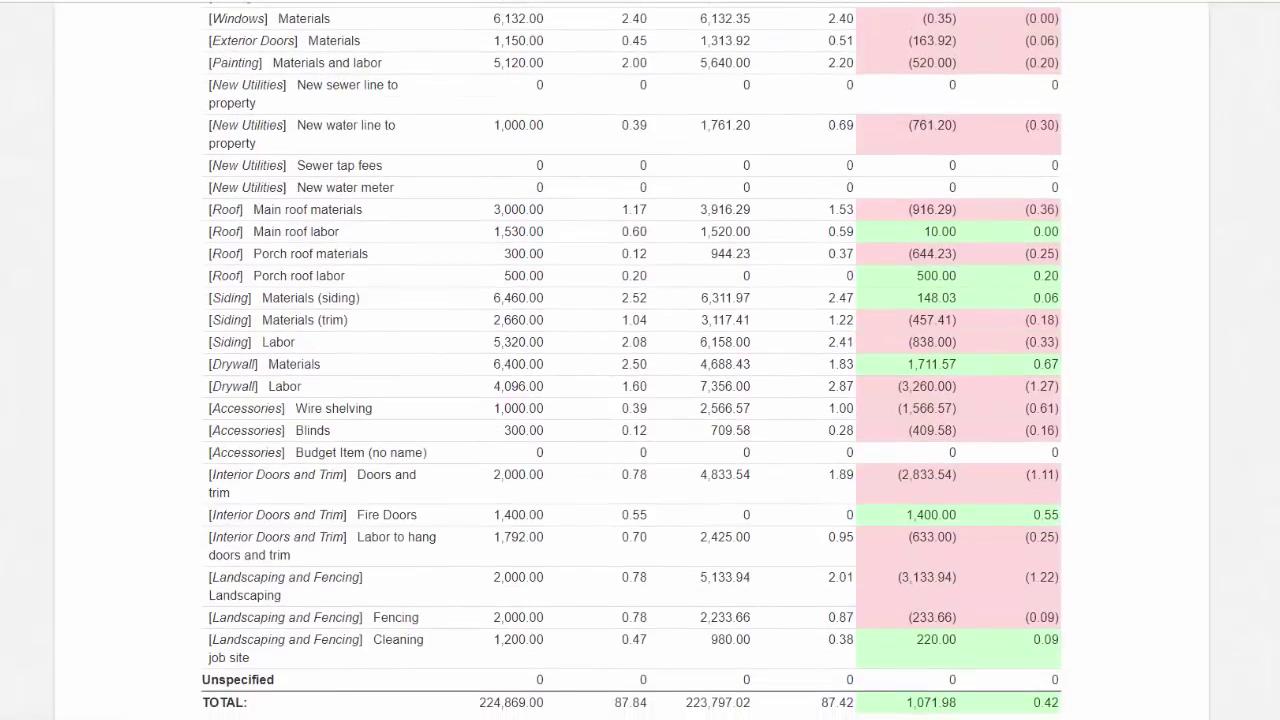
scroll(632, 360, "up", 15)
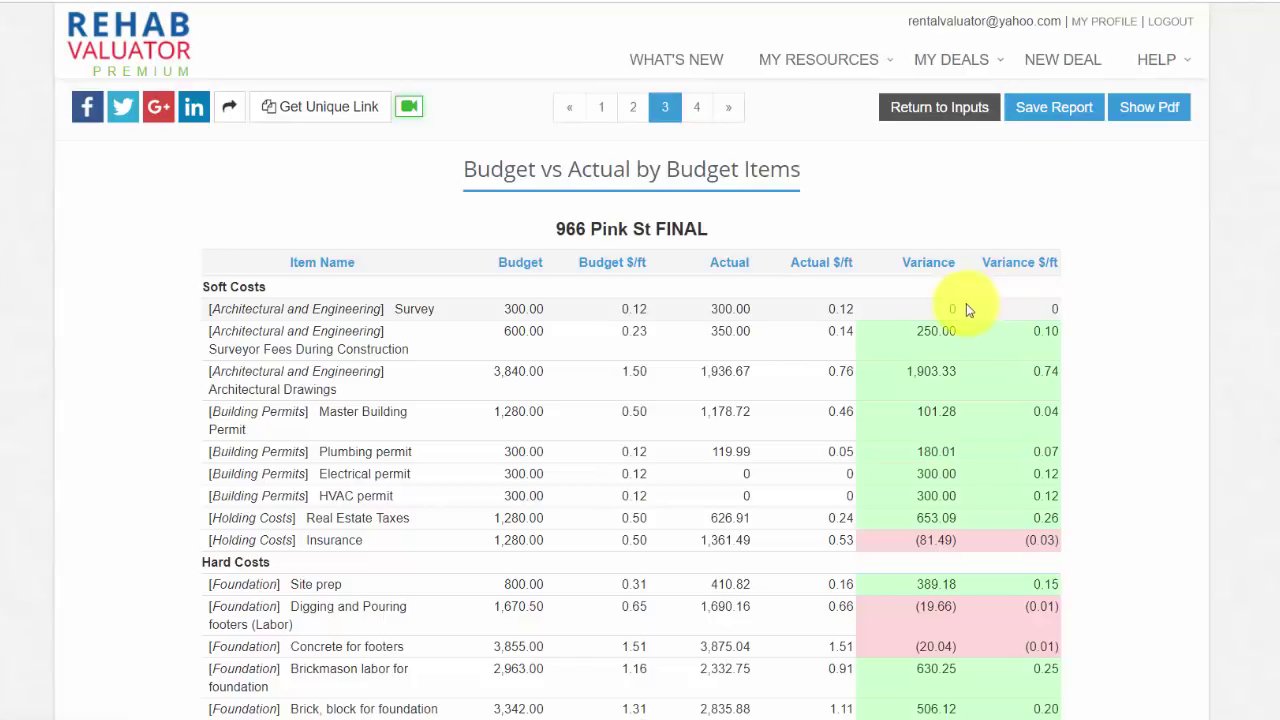
scroll(632, 400, "down", 1)
scroll(632, 400, "down", 1)
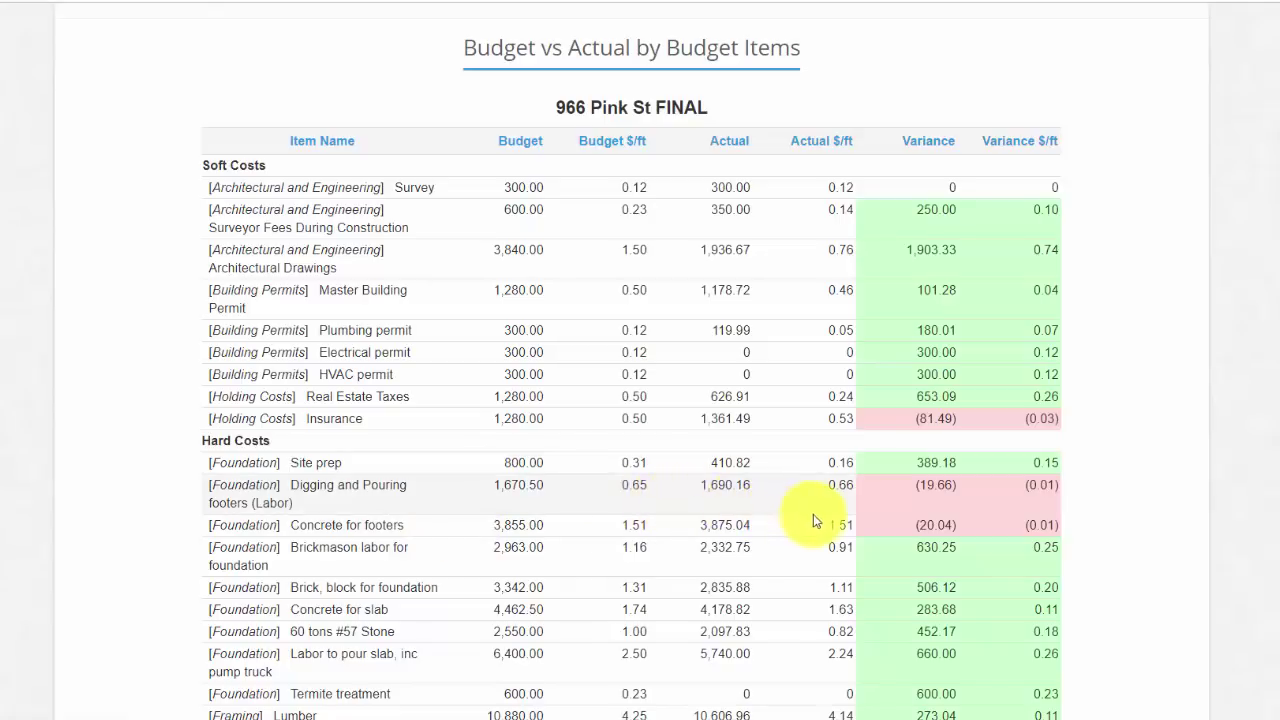
left_click_drag(826, 524, 864, 532)
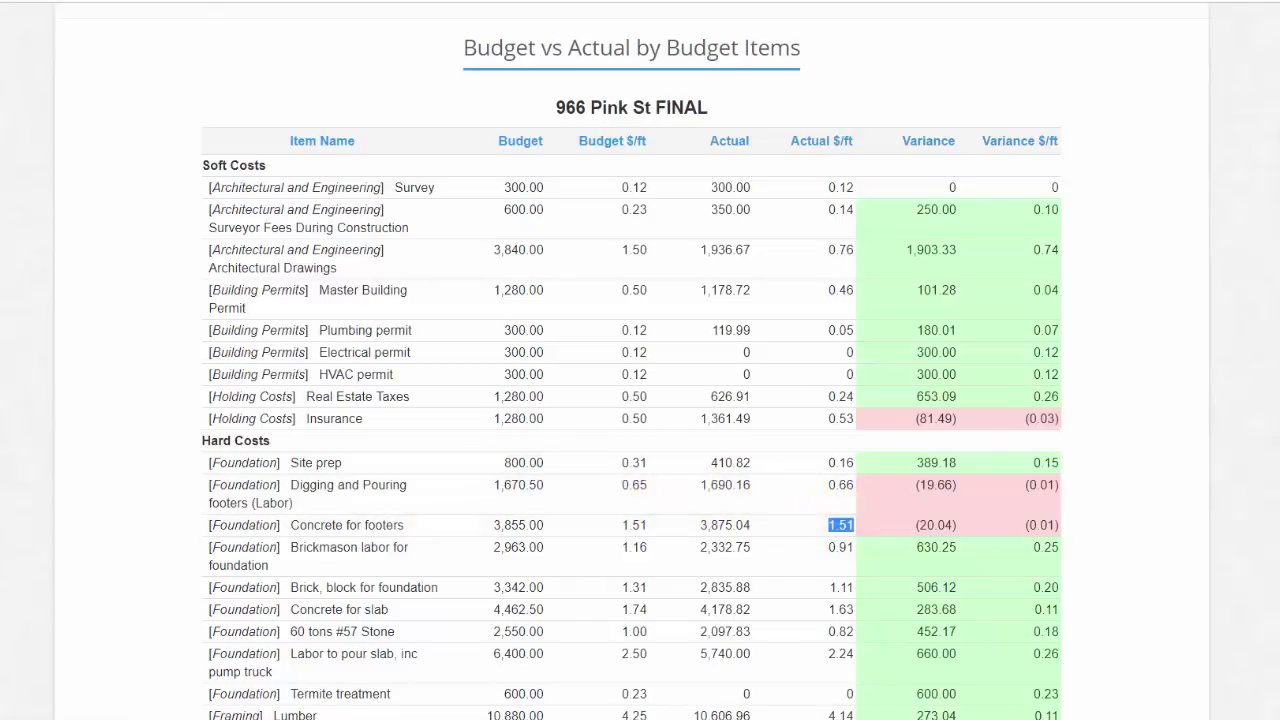
Step: Scroll further down the items table, highlight another actual value, and jump back to the top
scroll(632, 400, "down", 3)
scroll(680, 323, "down", 3)
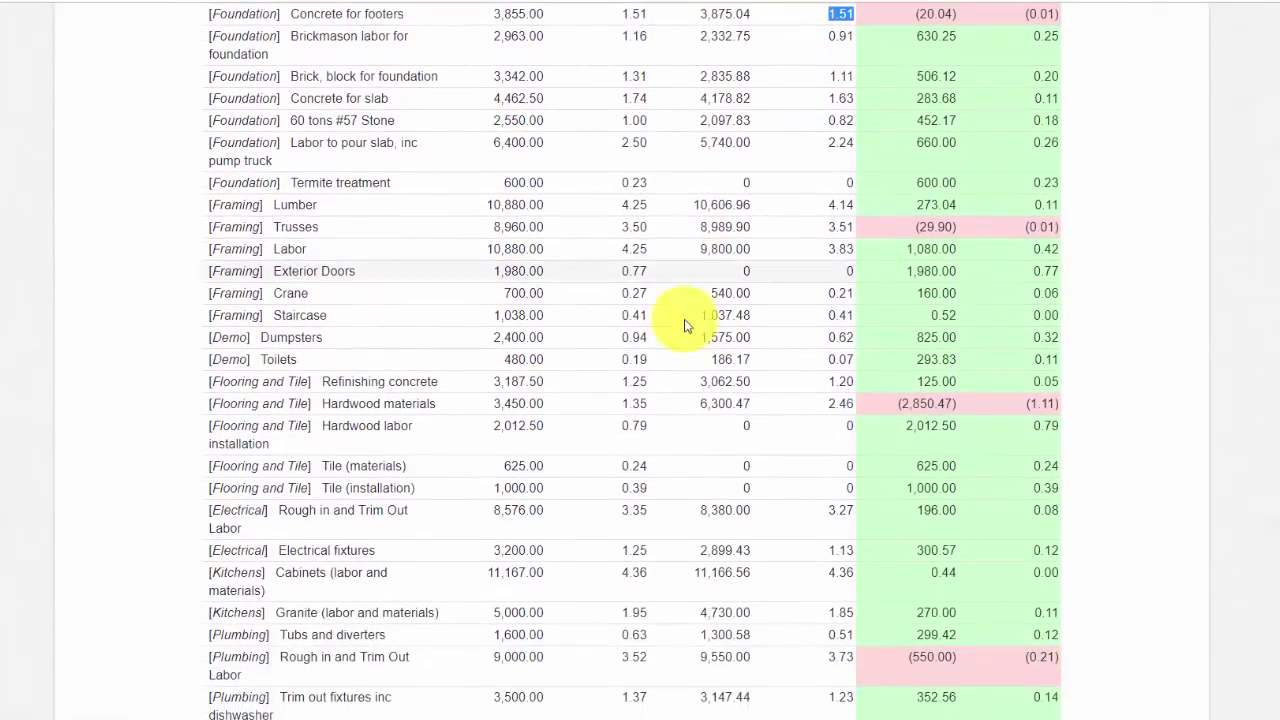
scroll(816, 392, "down", 3)
left_click_drag(816, 392, 870, 400)
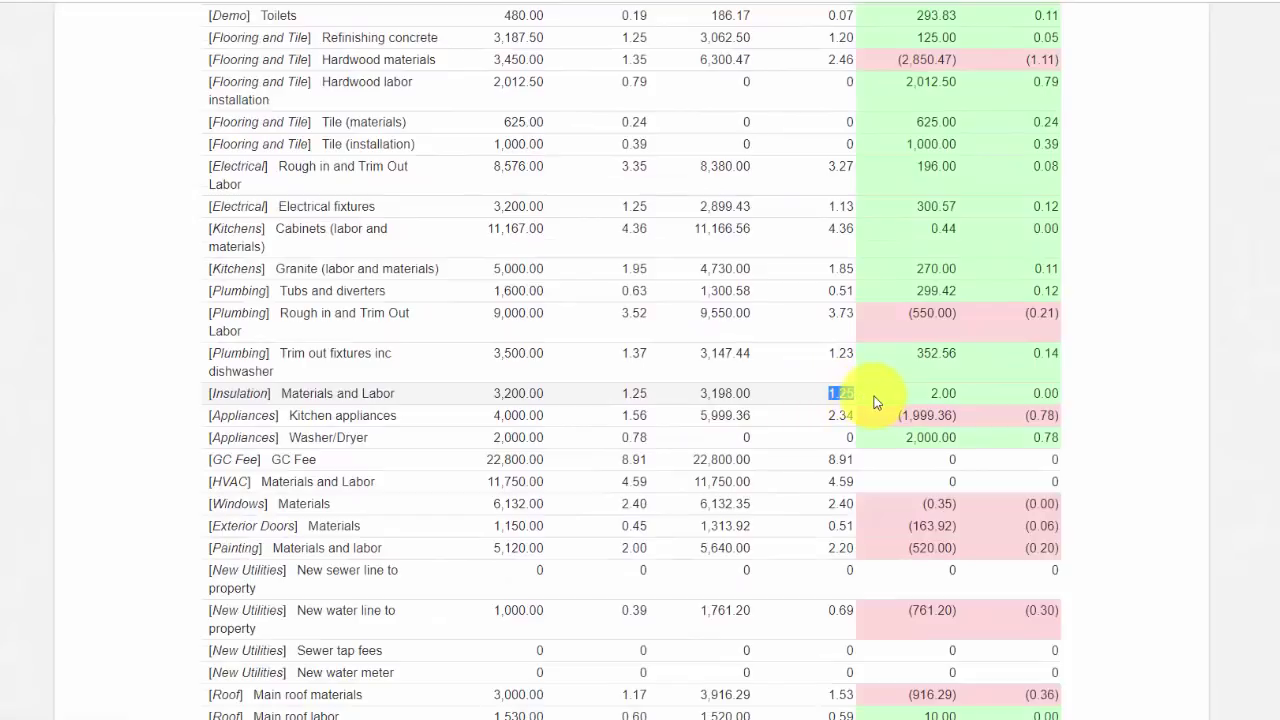
key("Home")
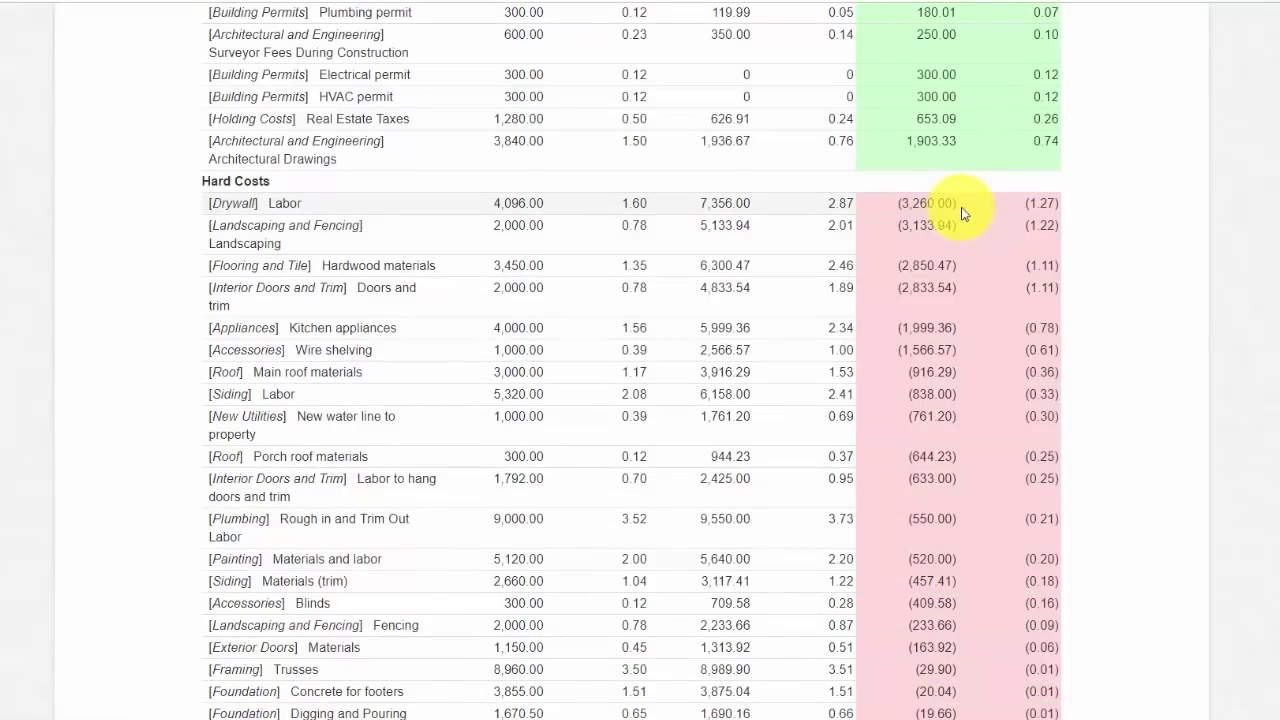
Step: Highlight Drywall Labor's (3,260.00) overrun and compare its 1.60 budget with 2.87 actual per square foot
left_click_drag(962, 212, 886, 214)
left_click(977, 206)
left_click_drag(652, 203, 608, 207)
left_click(640, 206)
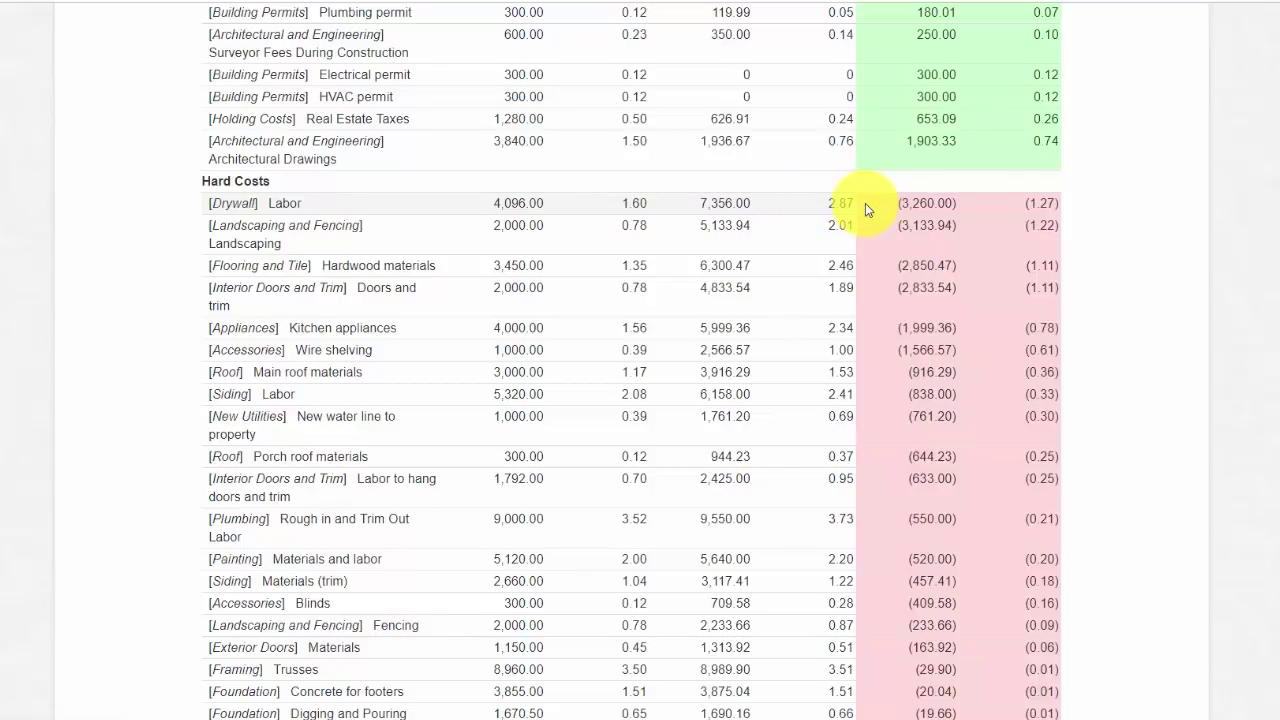
left_click_drag(862, 204, 827, 202)
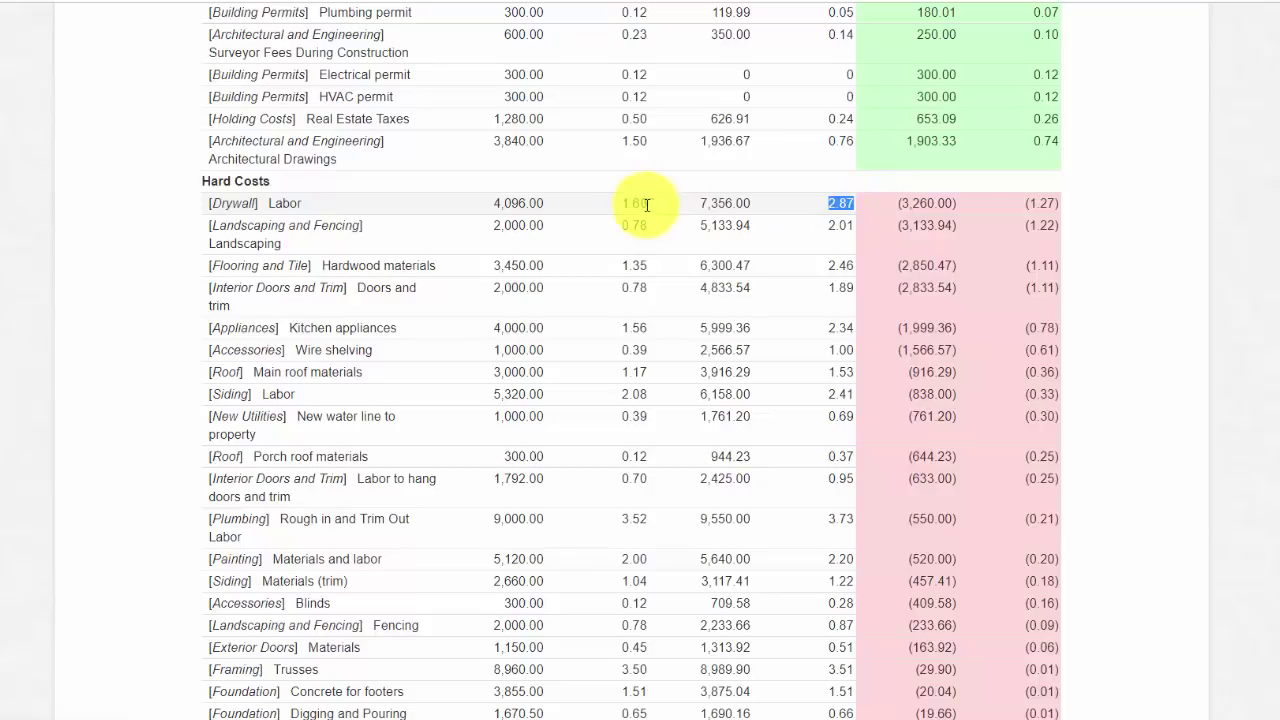
double_click(638, 204)
double_click(834, 204)
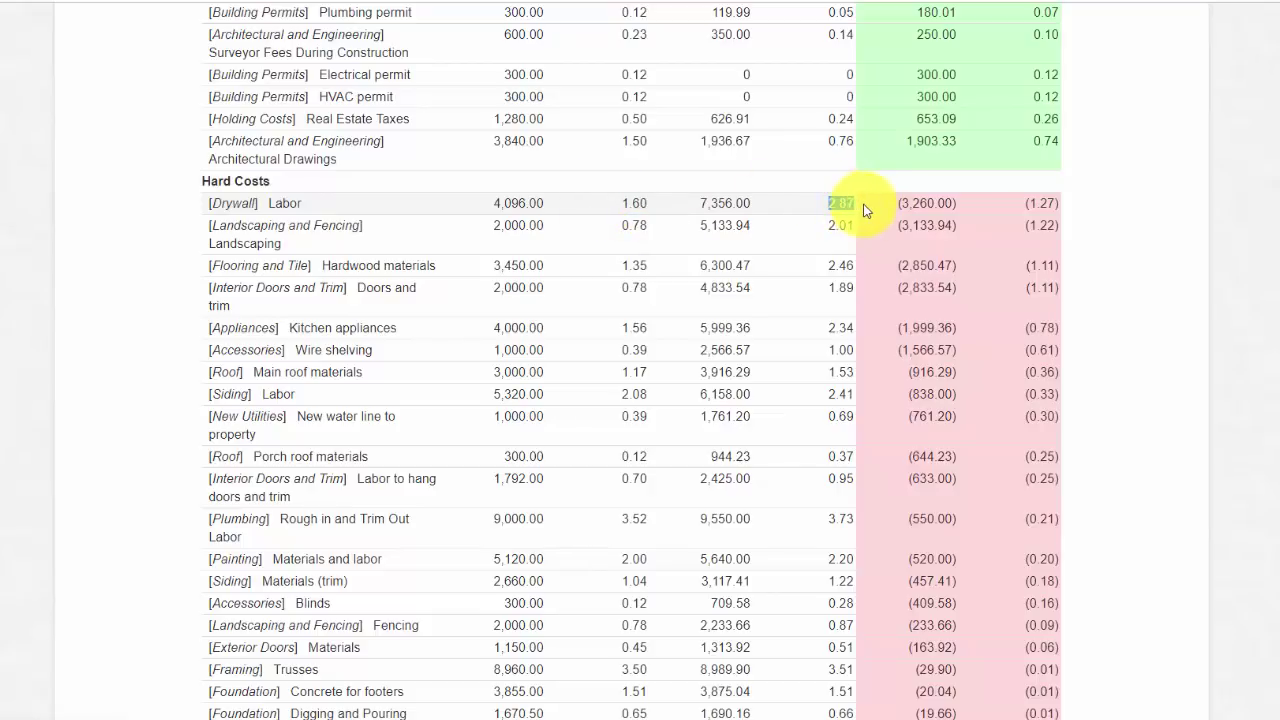
Step: Point out the Hardwood labor 2,012.50 and Washer/Dryer 2,000.00 savings, then open the Post-Construction Project Summary
scroll(951, 191, "down", 5)
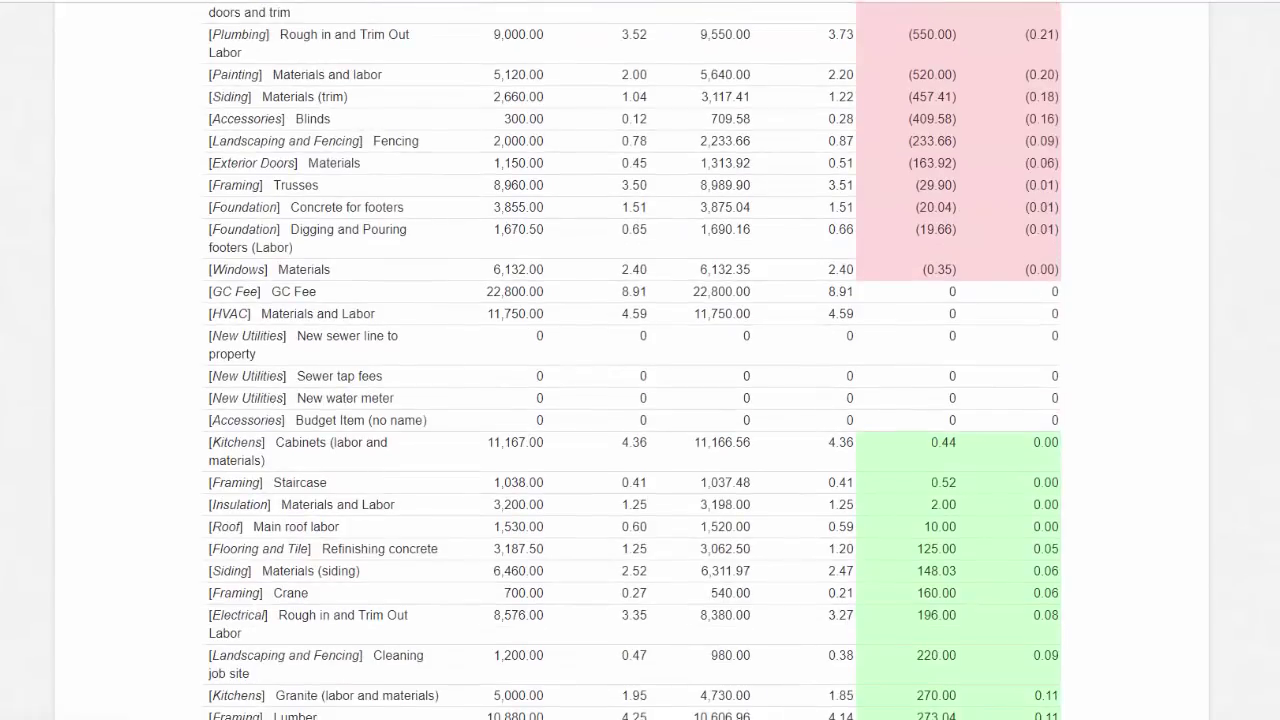
scroll(1145, 439, "down", 6)
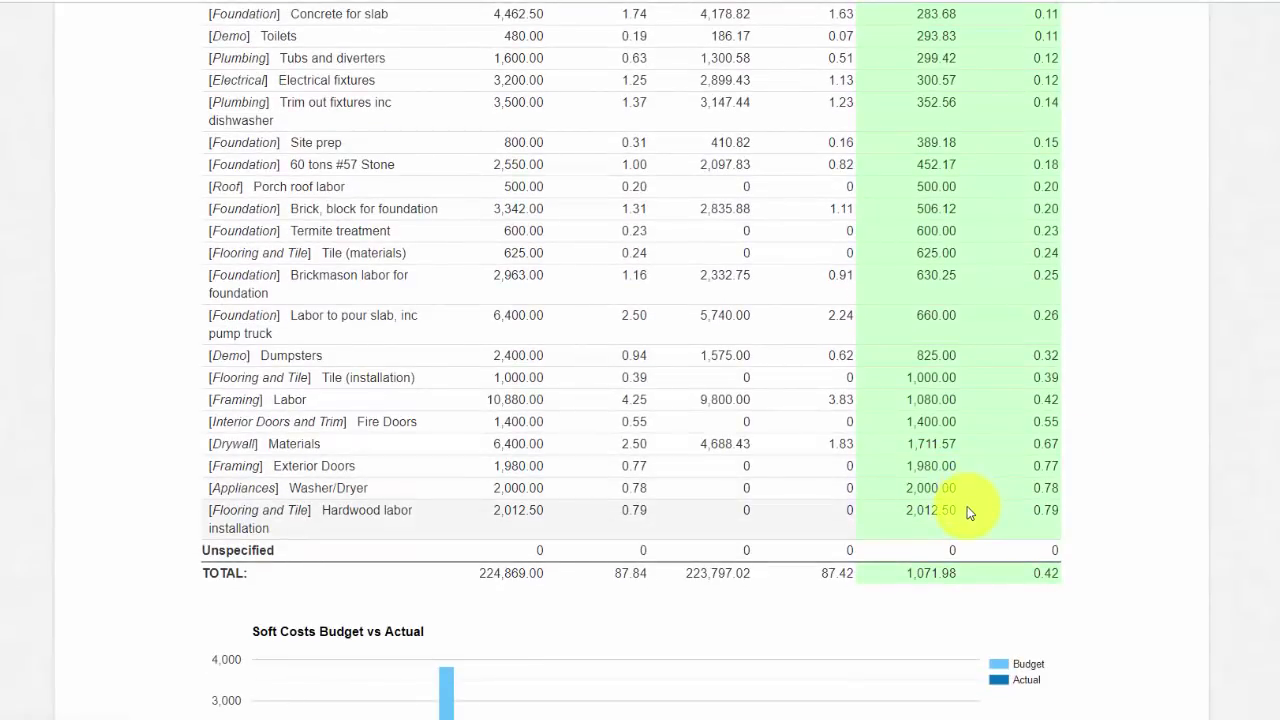
left_click_drag(966, 508, 881, 506)
left_click_drag(969, 491, 908, 483)
left_click(1186, 443)
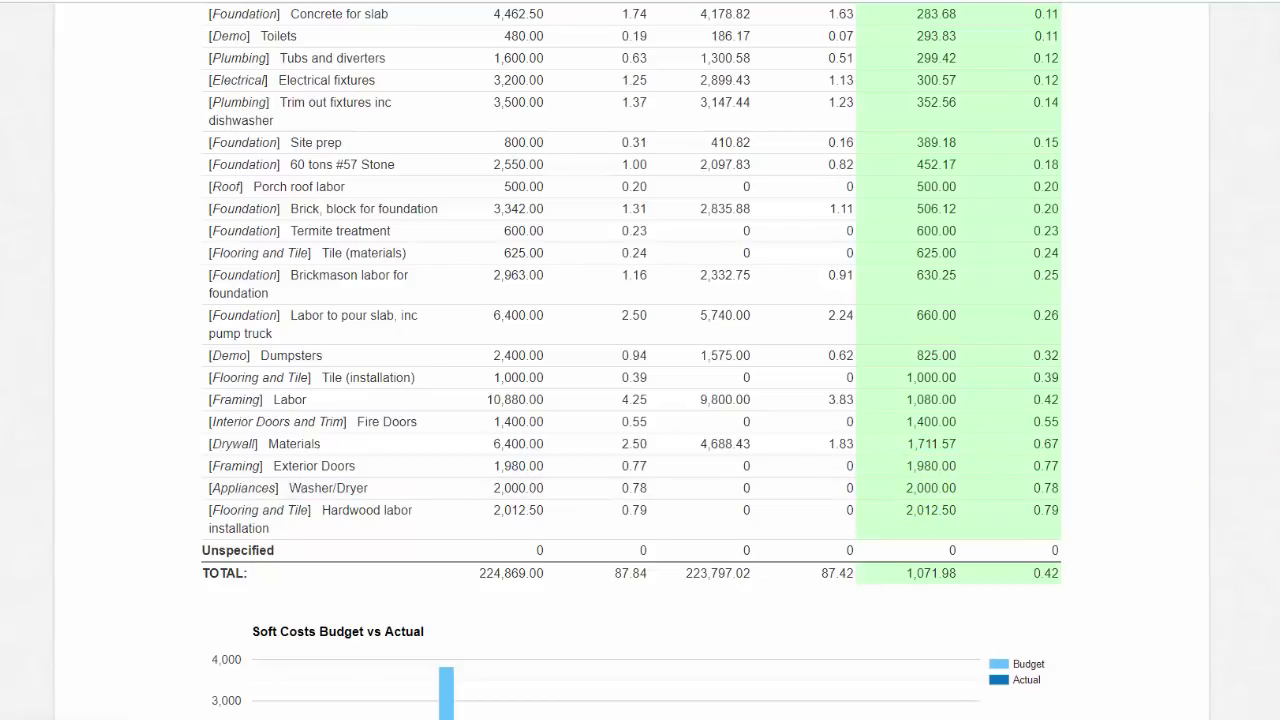
scroll(1186, 443, "up", 5)
scroll(1199, 246, "up", 8)
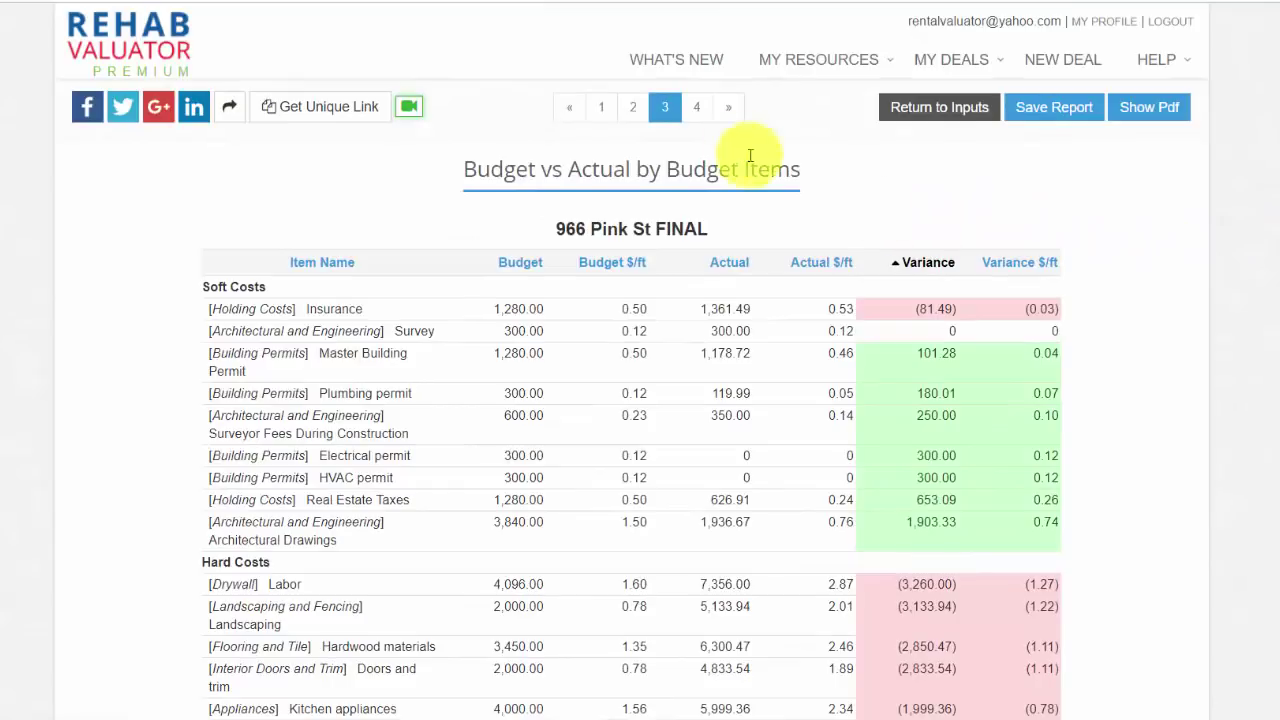
left_click(698, 113)
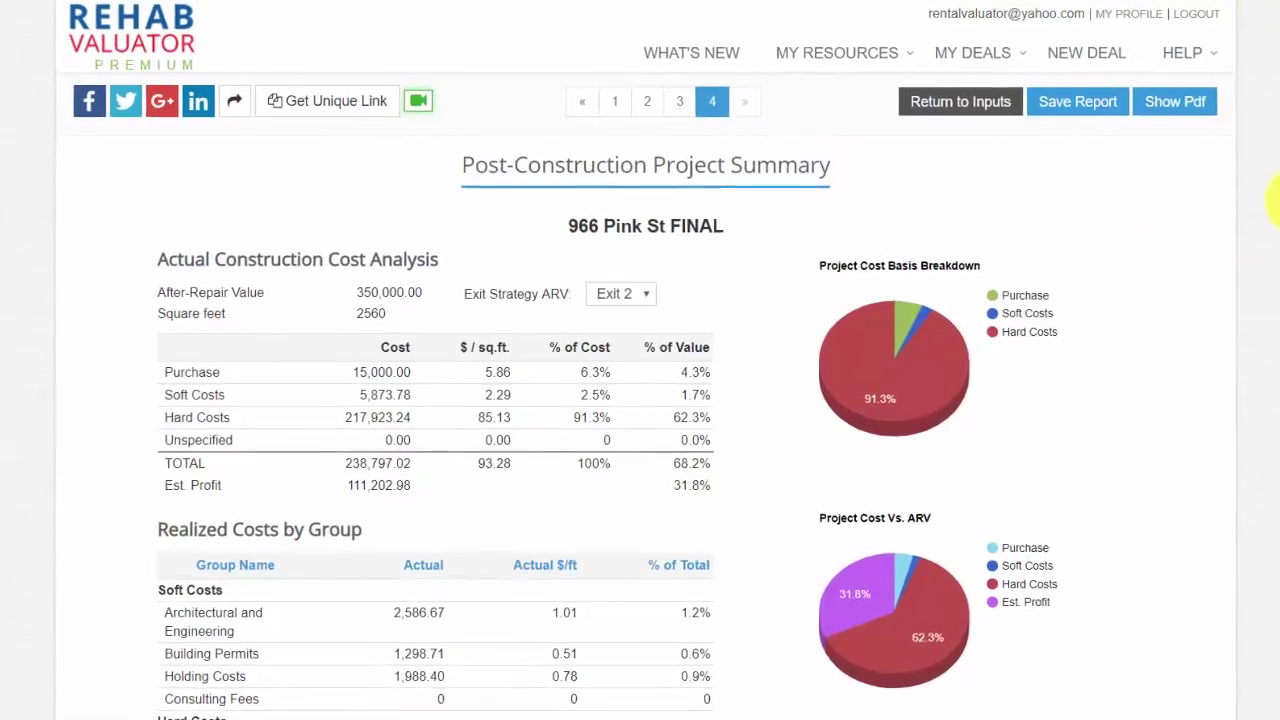
left_click_drag(416, 295, 338, 296)
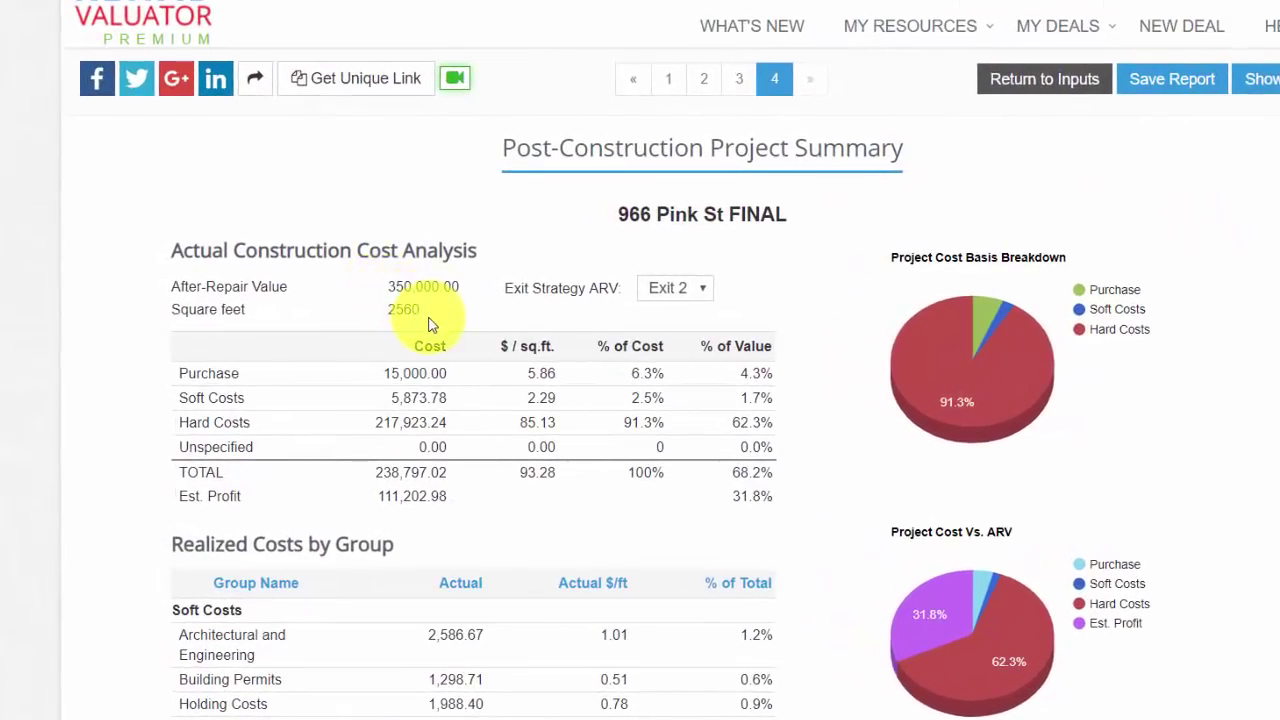
left_click_drag(428, 312, 375, 314)
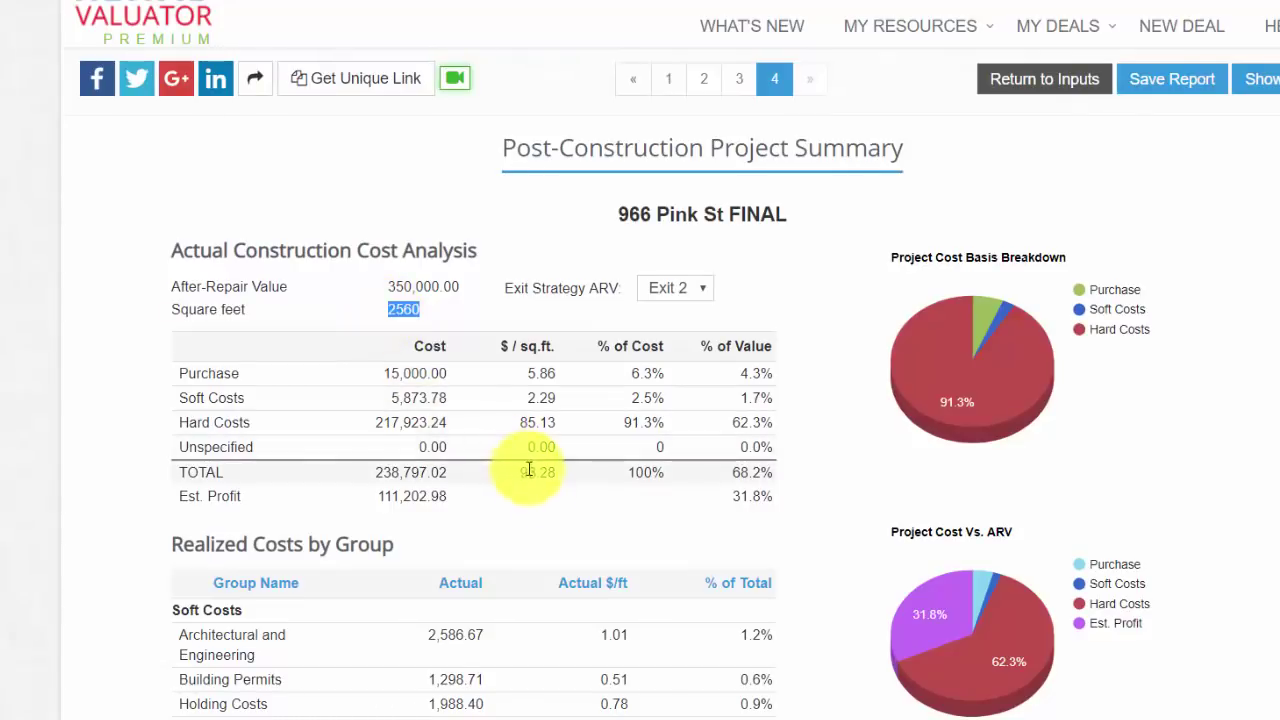
left_click(568, 511)
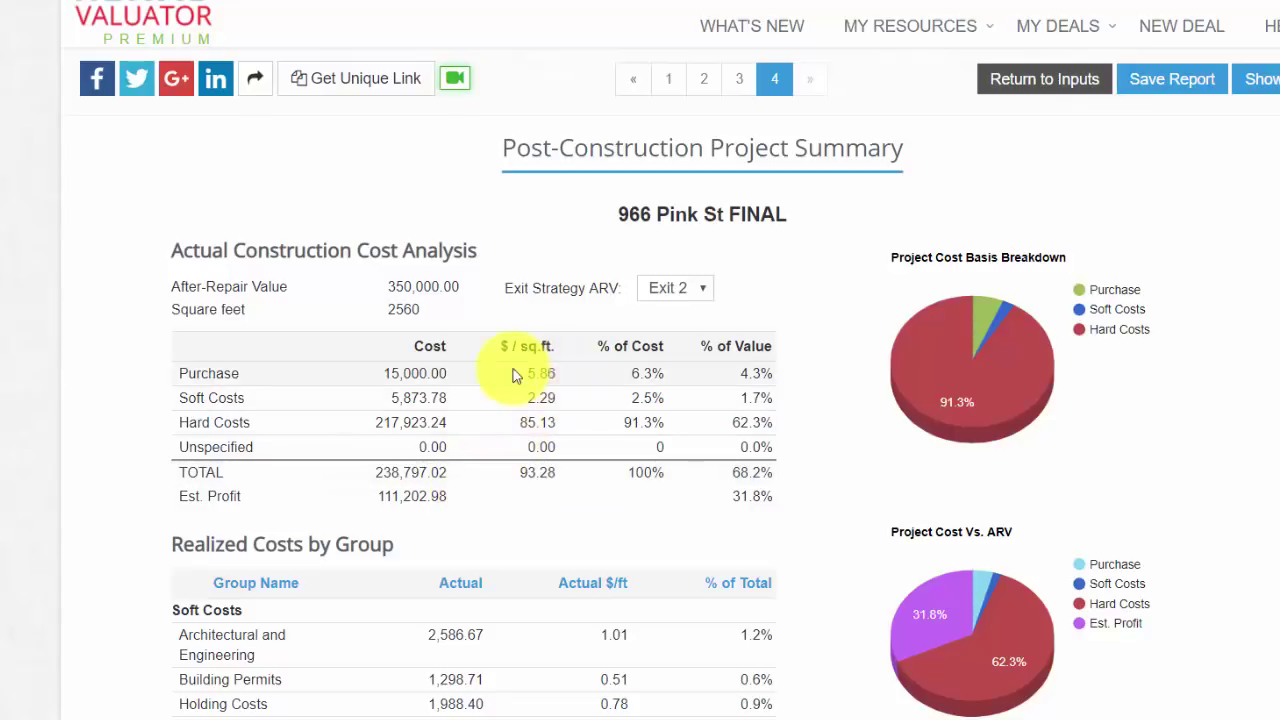
double_click(541, 373)
double_click(537, 472)
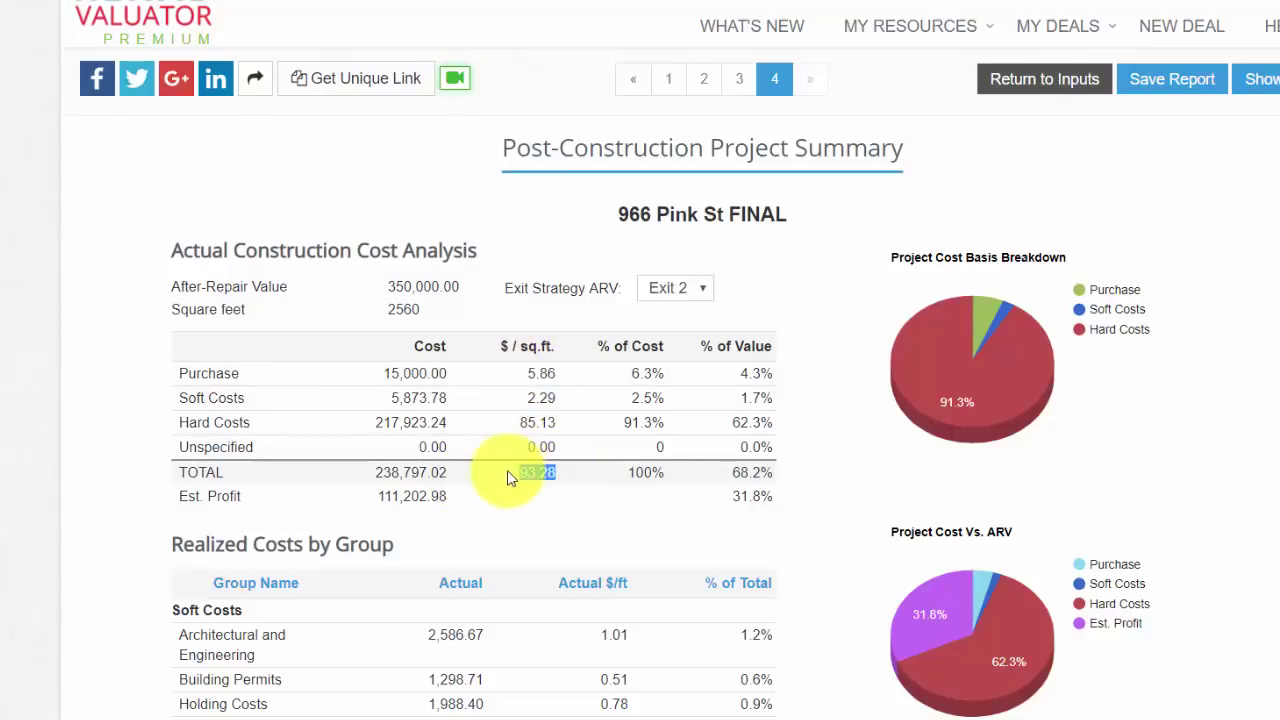
left_click(560, 380)
left_click_drag(560, 380, 497, 429)
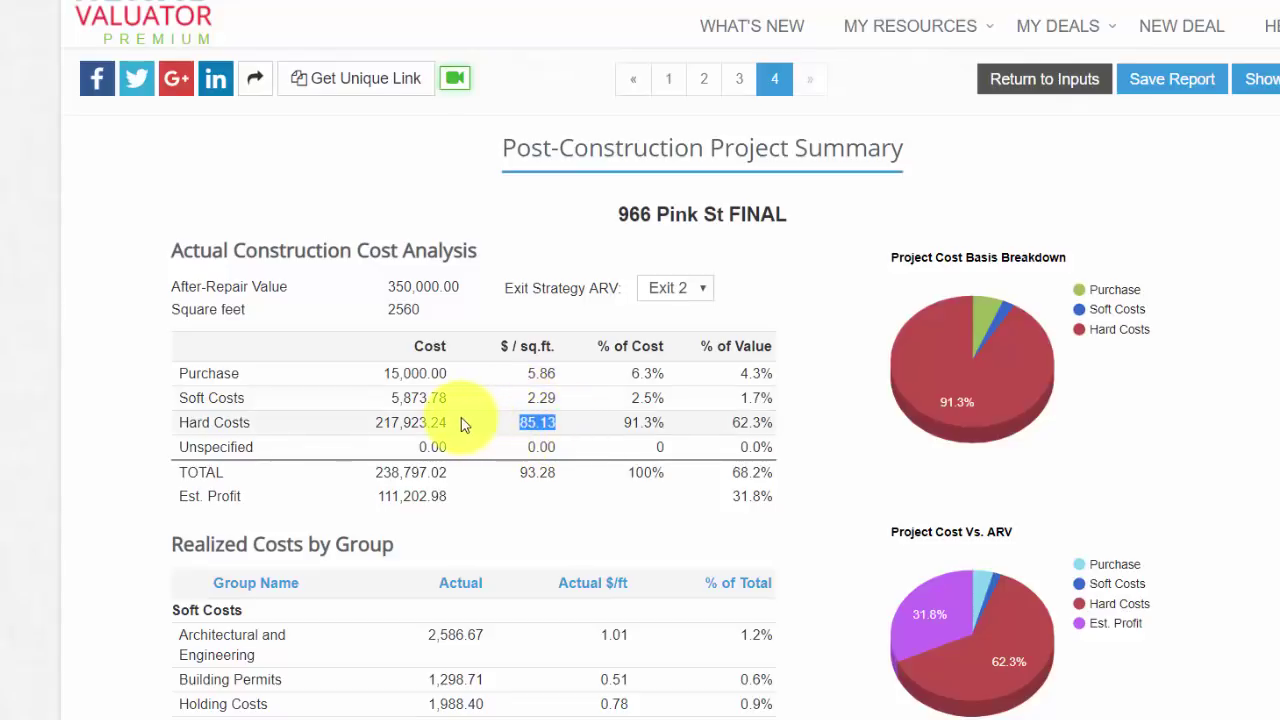
double_click(588, 423)
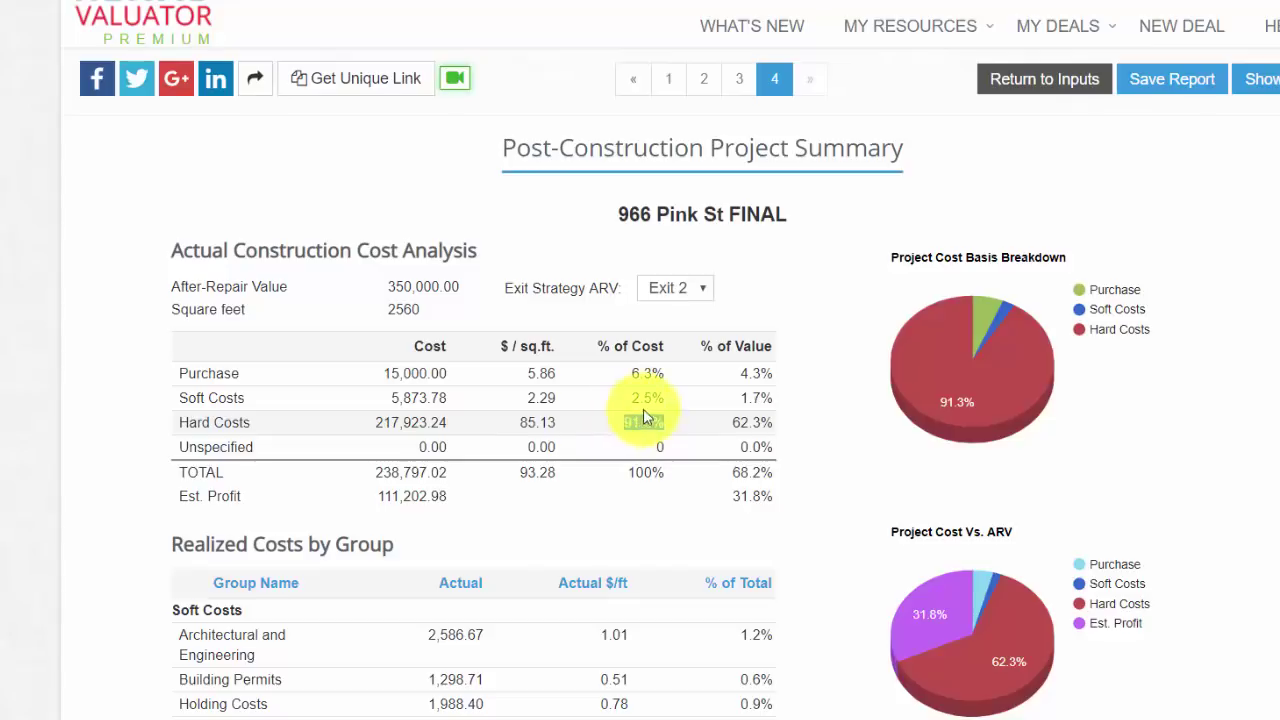
left_click_drag(605, 395, 723, 400)
left_click(777, 391)
left_click(777, 449)
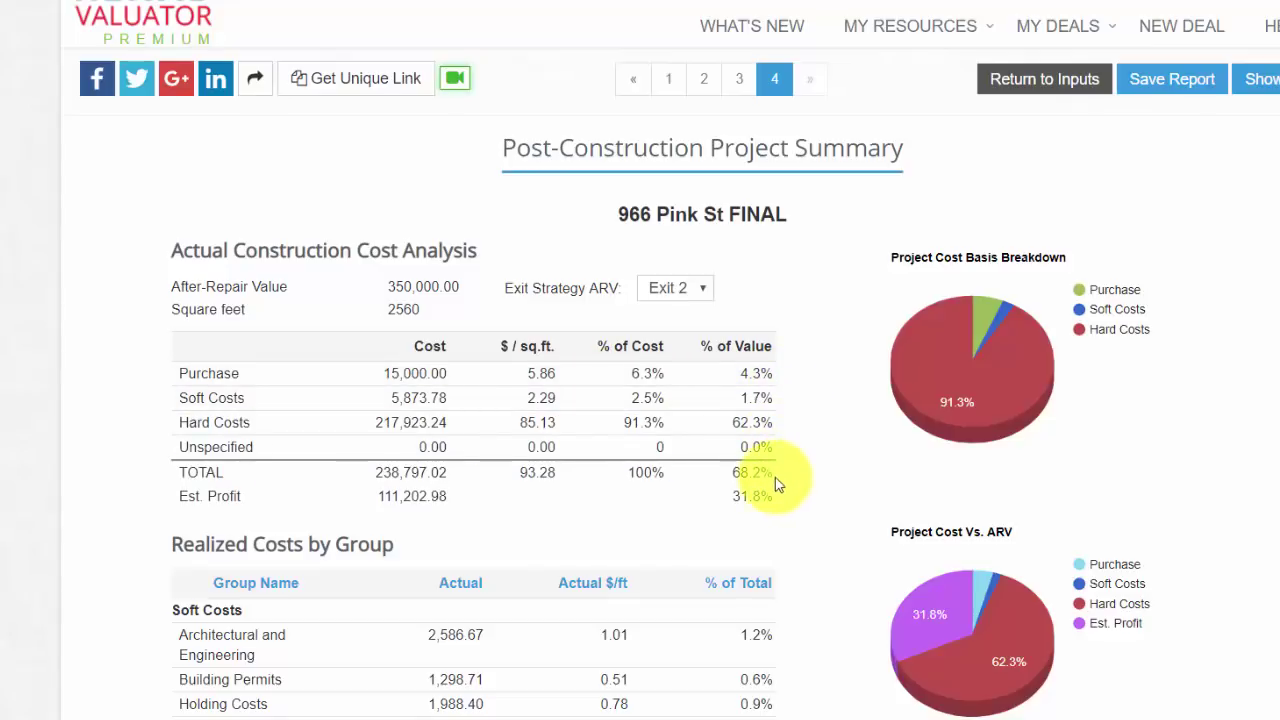
mouse_move(775, 477)
left_mouse_down()
mouse_move(729, 491)
mouse_move(762, 473)
left_mouse_up()
left_click(800, 486)
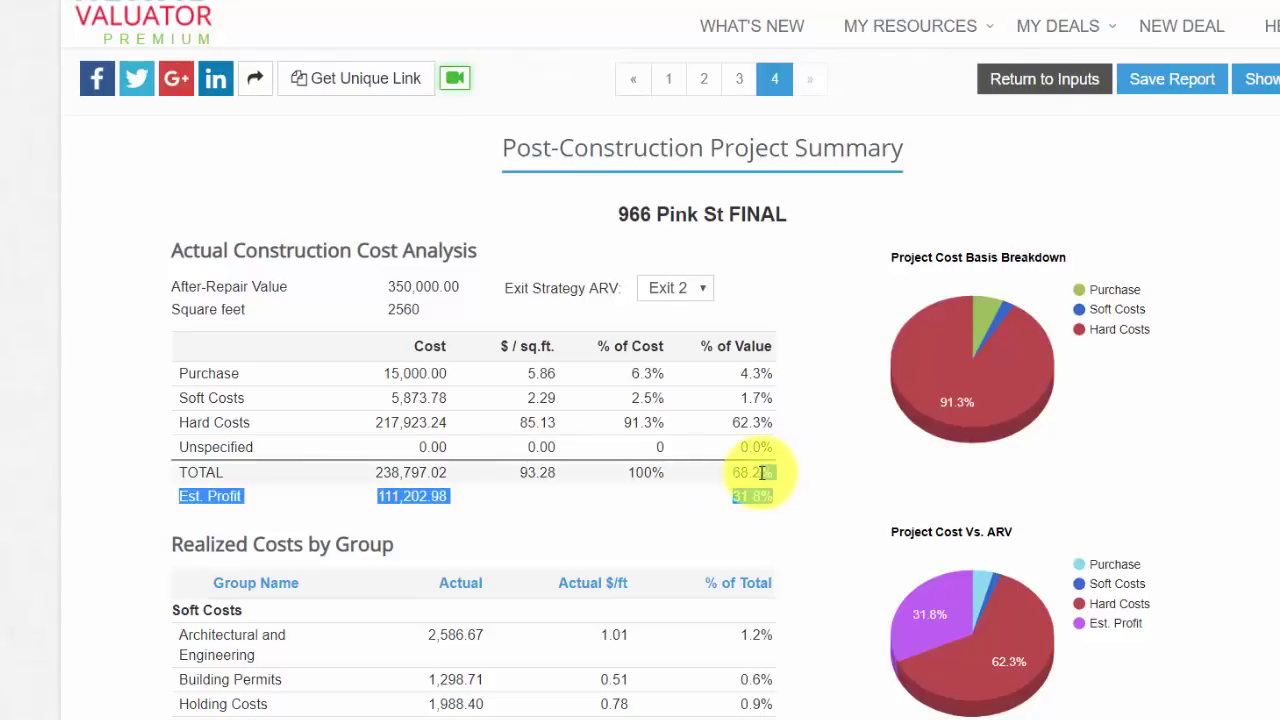
left_click(731, 480)
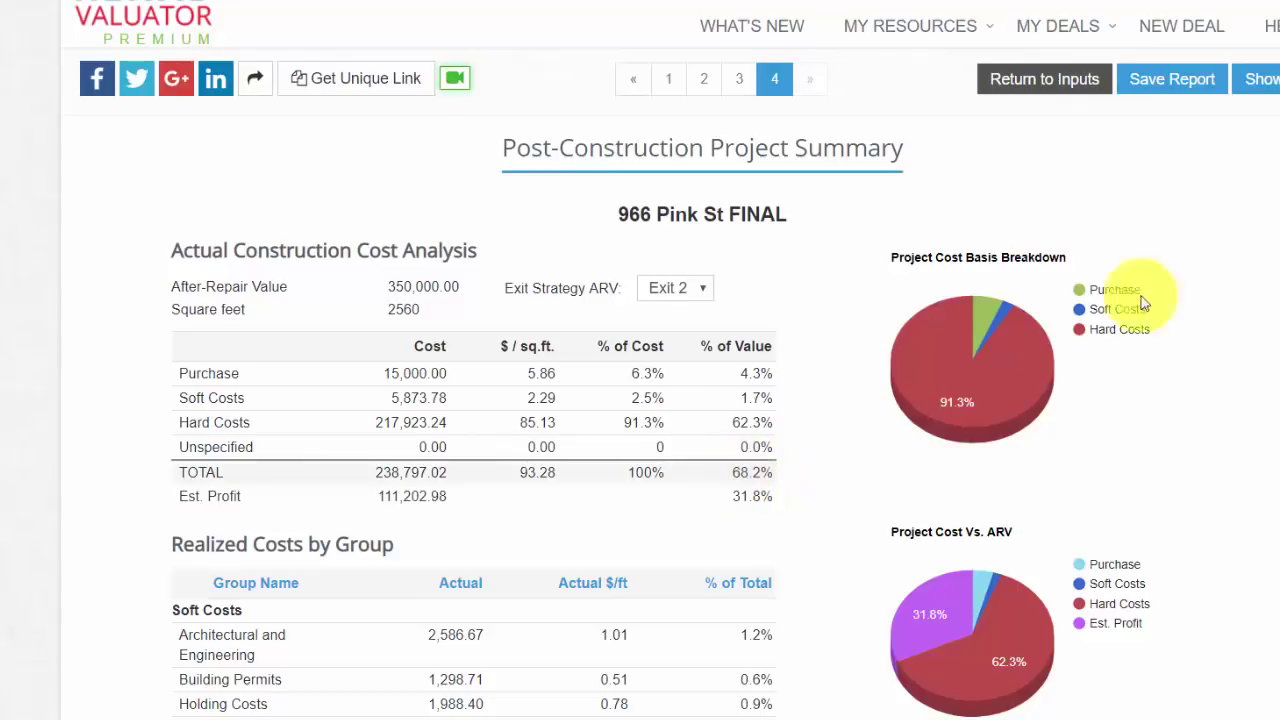
scroll(640, 360, "down", 6)
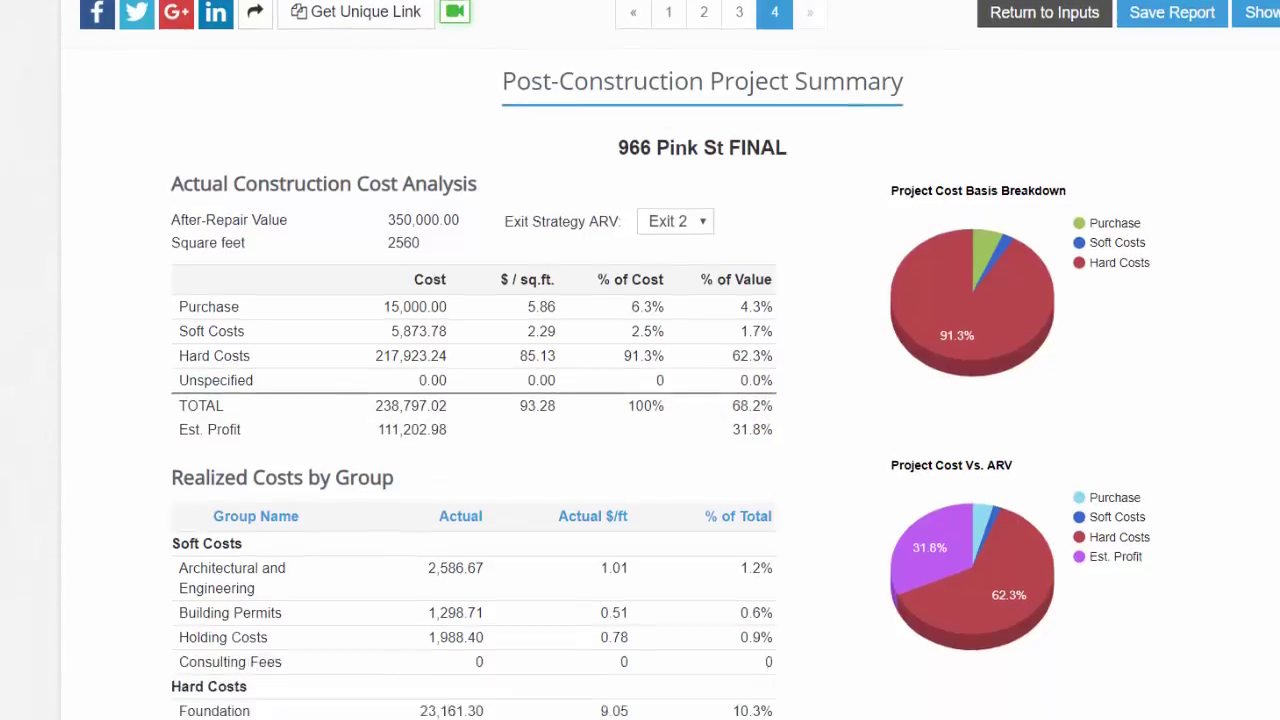
scroll(640, 360, "up", 1)
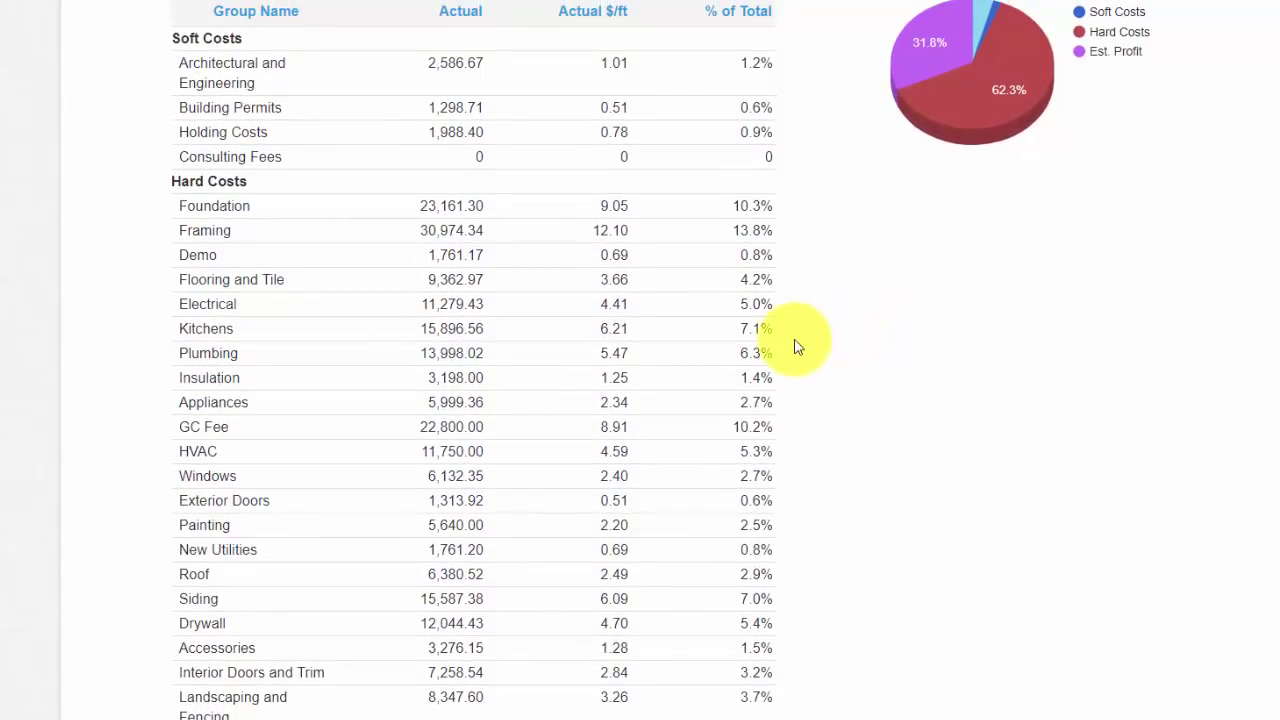
double_click(614, 331)
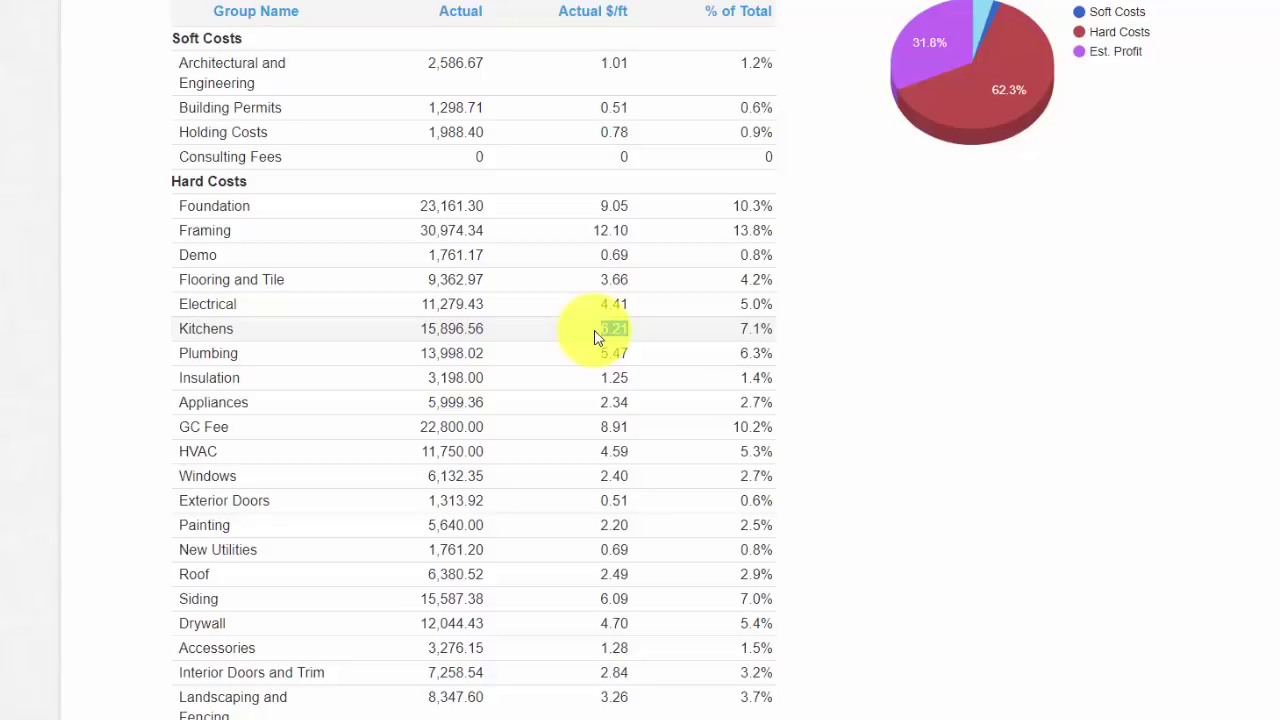
double_click(606, 354)
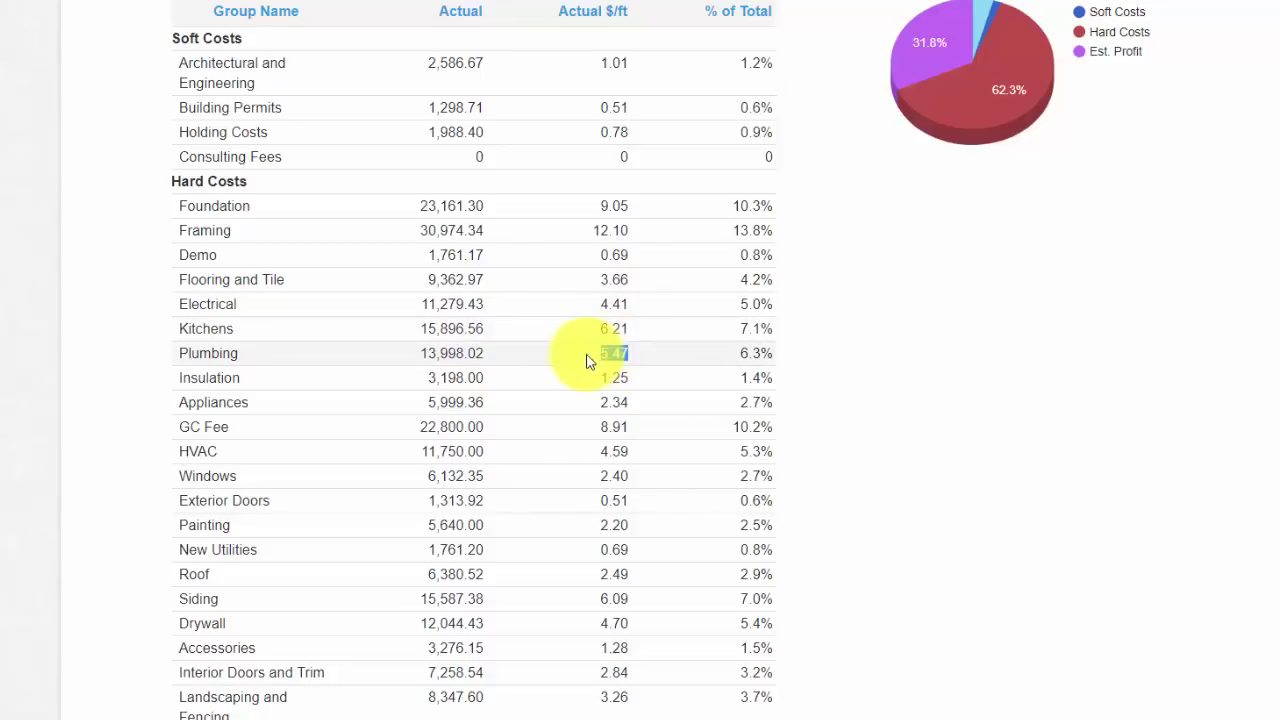
double_click(608, 377)
left_click(653, 390)
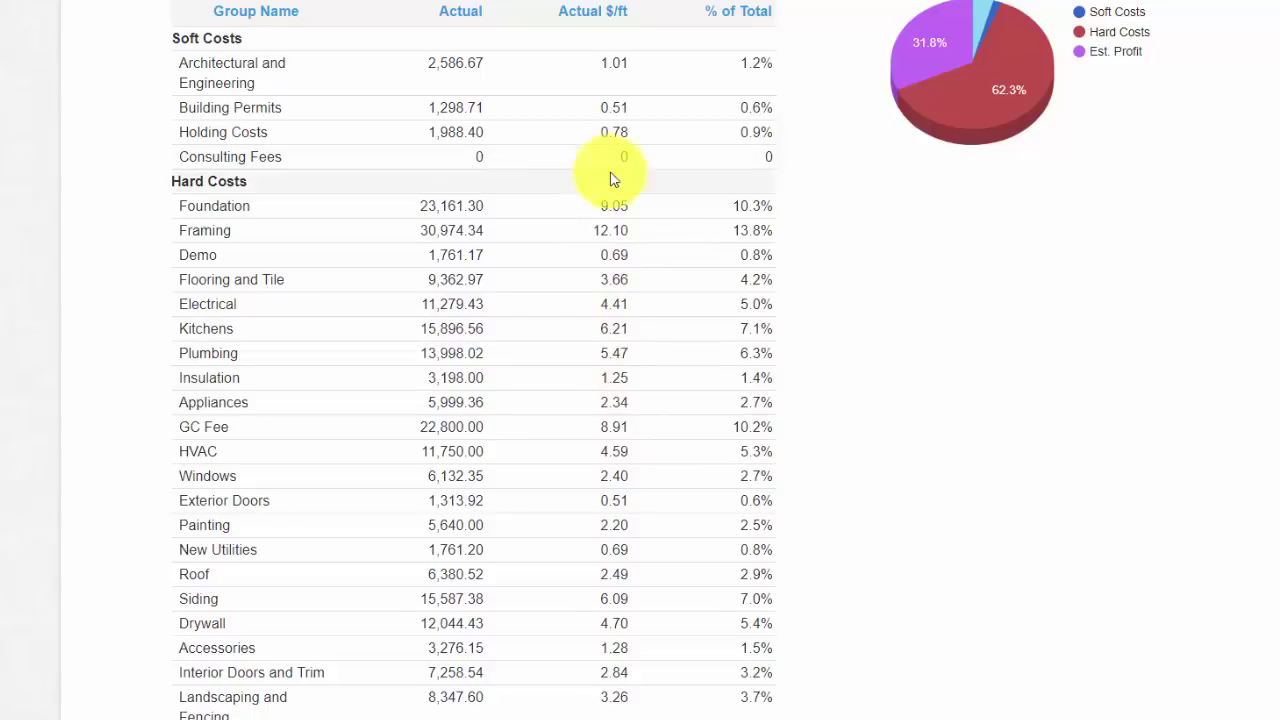
scroll(613, 179, "up", 6)
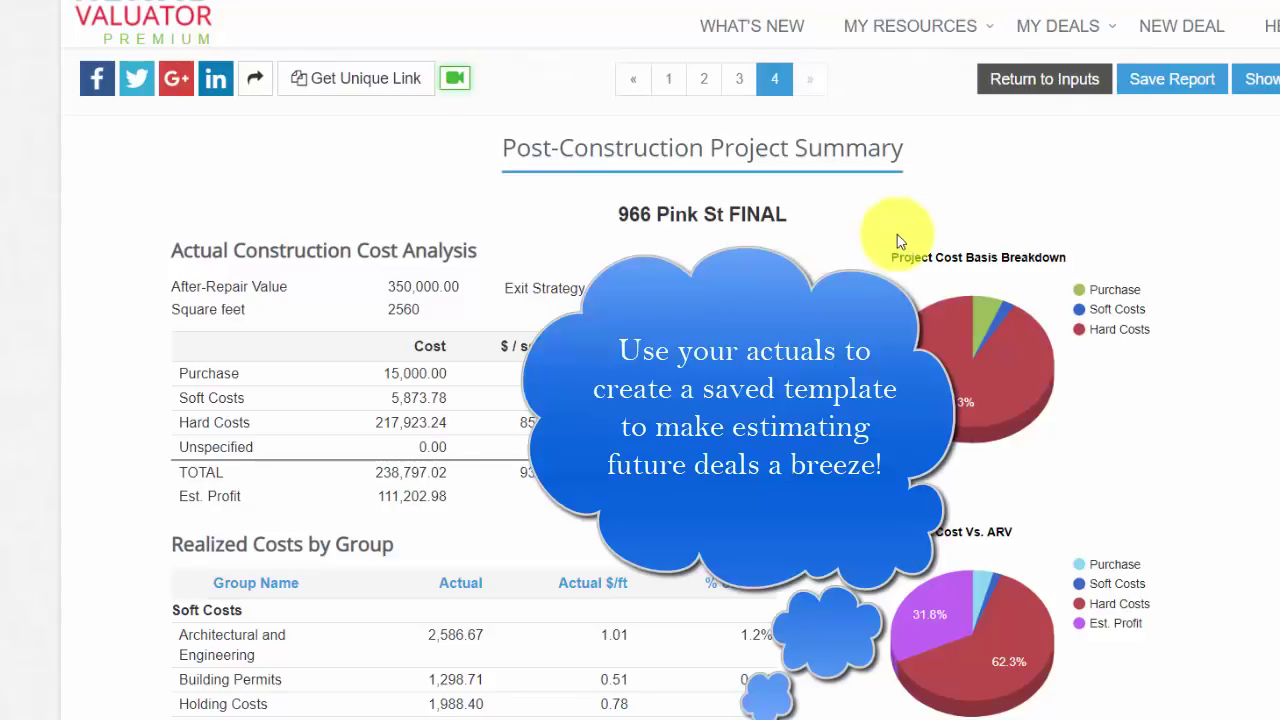
scroll(672, 360, "down", 1)
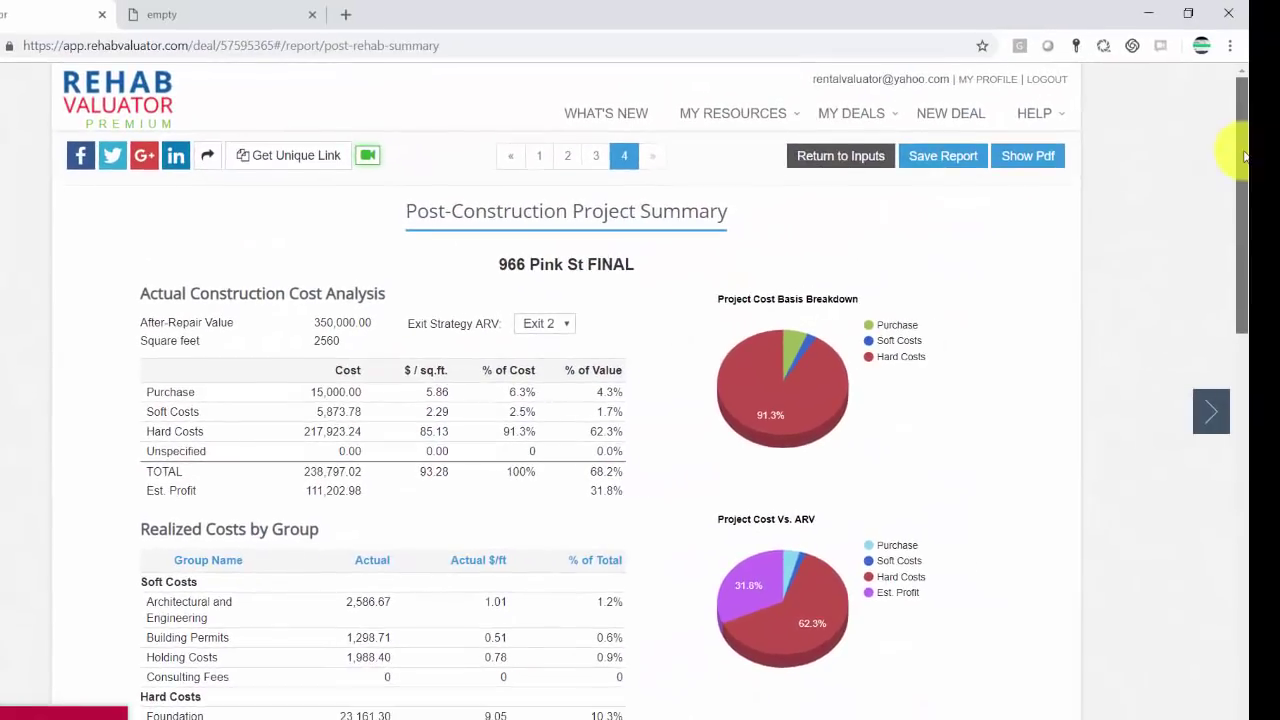
Step: Generate the 12-page report PDF, scroll to its summary page, and return to the report tab
left_click(1043, 157)
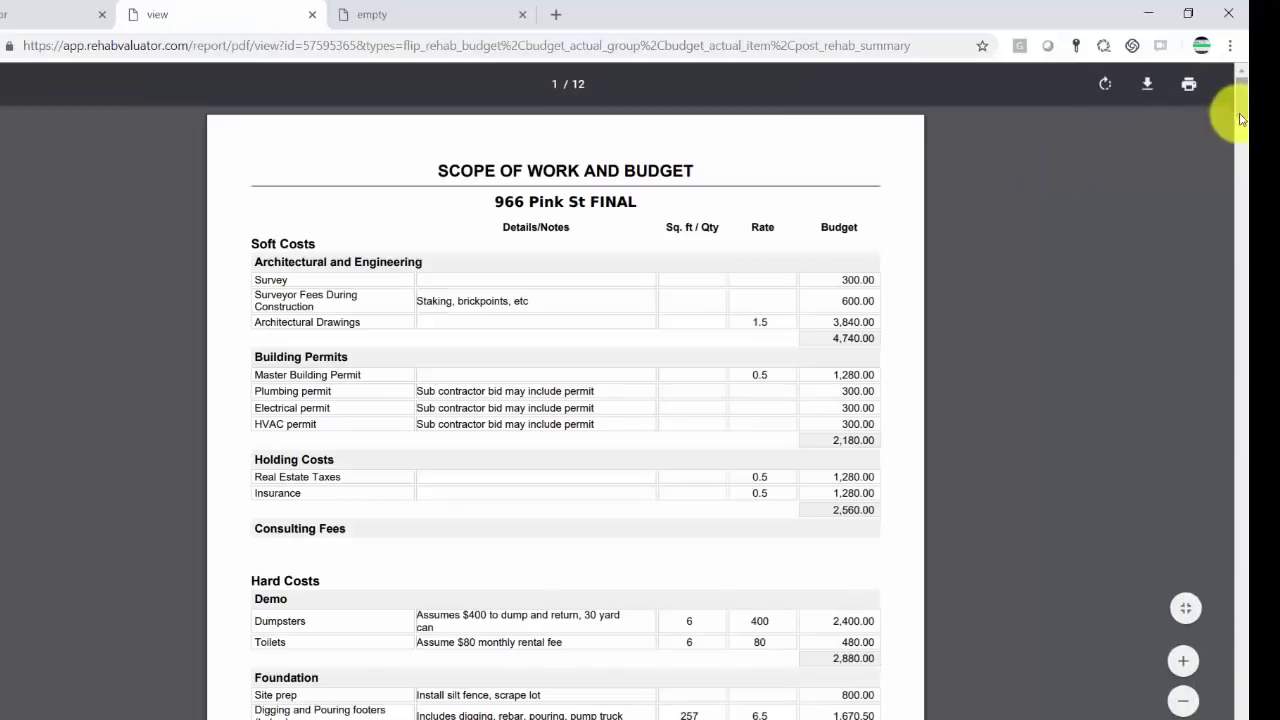
left_click_drag(1240, 118, 1240, 674)
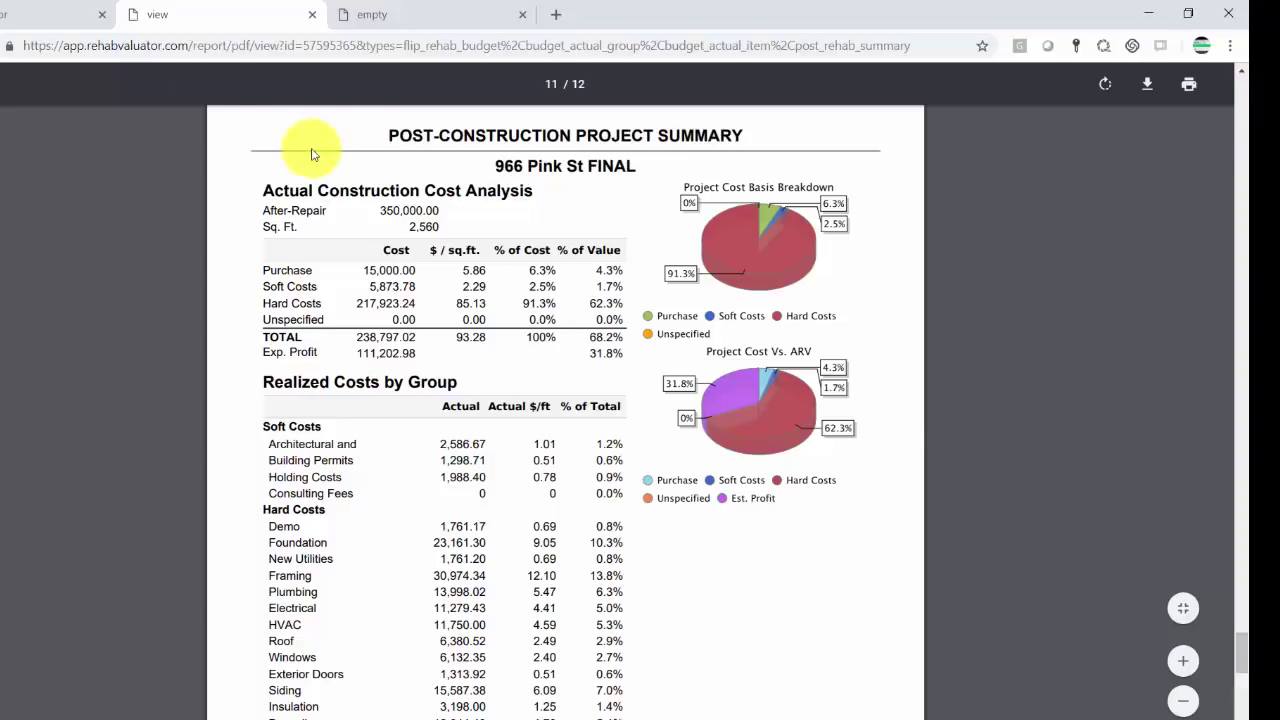
left_click(50, 14)
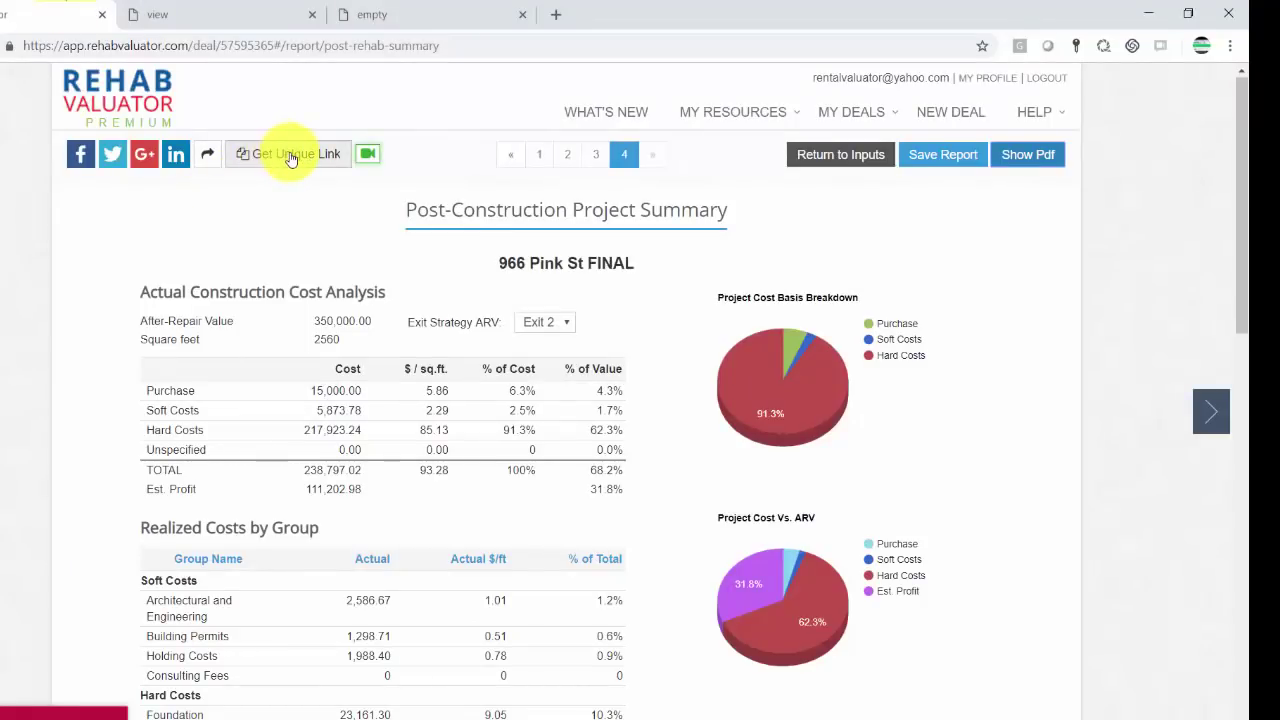
left_click(285, 155)
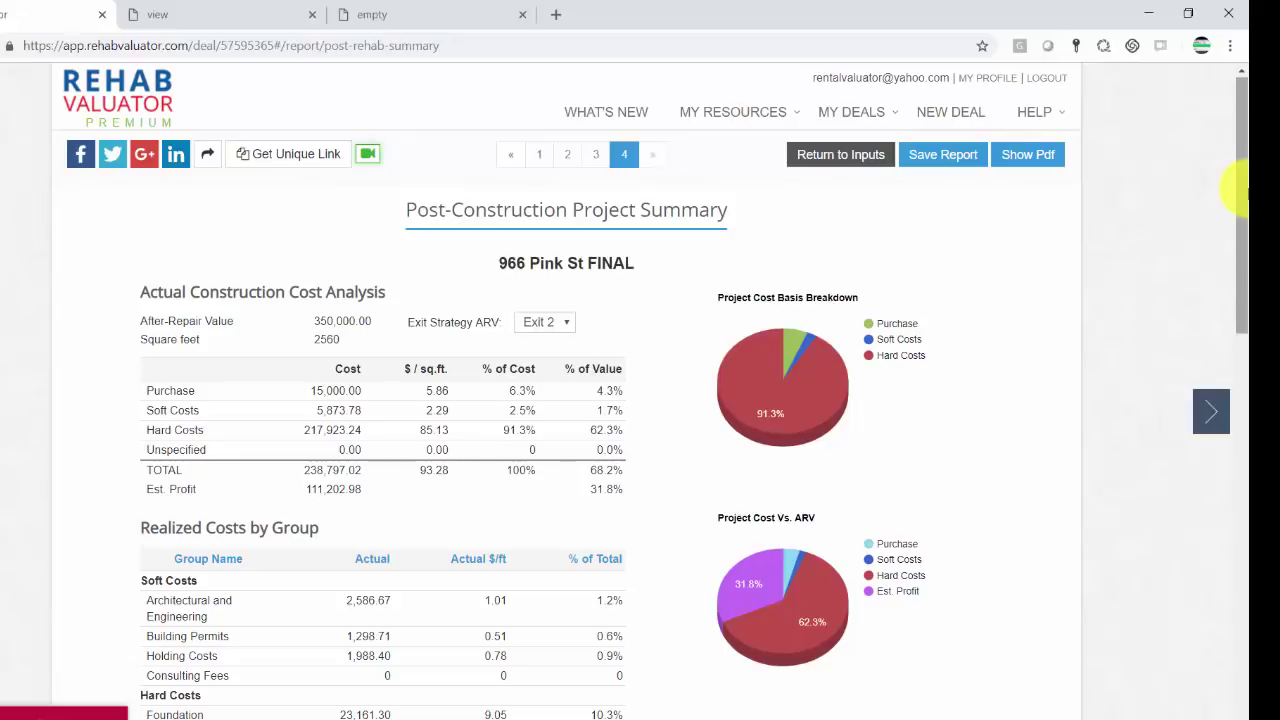
left_click(840, 154)
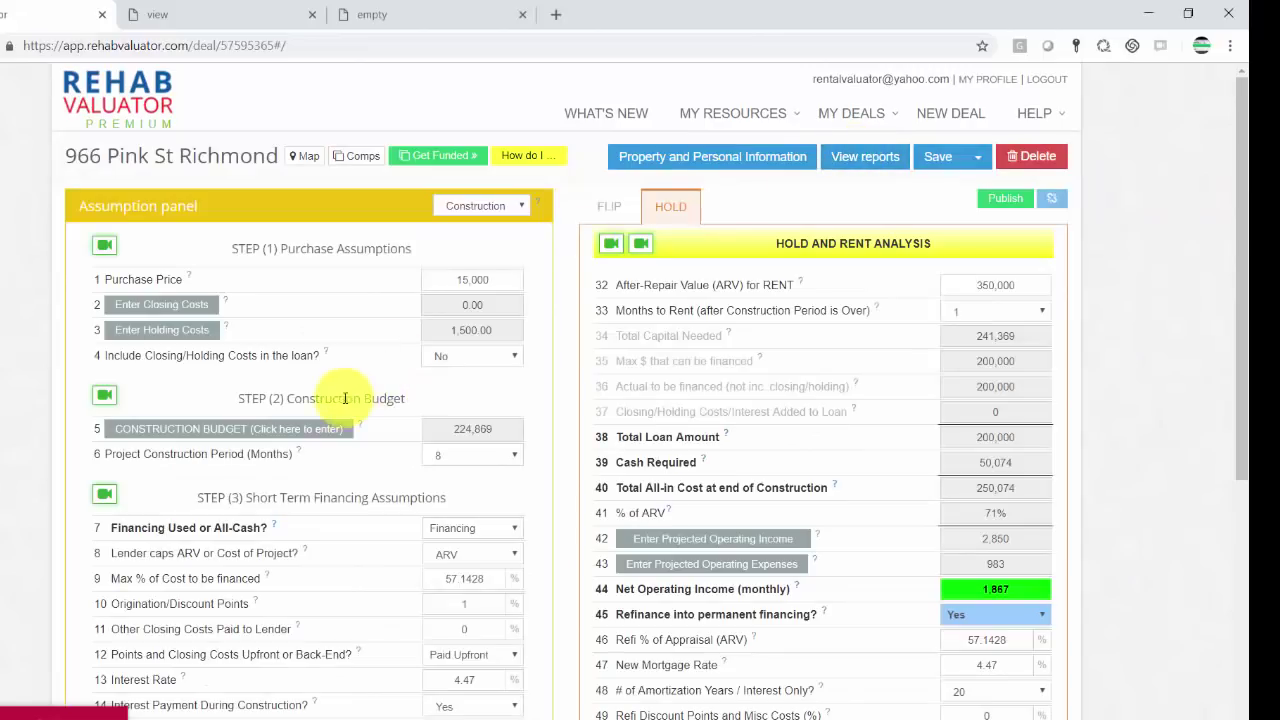
left_click(307, 438)
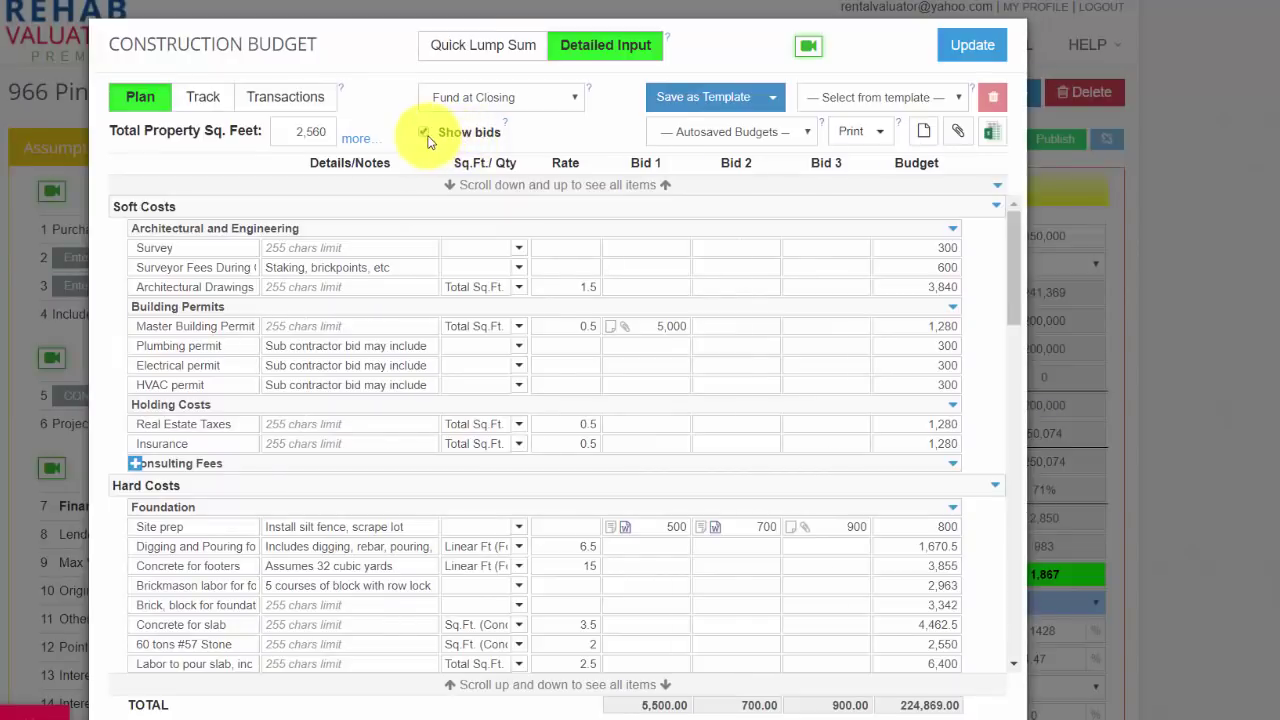
Step: Hide the bid columns, glance at the Save as Template options, and close the Construction Budget with Esc
left_click(425, 134)
left_click(772, 99)
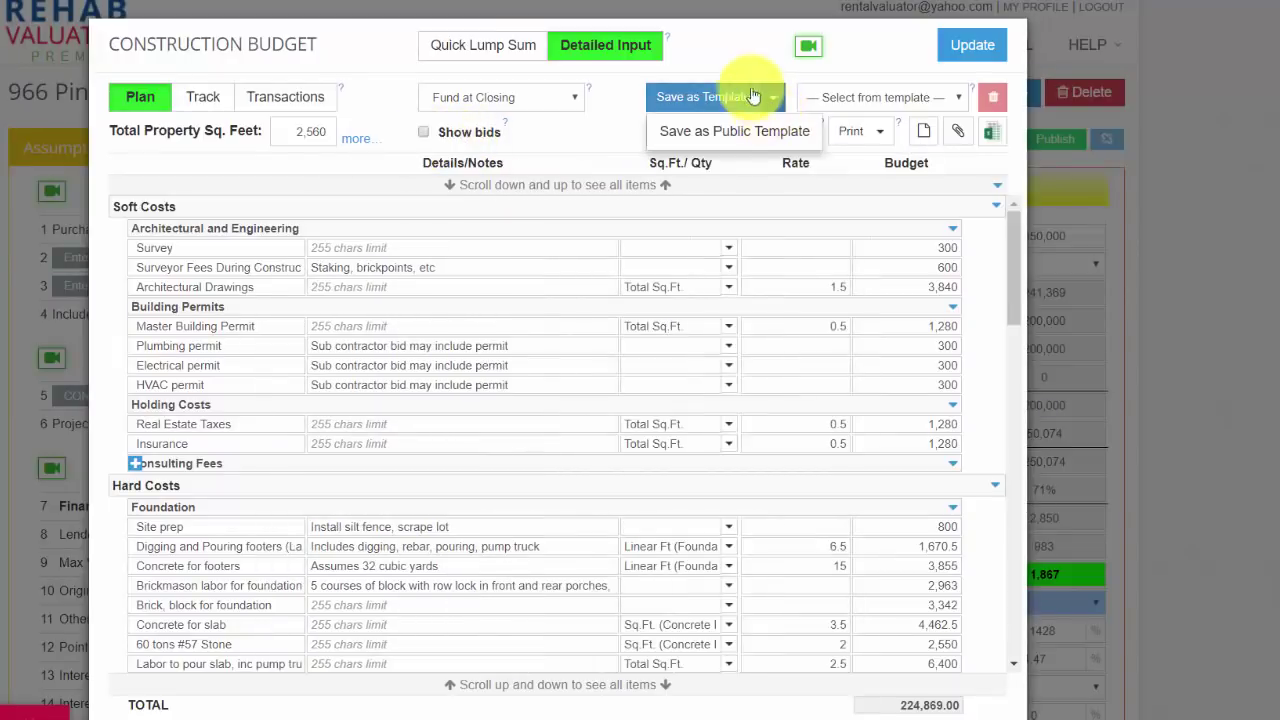
left_click(745, 65)
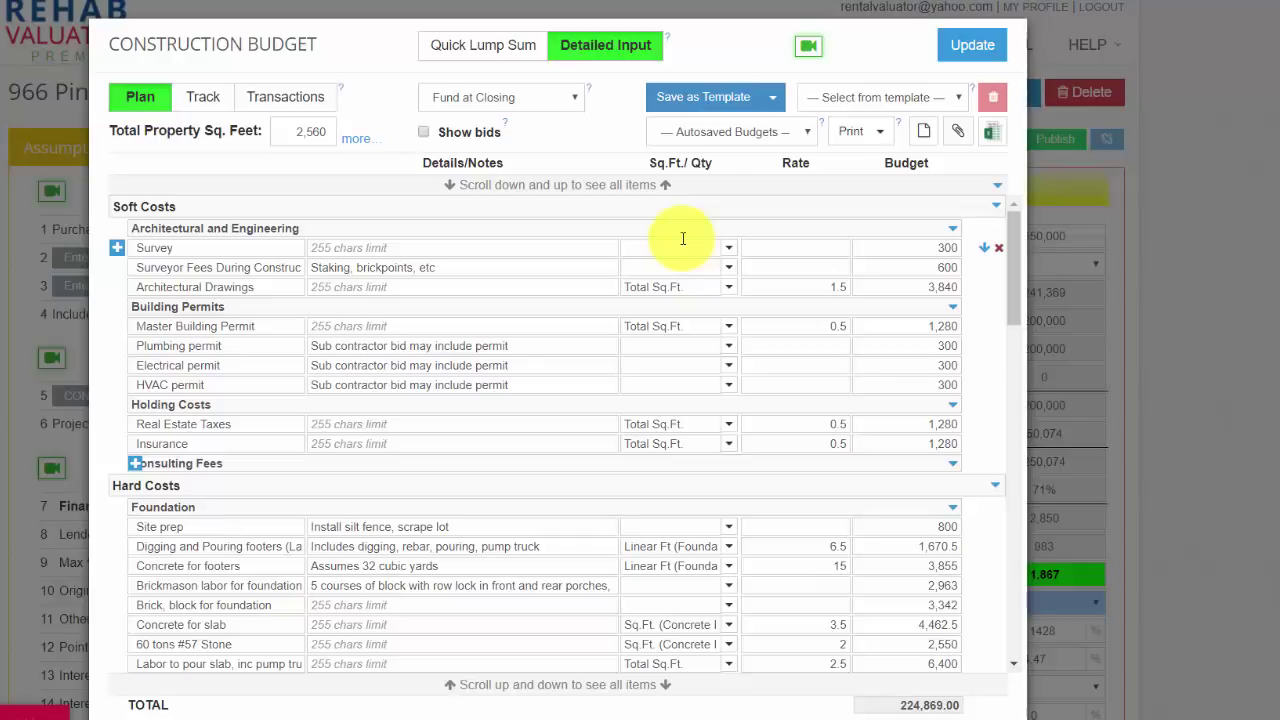
key("Escape")
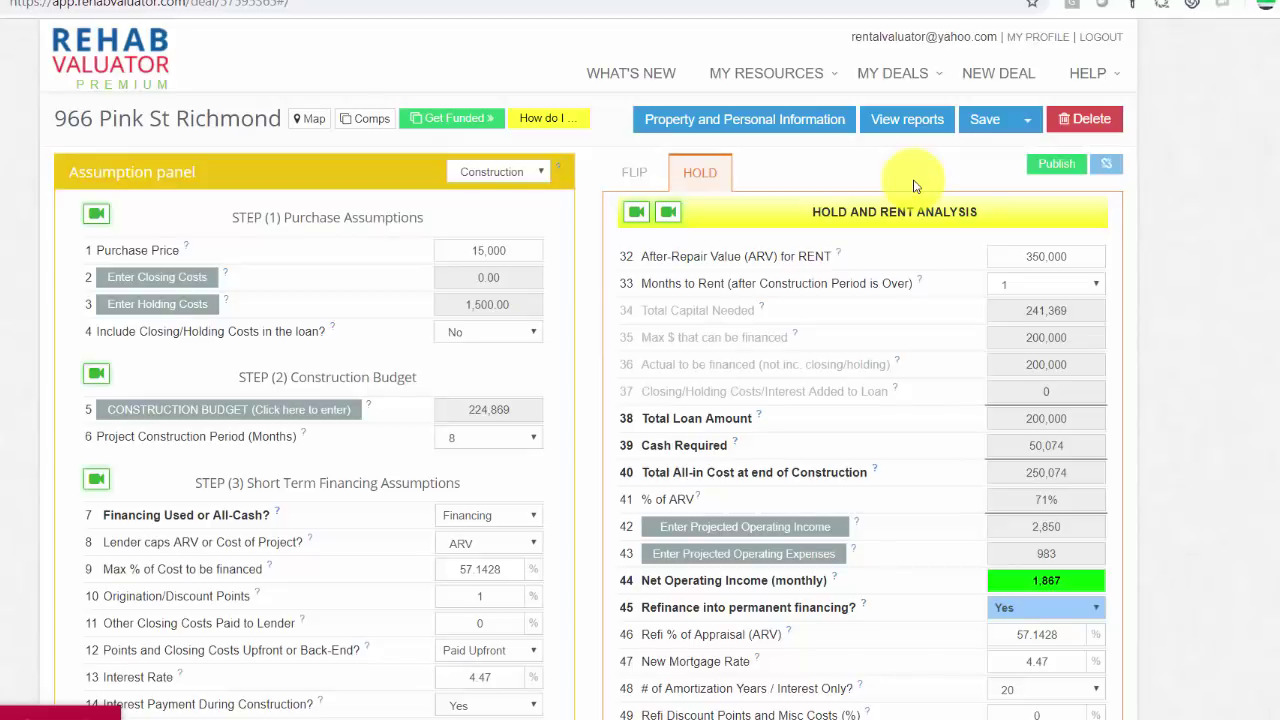
Step: Go to My Deals' Budget Templates page listing Cosmetic Rehab and Multi-Family Construction templates
mouse_move(912, 78)
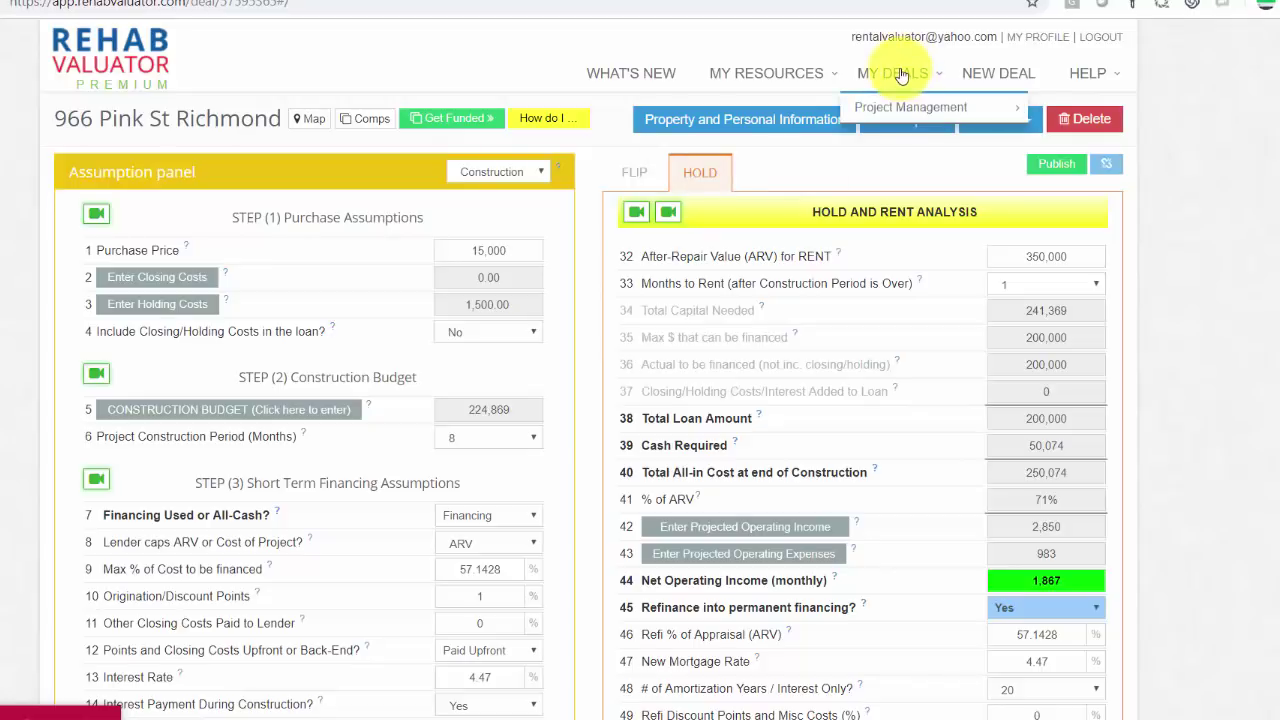
left_click(901, 75)
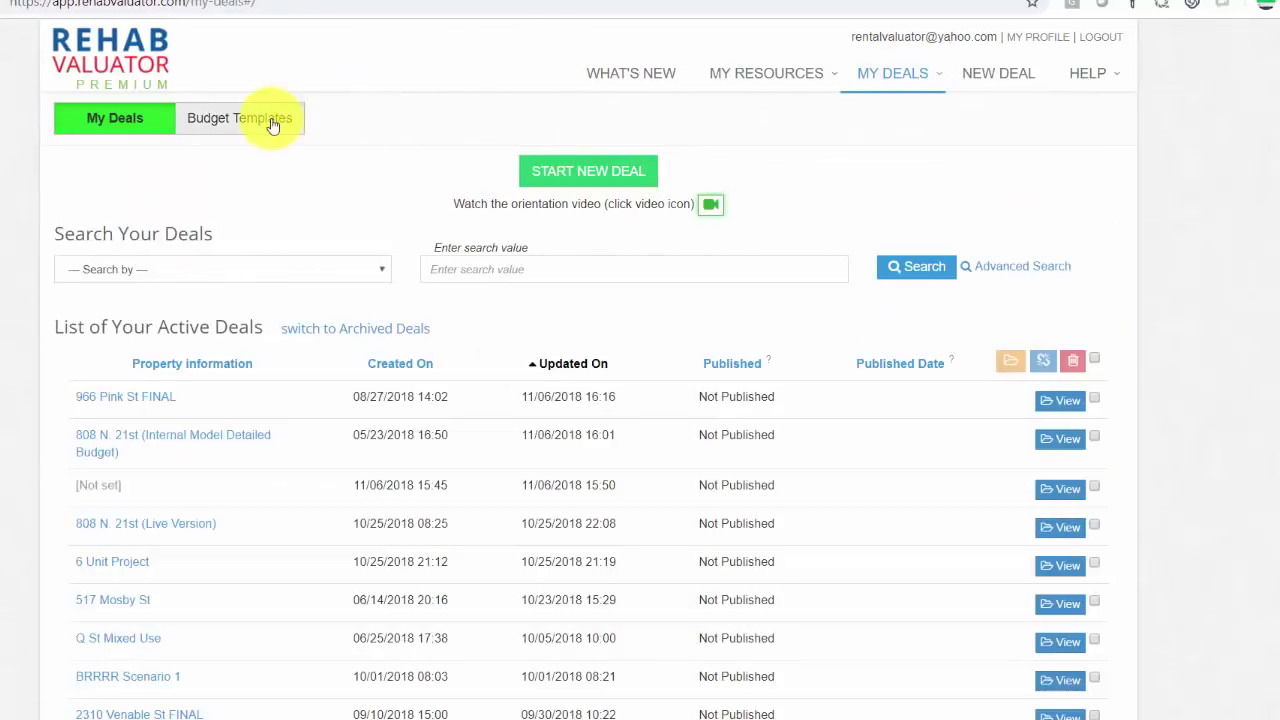
left_click(270, 120)
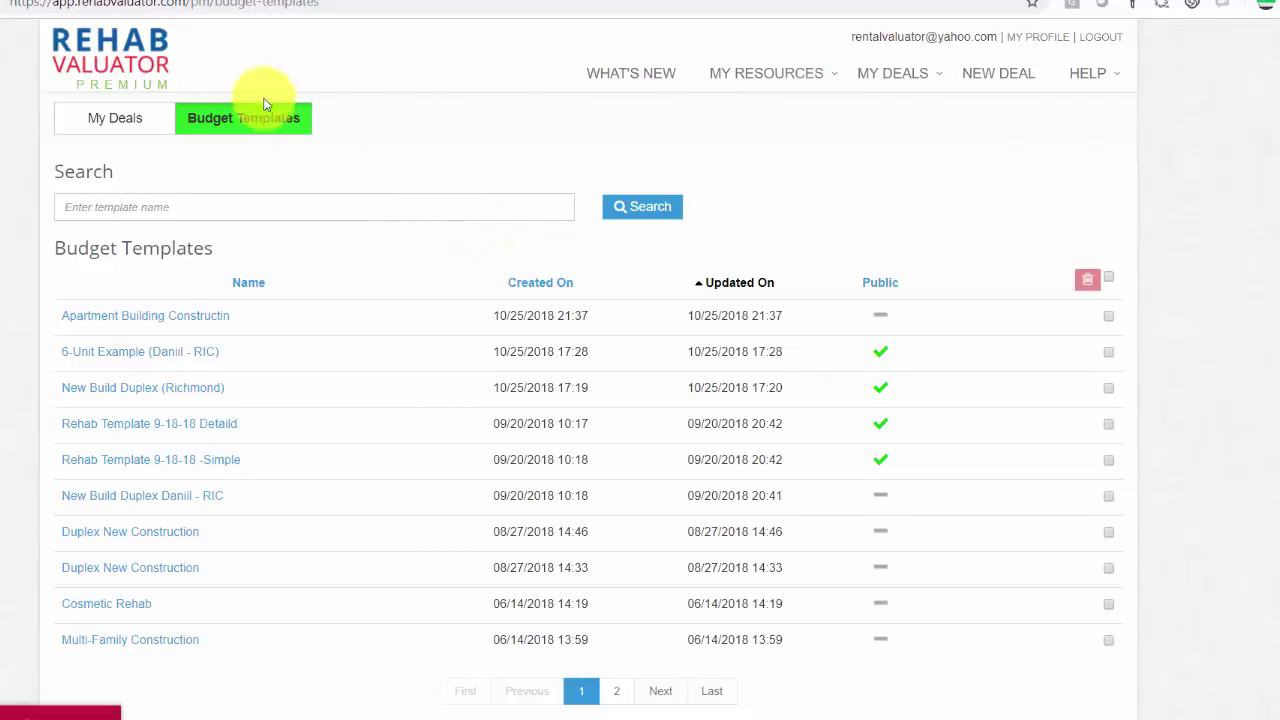
left_click_drag(163, 63, 53, 75)
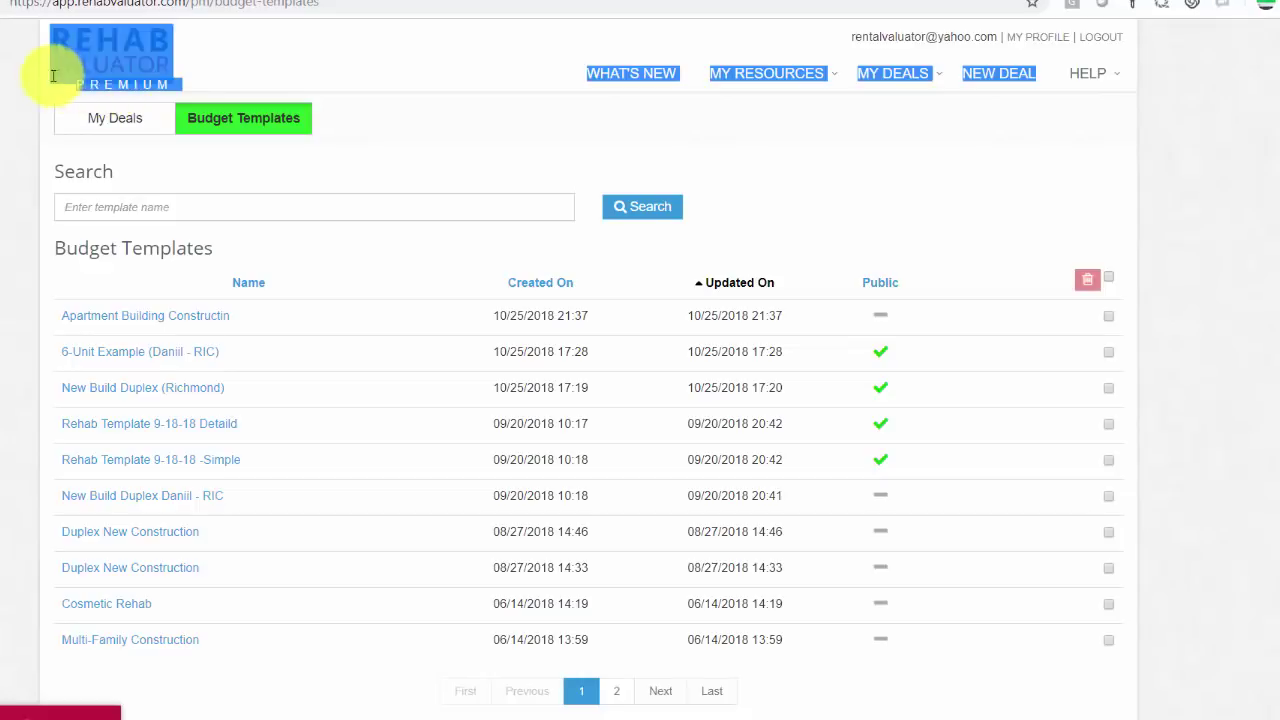
left_click(53, 75)
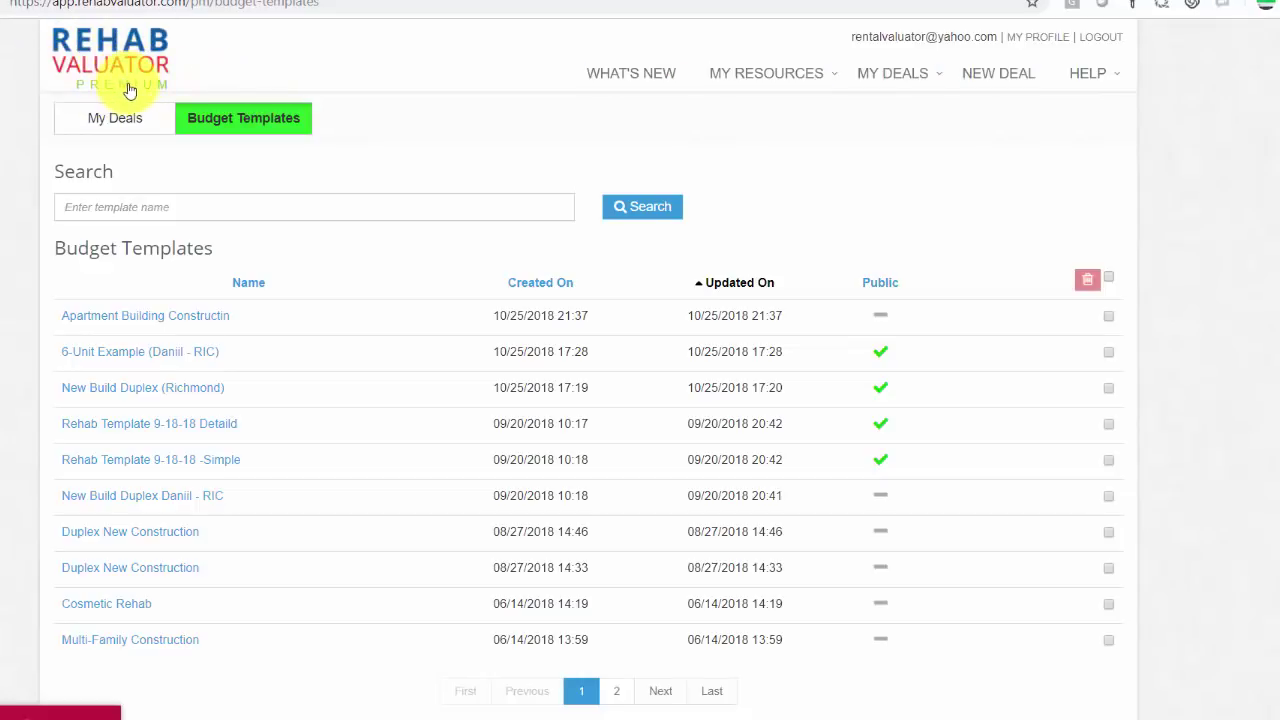